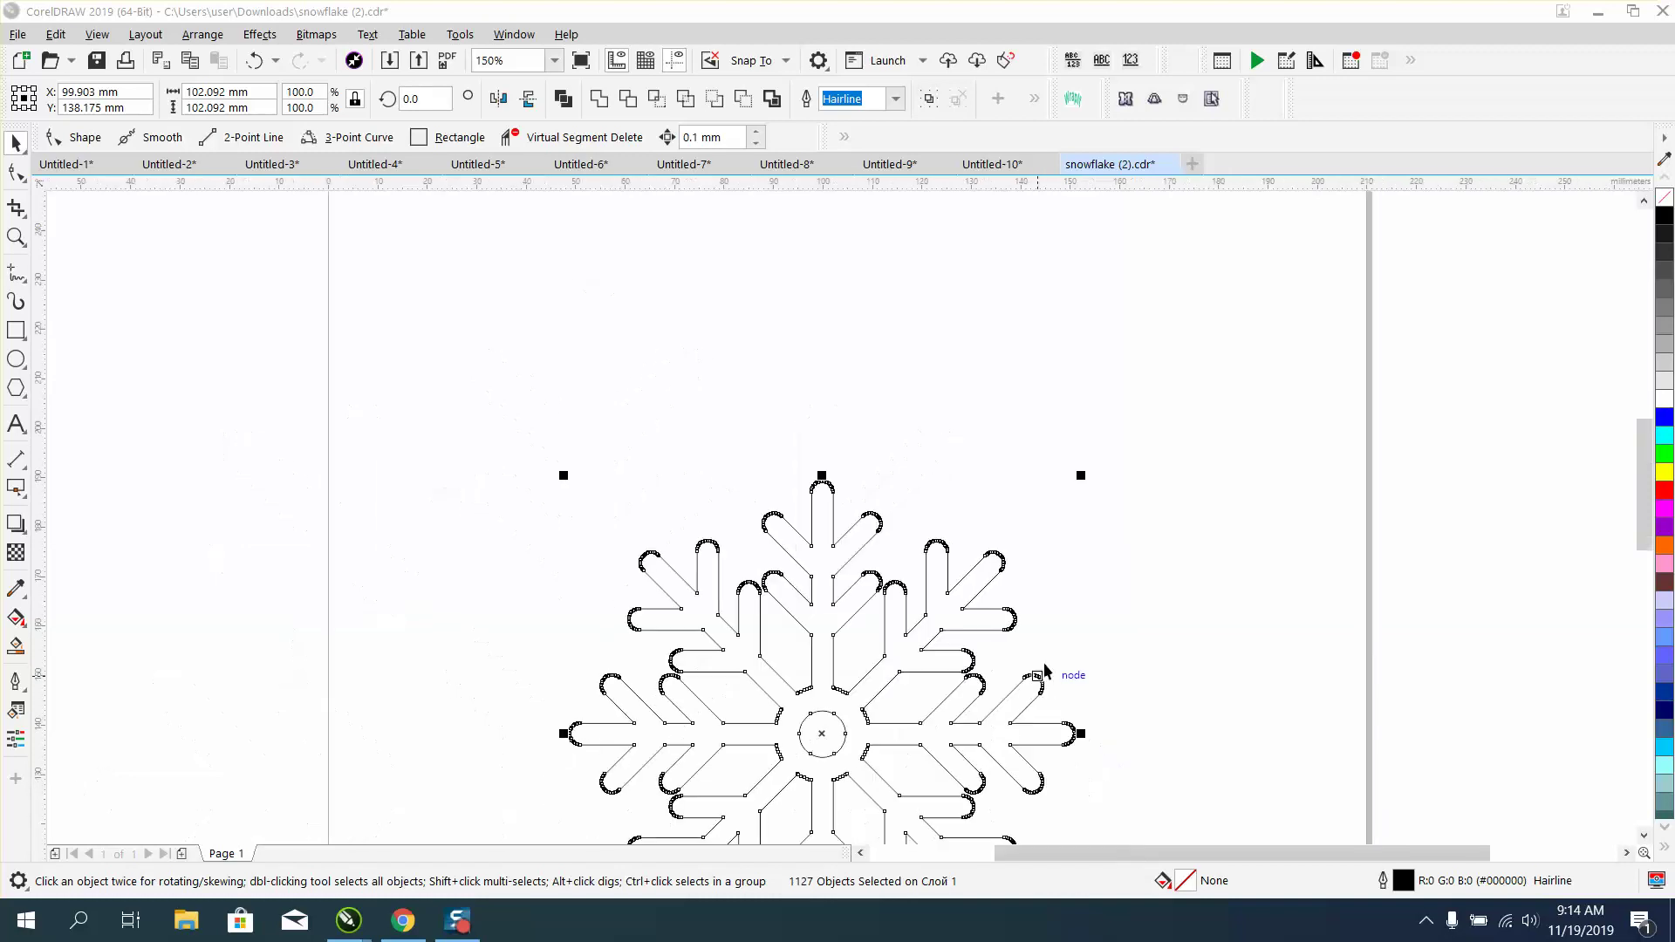
# Select all of the snowflake's pieces and combine them into a single curve
pyautogui.click(16, 236)
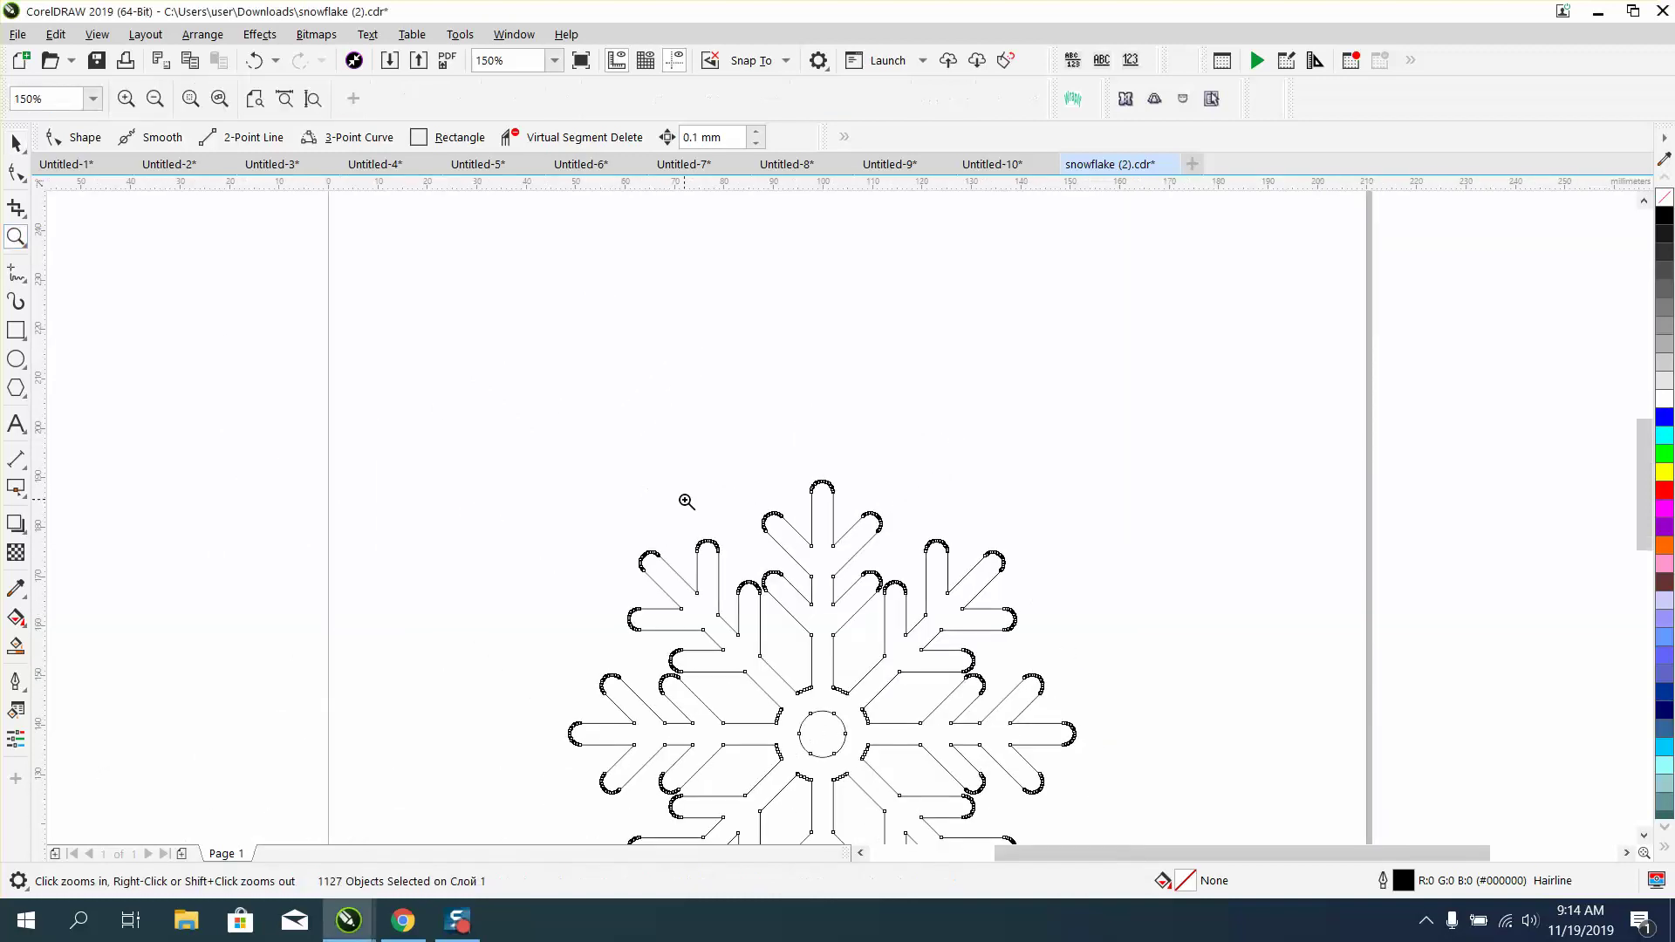
pyautogui.rightClick(685, 497)
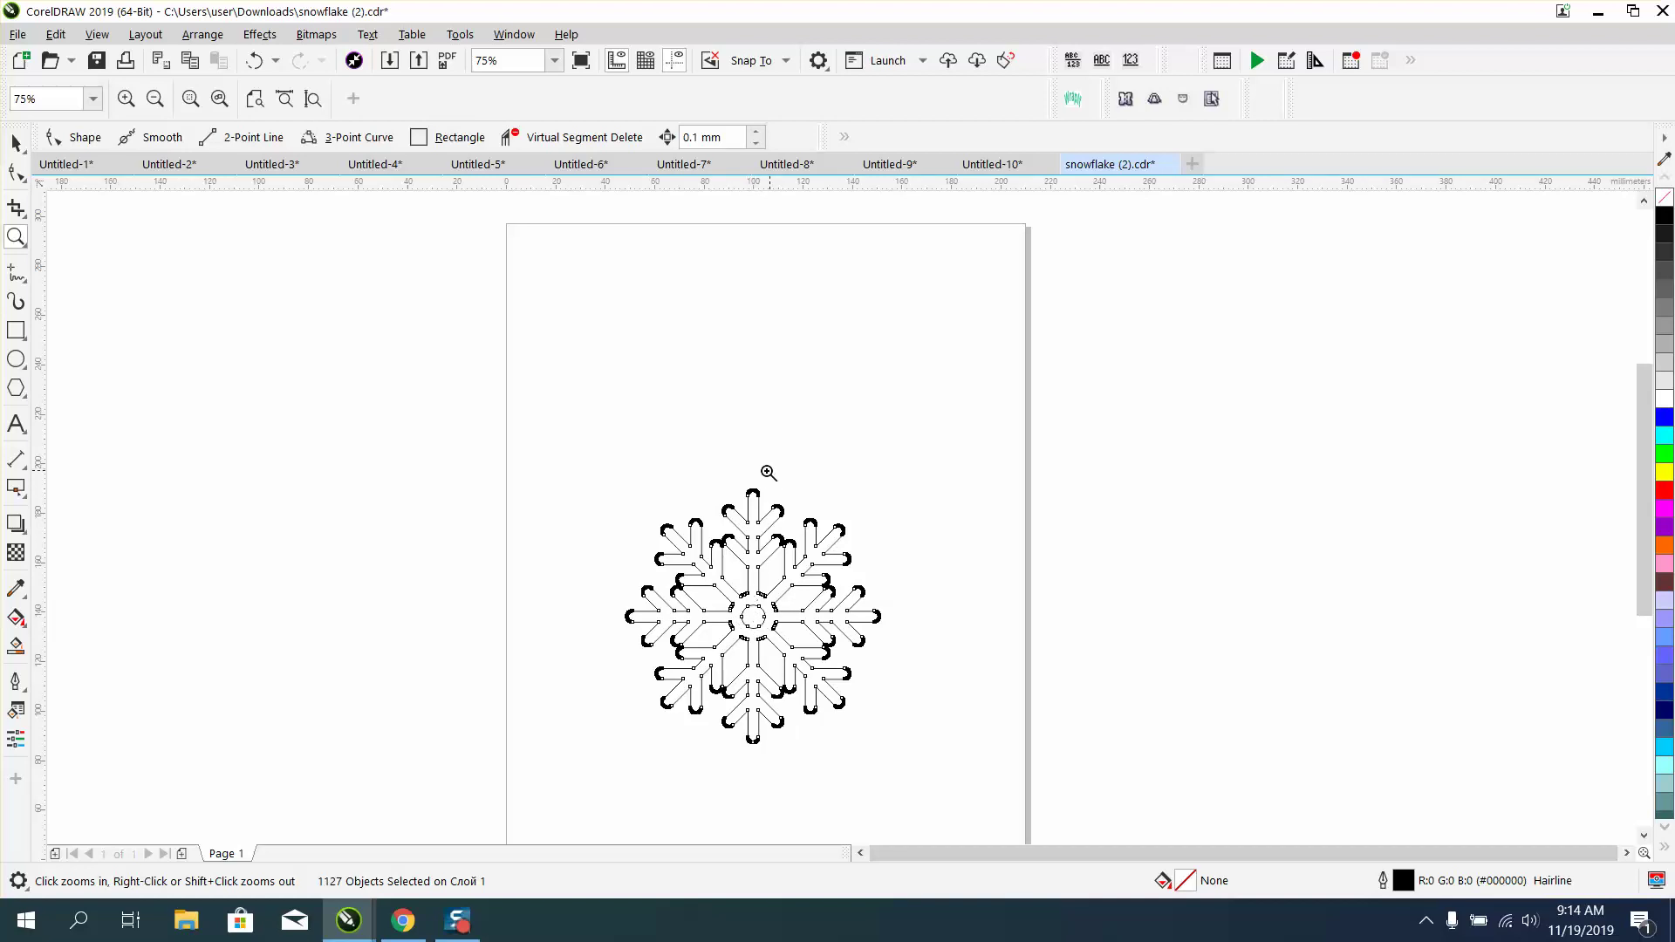
pyautogui.moveTo(748, 482); pyautogui.dragTo(768, 507)
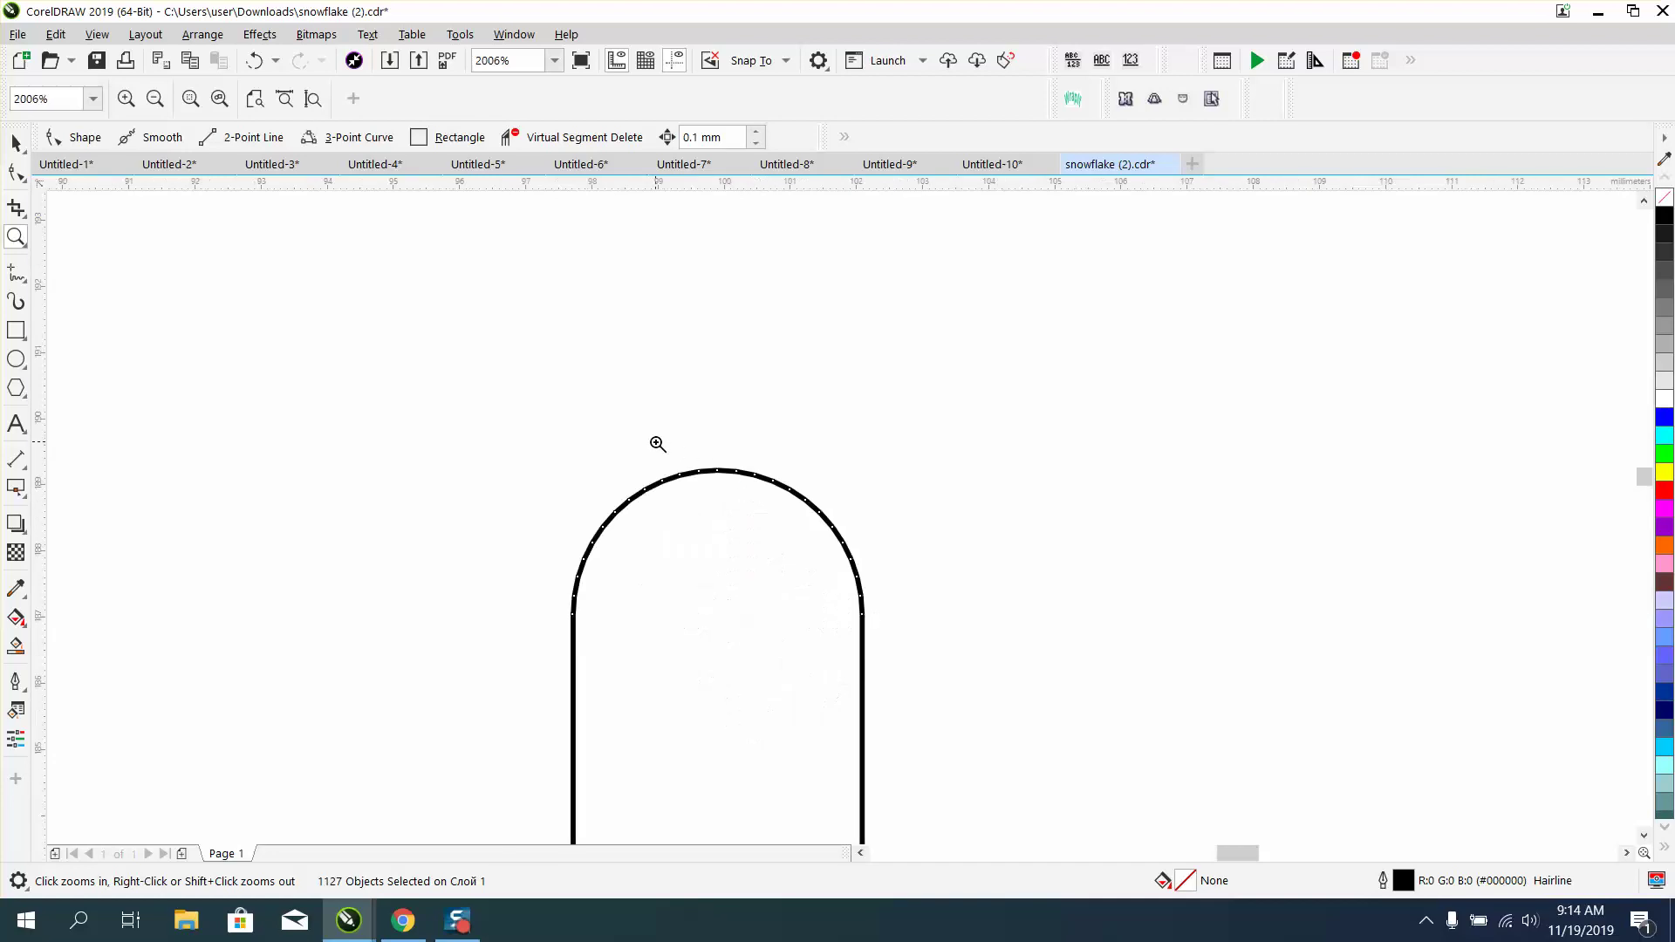
pyautogui.moveTo(658, 444); pyautogui.dragTo(782, 487)
pyautogui.moveTo(543, 474); pyautogui.dragTo(910, 617)
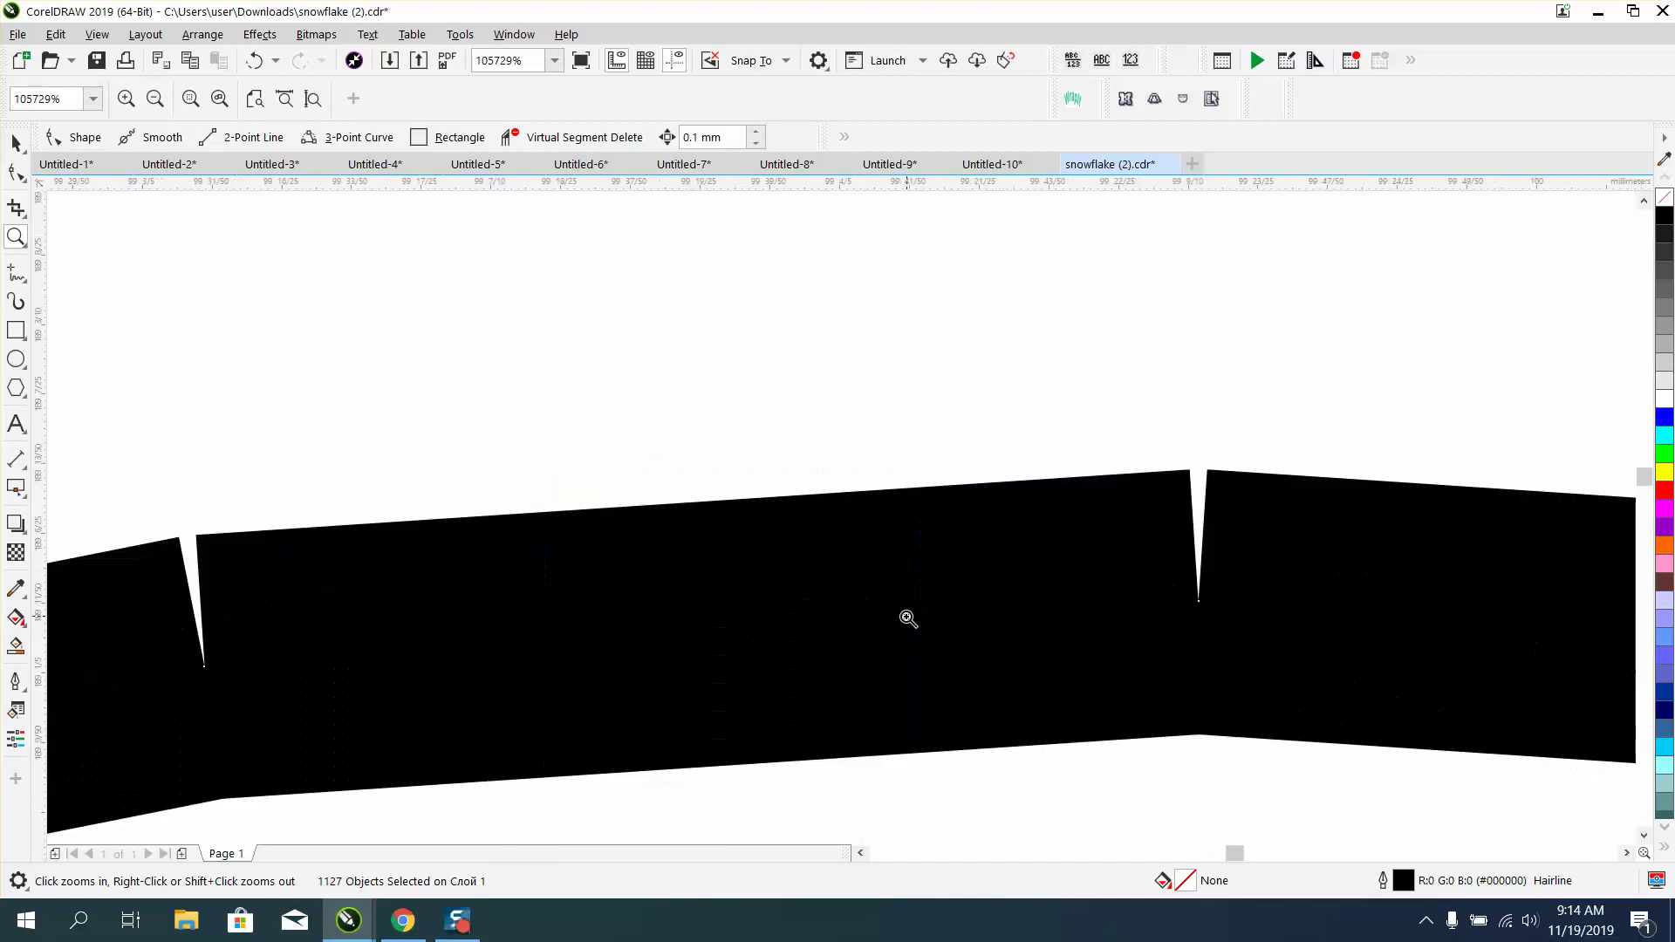
pyautogui.rightClick(1204, 609)
pyautogui.rightClick(1039, 643)
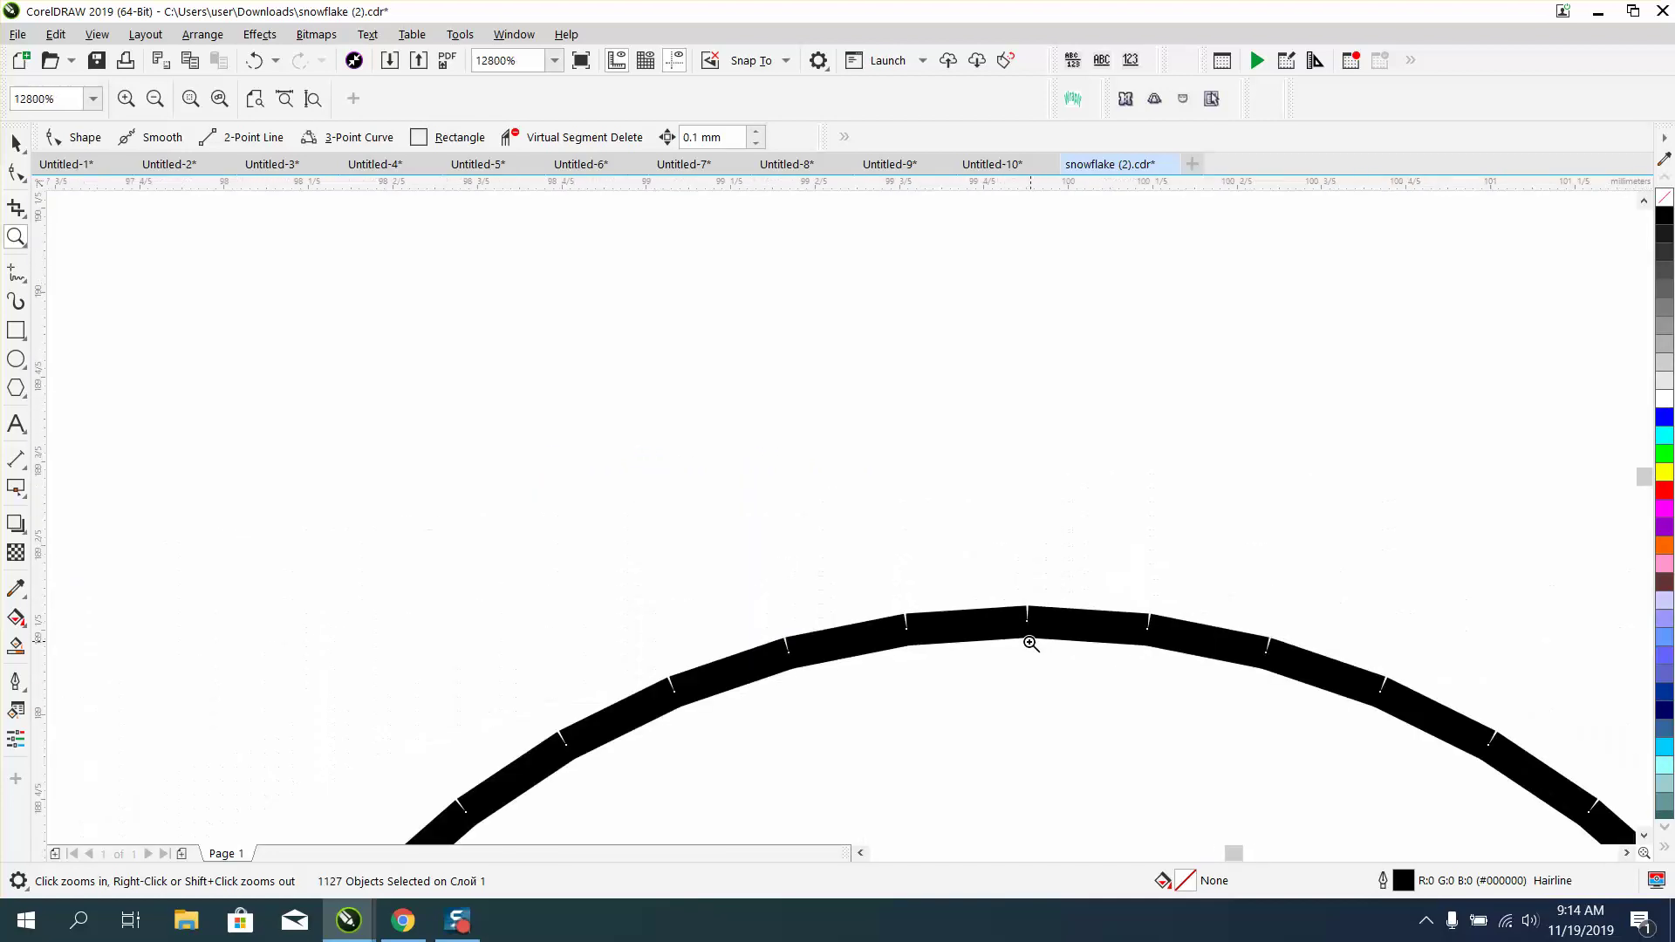
pyautogui.rightClick(999, 626)
pyautogui.rightClick(971, 620)
pyautogui.rightClick(958, 612)
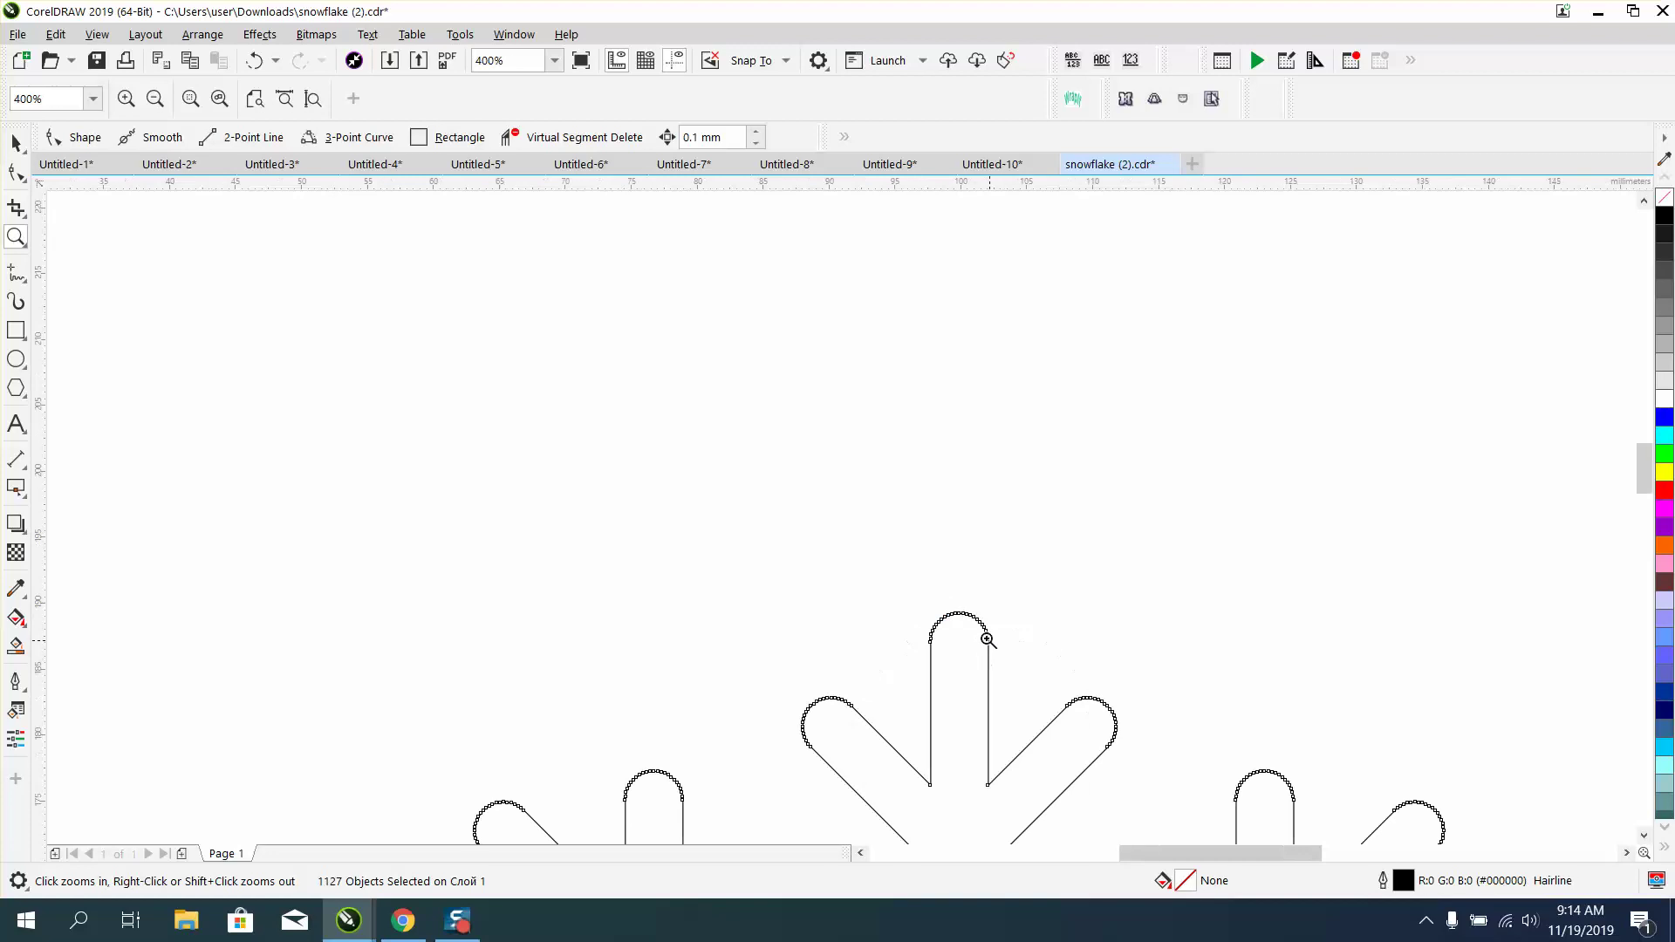
pyautogui.rightClick(896, 618)
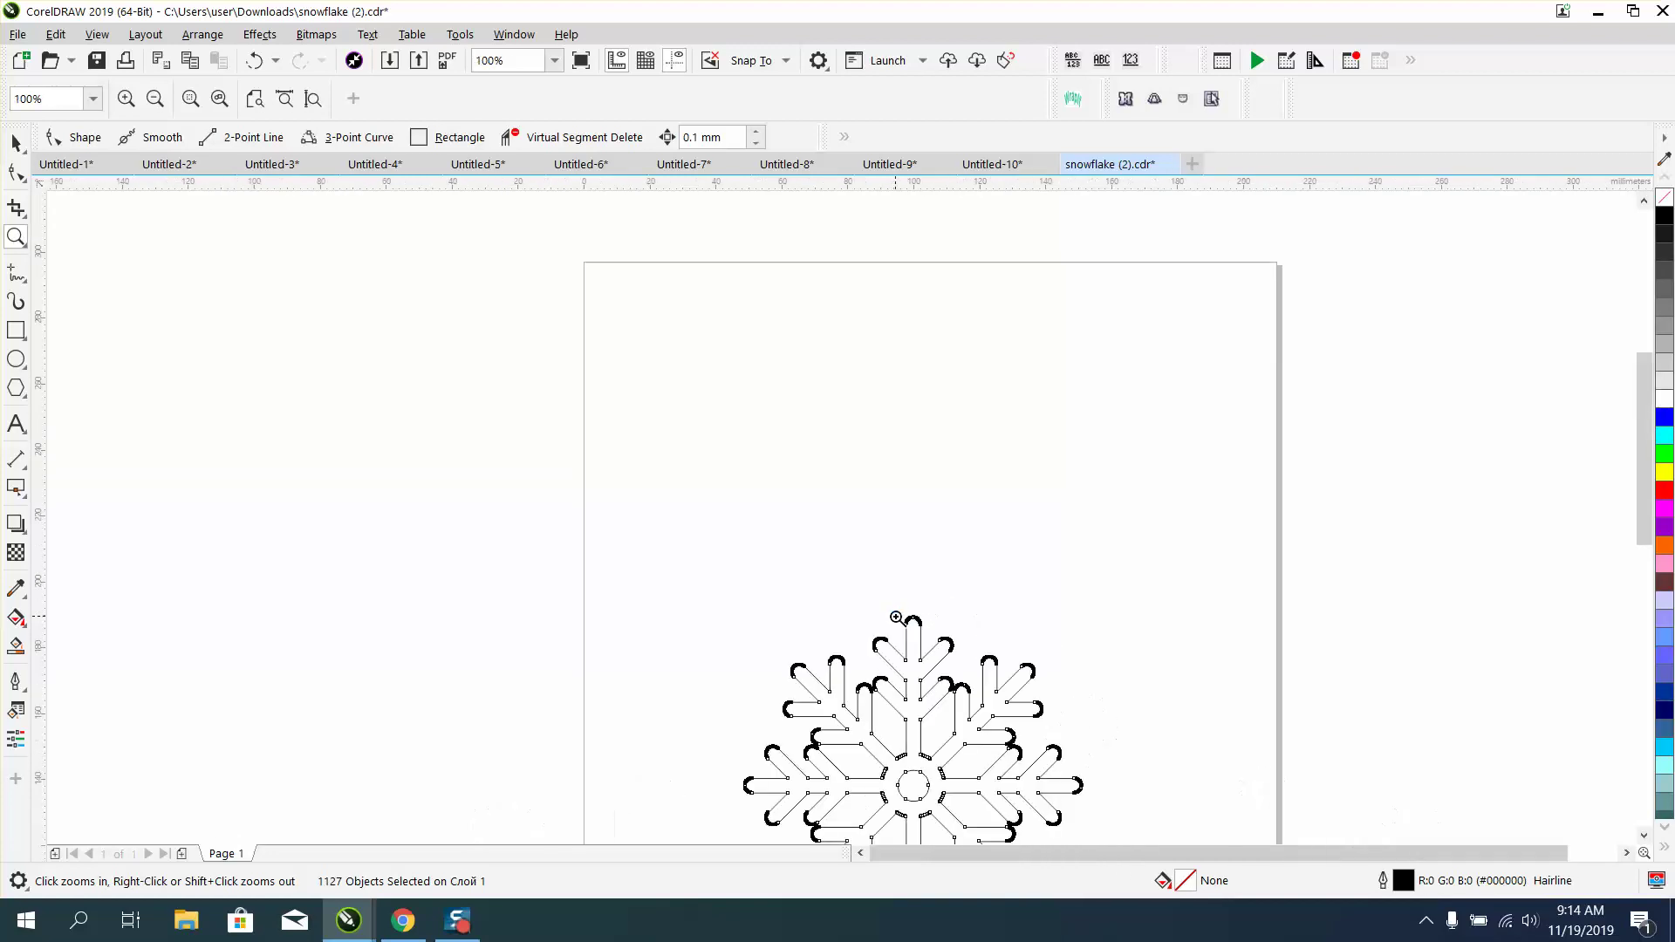
pyautogui.rightClick(839, 608)
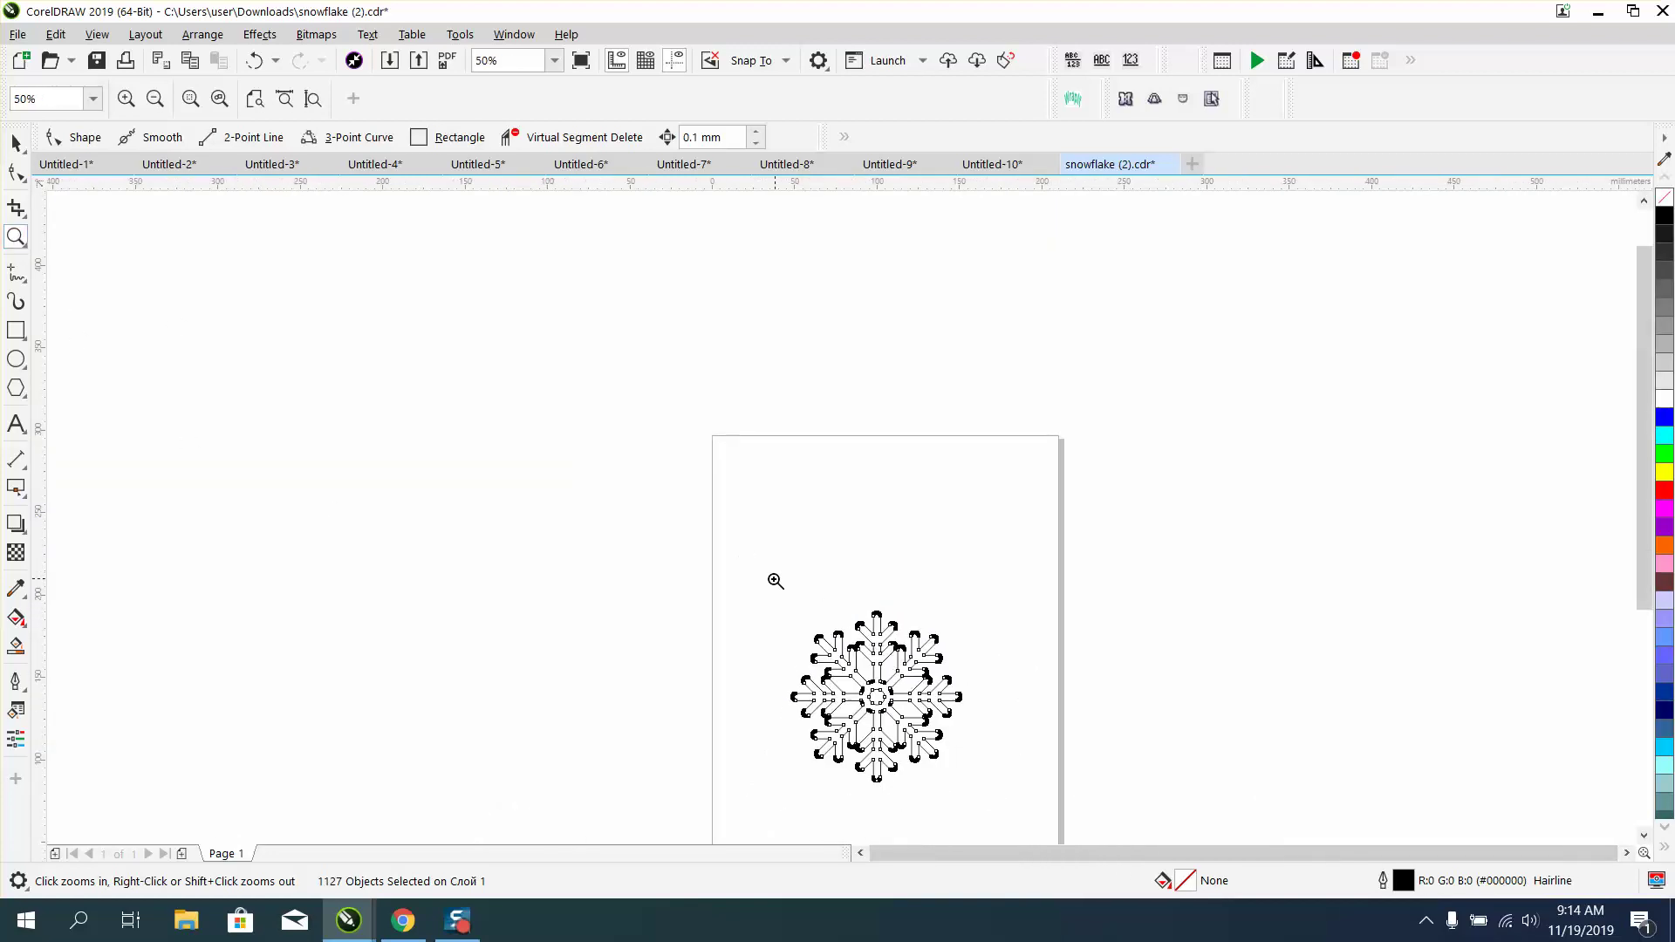
pyautogui.moveTo(769, 586); pyautogui.dragTo(1027, 778)
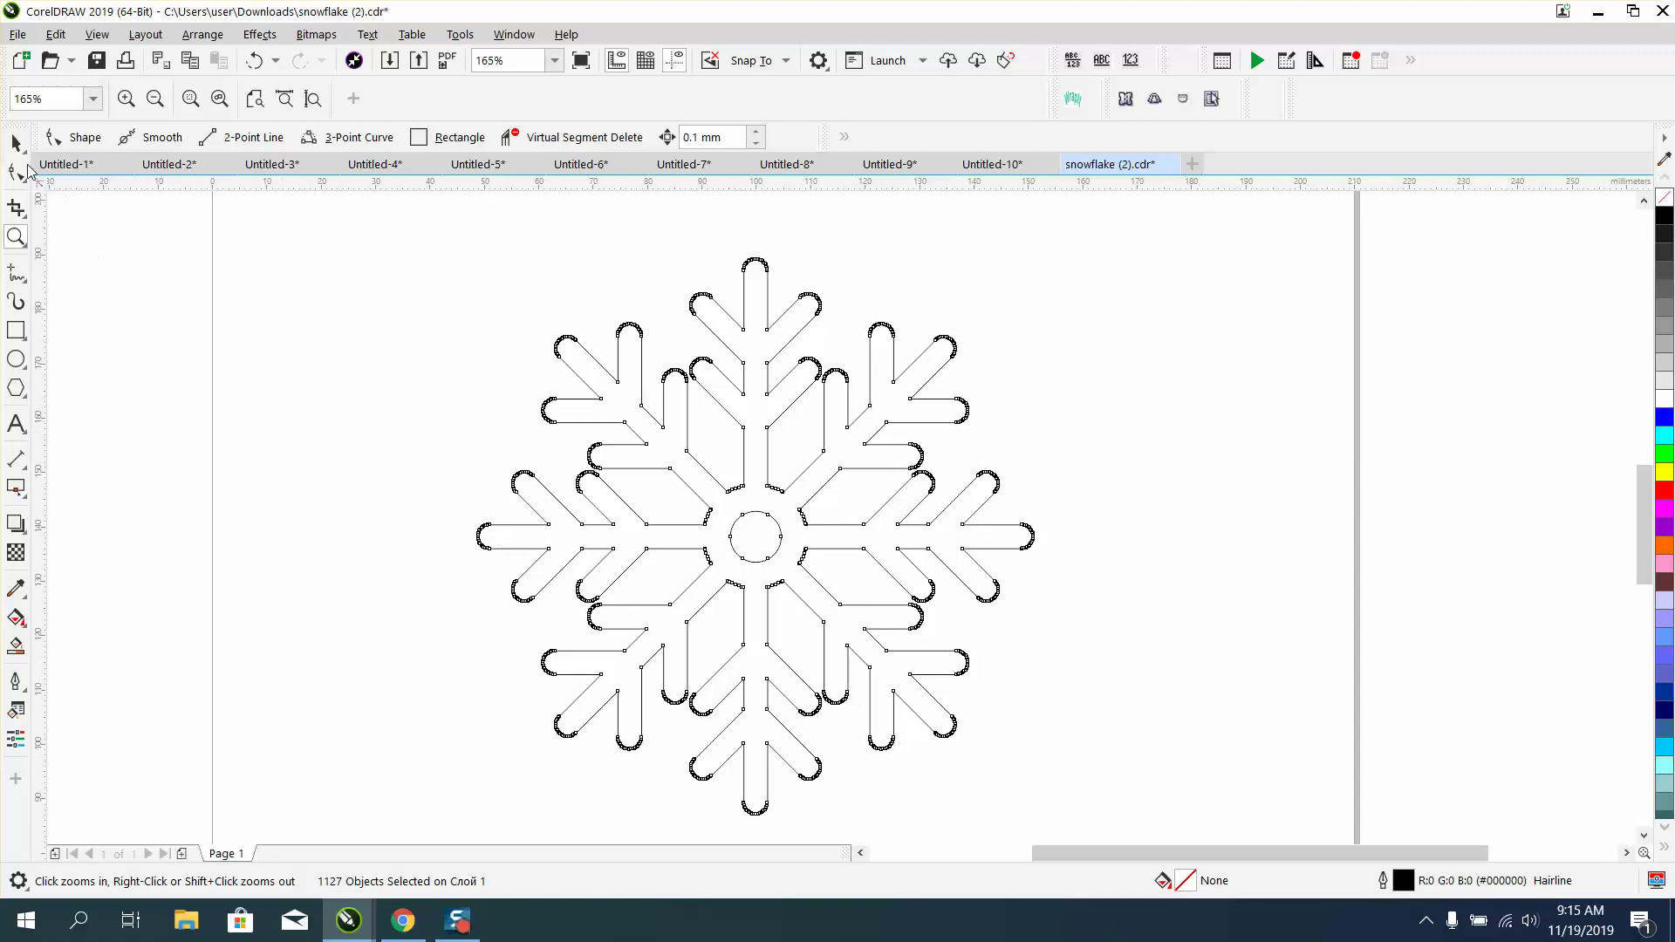
pyautogui.click(16, 142)
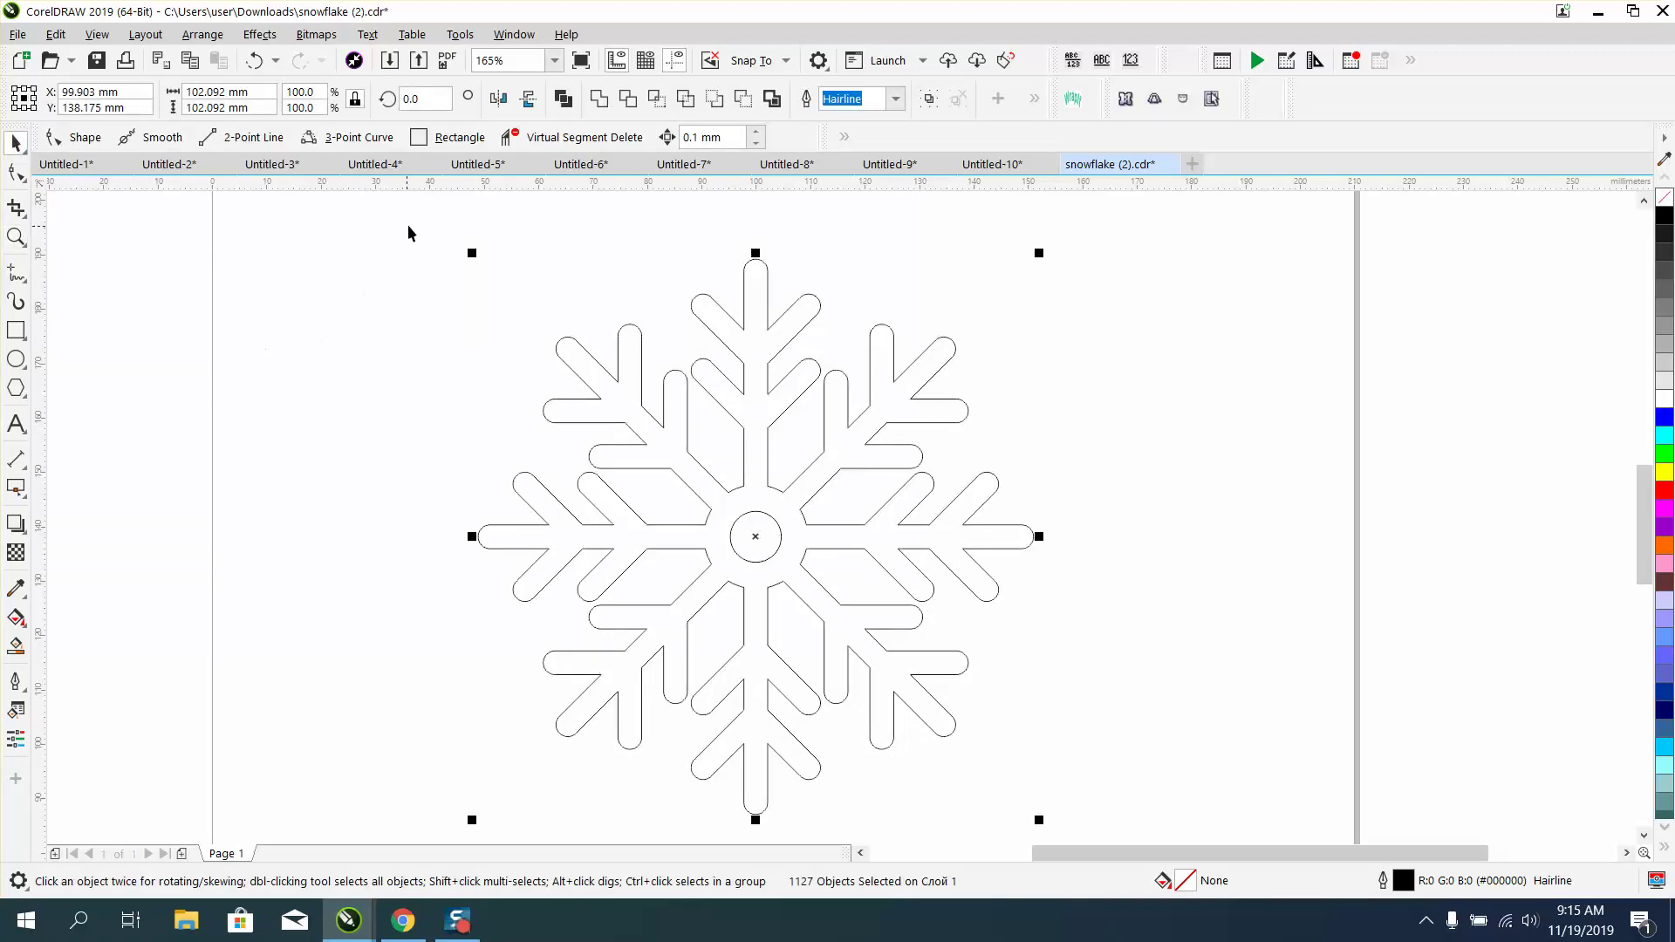
pyautogui.moveTo(415, 219); pyautogui.dragTo(1110, 827)
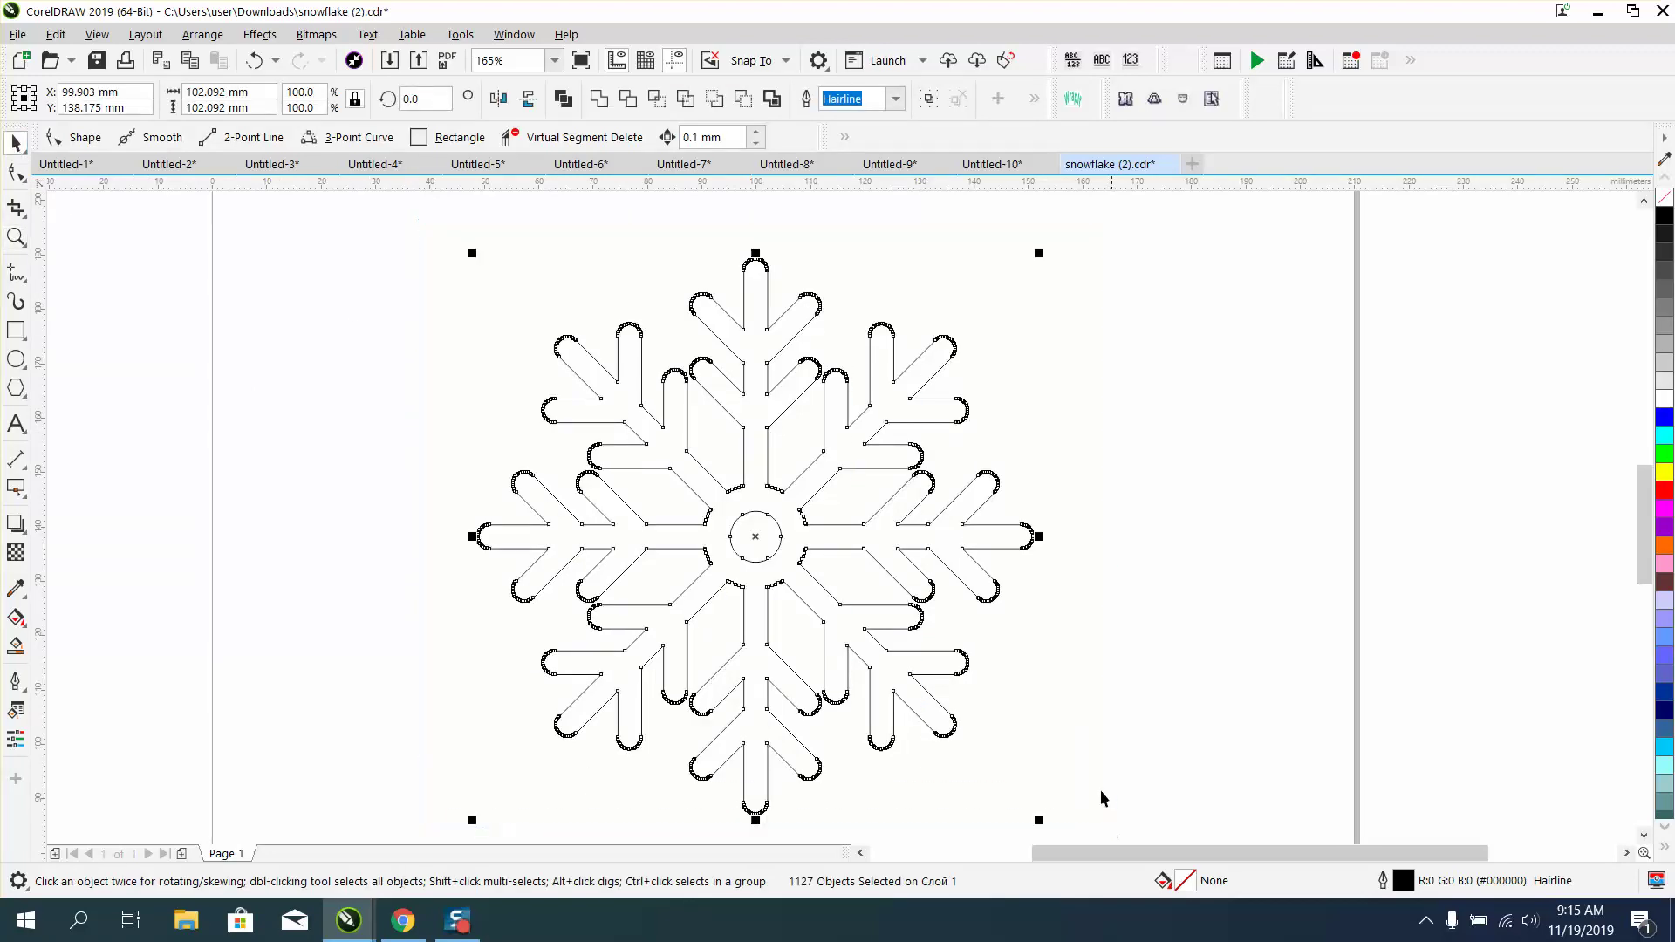
pyautogui.click(772, 99)
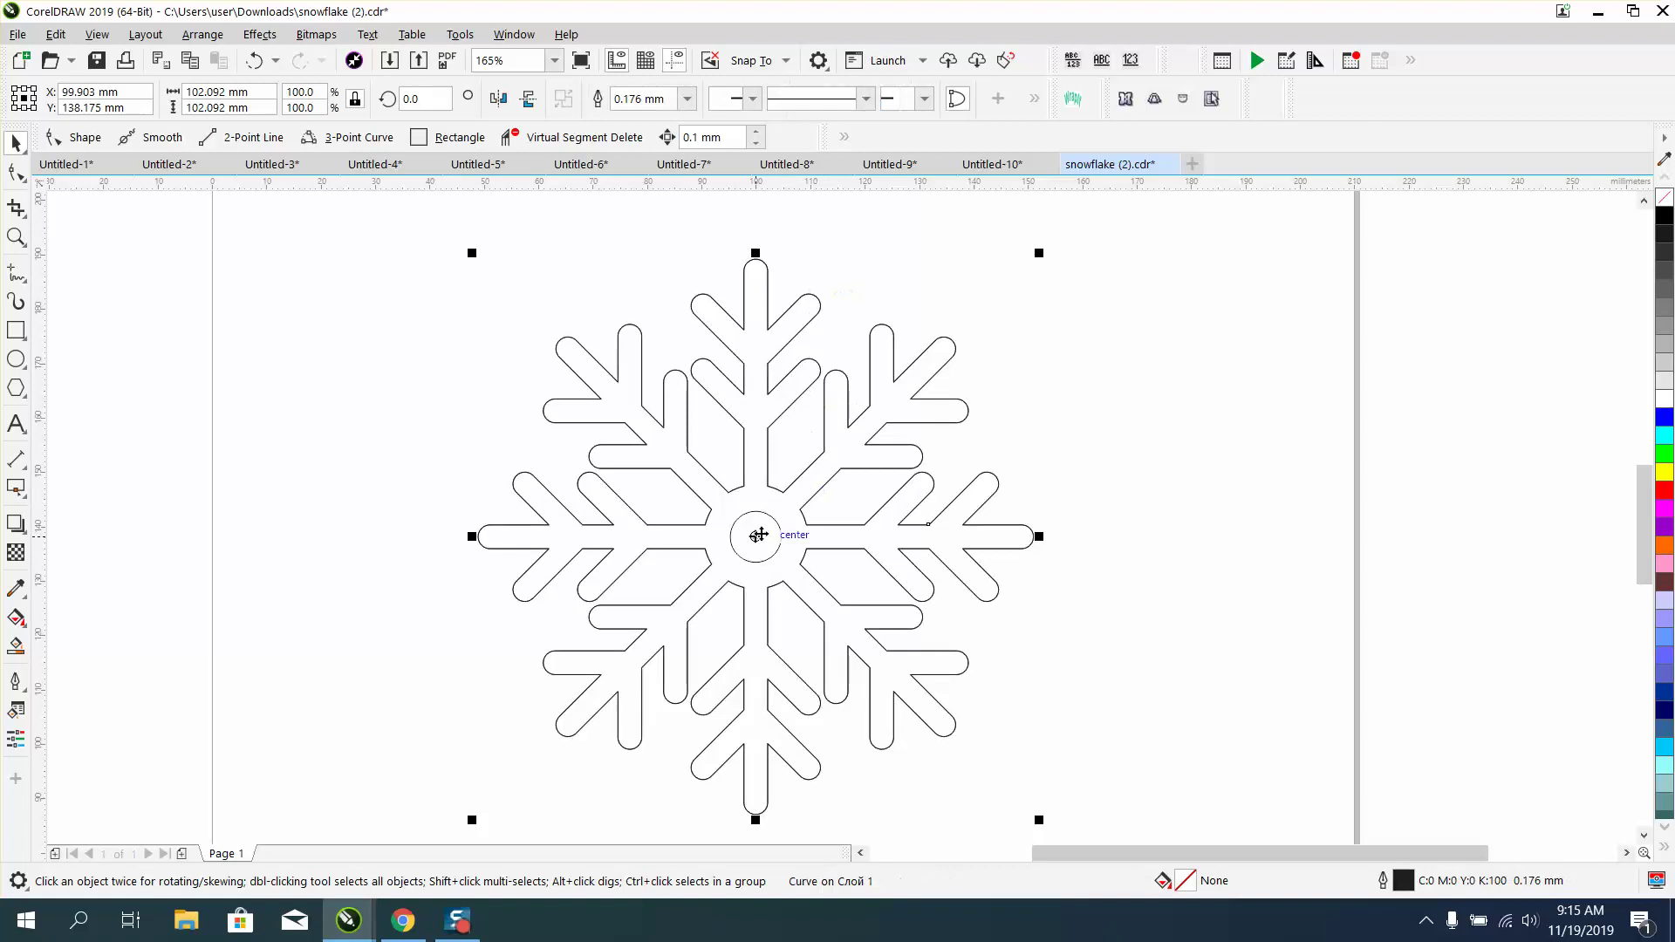
# Place a copy of the combined snowflake to the right of the original
pyautogui.moveTo(748, 535); pyautogui.dragTo(1305, 536)
pyautogui.click(16, 236)
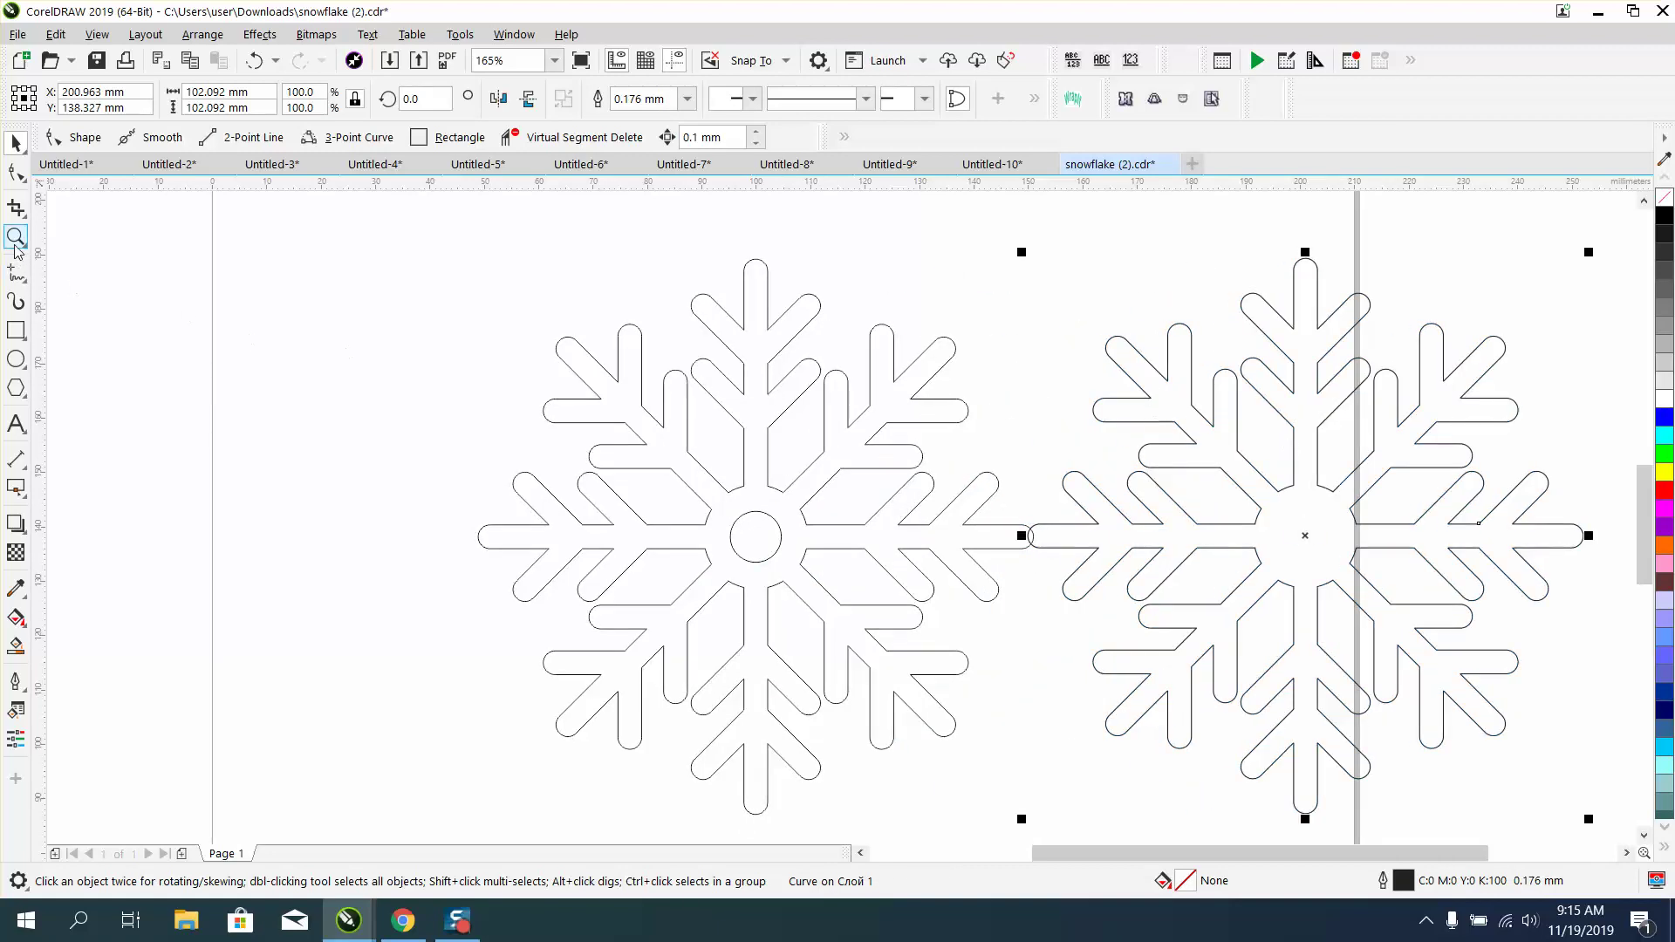
pyautogui.moveTo(1294, 255); pyautogui.dragTo(1340, 280)
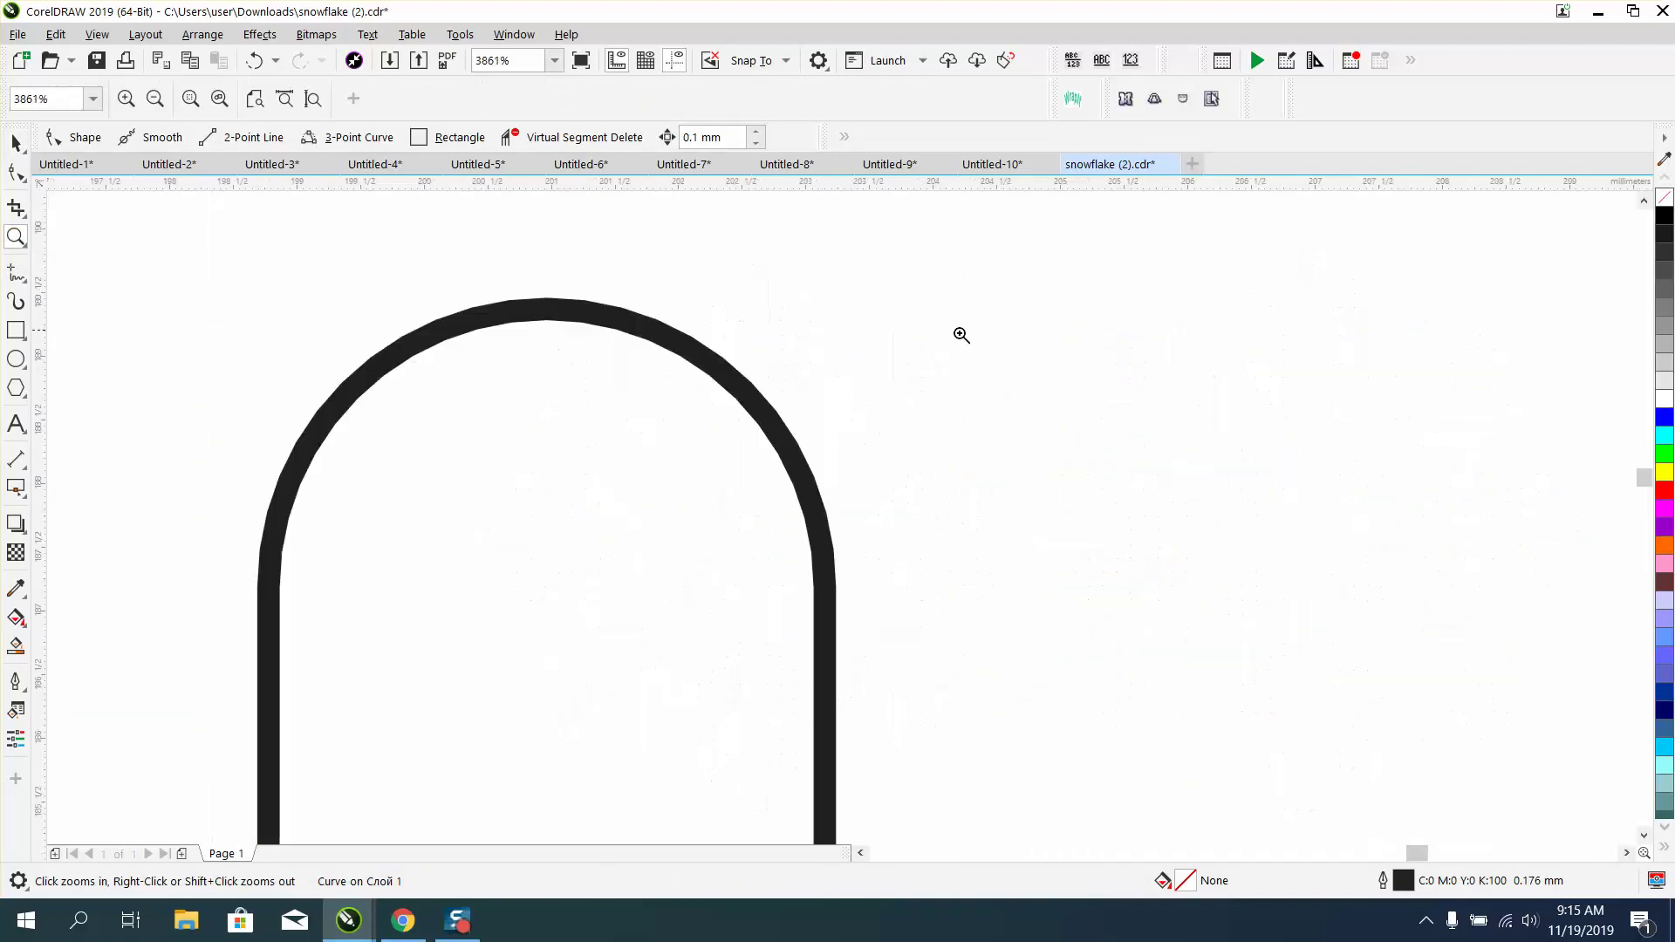
pyautogui.moveTo(399, 272); pyautogui.dragTo(772, 417)
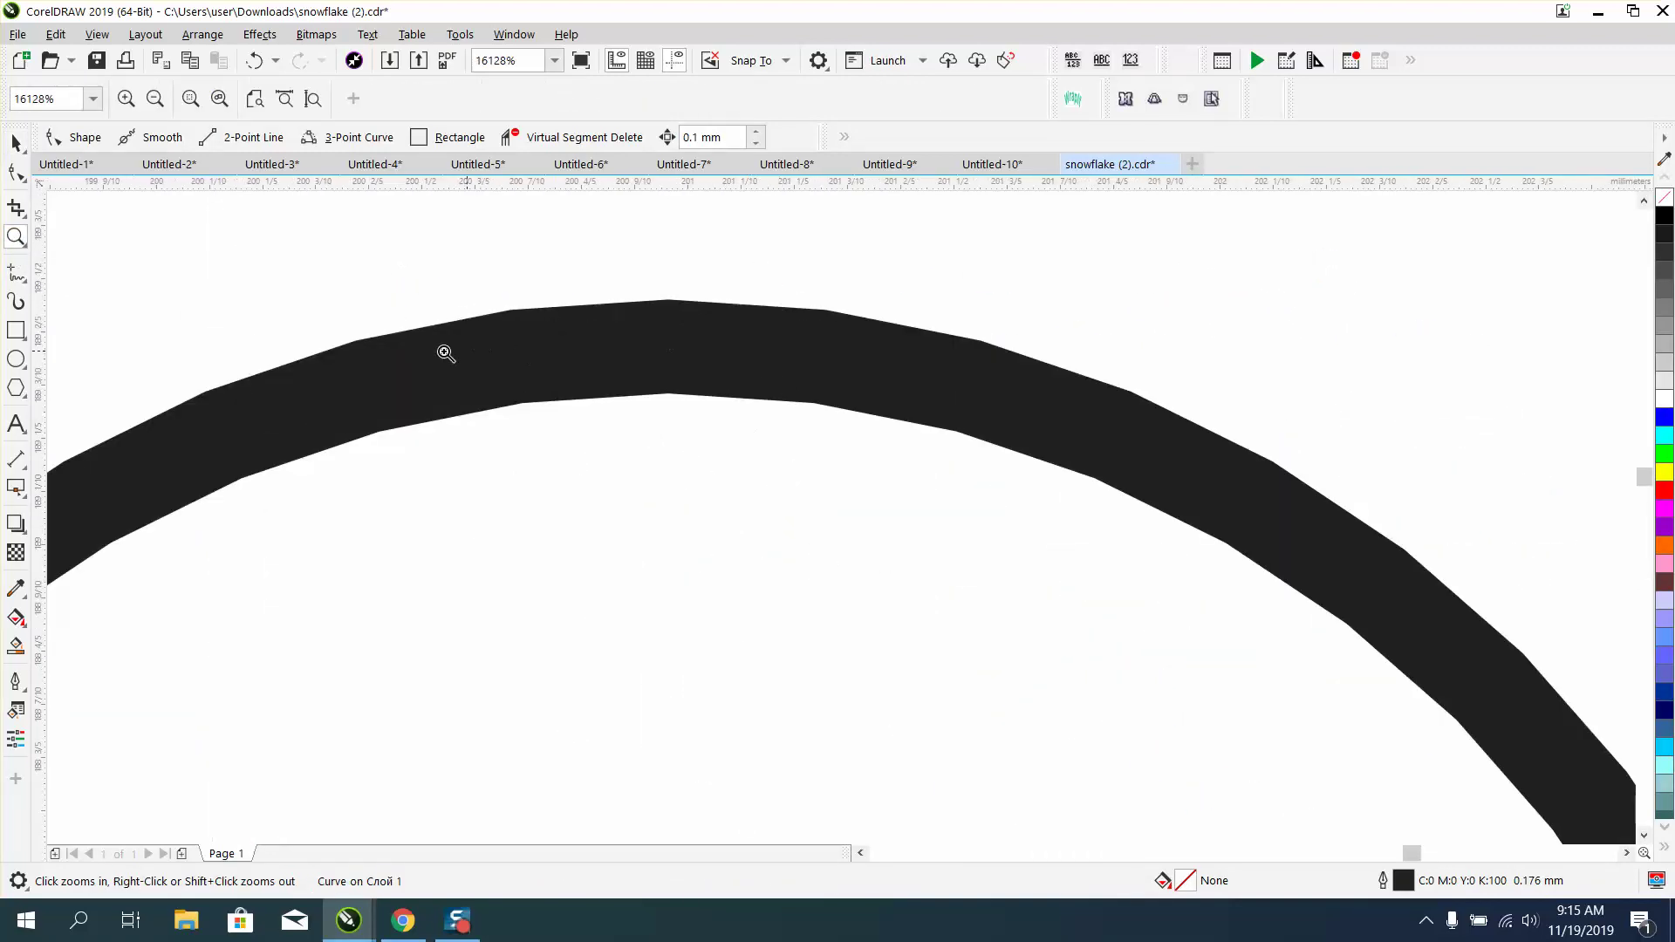
# Convert the selected nodes along the copy's top arch to curves
pyautogui.click(15, 172)
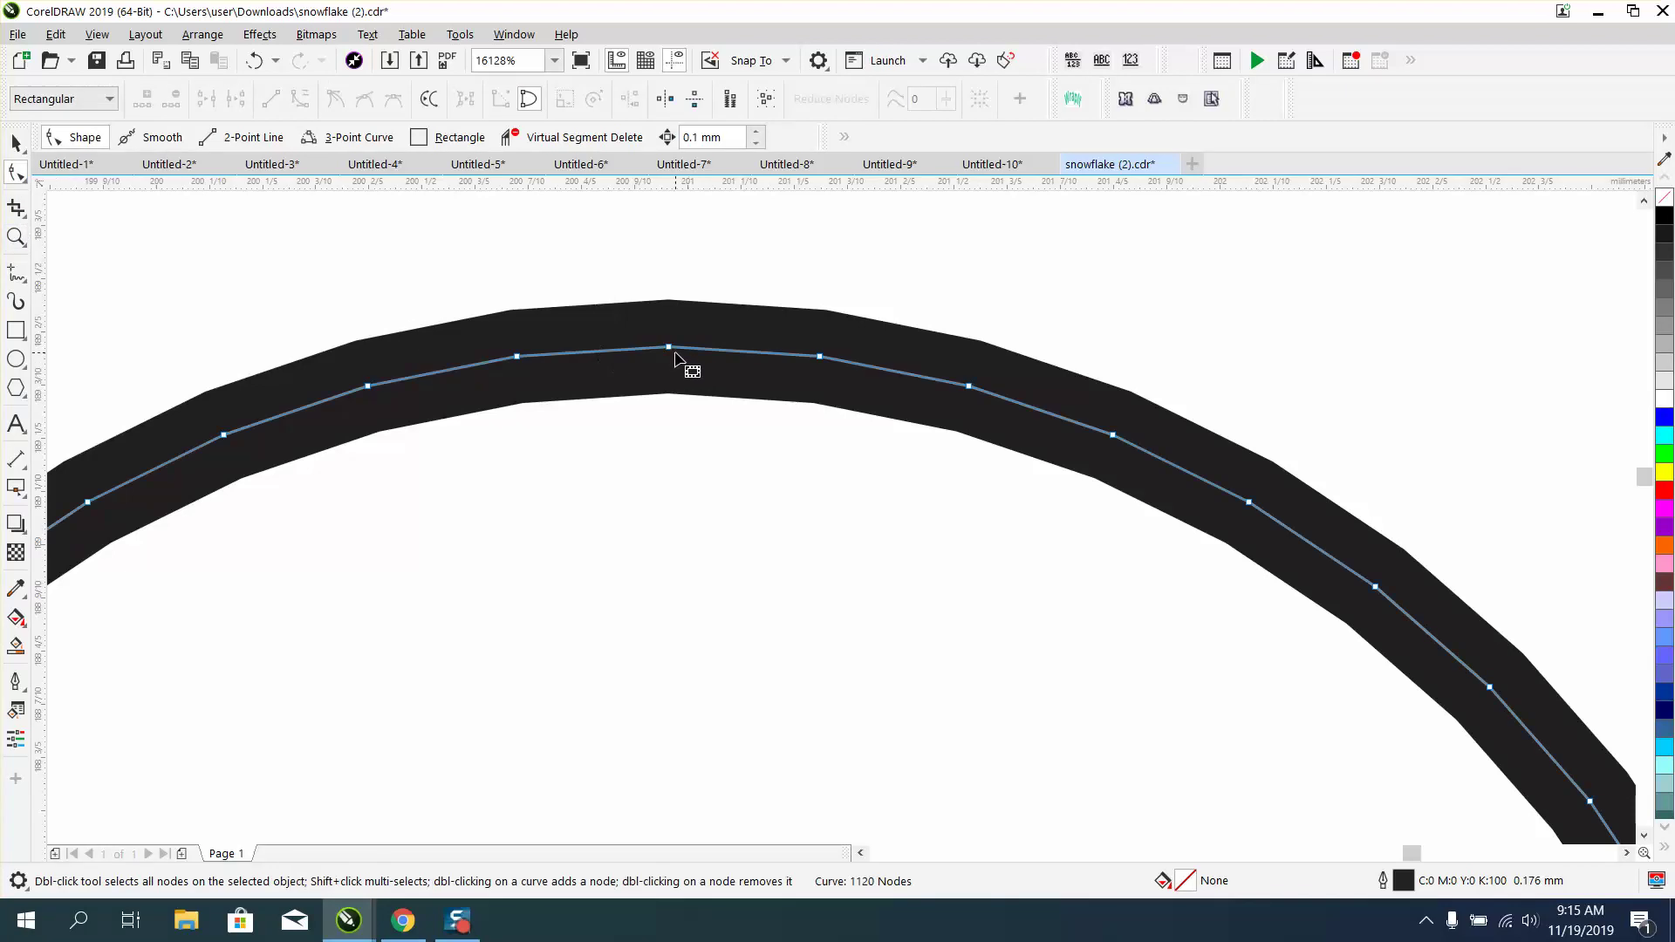
pyautogui.scroll(-4, 670, 348)
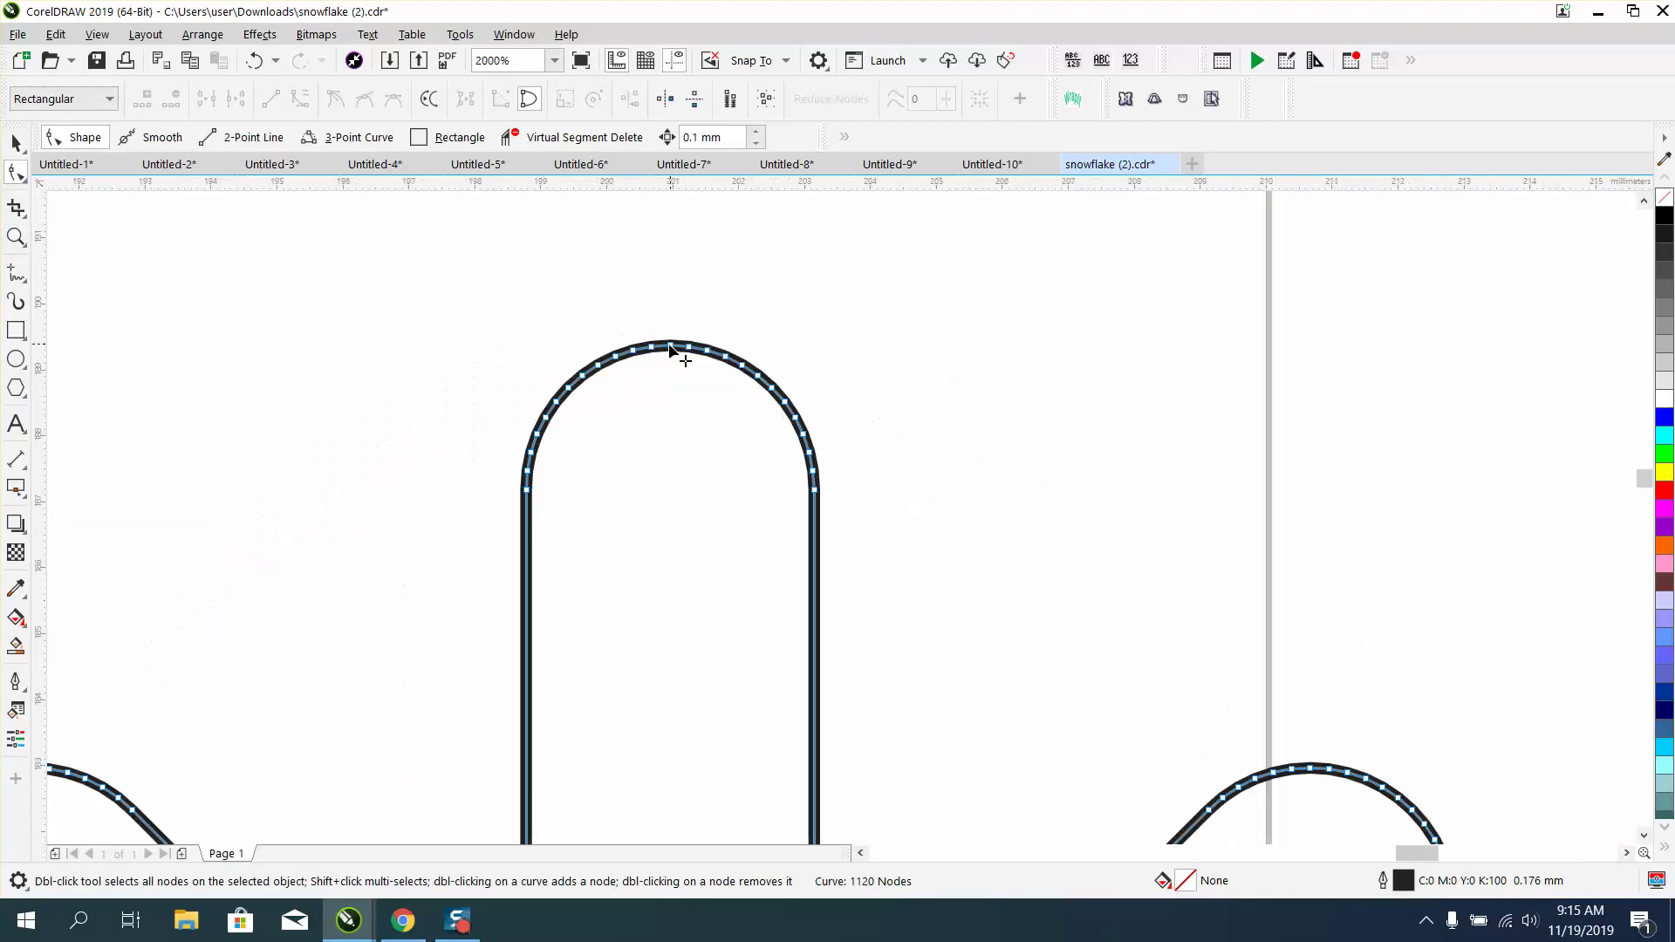
pyautogui.moveTo(711, 535); pyautogui.dragTo(847, 577)
pyautogui.moveTo(846, 483); pyautogui.dragTo(846, 484)
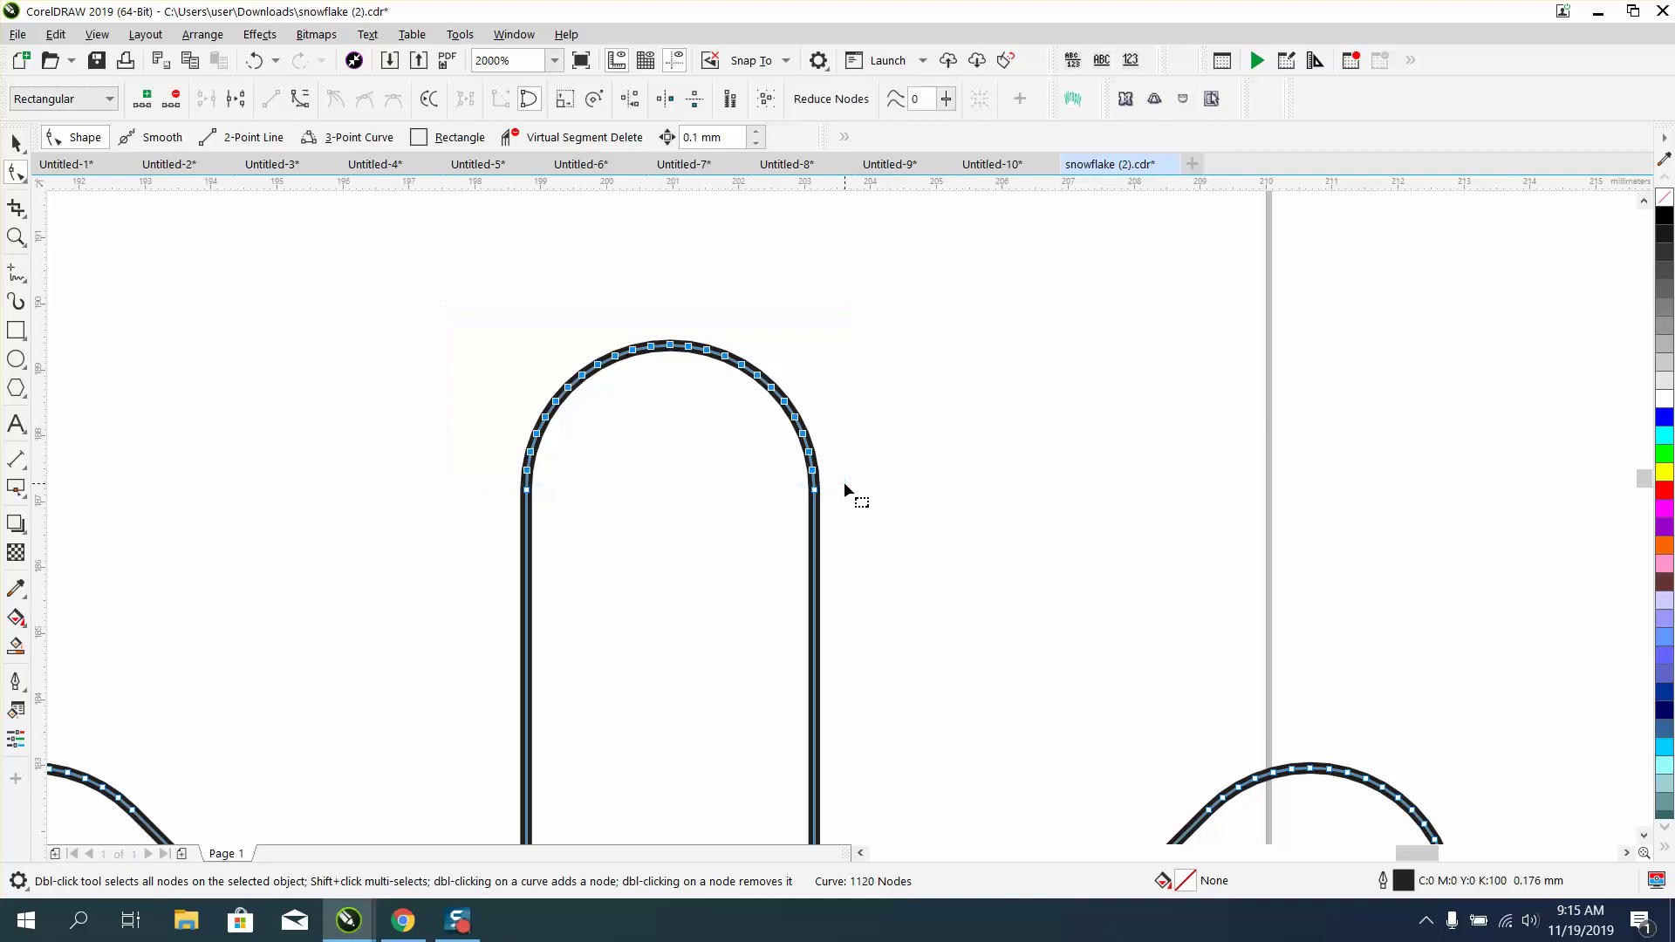
pyautogui.rightClick(817, 476)
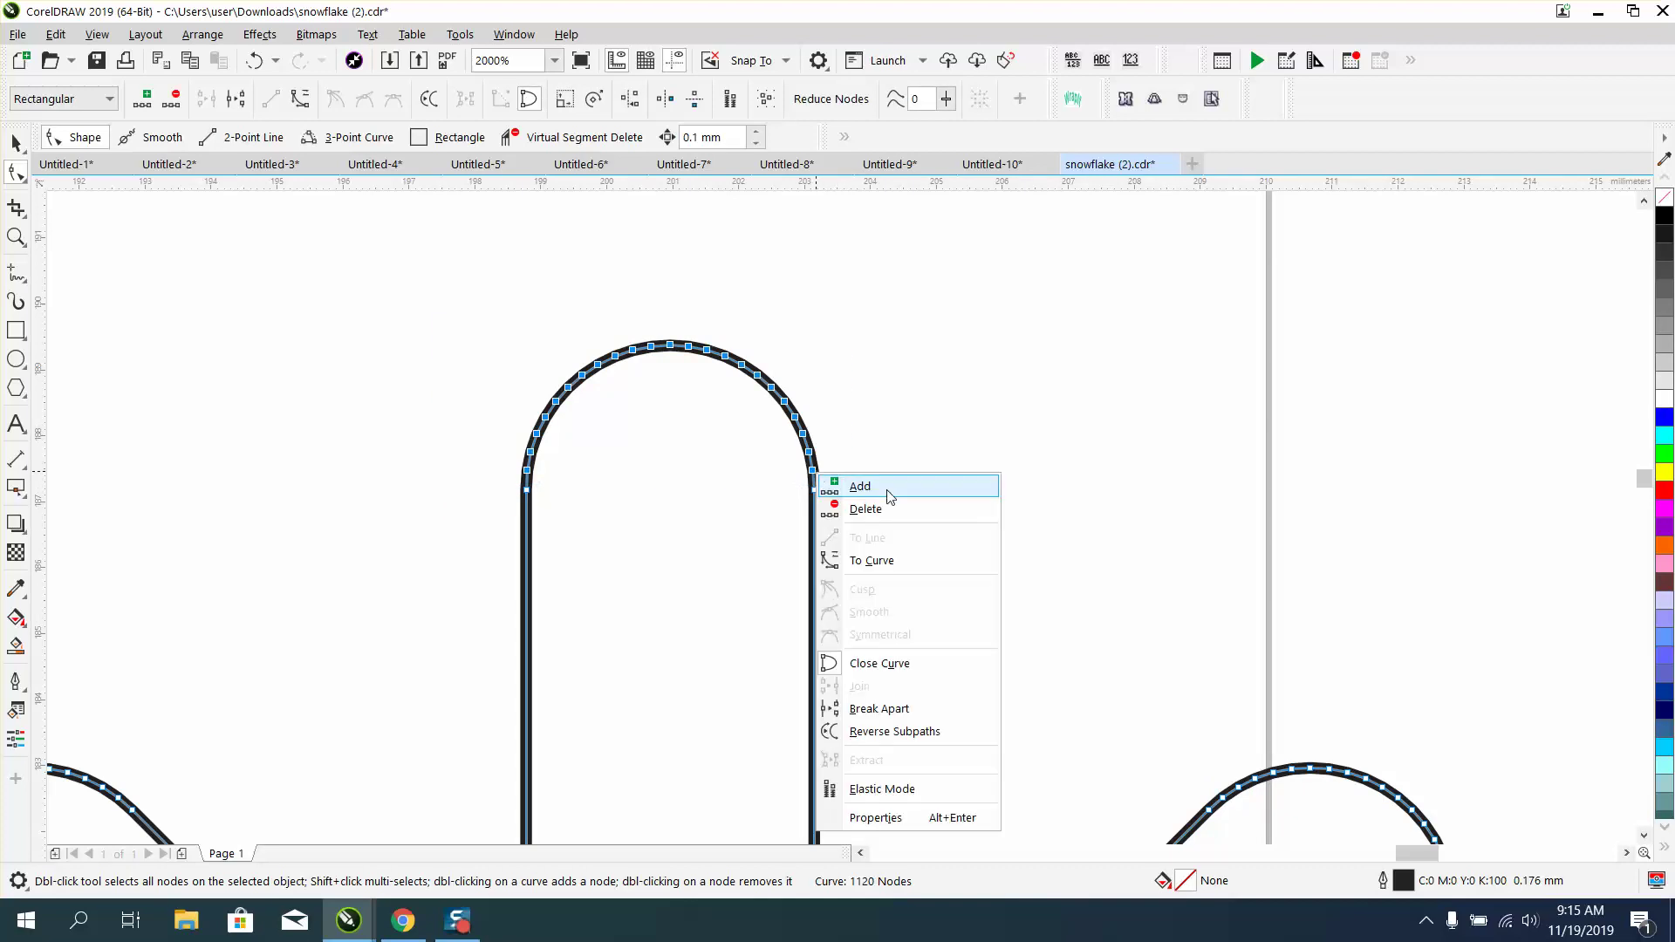
pyautogui.click(872, 560)
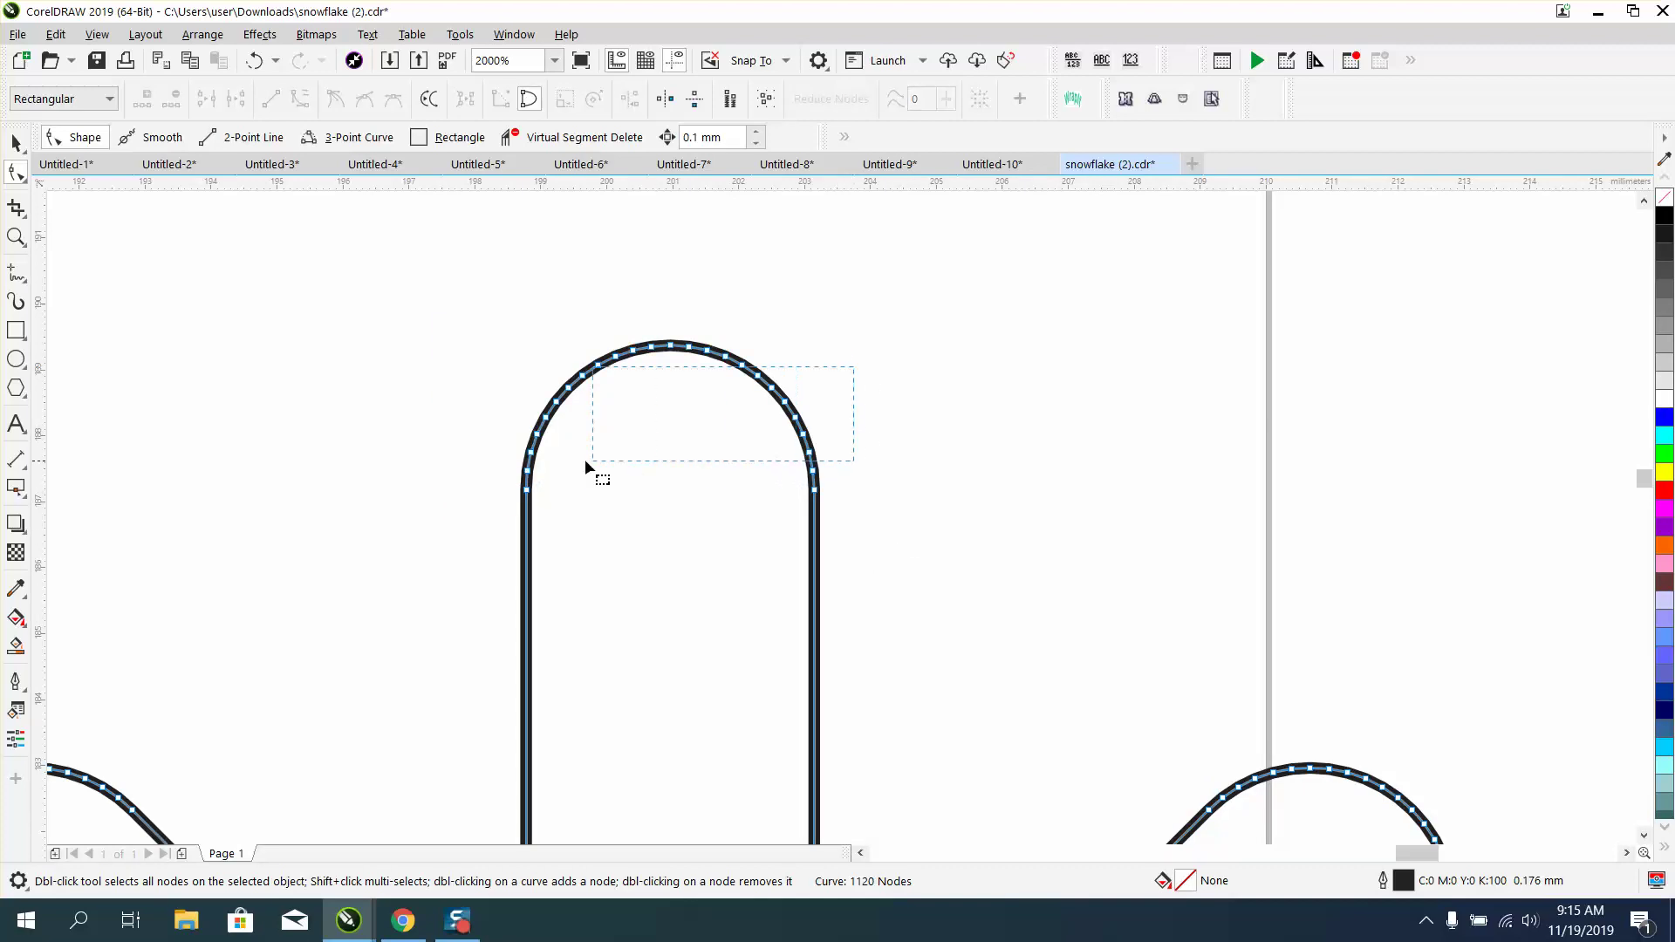
# Delete surplus nodes on the arch's top, top-left and top-right, leaving 1100 nodes
pyautogui.moveTo(585, 461); pyautogui.dragTo(490, 463)
pyautogui.press('Delete')
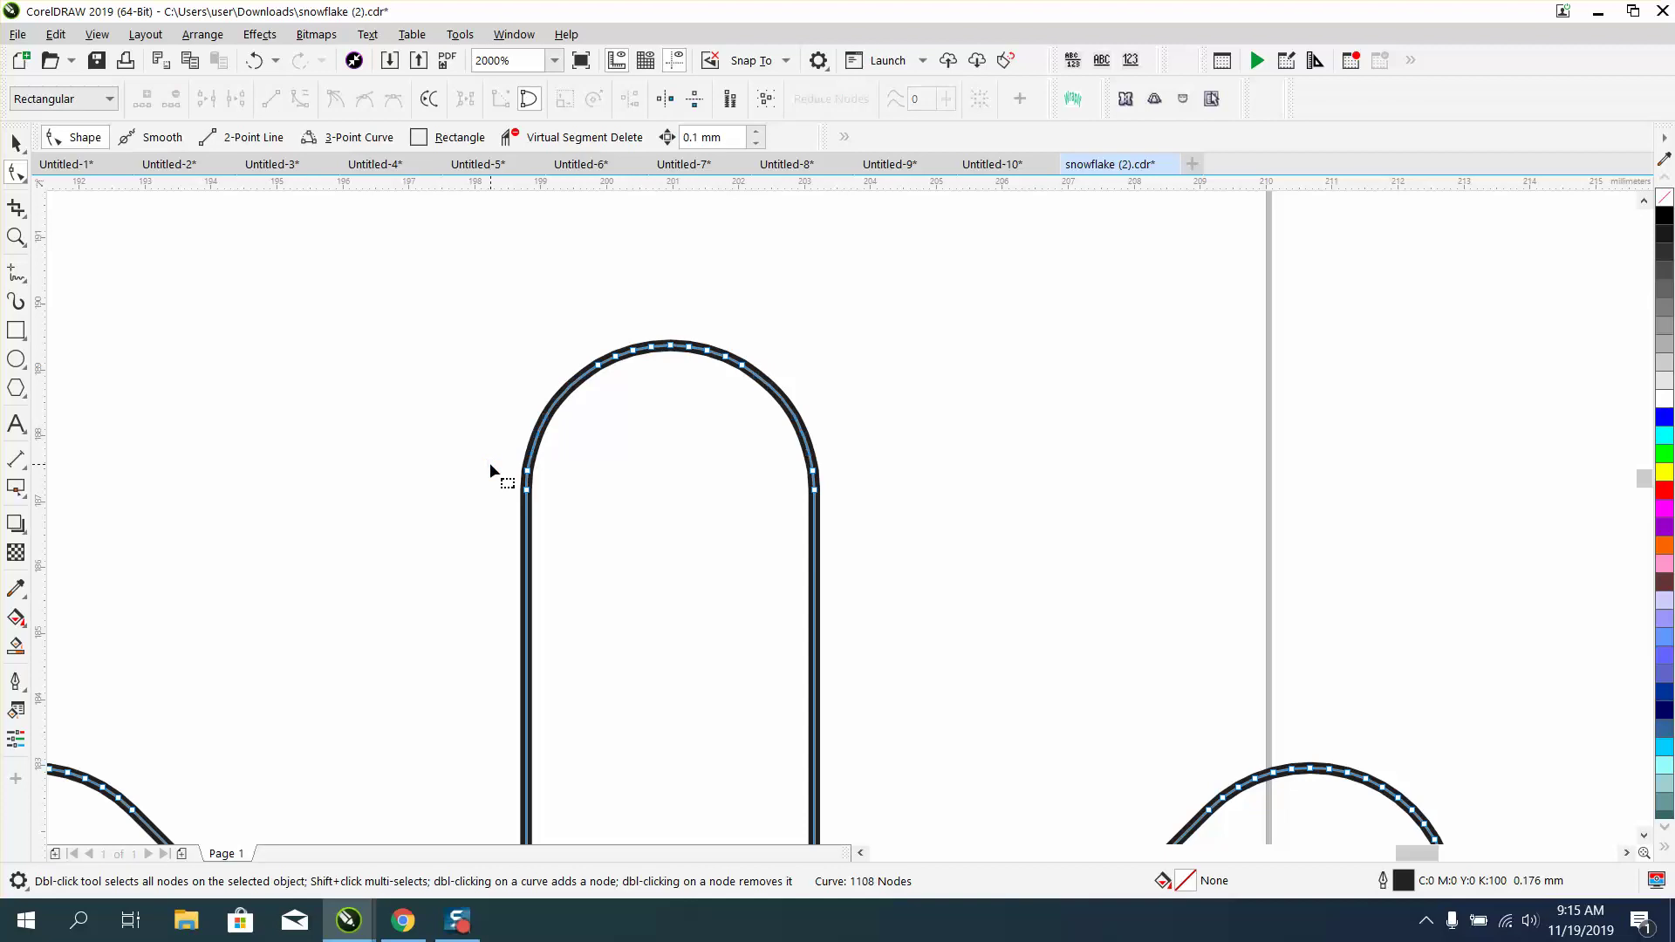
pyautogui.moveTo(605, 367); pyautogui.dragTo(657, 387)
pyautogui.press('Delete')
pyautogui.moveTo(685, 323); pyautogui.dragTo(762, 391)
pyautogui.press('Delete')
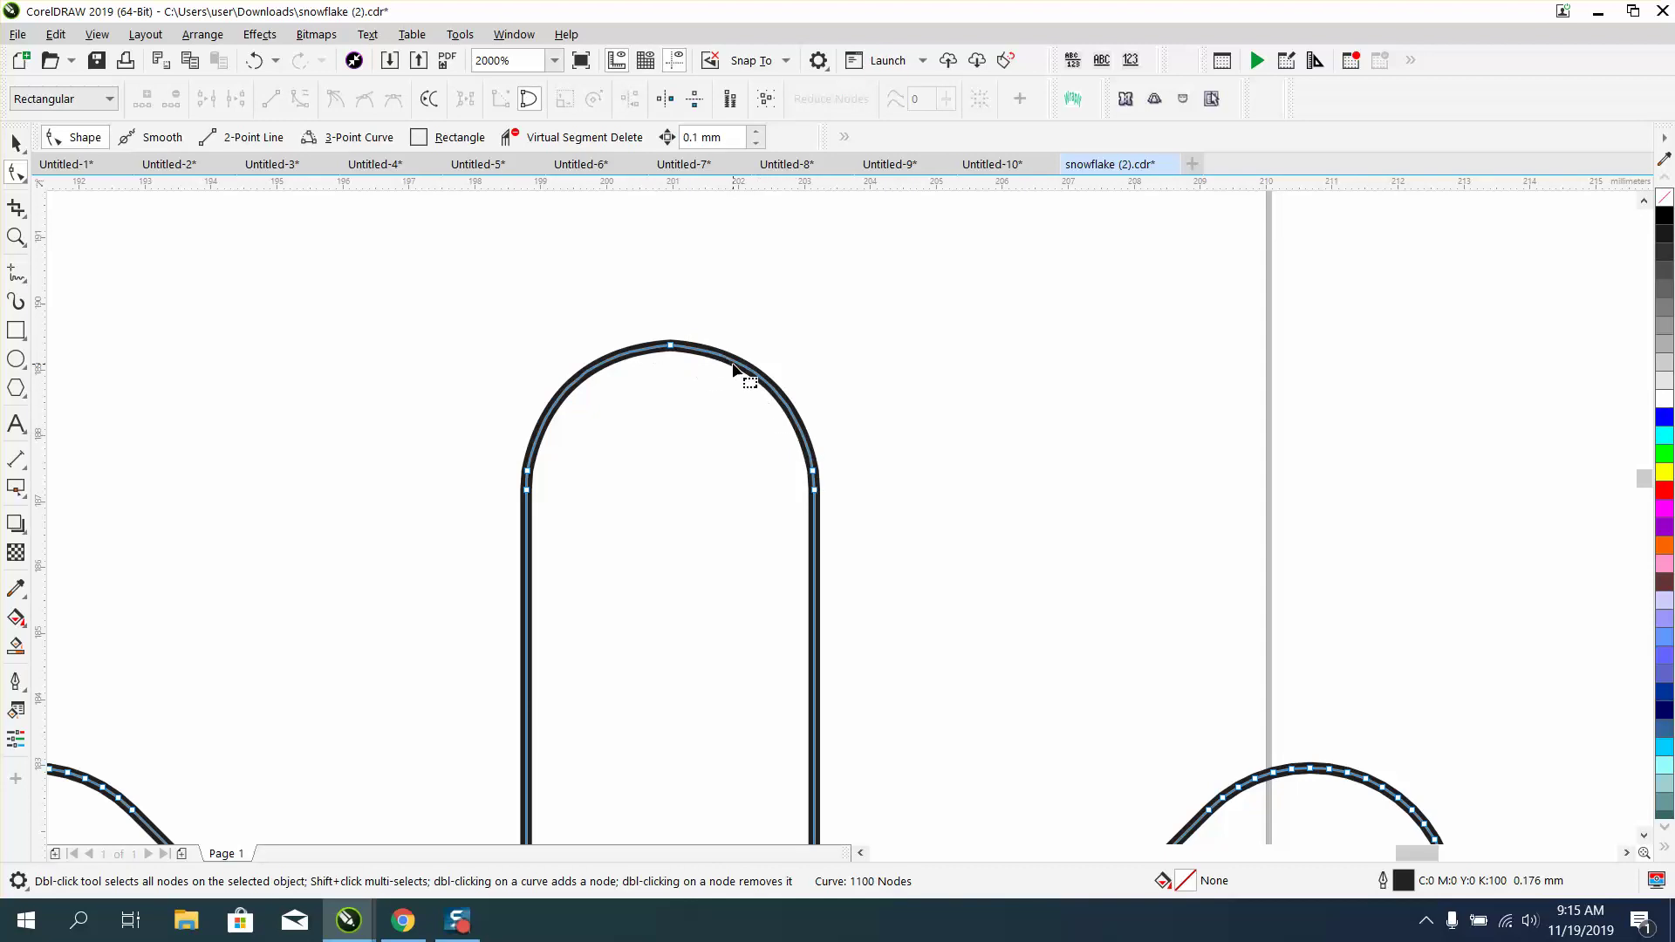
pyautogui.scroll(-2, 670, 353)
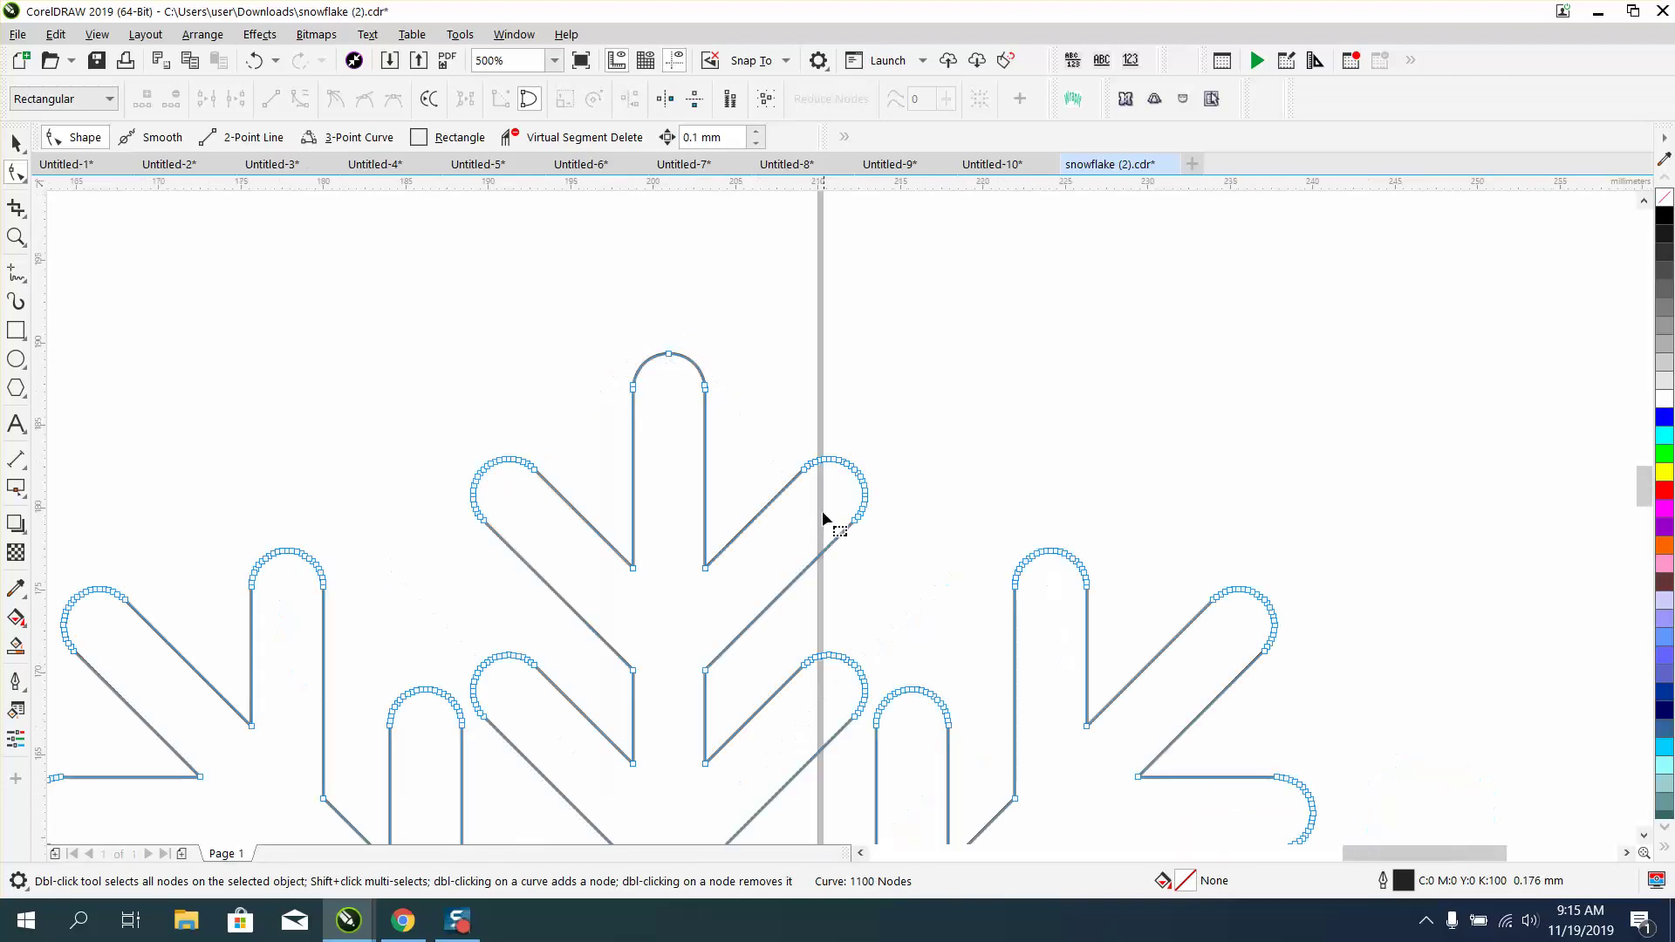
pyautogui.scroll(-1, 822, 510)
pyautogui.scroll(-1, 815, 600)
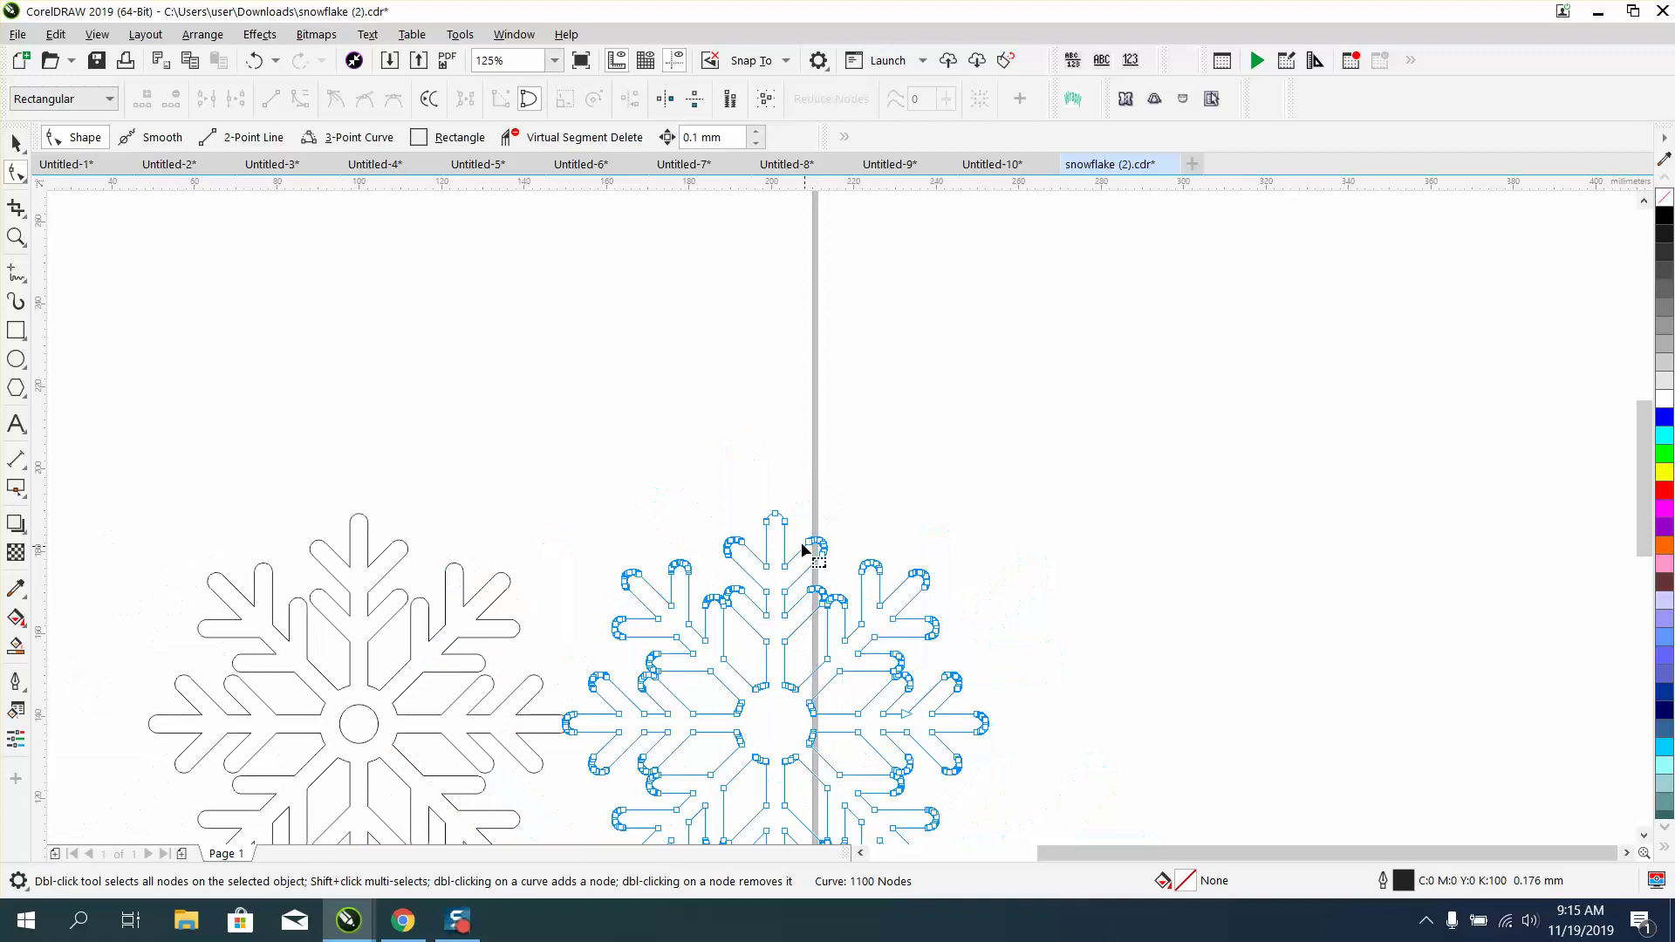
pyautogui.scroll(-1, 644, 521)
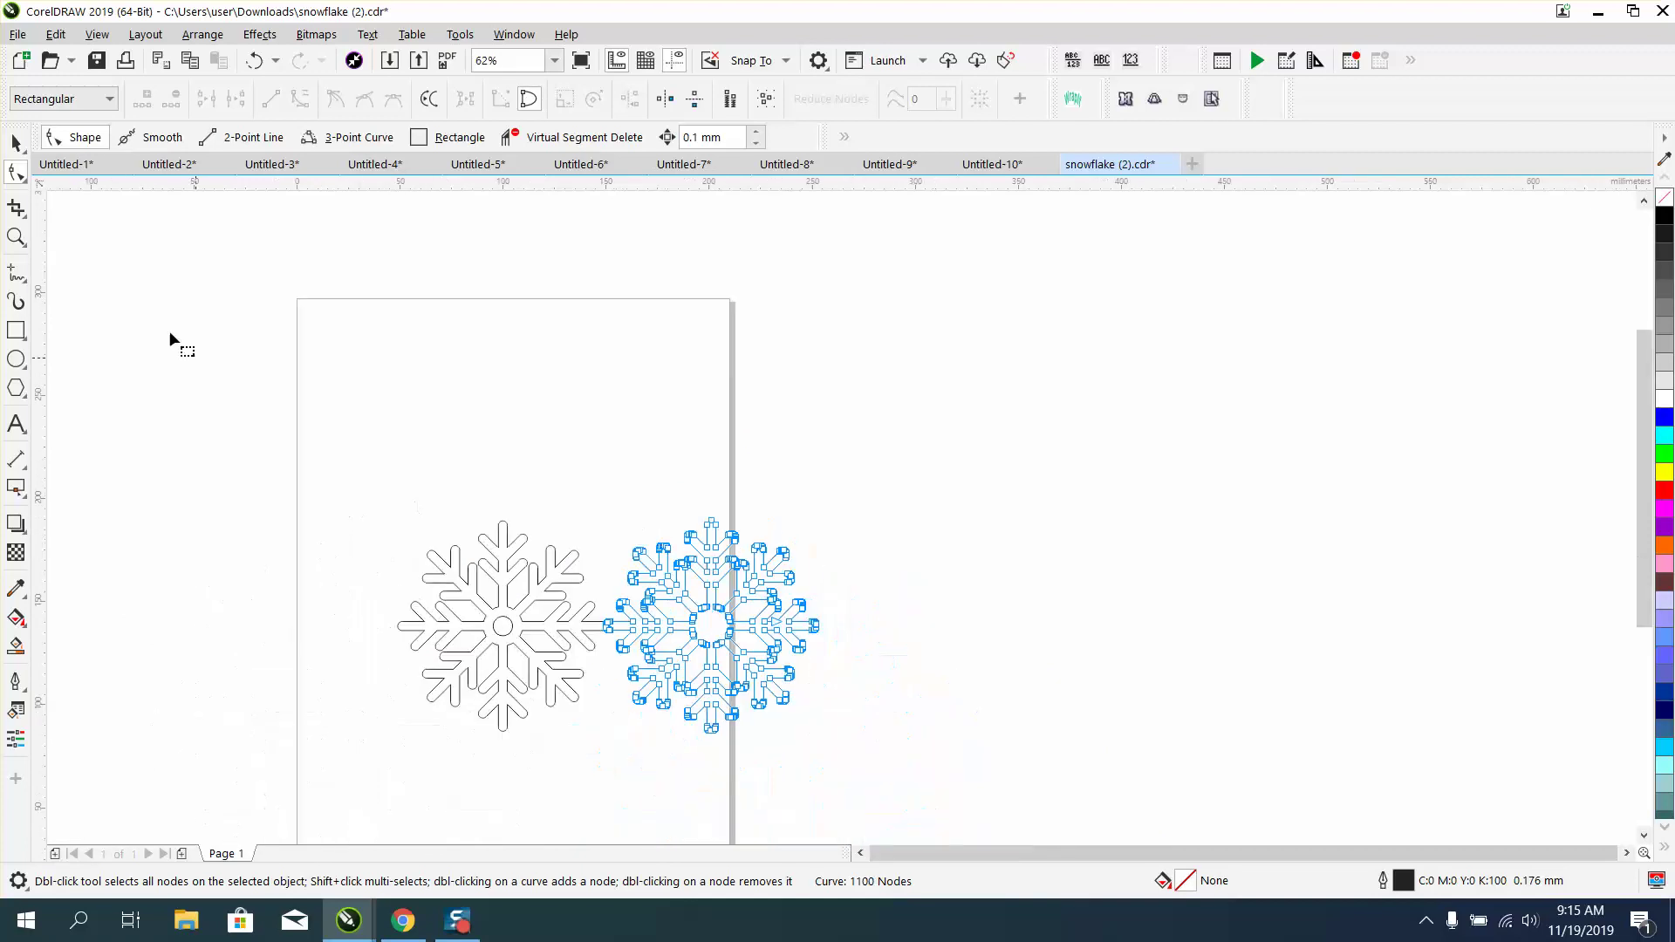
# Remove the copy, group the original's 1127 pieces with Ctrl+G, and centre it with P
pyautogui.click(15, 142)
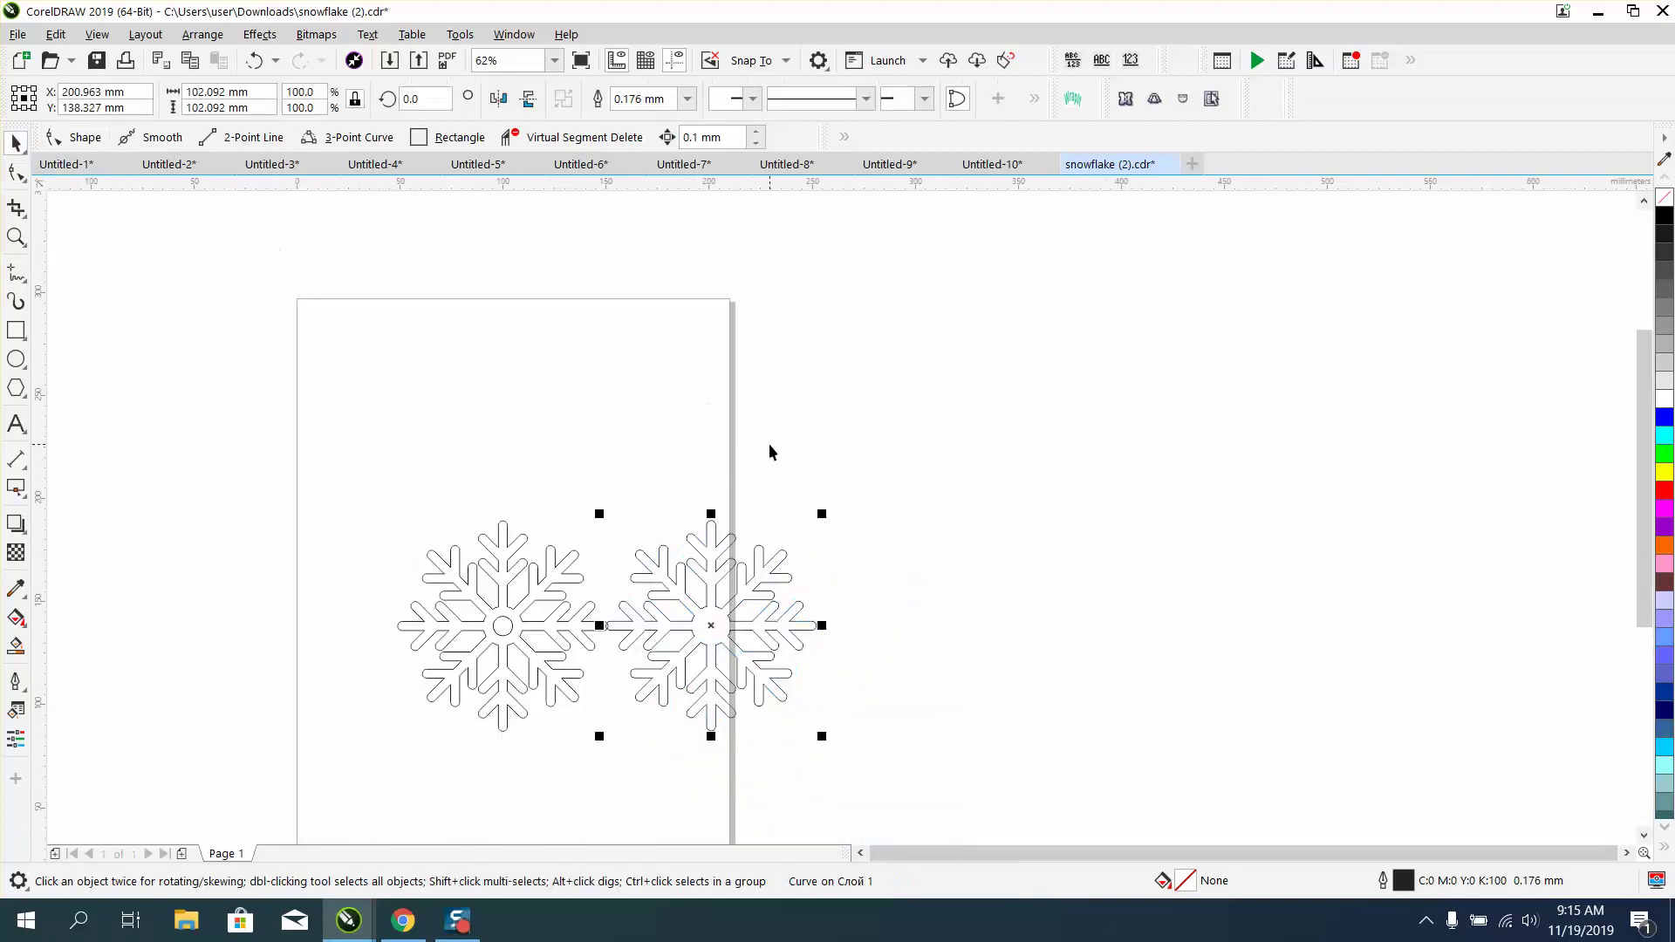
pyautogui.press('Delete')
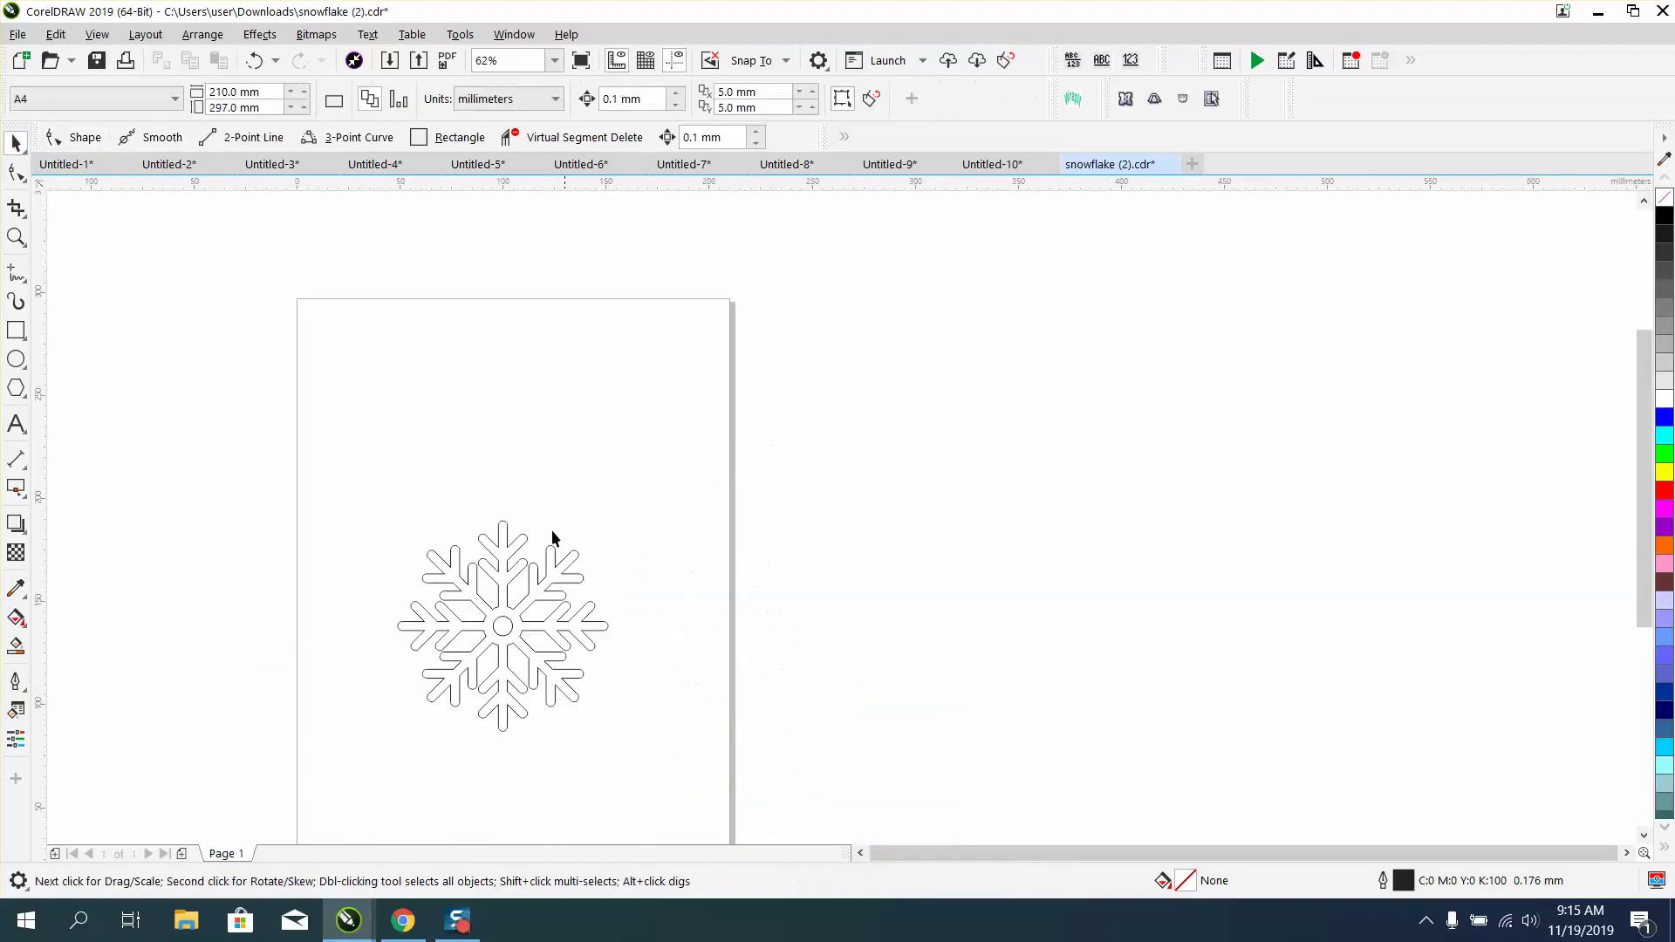
pyautogui.click(521, 571)
pyautogui.moveTo(373, 496); pyautogui.dragTo(735, 772)
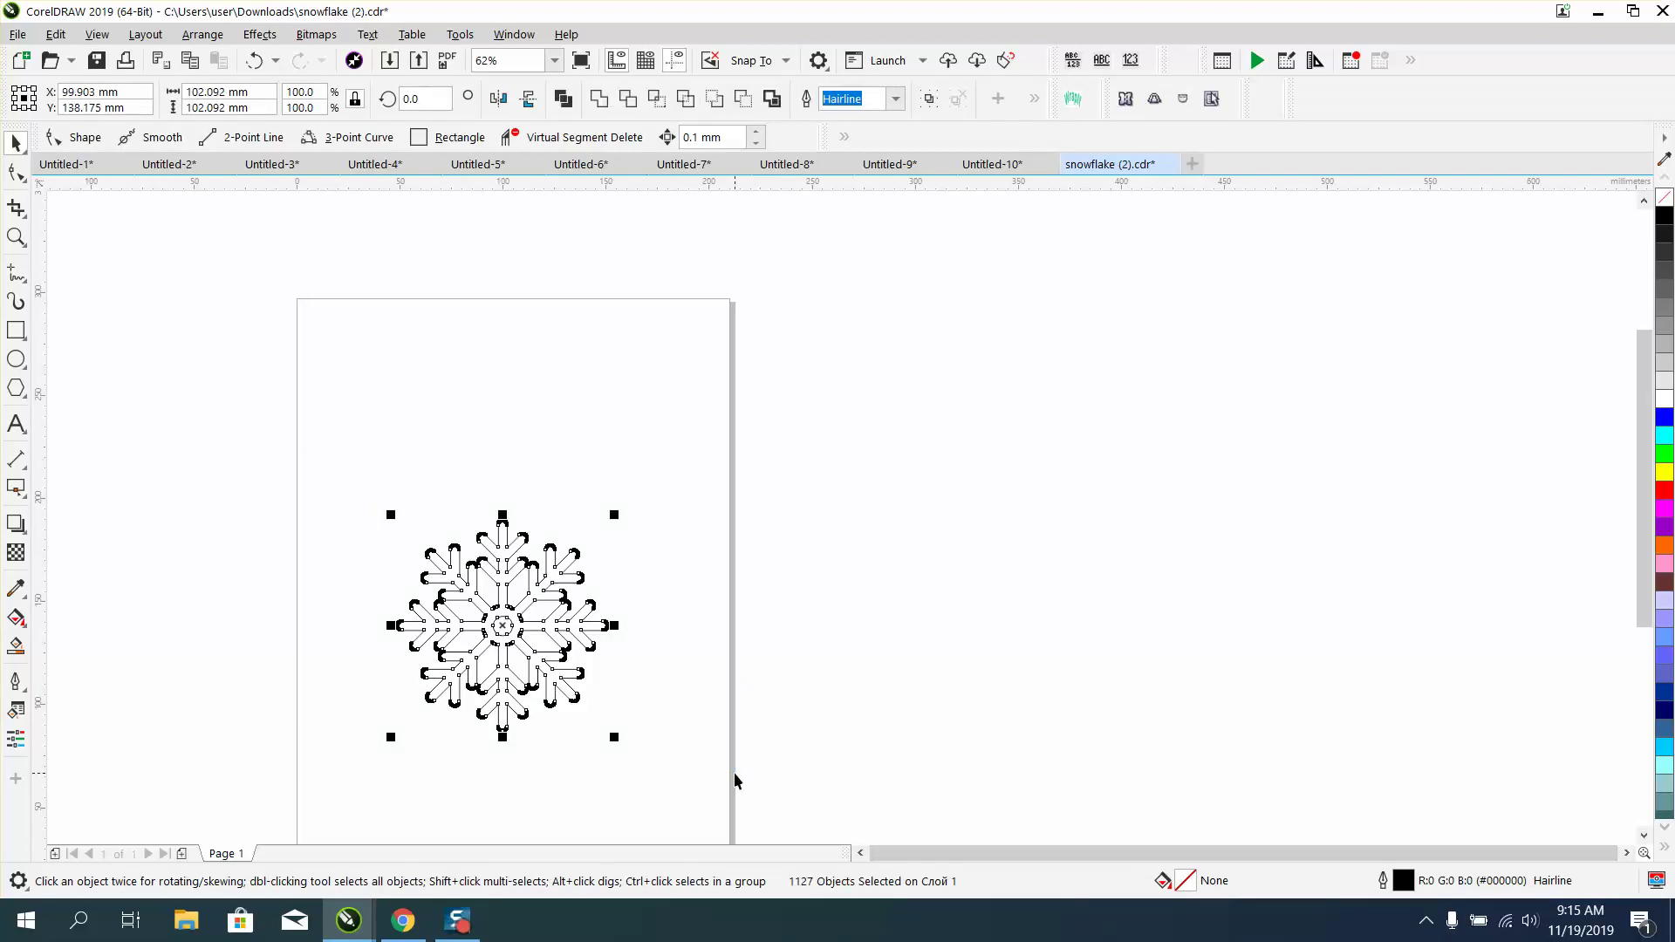
pyautogui.hotkey('ctrl', 'g')
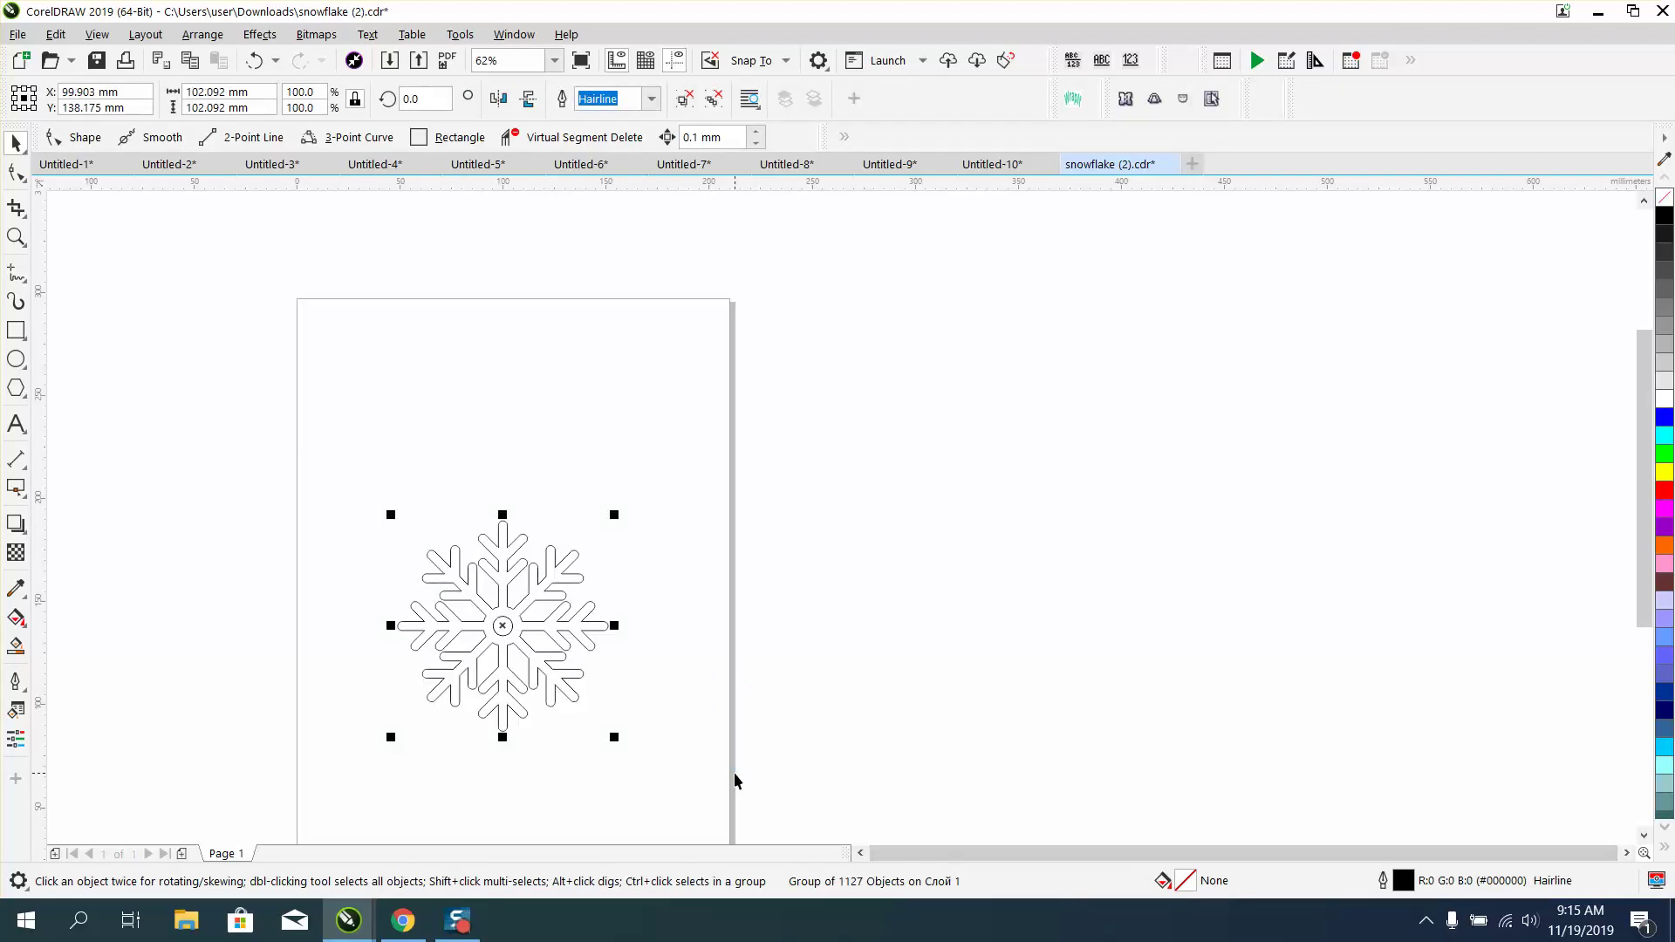
pyautogui.press('p')
pyautogui.click(1039, 569)
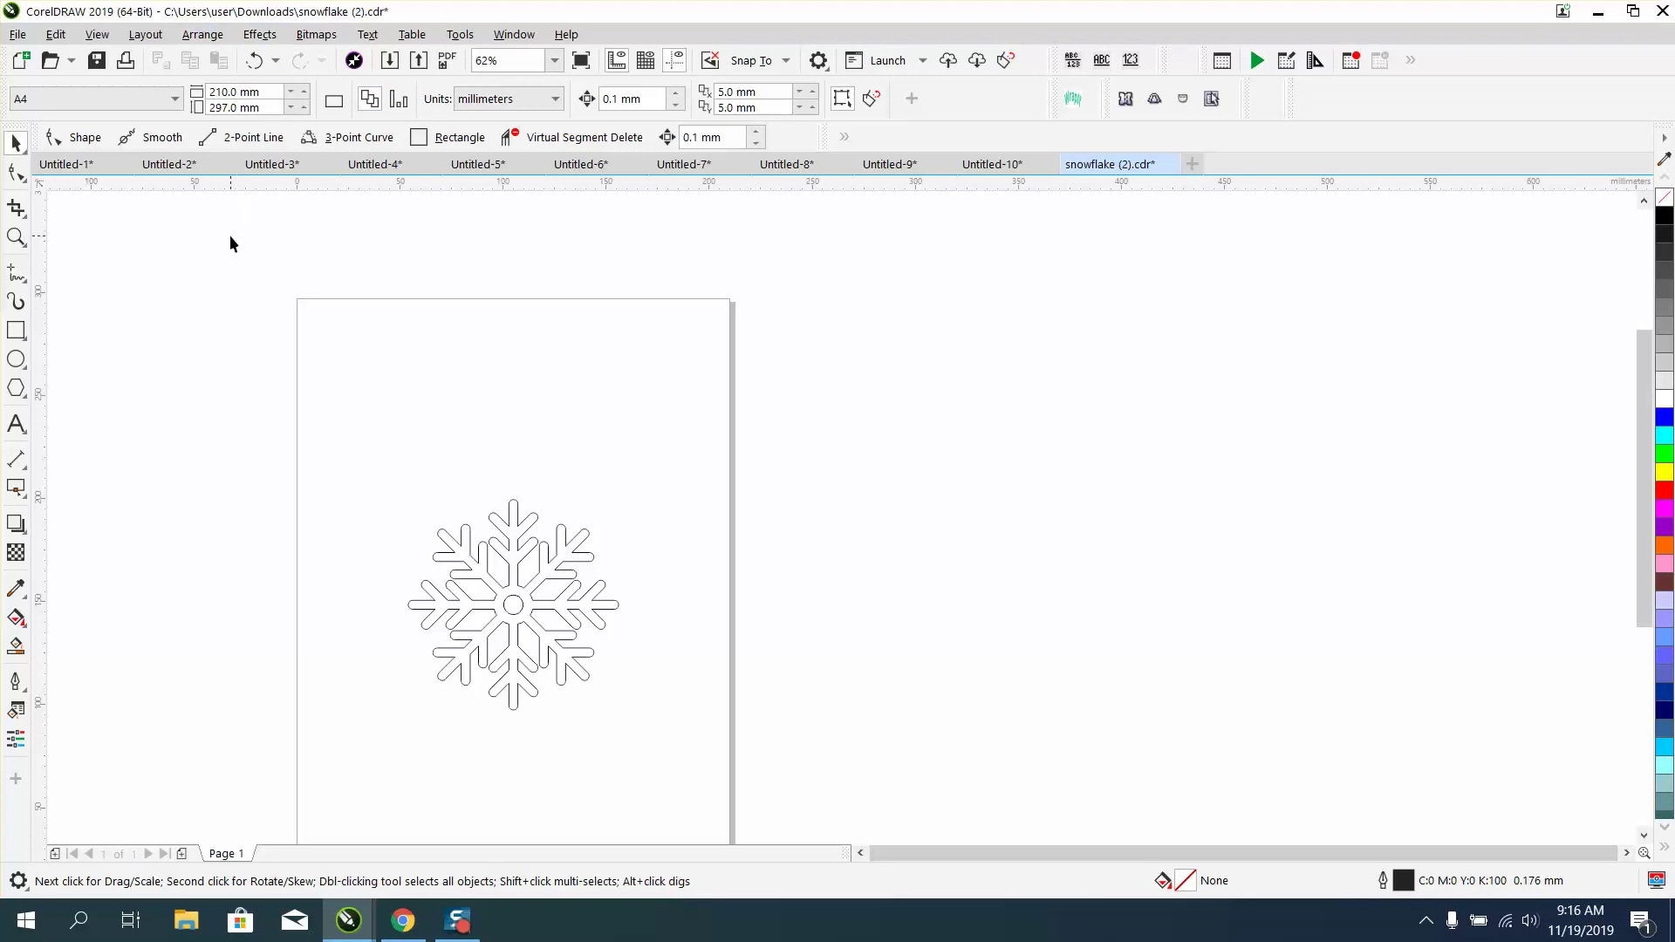
# Set the units to inches and both duplicate distances to 0
pyautogui.click(555, 98)
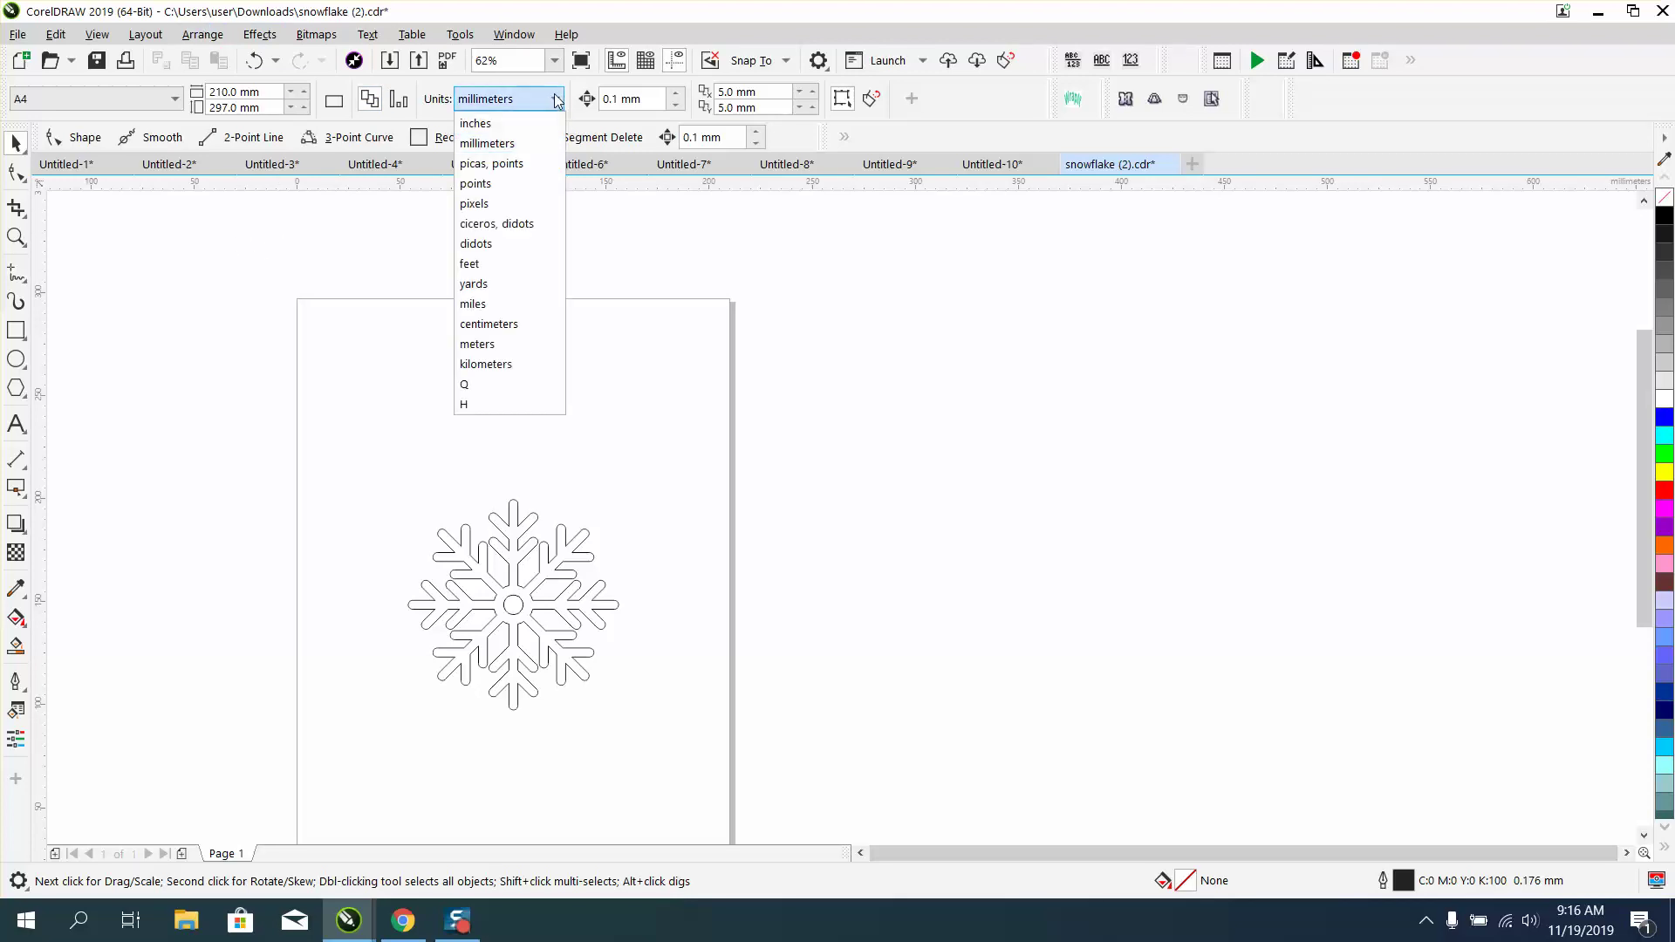
pyautogui.click(501, 125)
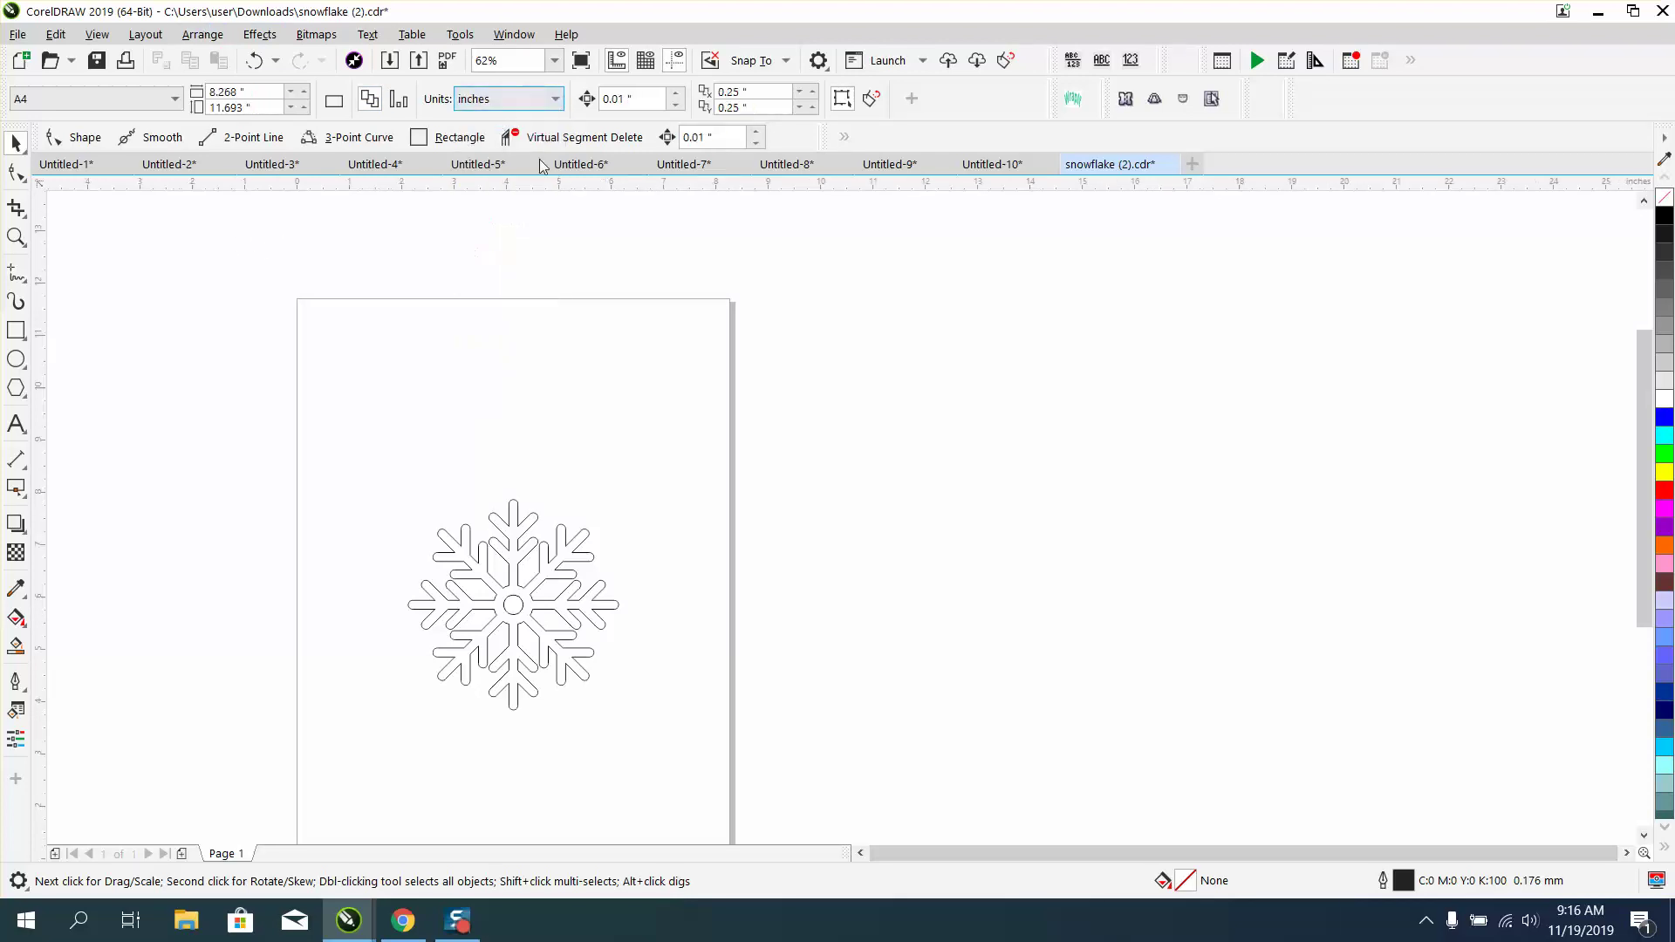
pyautogui.click(751, 91)
pyautogui.write('0')
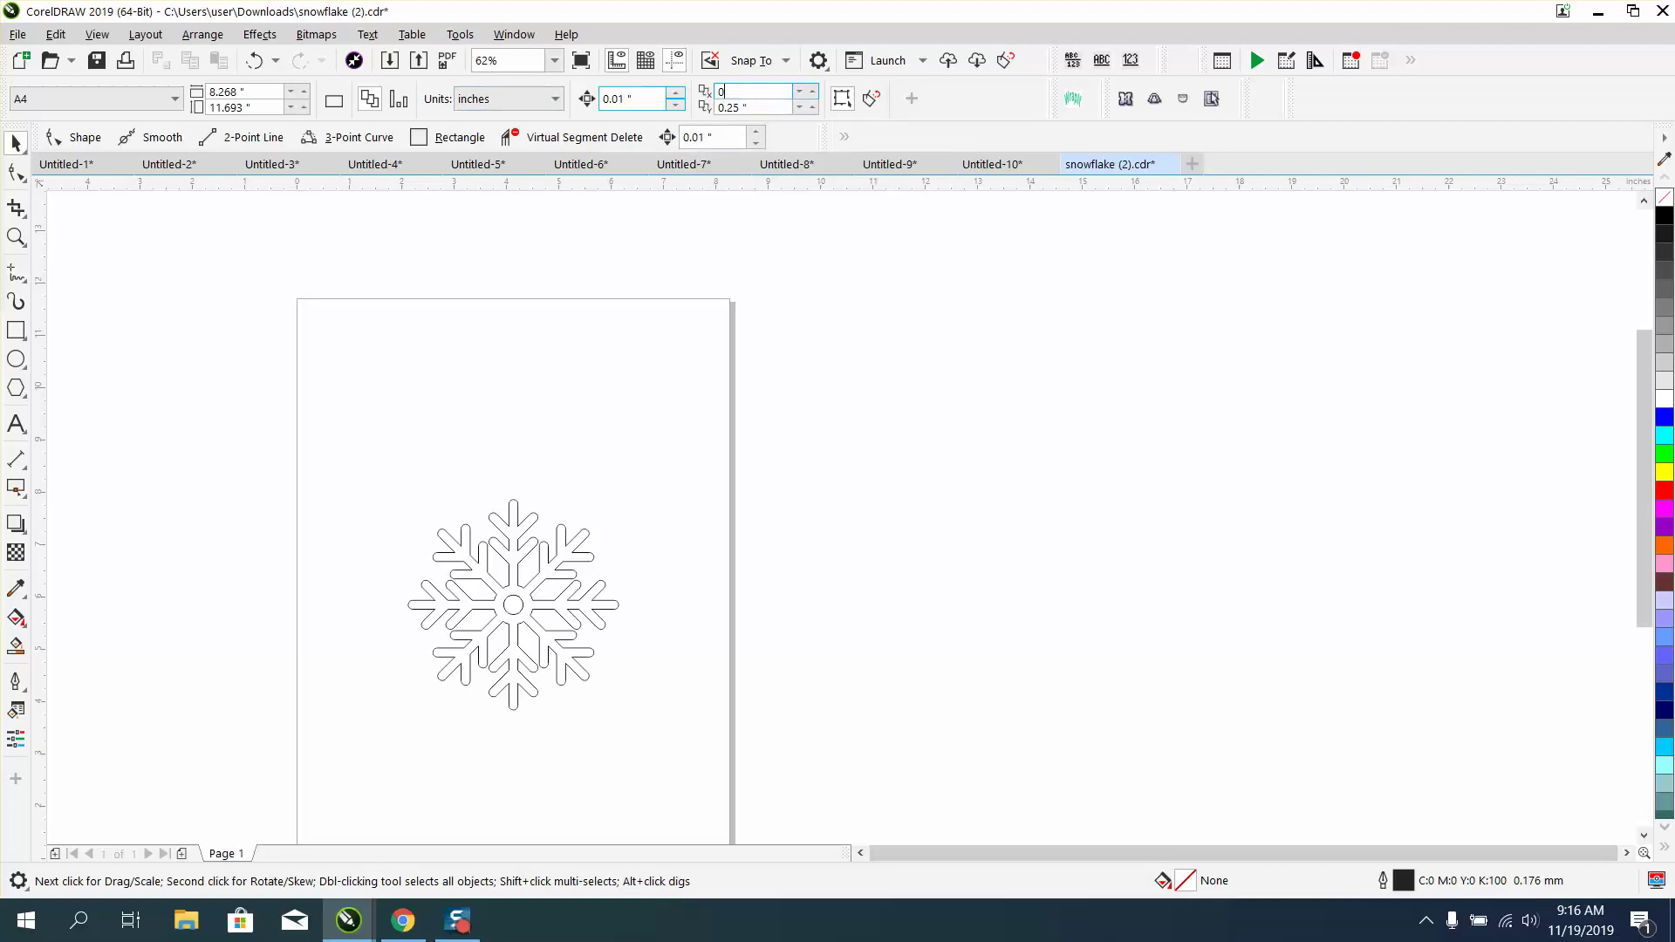
pyautogui.press('Tab')
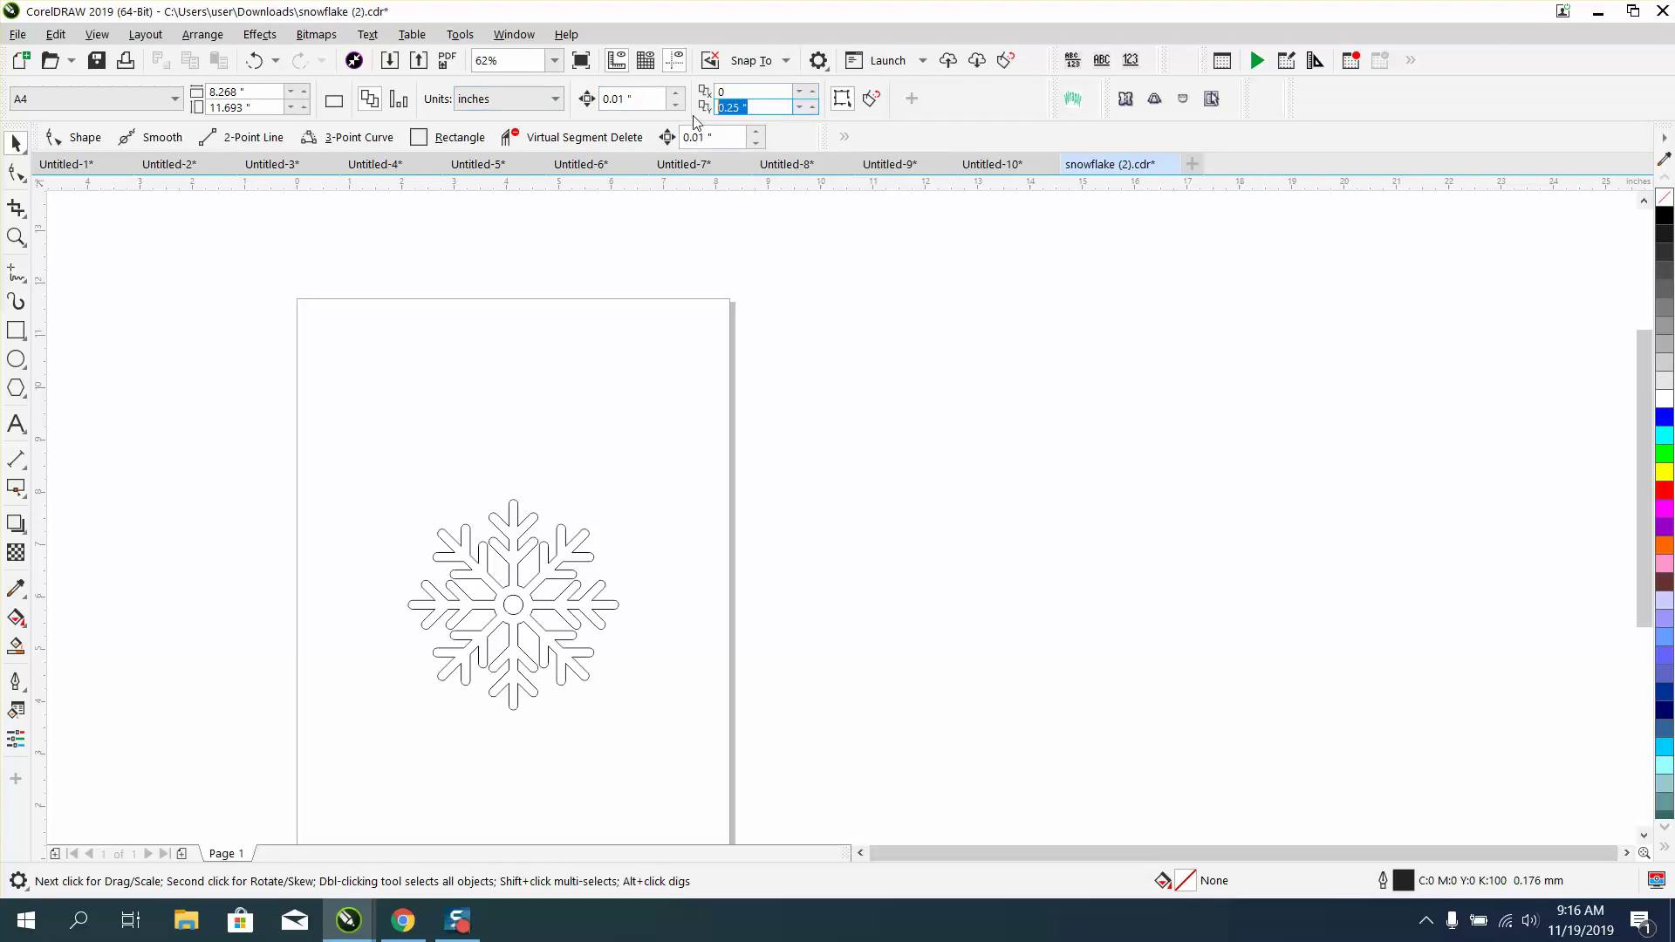
pyautogui.write('0')
pyautogui.press('Return')
# Zoom in close on the snowflake
pyautogui.click(16, 236)
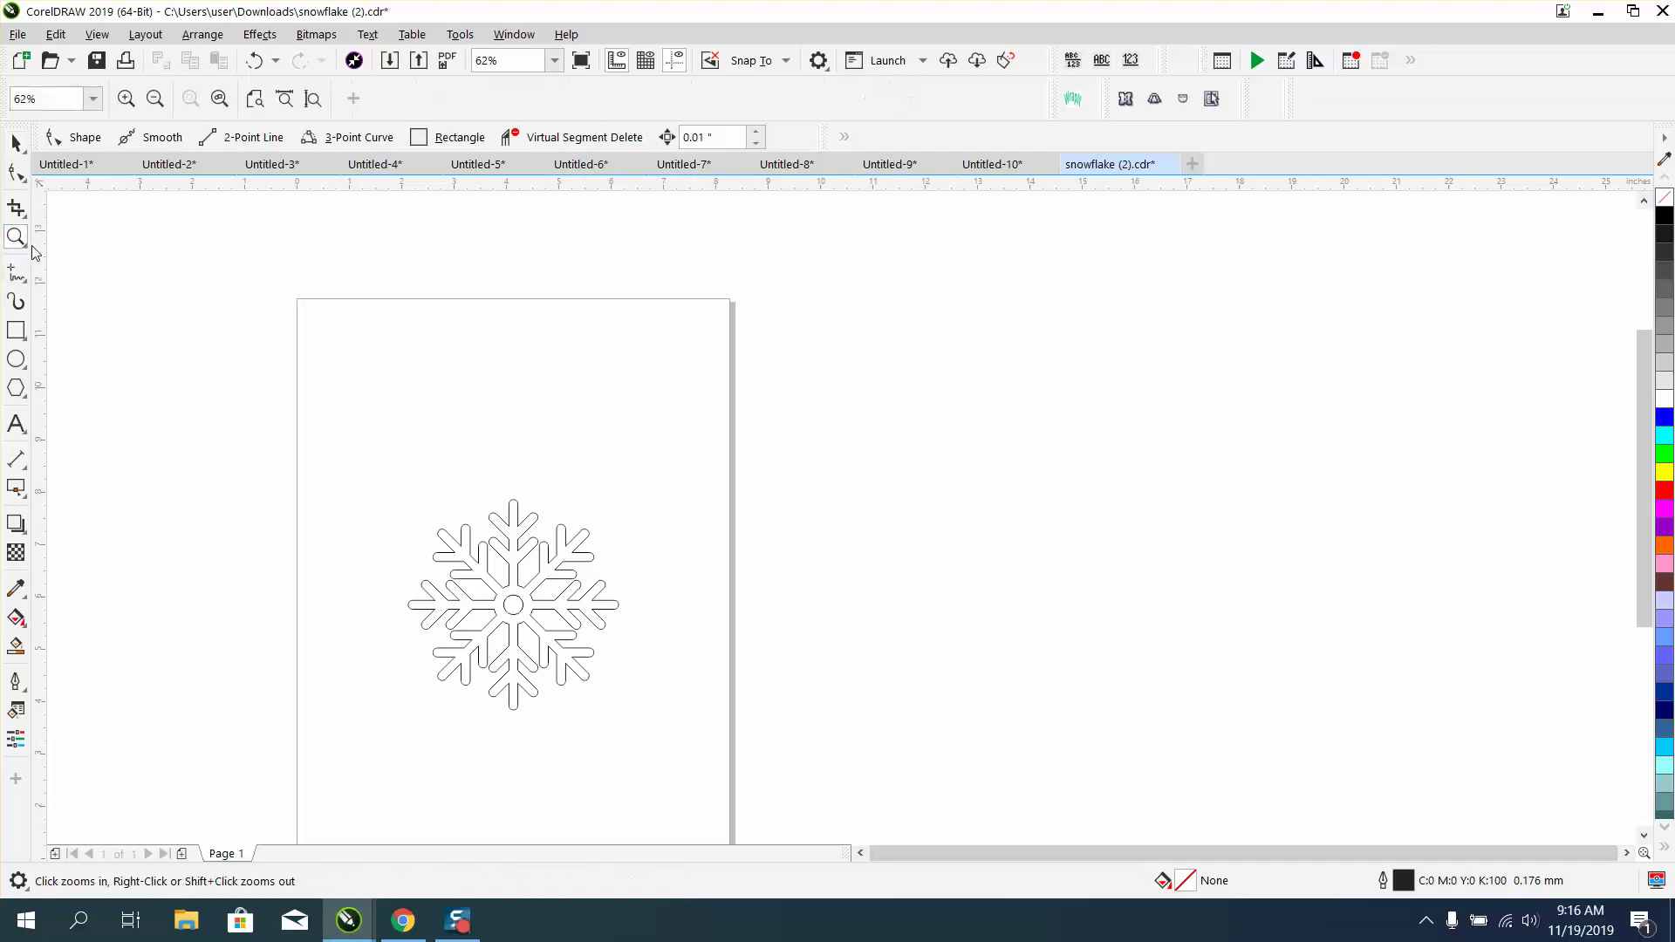
pyautogui.moveTo(406, 504); pyautogui.dragTo(710, 696)
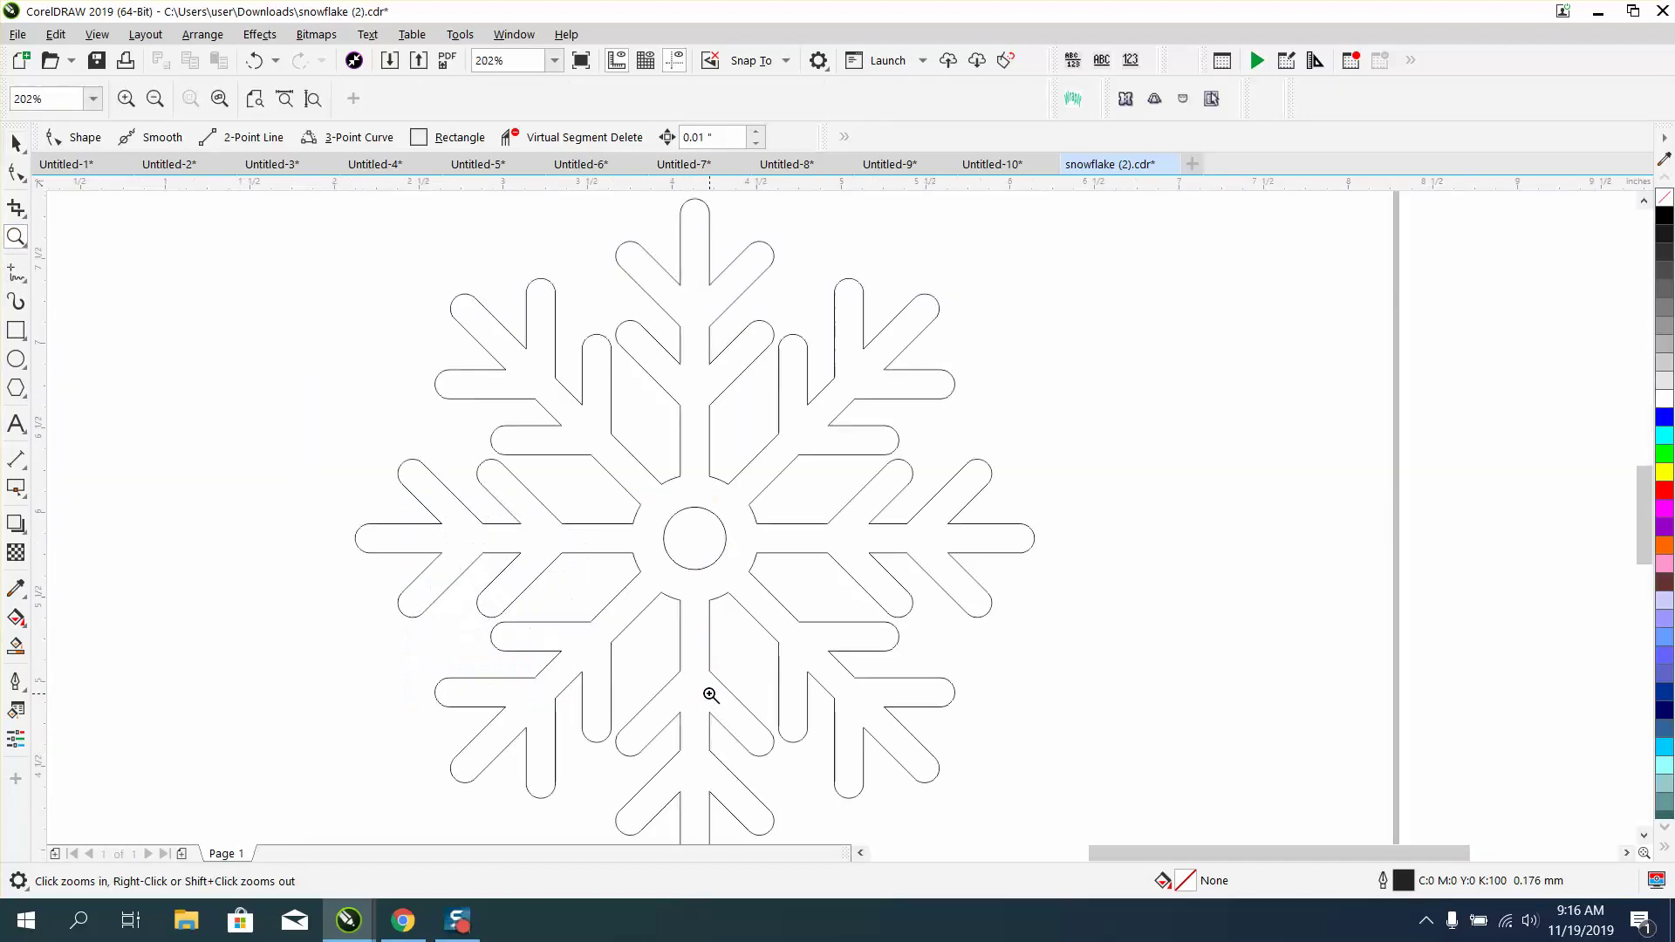
pyautogui.click(15, 143)
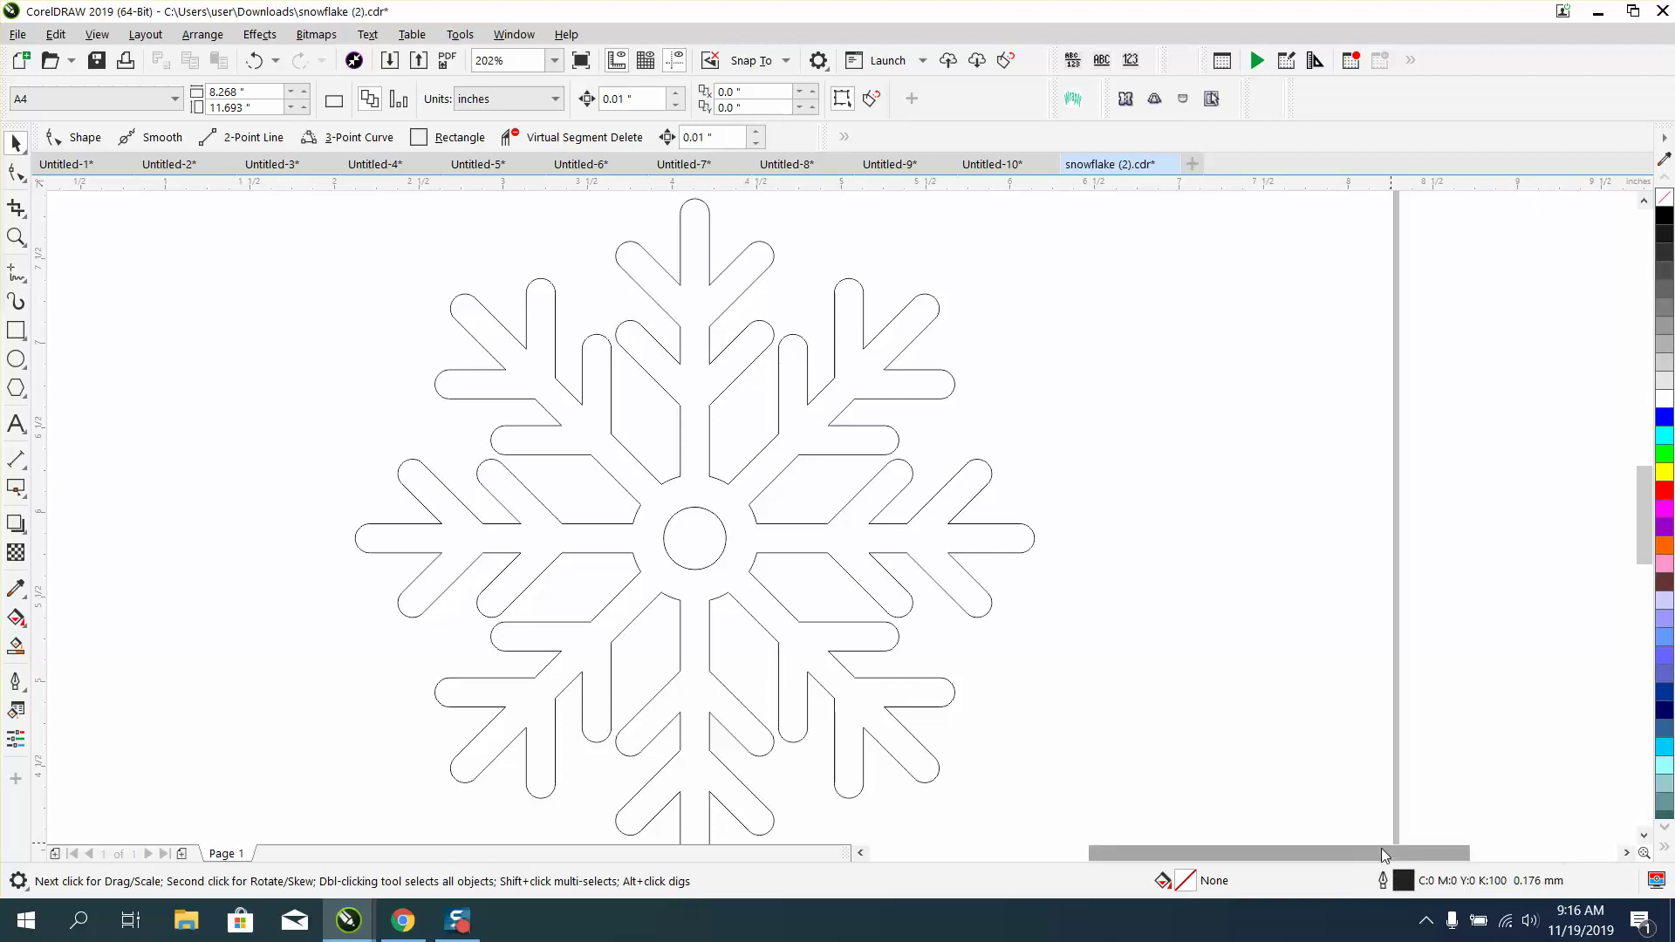
# Open the outline defaults for graphic objects, then close them without changes
pyautogui.doubleClick(1407, 883)
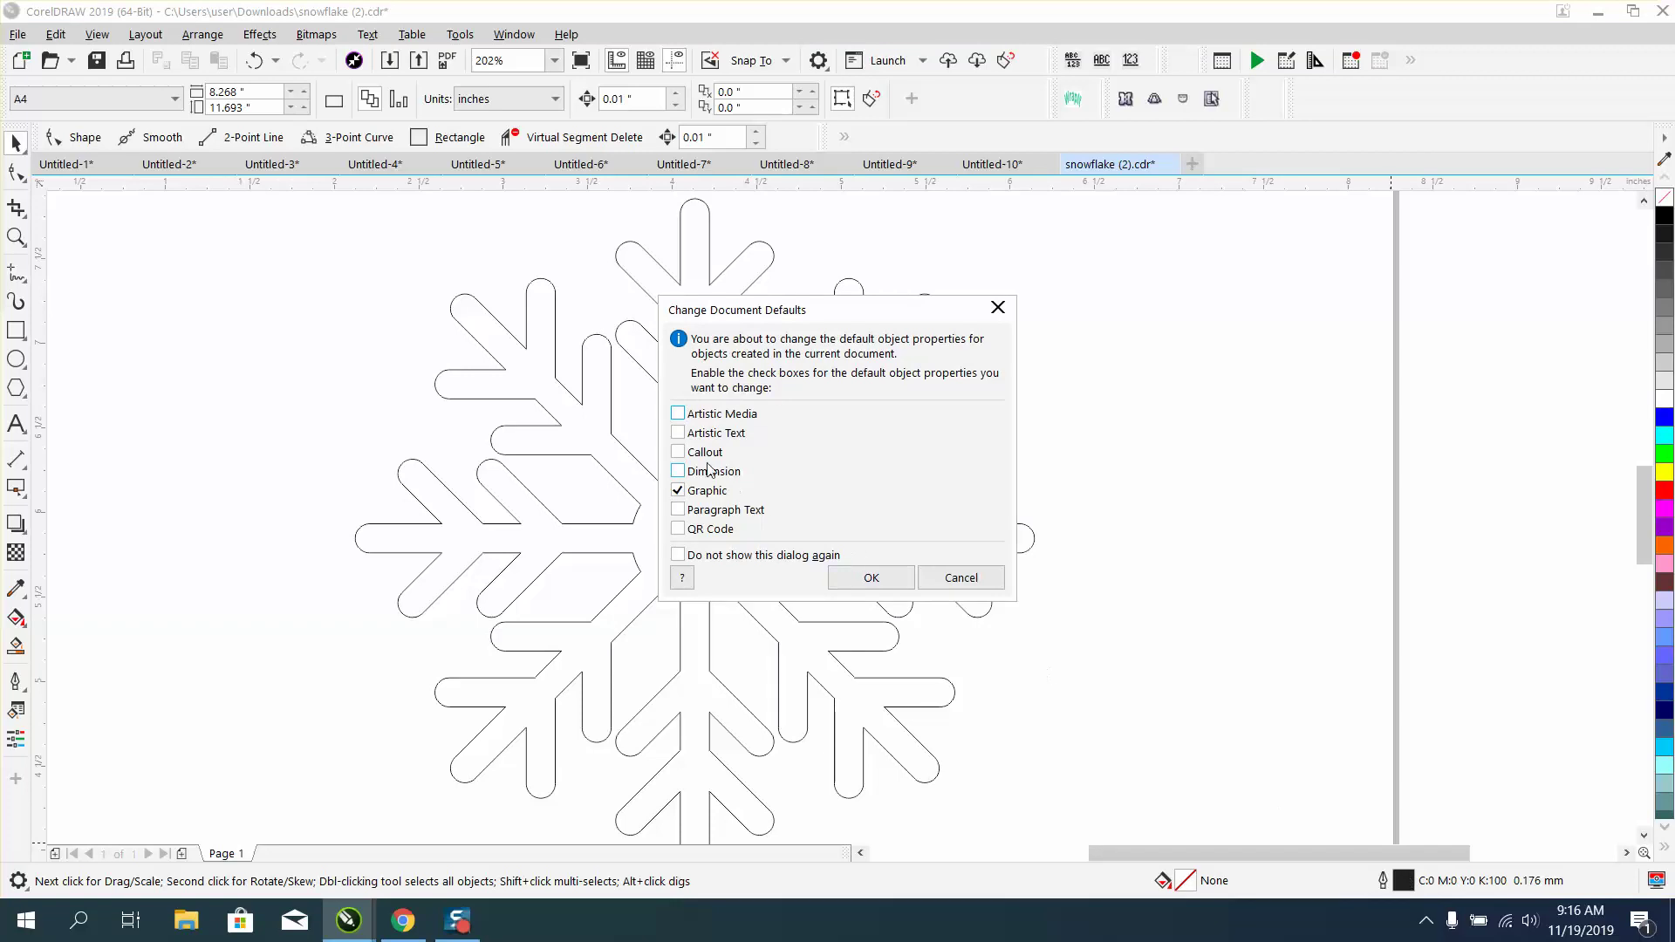
pyautogui.click(685, 433)
pyautogui.click(872, 579)
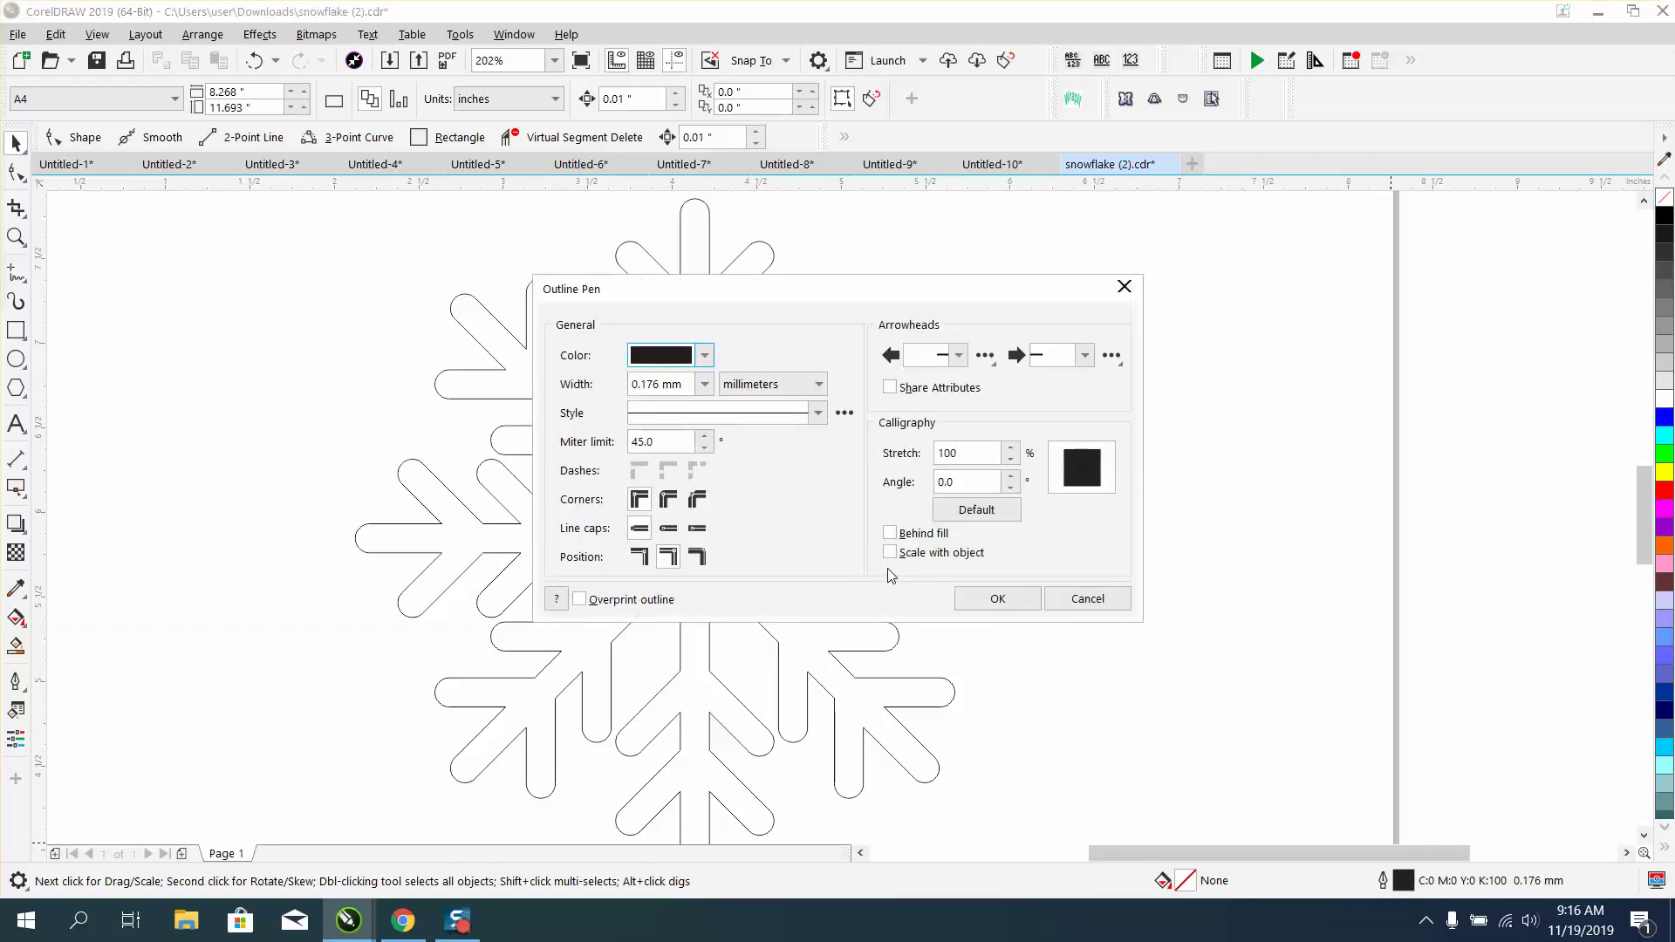
pyautogui.click(1124, 286)
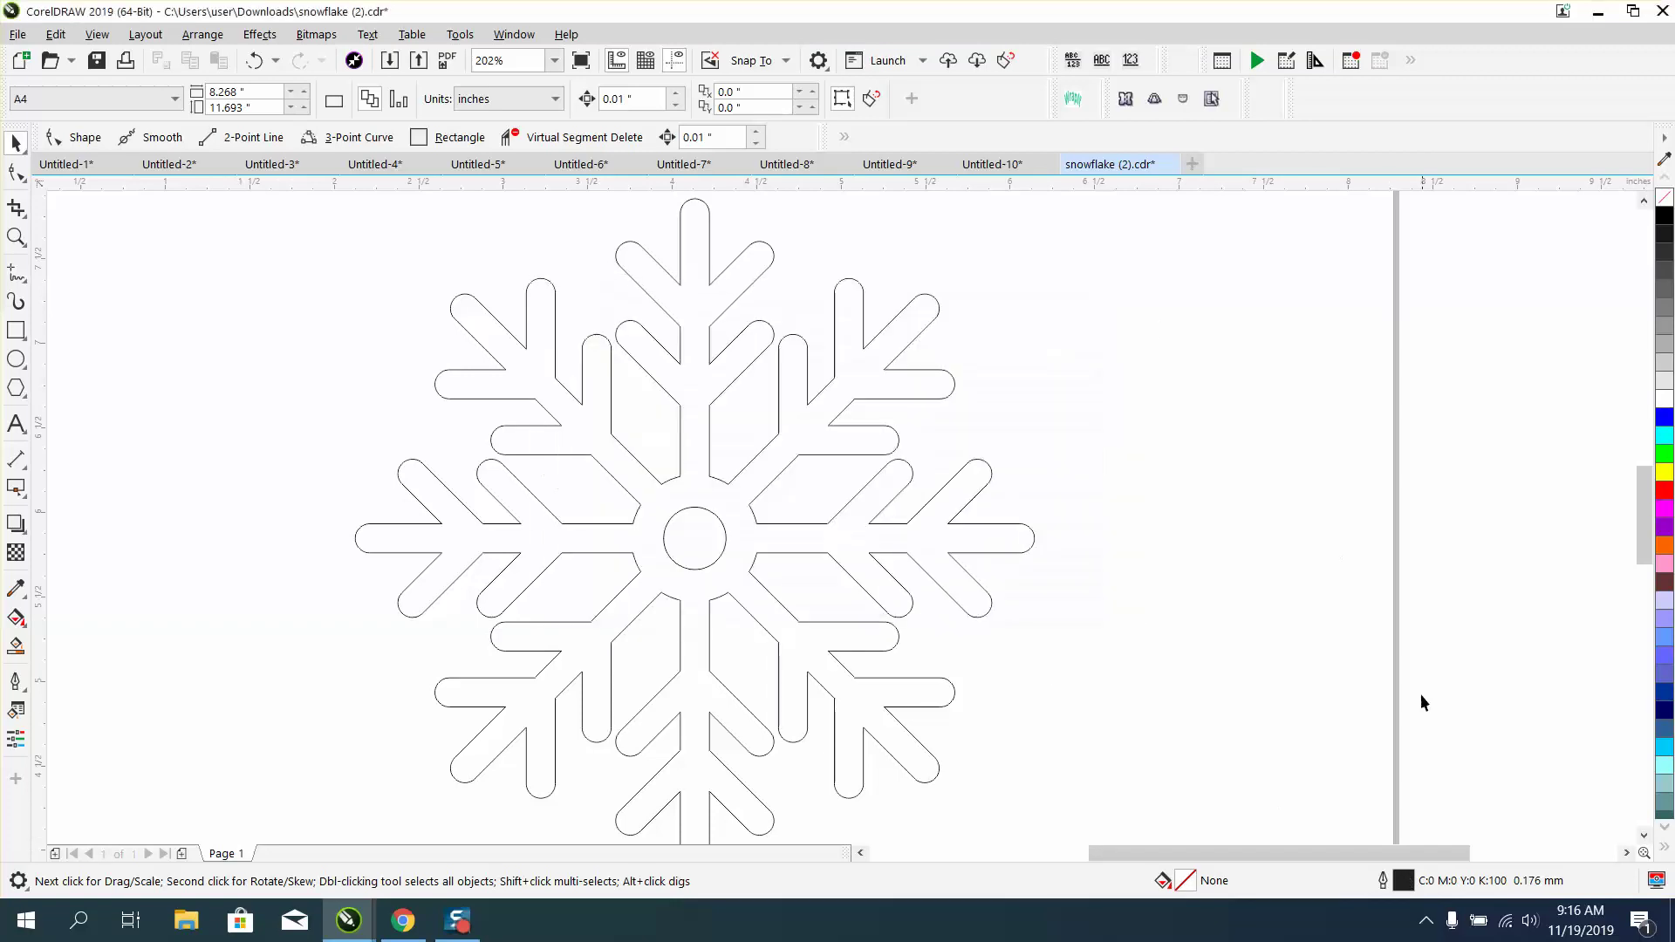
# Set the graphic-object default outline to RGB red at Hairline width
pyautogui.doubleClick(1404, 883)
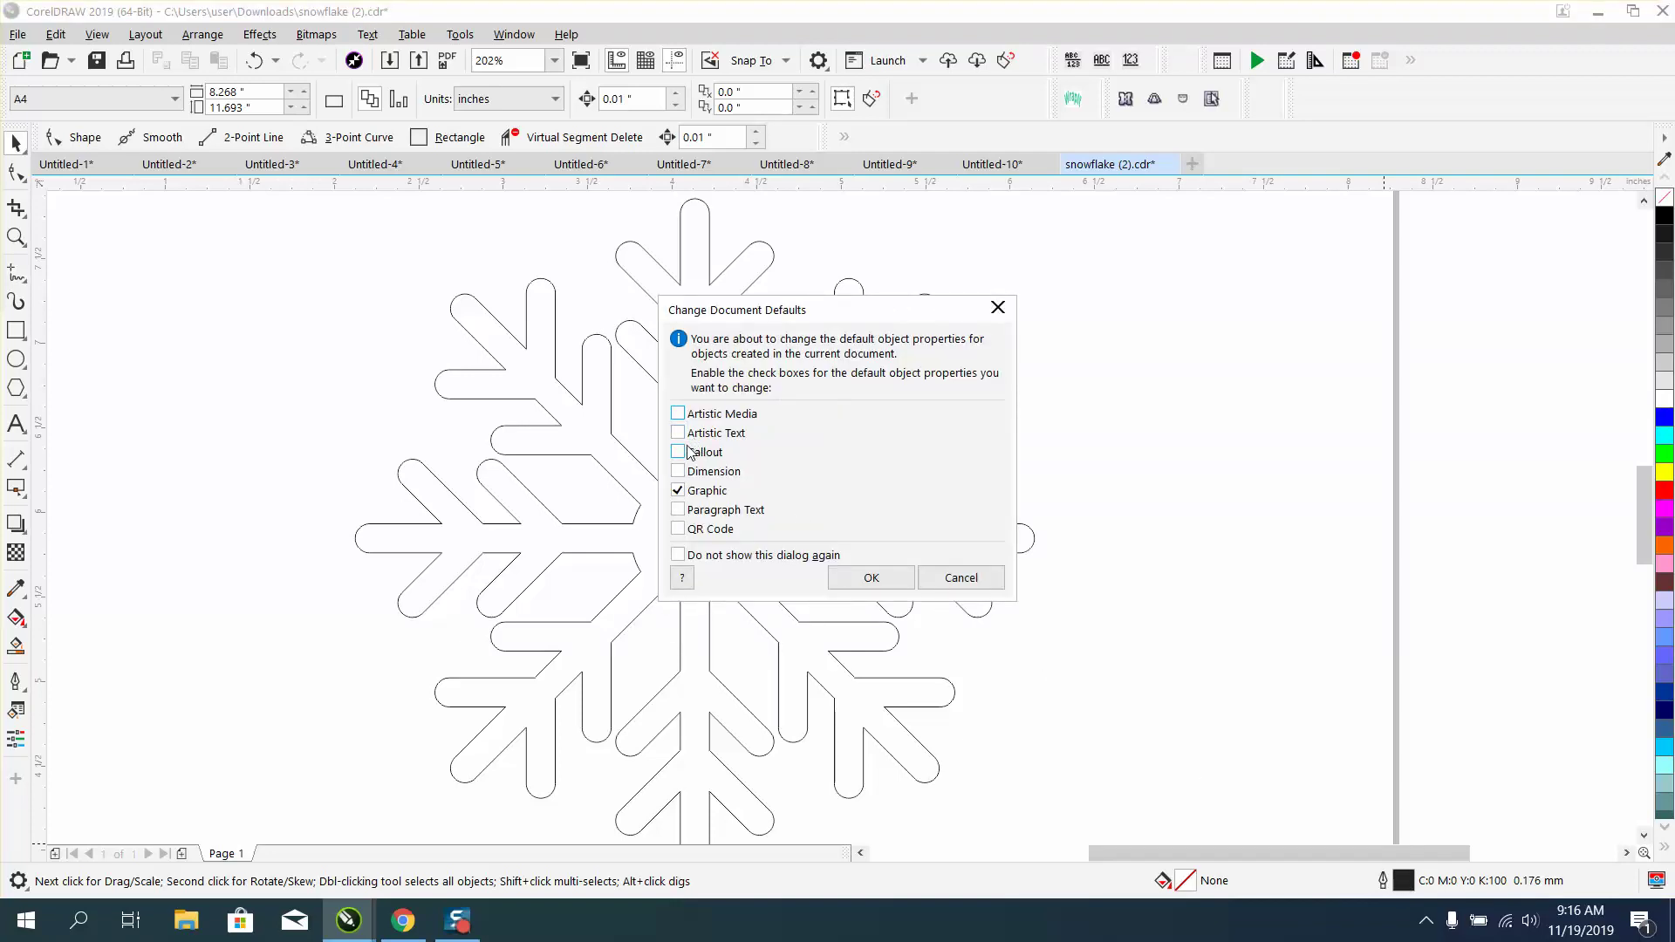
pyautogui.click(870, 577)
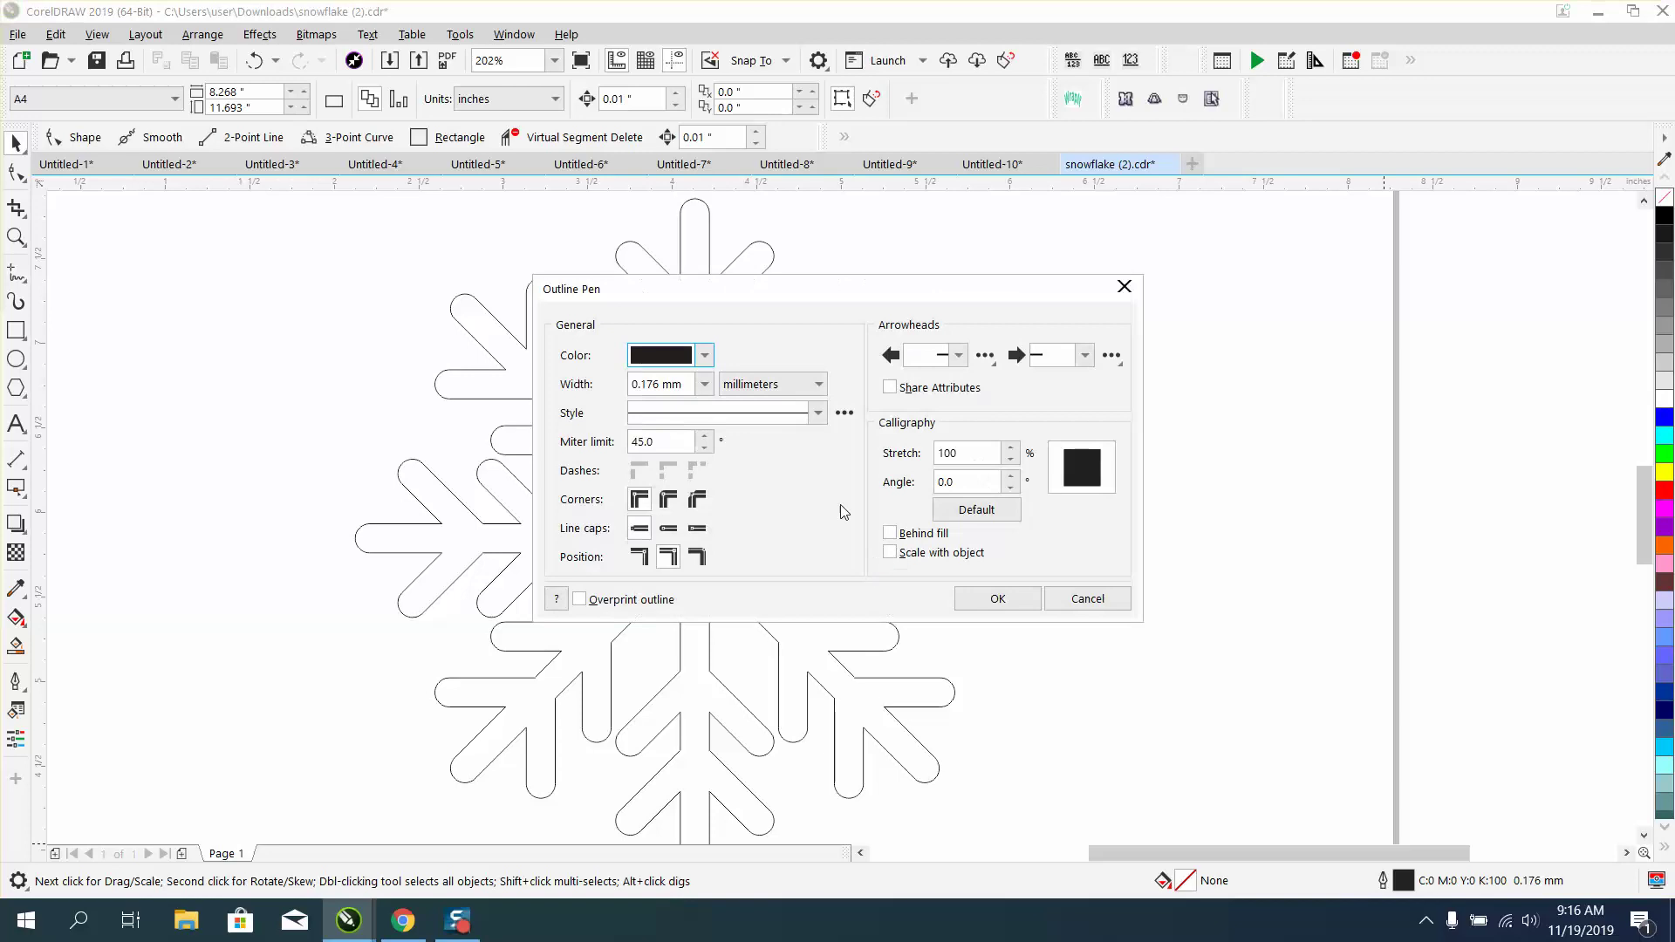
pyautogui.click(705, 358)
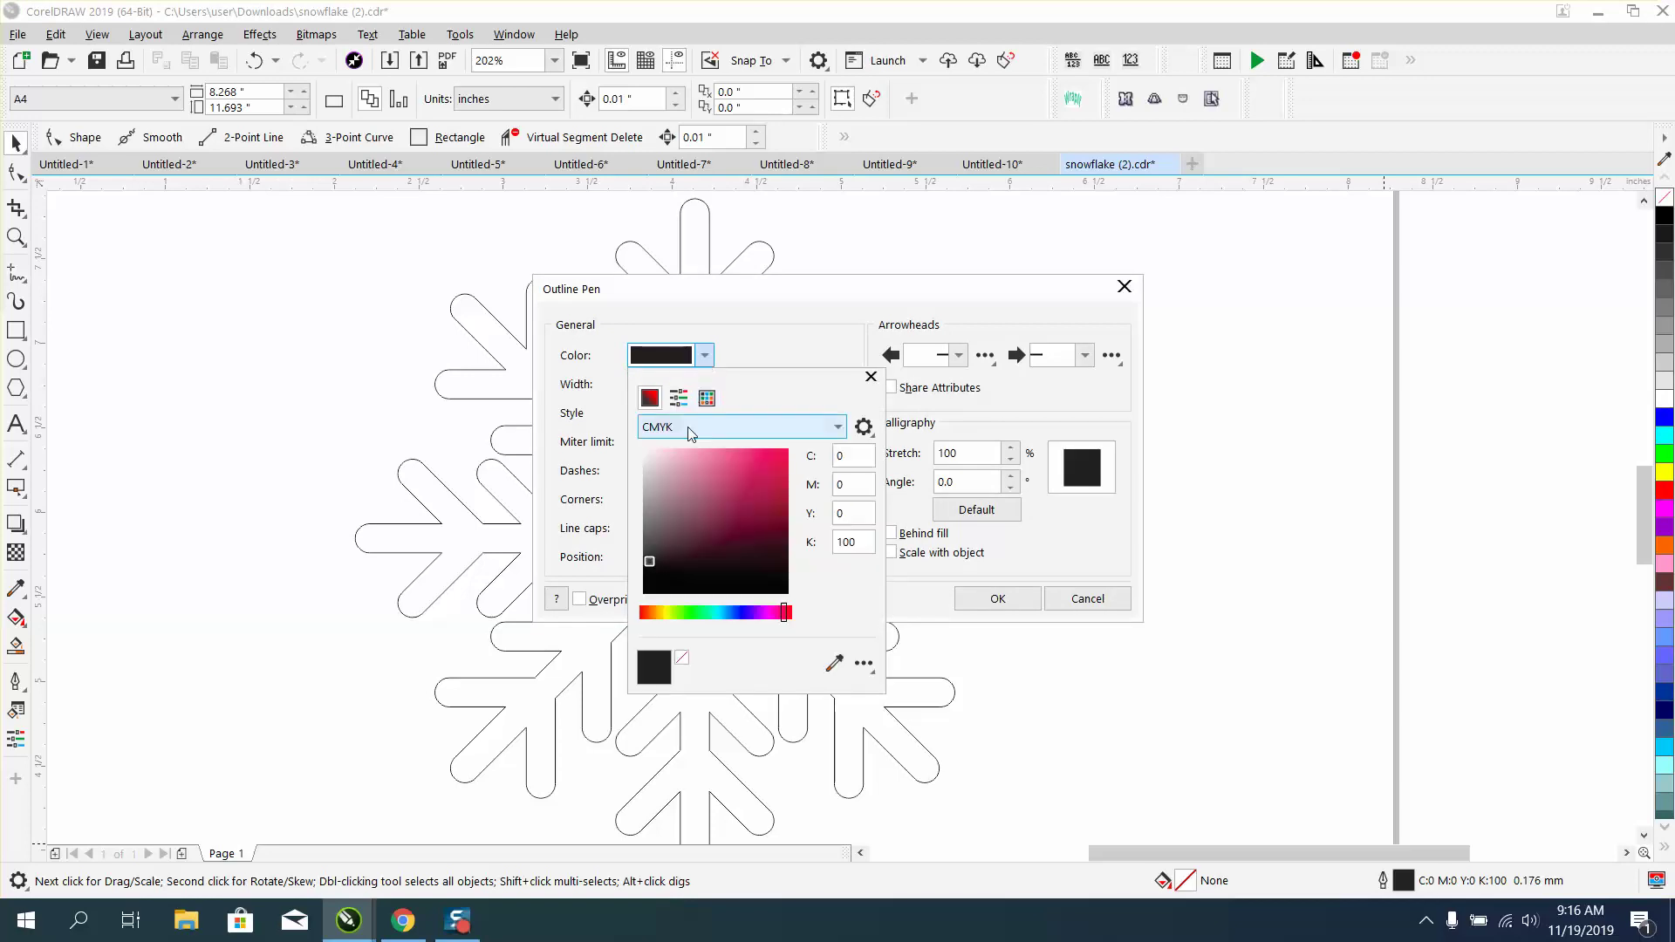
pyautogui.click(843, 427)
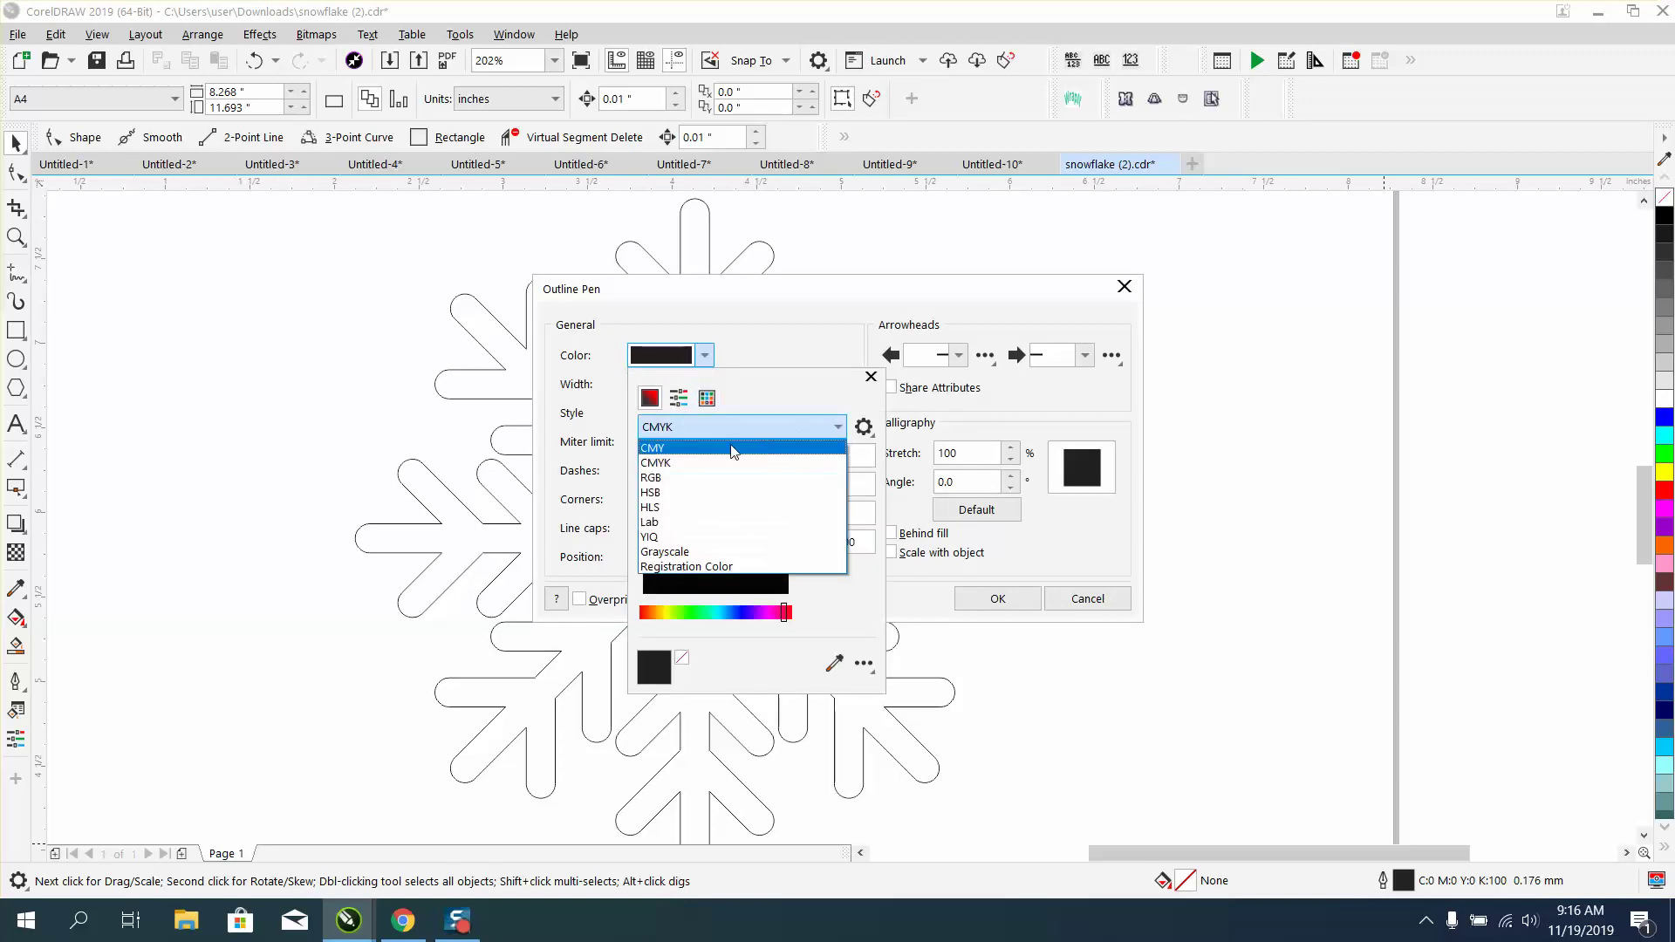
pyautogui.click(693, 479)
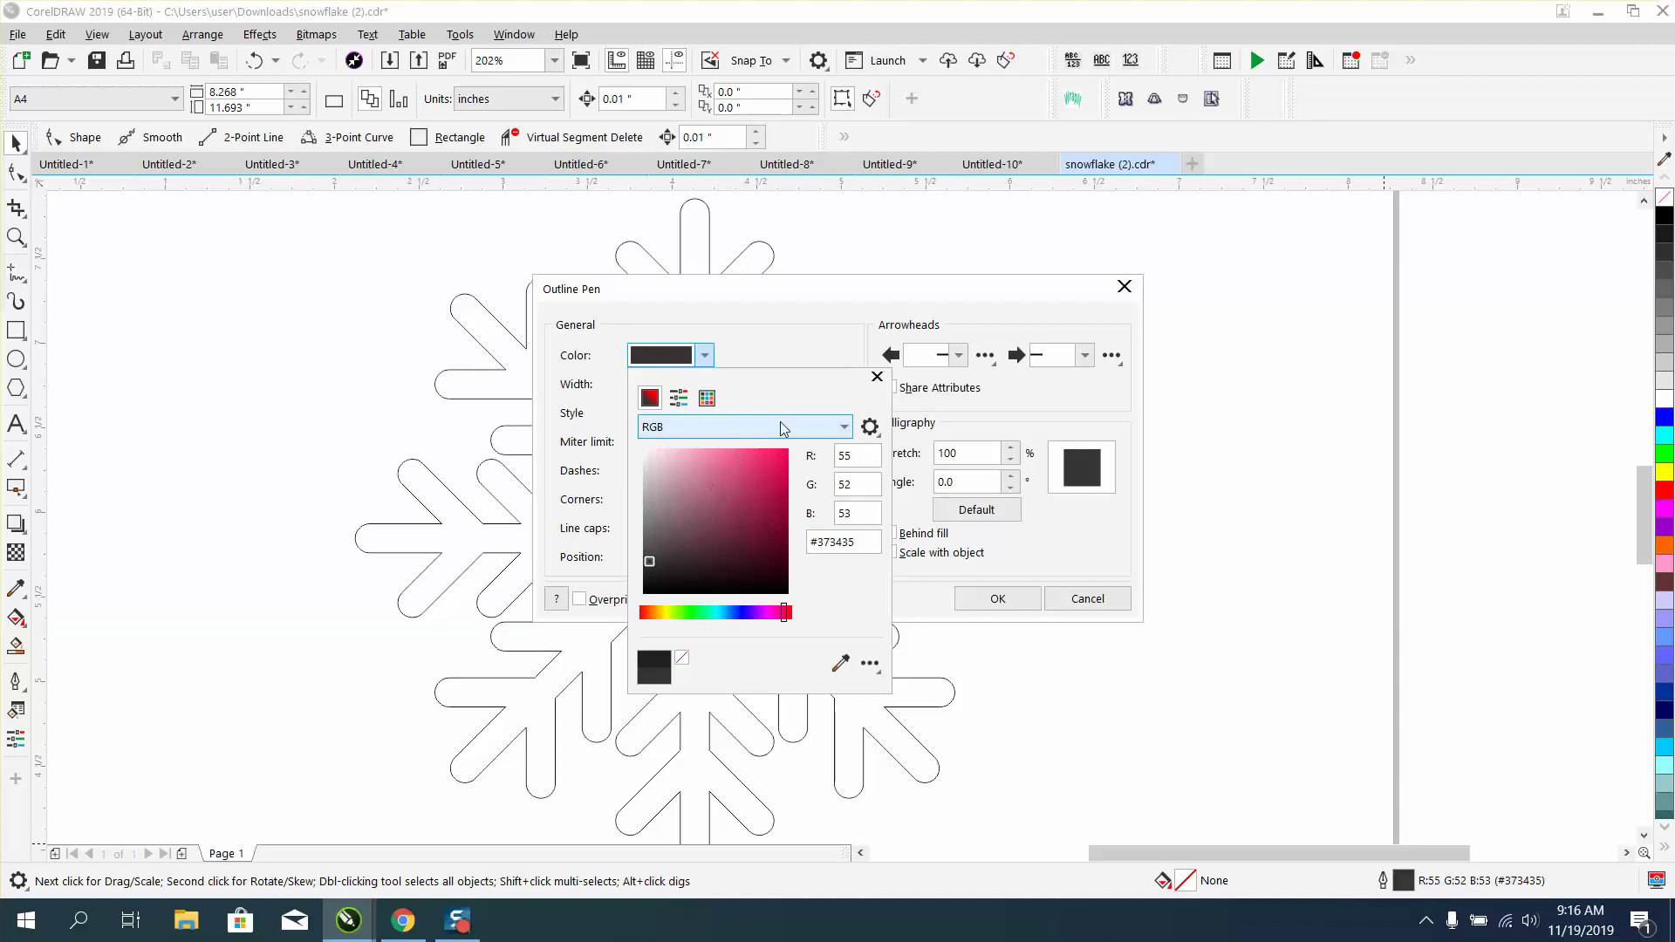
pyautogui.click(708, 399)
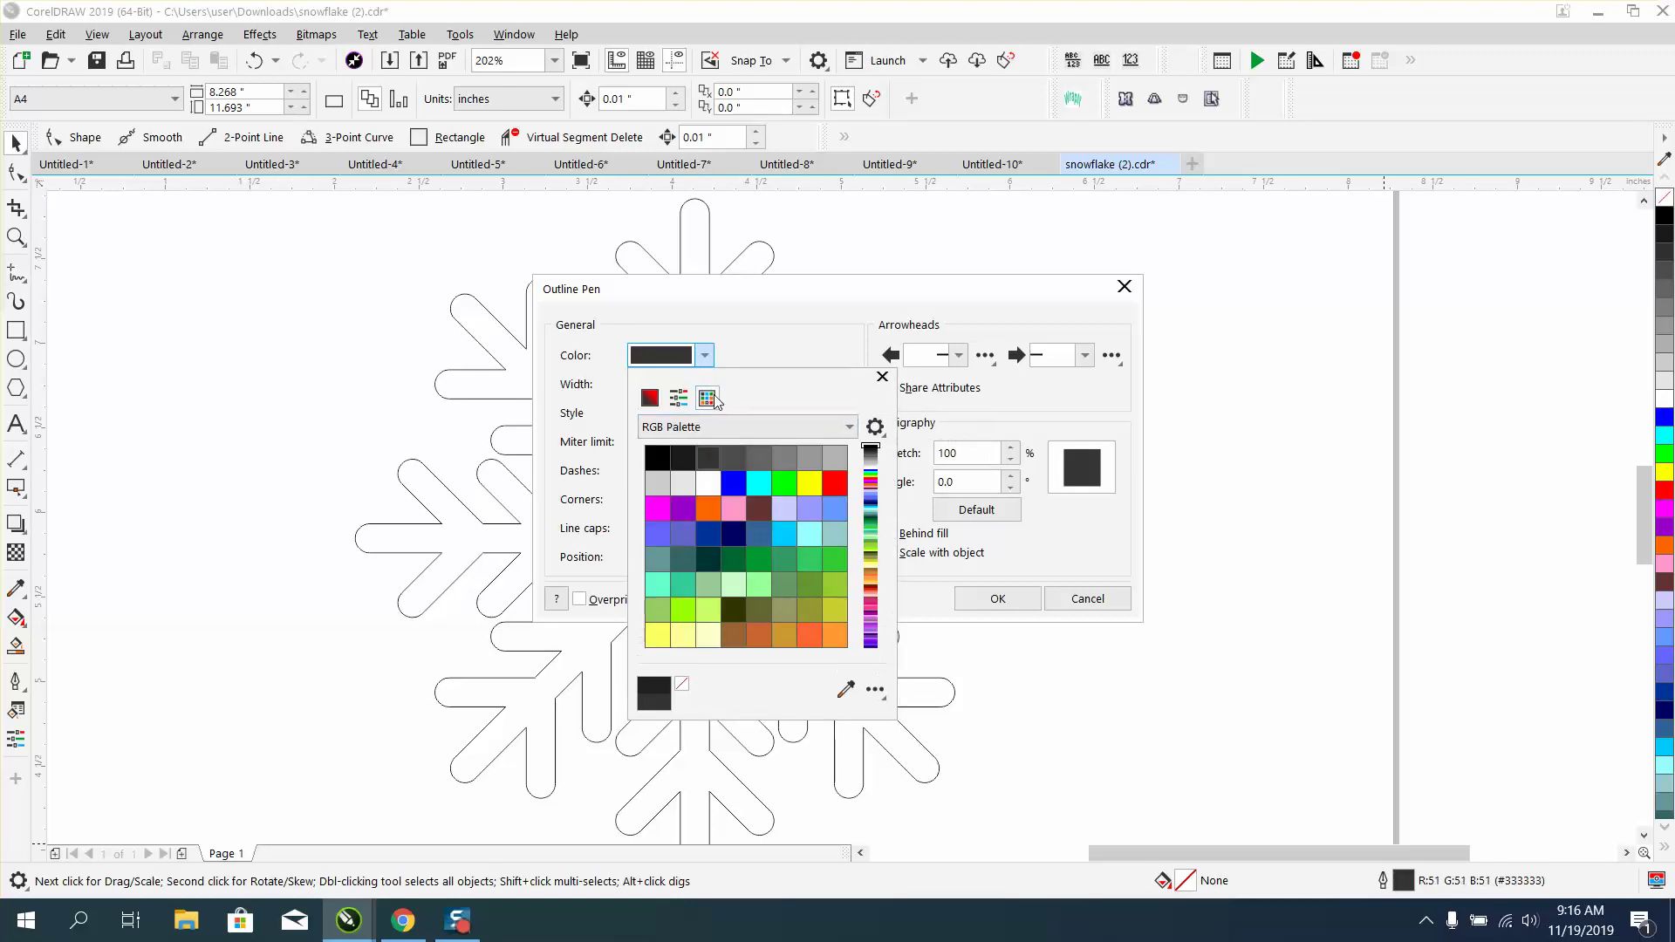
pyautogui.click(837, 483)
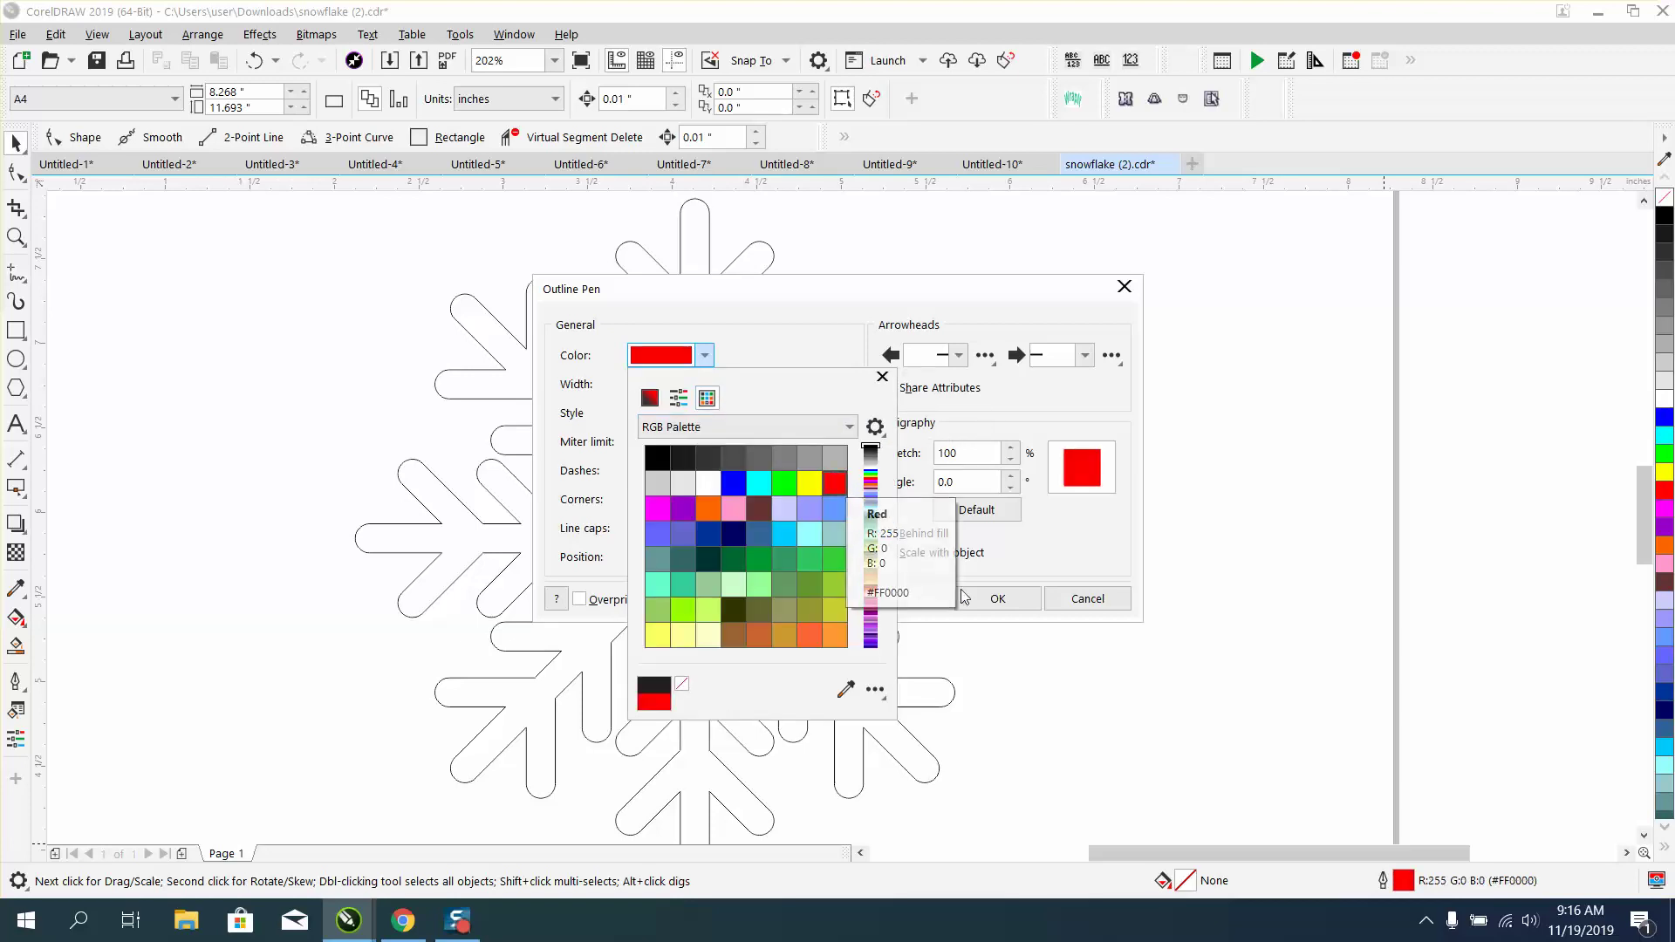
pyautogui.click(1000, 604)
pyautogui.click(704, 384)
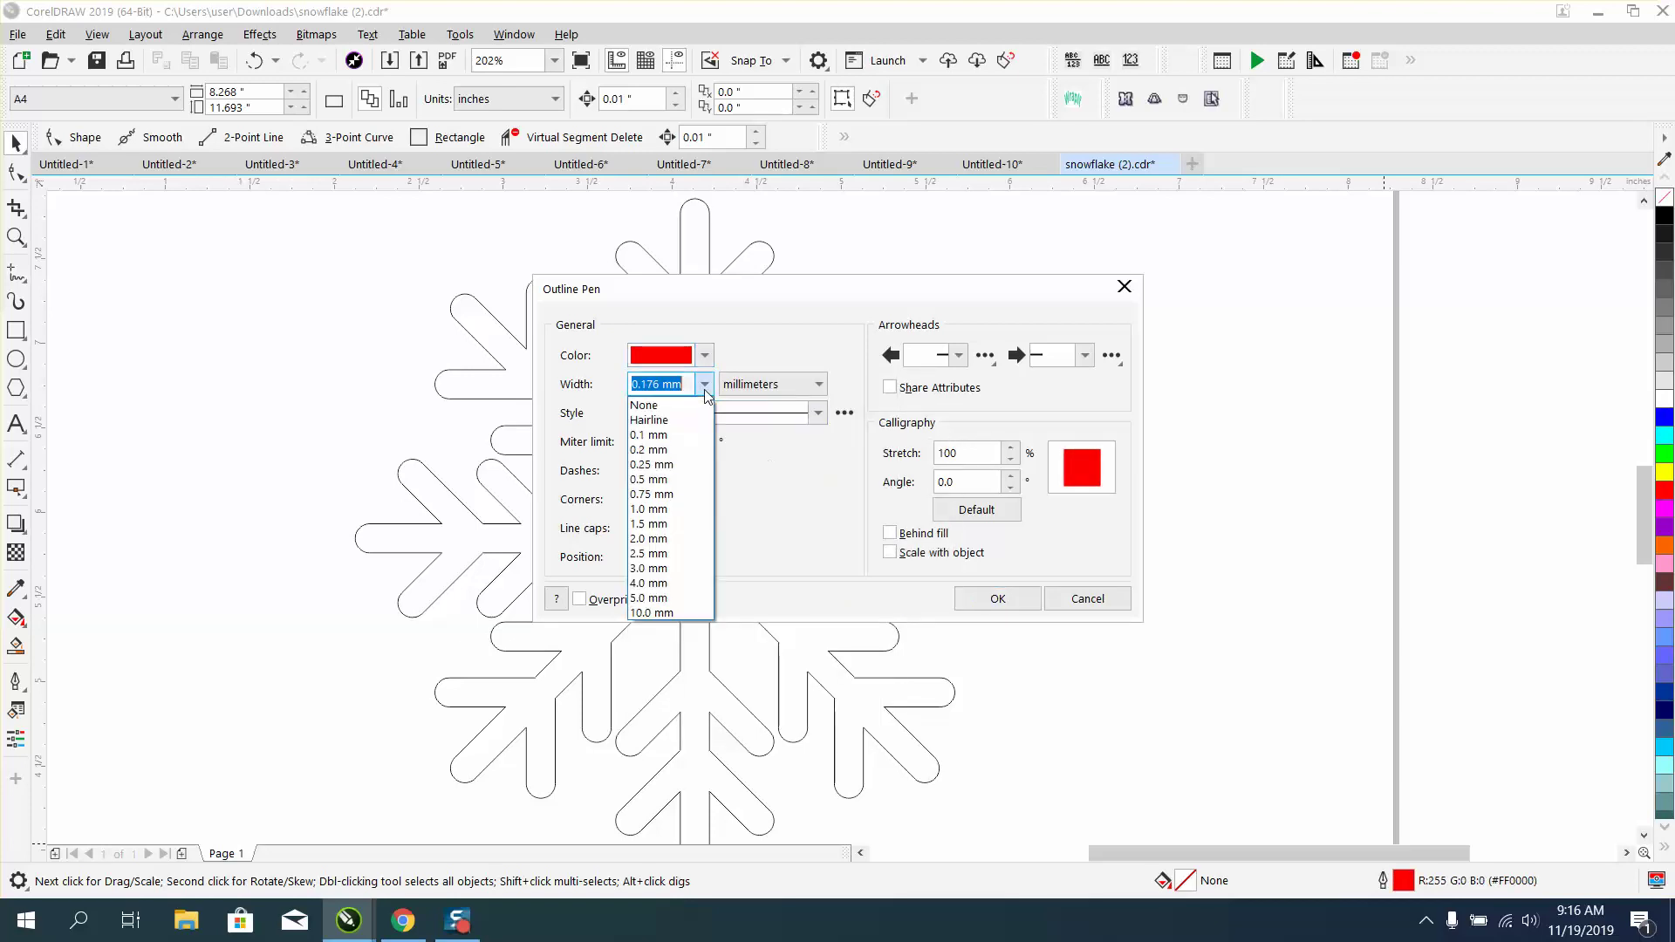
pyautogui.click(675, 422)
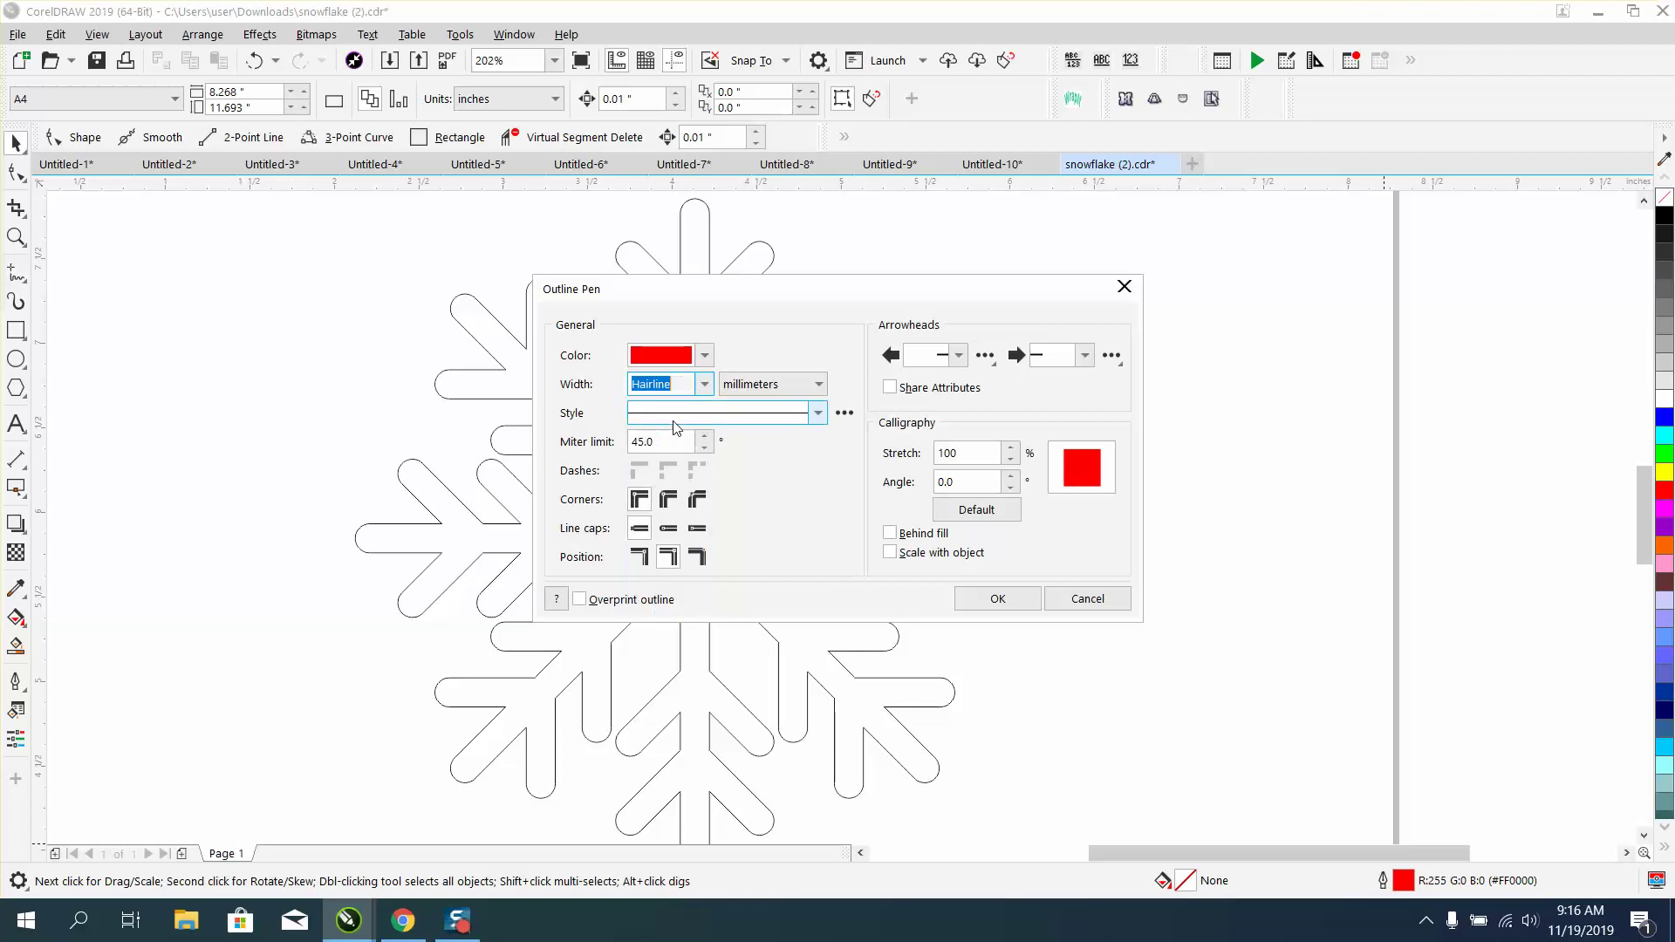
pyautogui.click(998, 598)
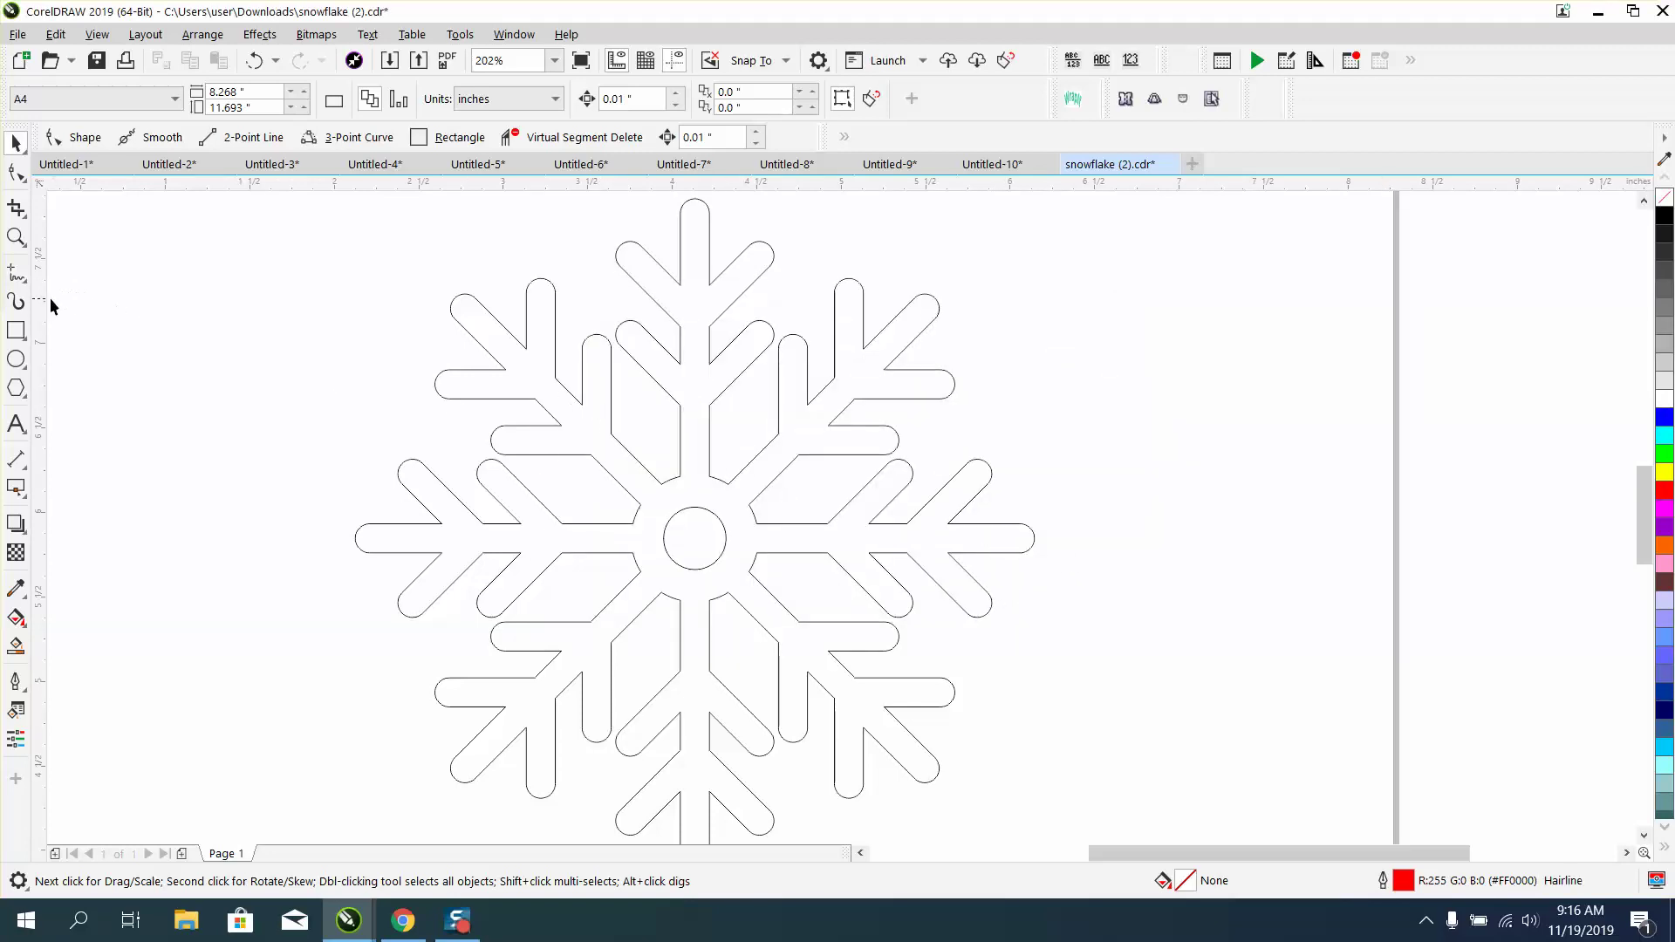
# Draw a rectangle along the stem of the snowflake's top arm
pyautogui.click(16, 237)
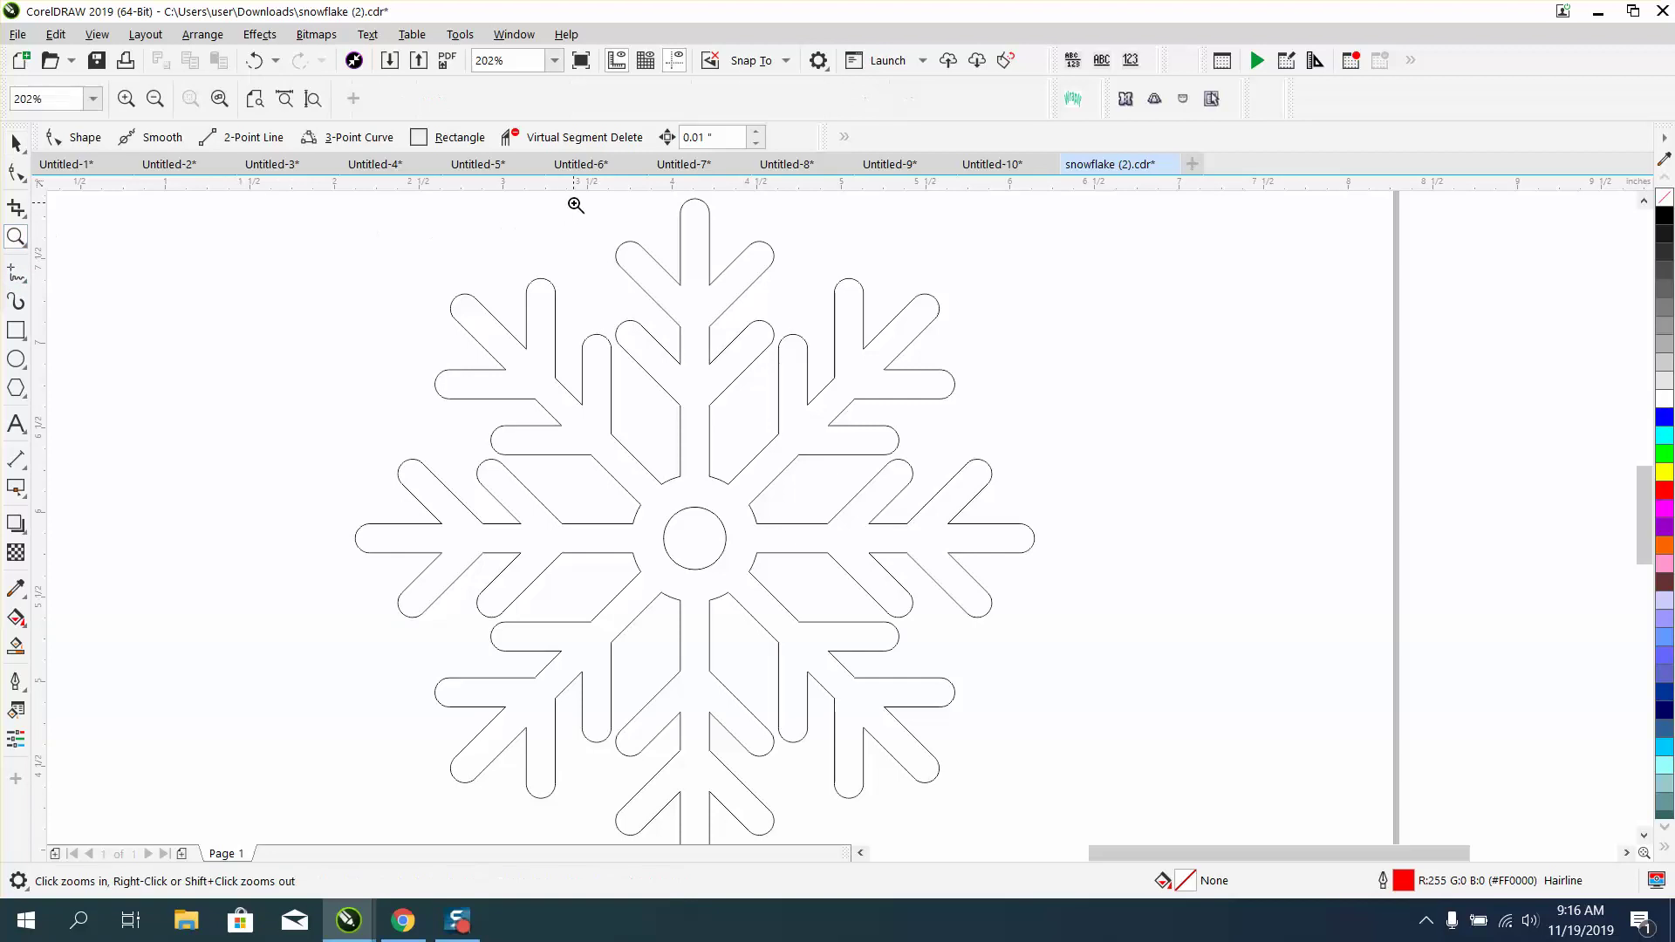
pyautogui.moveTo(574, 201); pyautogui.dragTo(859, 503)
pyautogui.rightClick(738, 390)
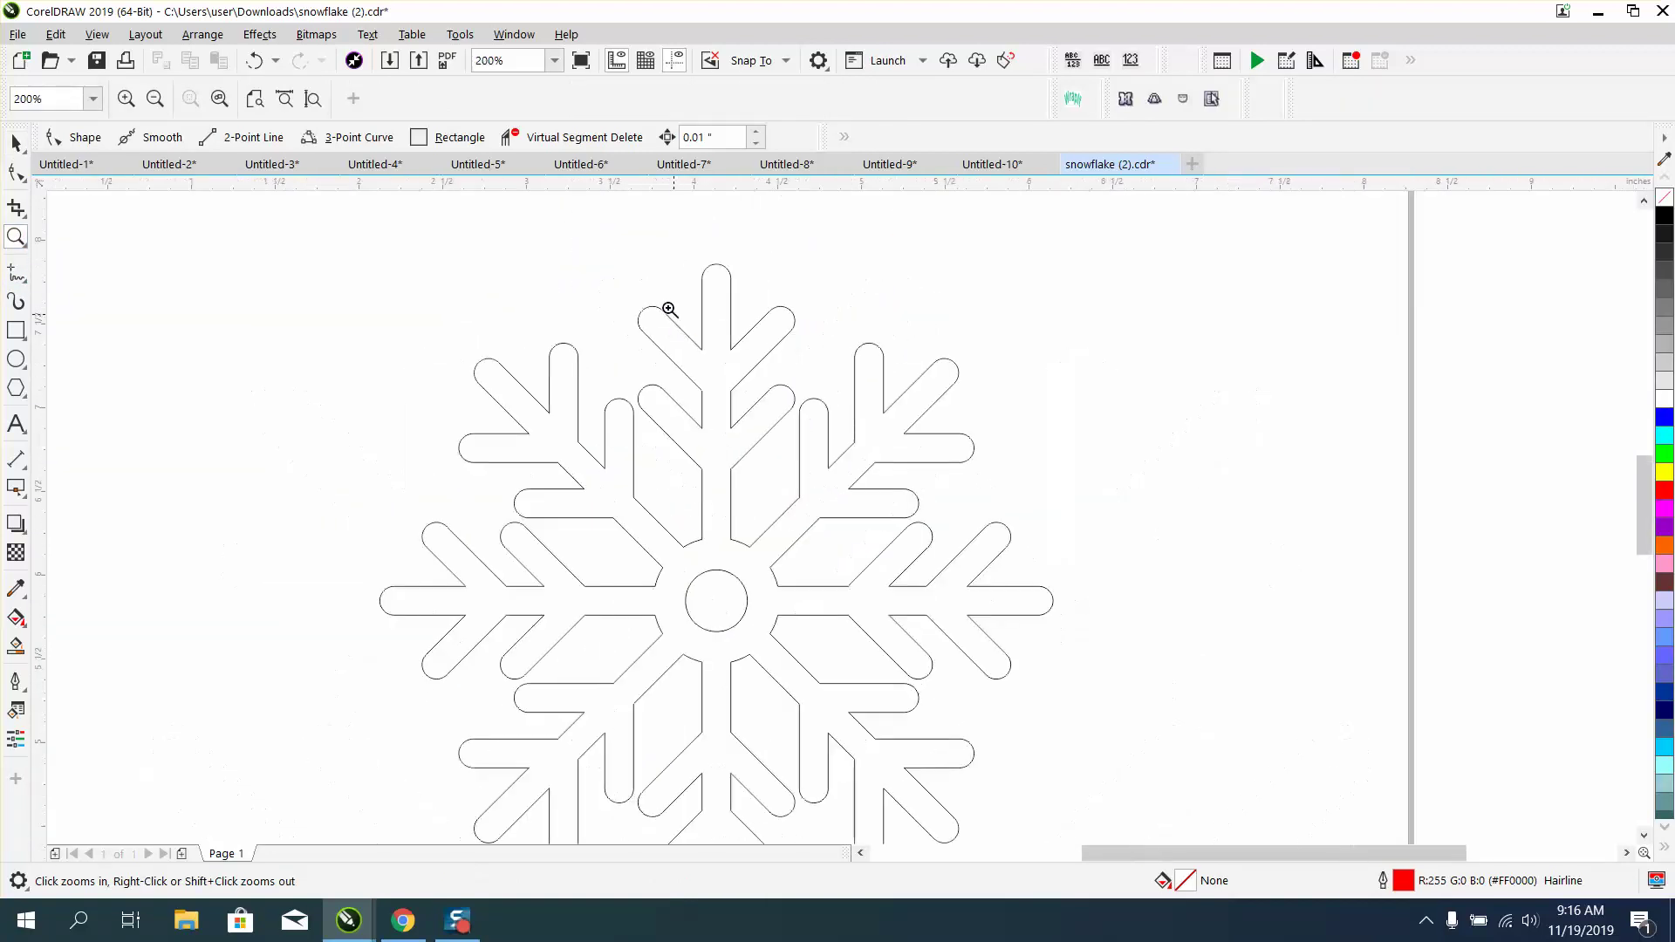
pyautogui.moveTo(608, 234); pyautogui.dragTo(658, 410)
pyautogui.moveTo(937, 610); pyautogui.dragTo(937, 611)
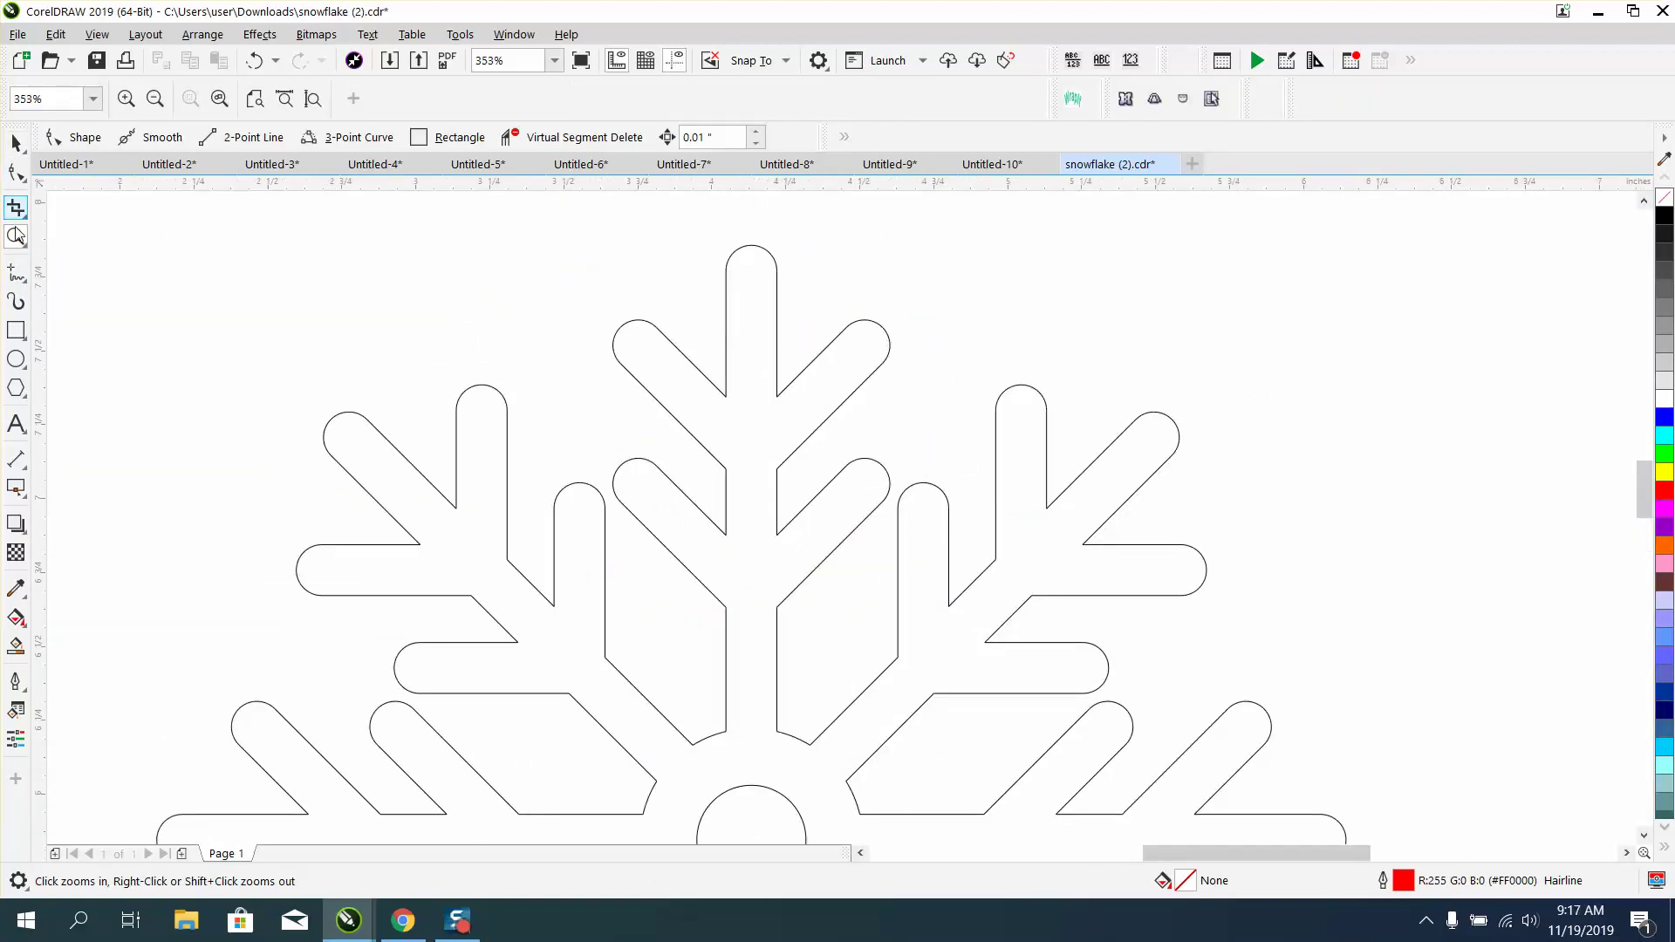
pyautogui.click(16, 330)
pyautogui.moveTo(726, 271); pyautogui.dragTo(776, 731)
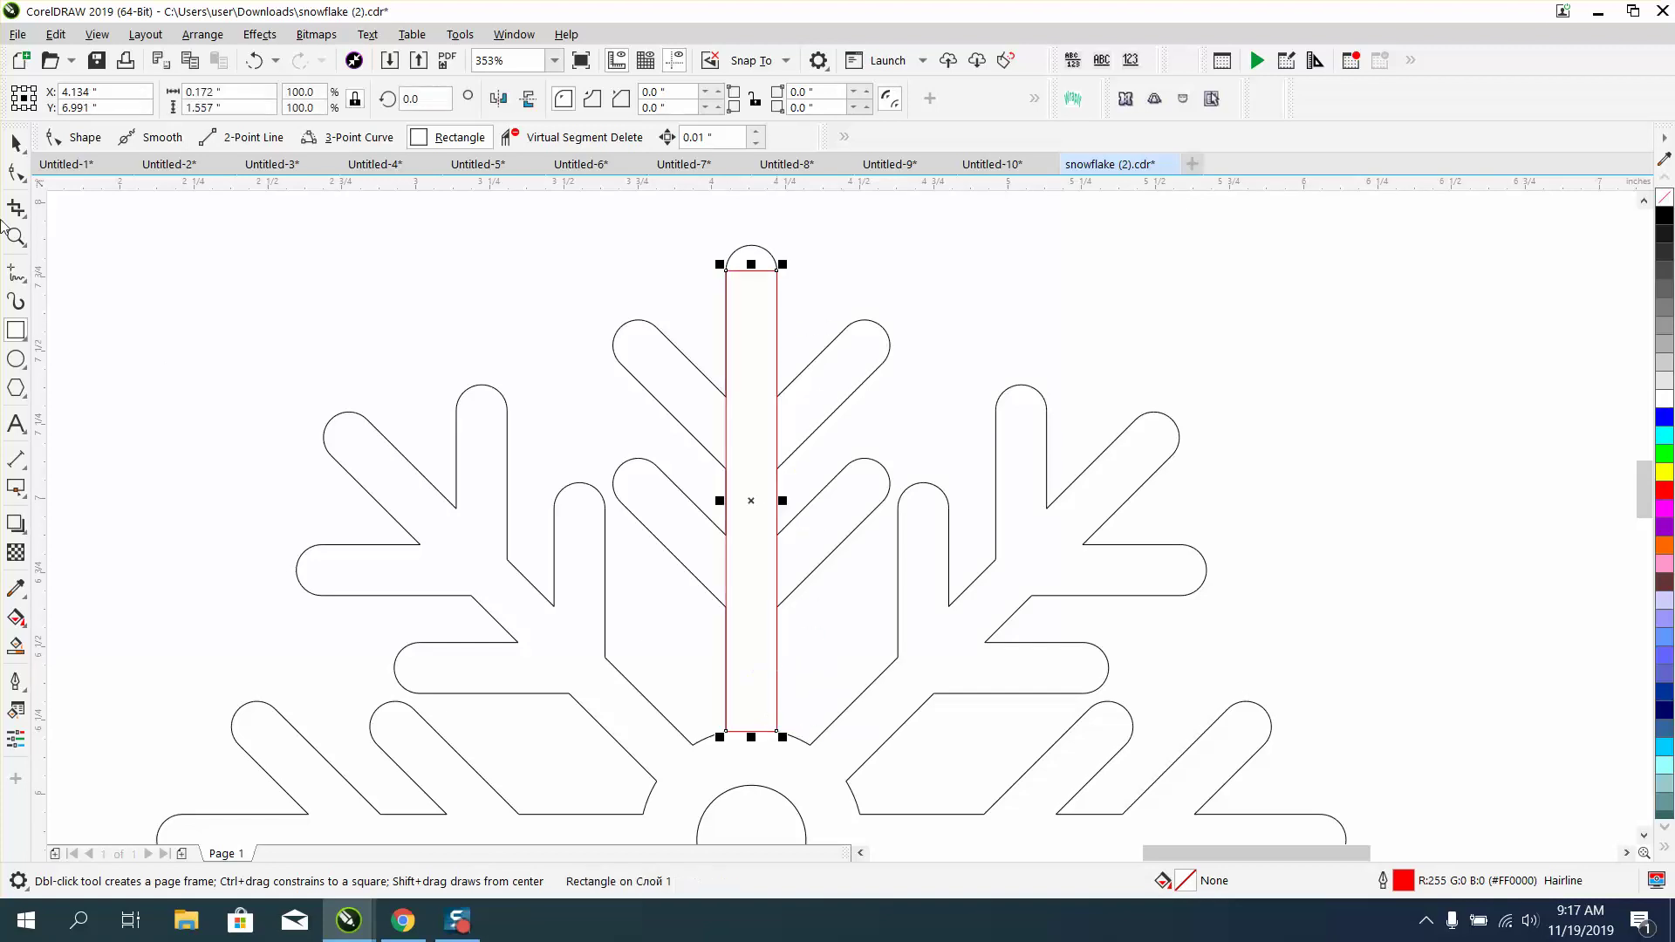
# Stretch the rectangle to 0.172" by 2.009", from arc peak to circle centre
pyautogui.click(16, 143)
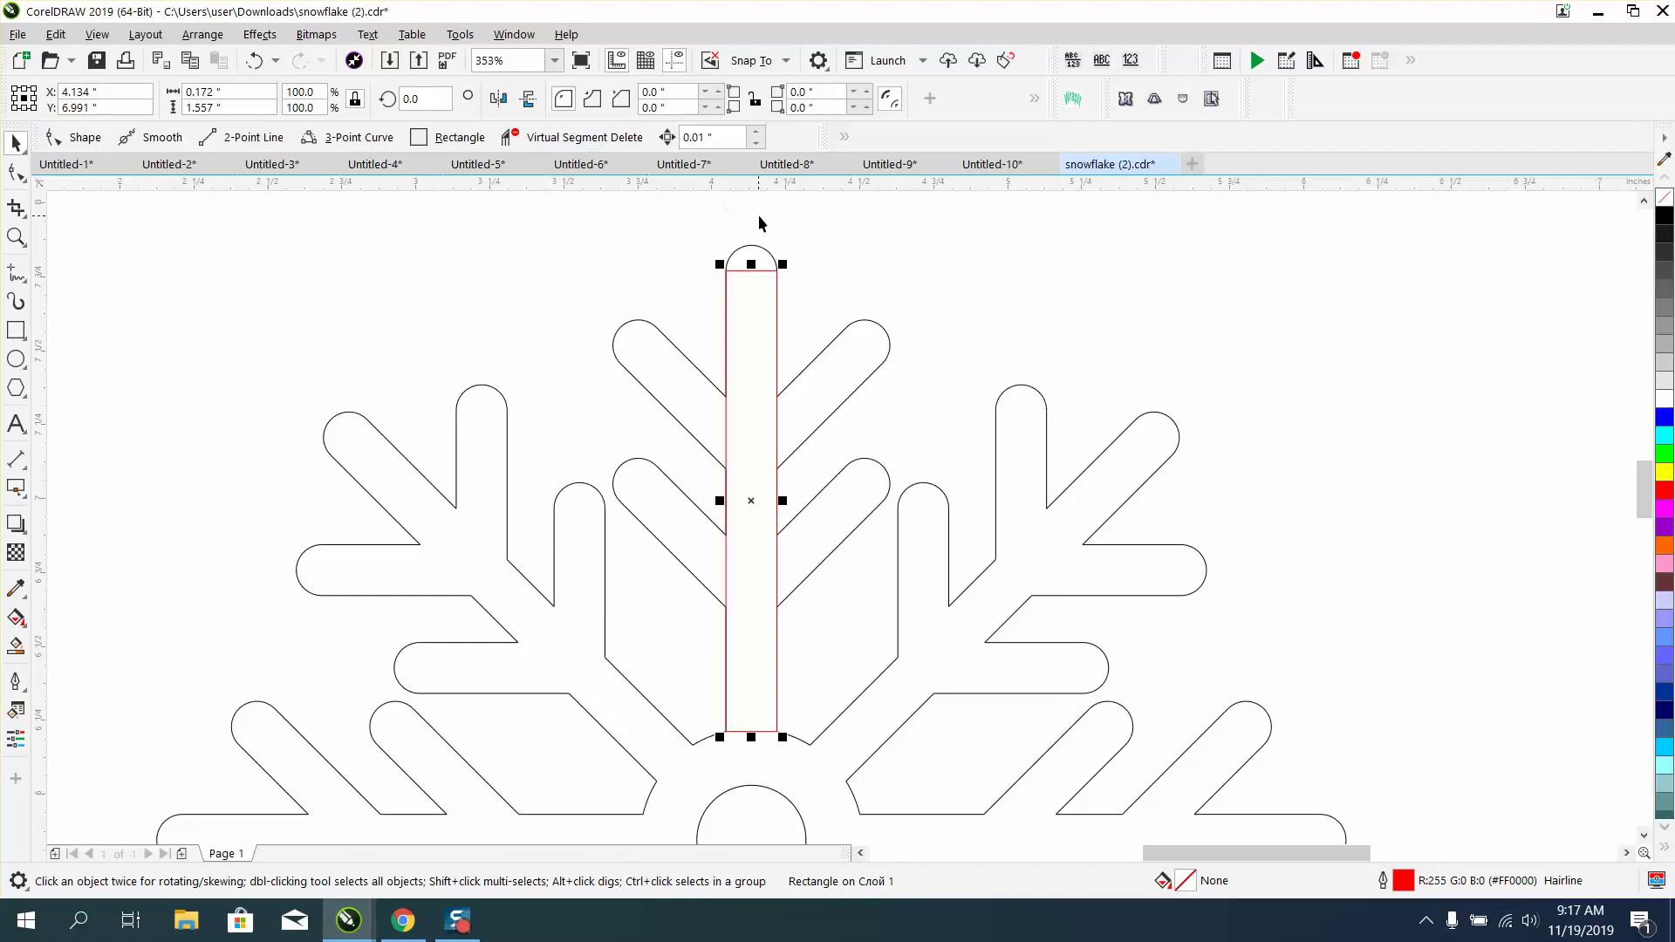
pyautogui.moveTo(751, 264); pyautogui.dragTo(751, 245)
pyautogui.moveTo(751, 738); pyautogui.dragTo(751, 841)
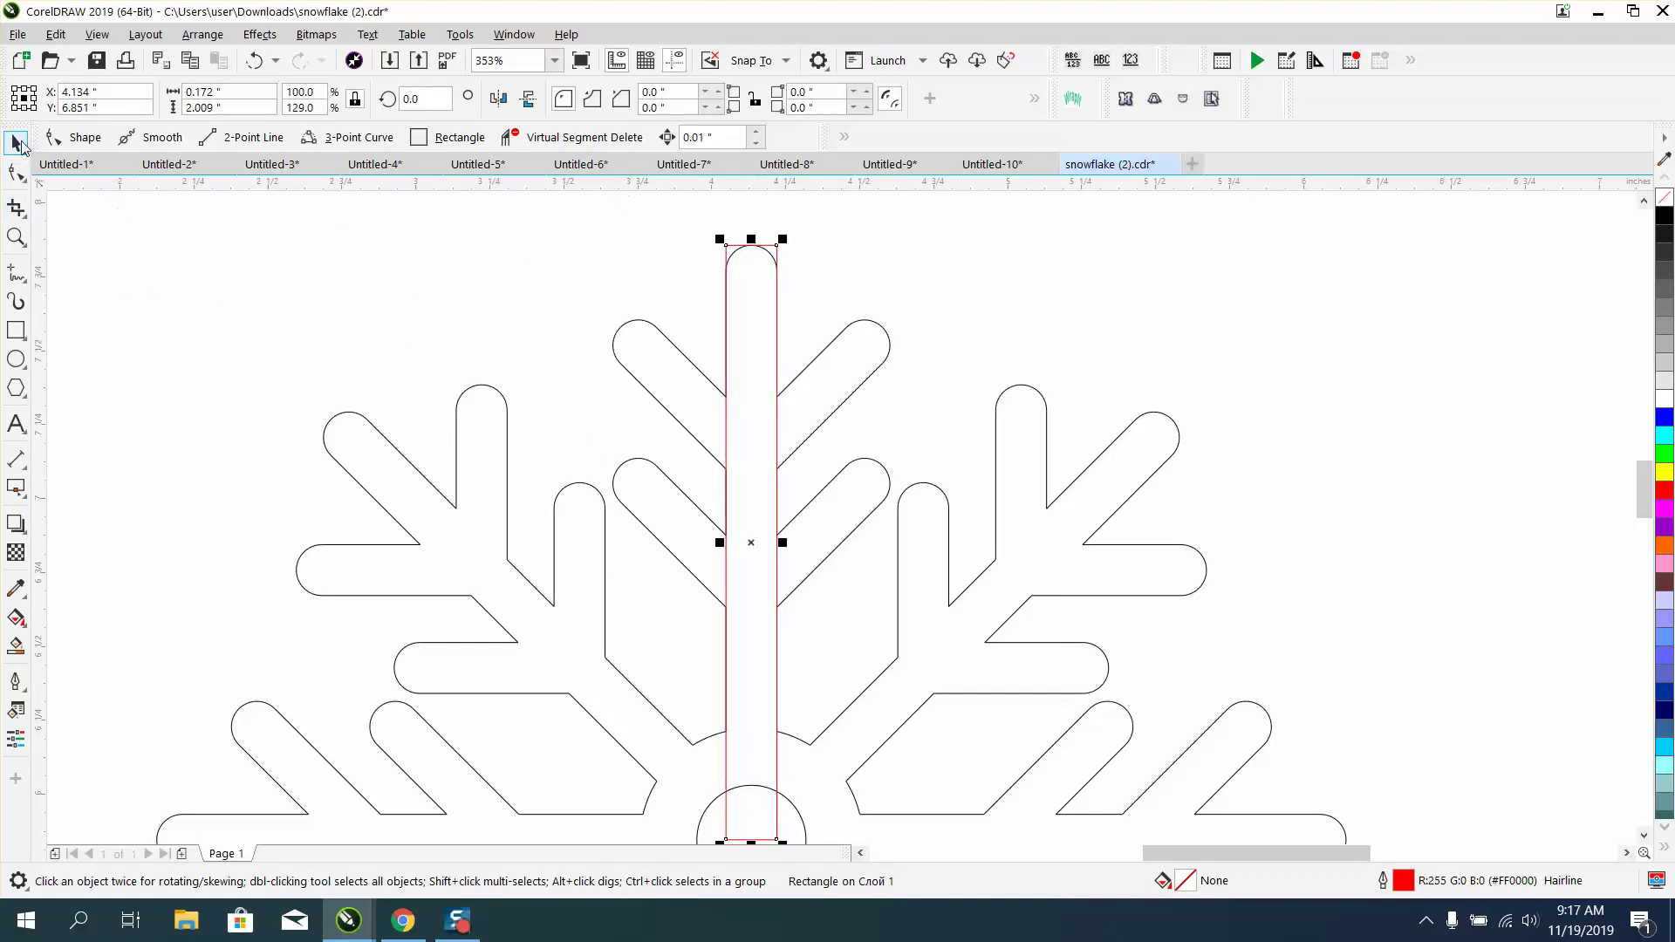
# Unlink corner editing and round the top-left corner to 0.07" and the top-right corner too
pyautogui.click(749, 102)
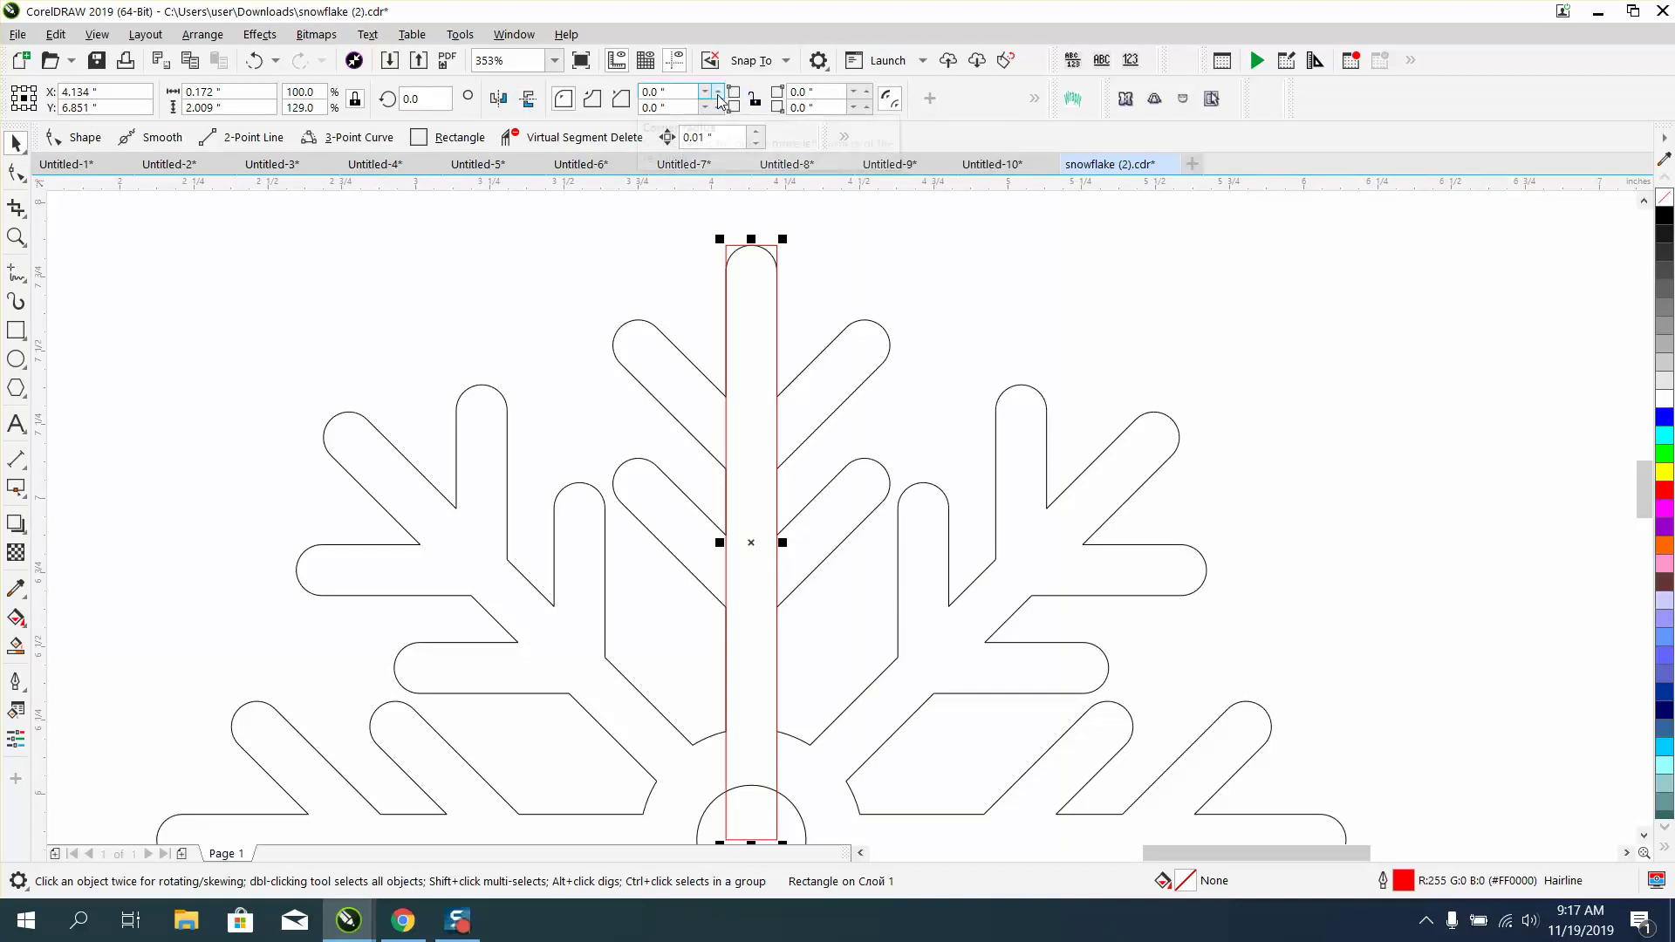
pyautogui.click(717, 91)
pyautogui.click(718, 91)
pyautogui.click(717, 91)
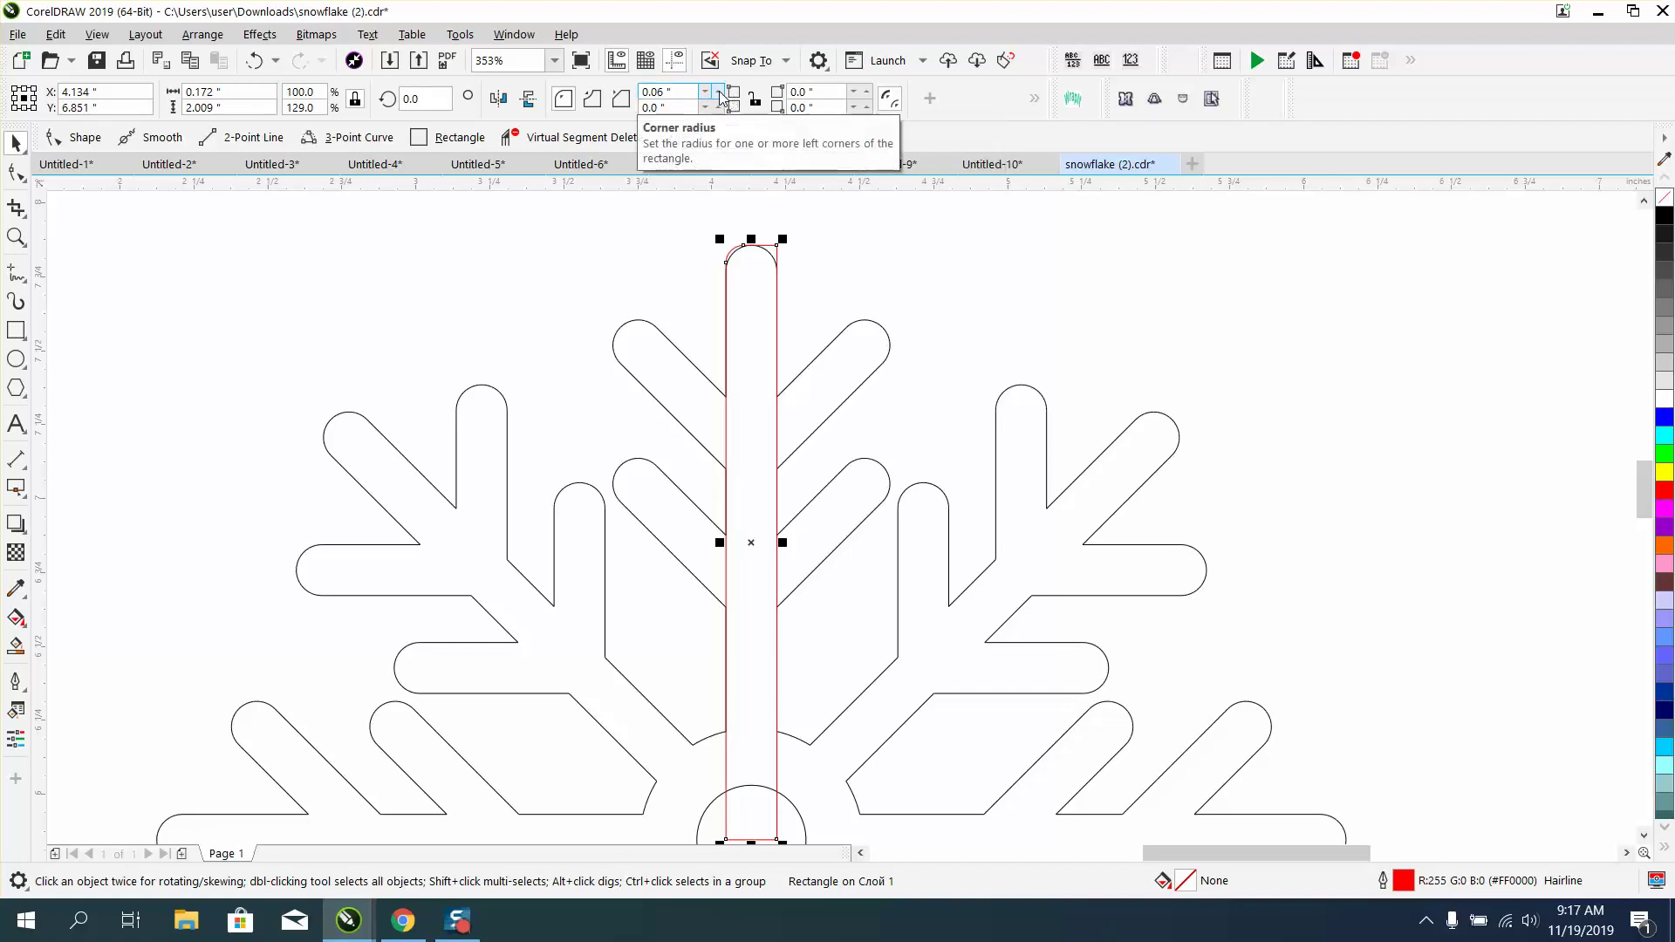
pyautogui.click(717, 92)
pyautogui.click(866, 94)
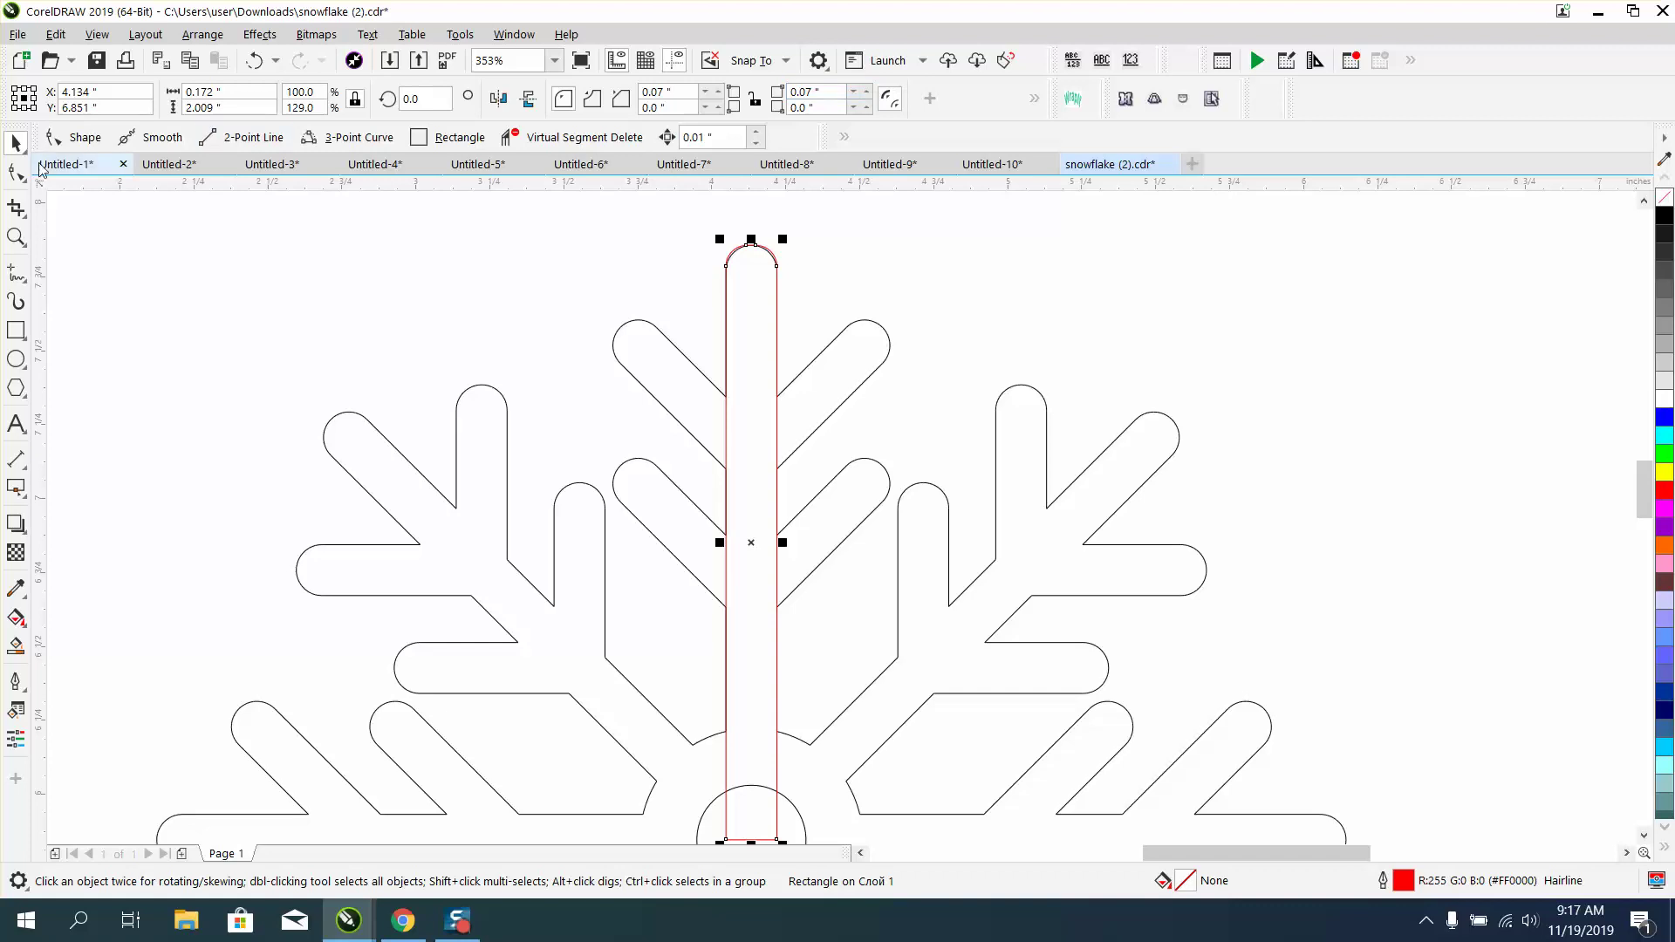
# Raise both top corner radii to 0.08"
pyautogui.click(16, 238)
pyautogui.moveTo(718, 224); pyautogui.dragTo(853, 308)
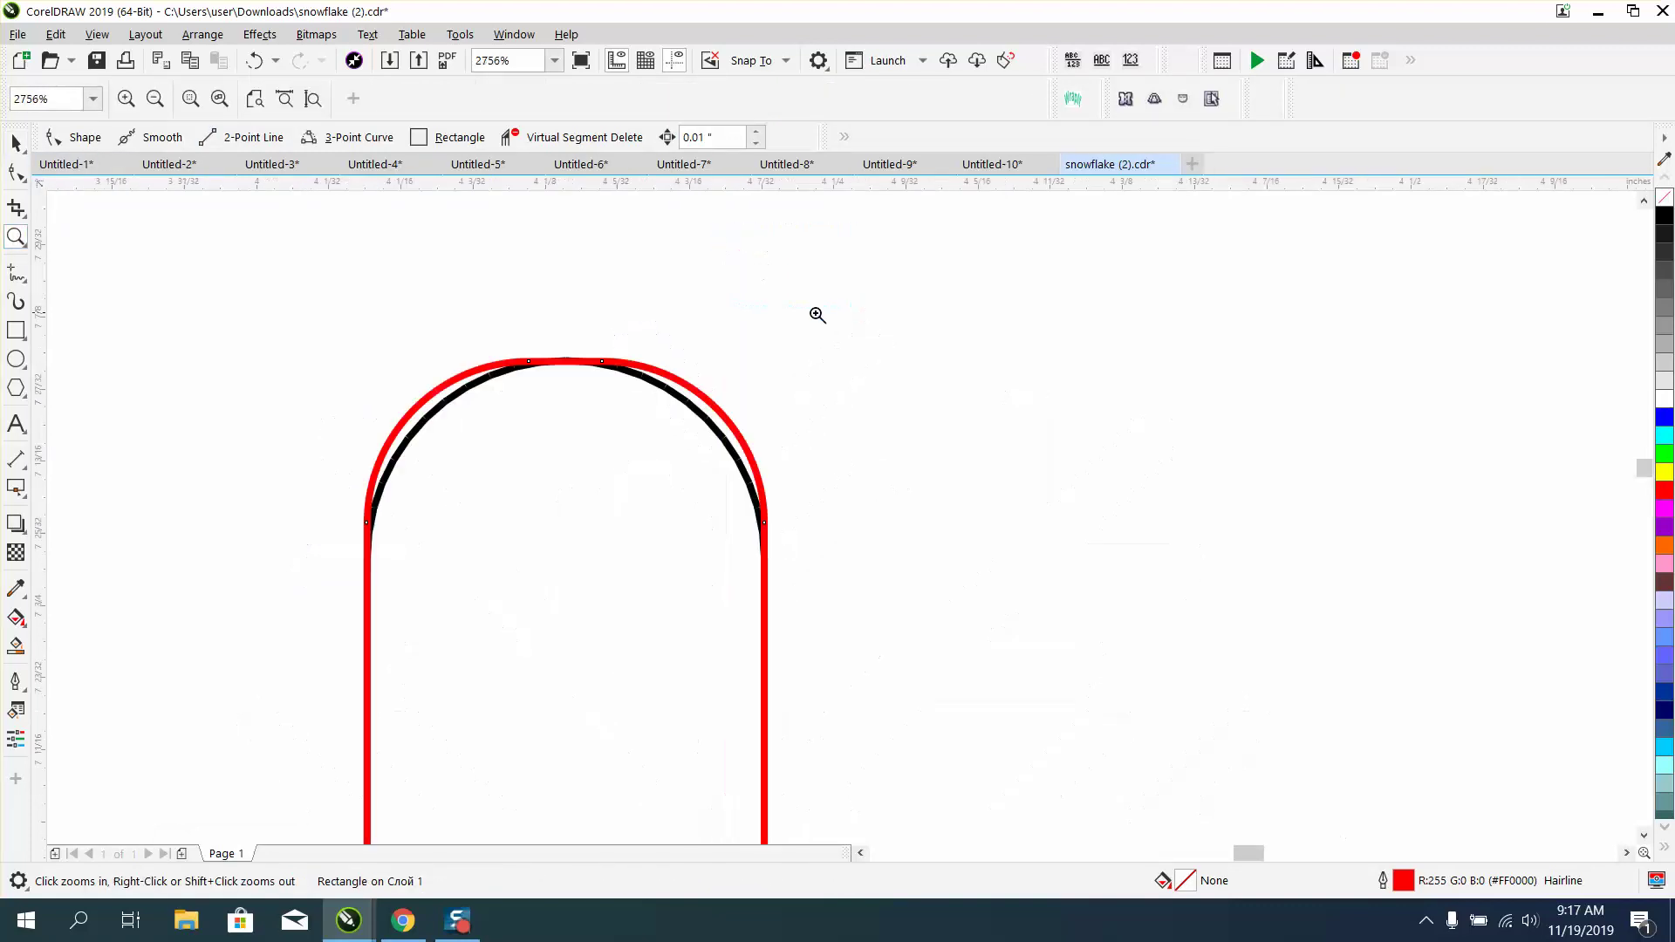
pyautogui.click(16, 143)
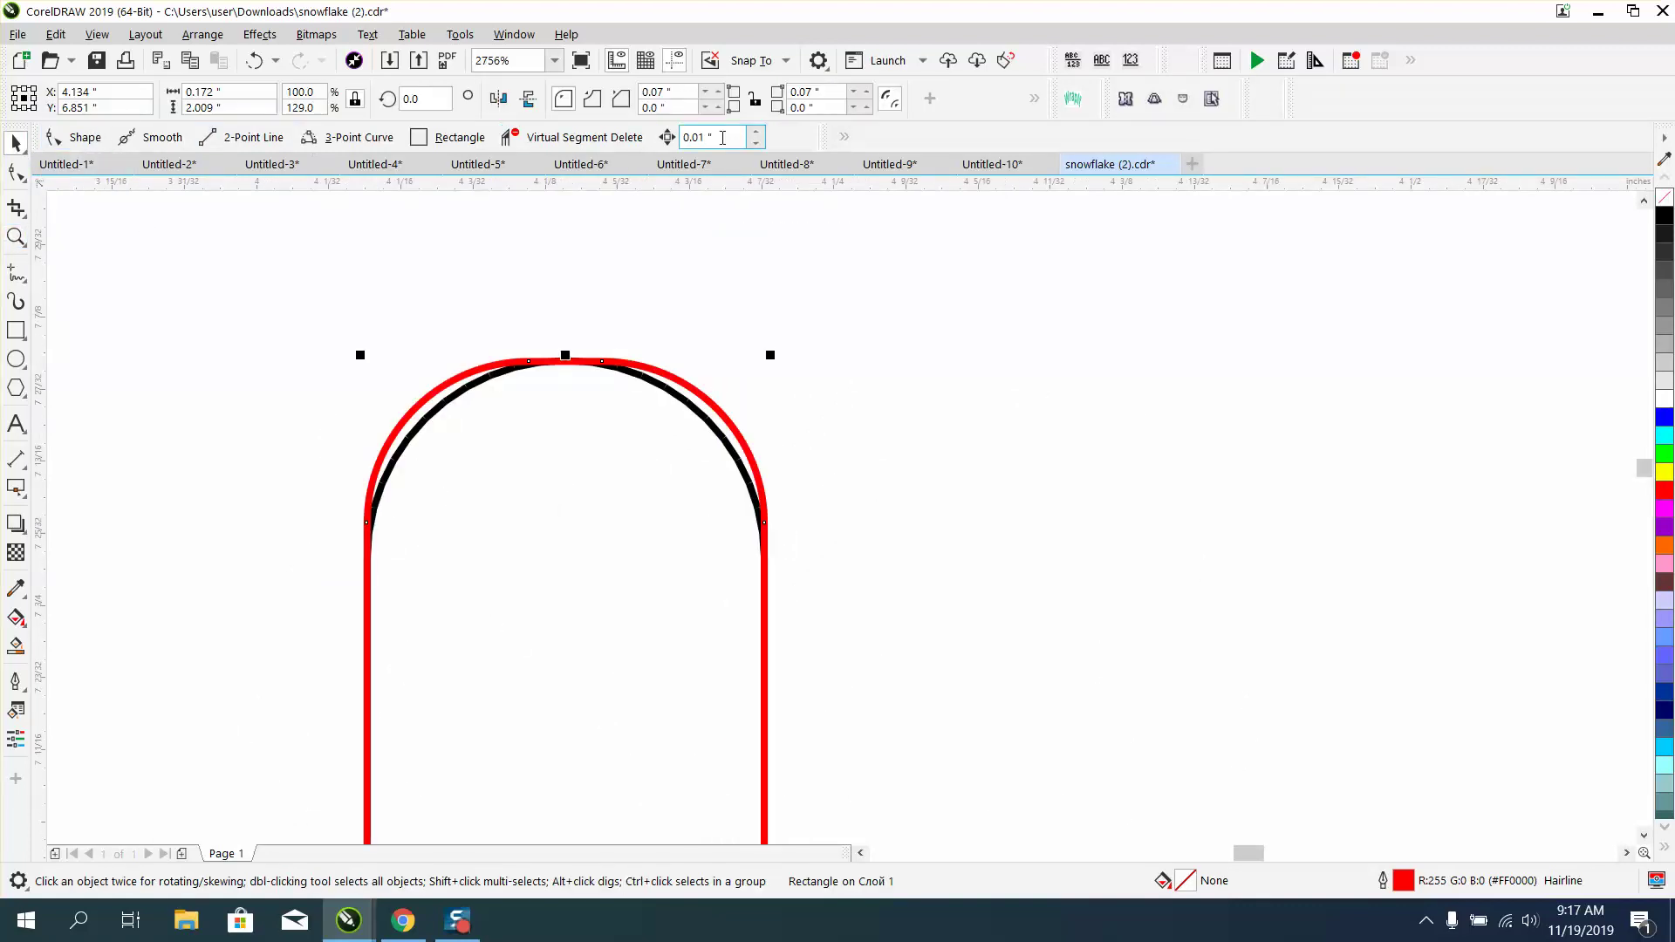
pyautogui.click(719, 93)
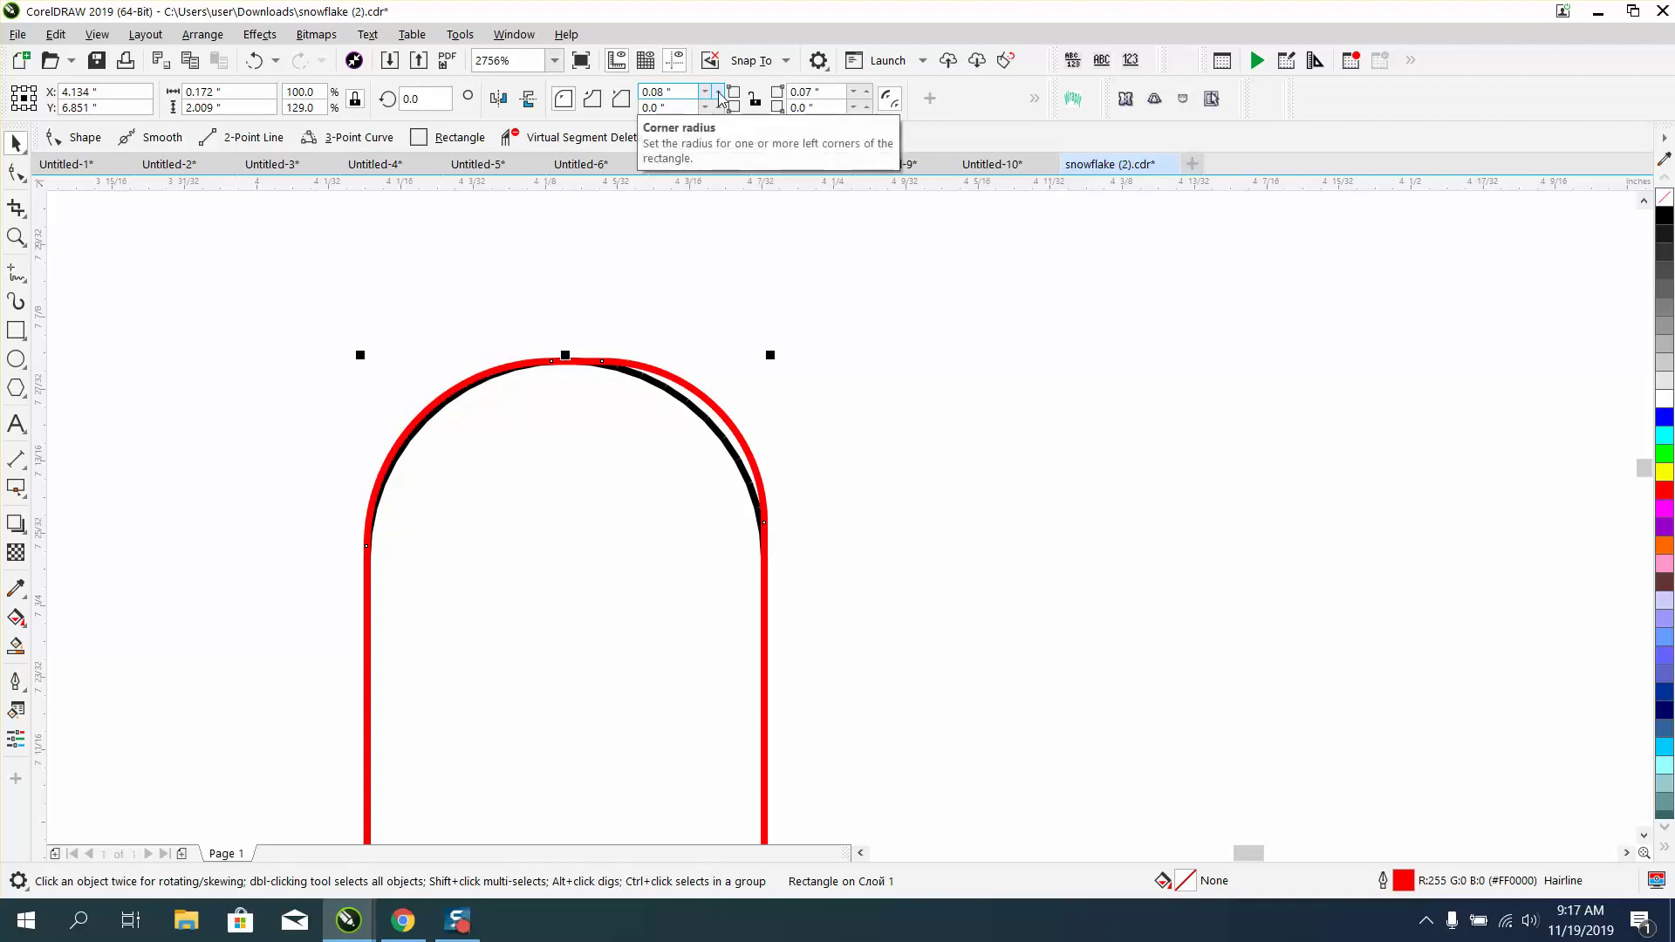
pyautogui.click(867, 92)
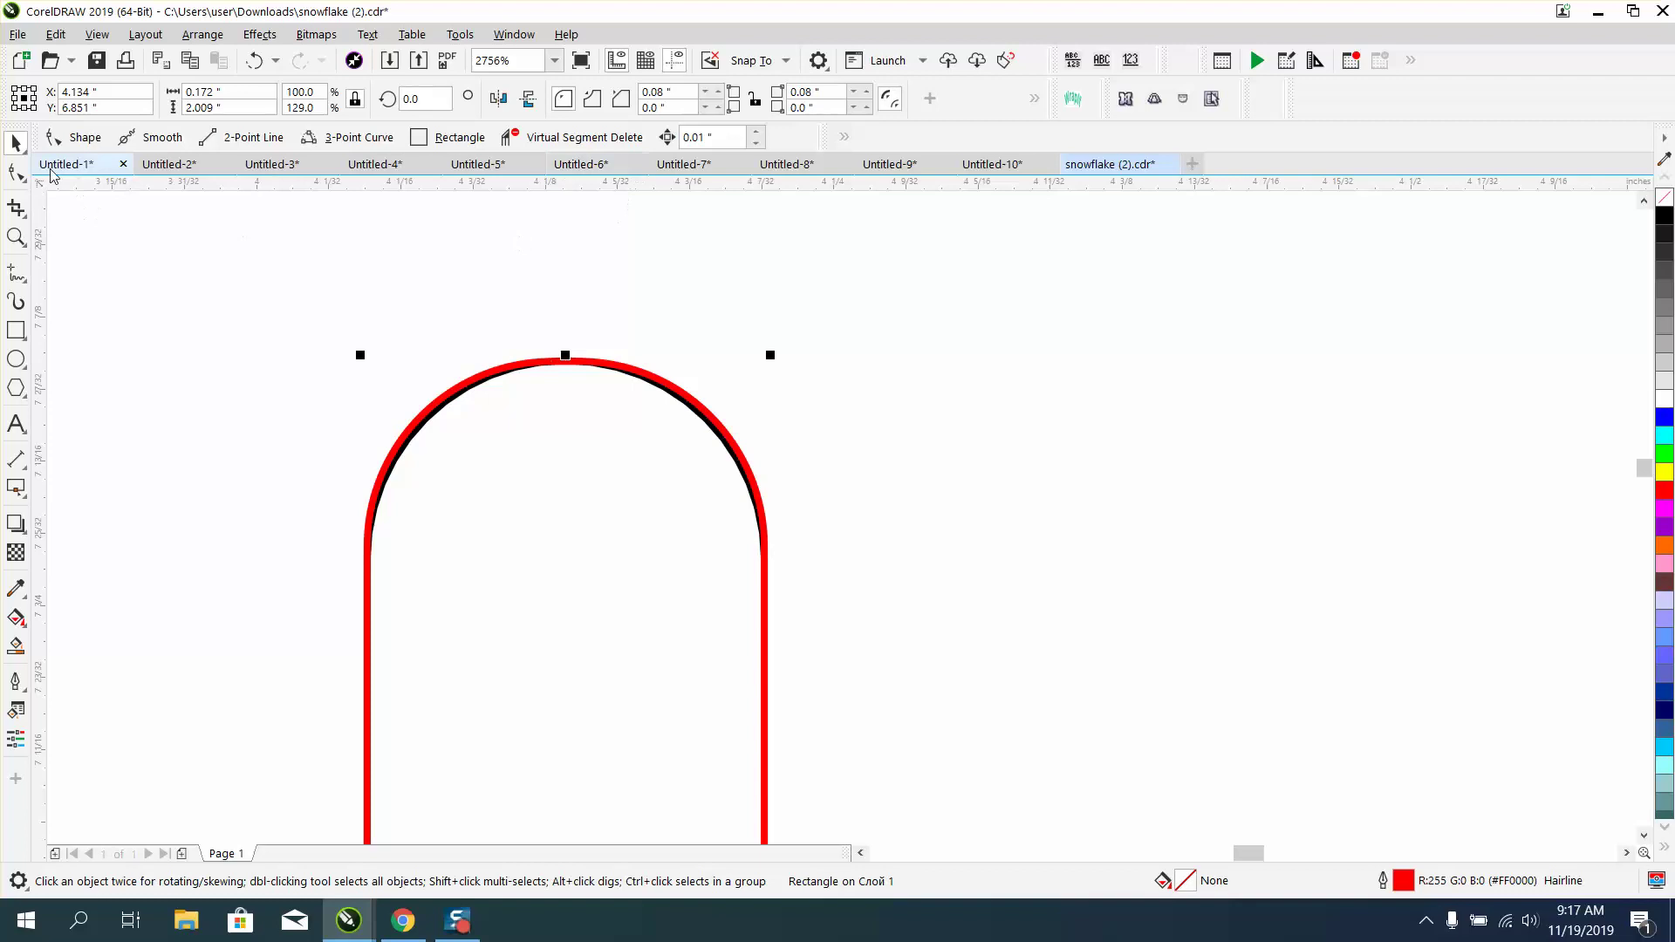
pyautogui.scroll(-4, 694, 290)
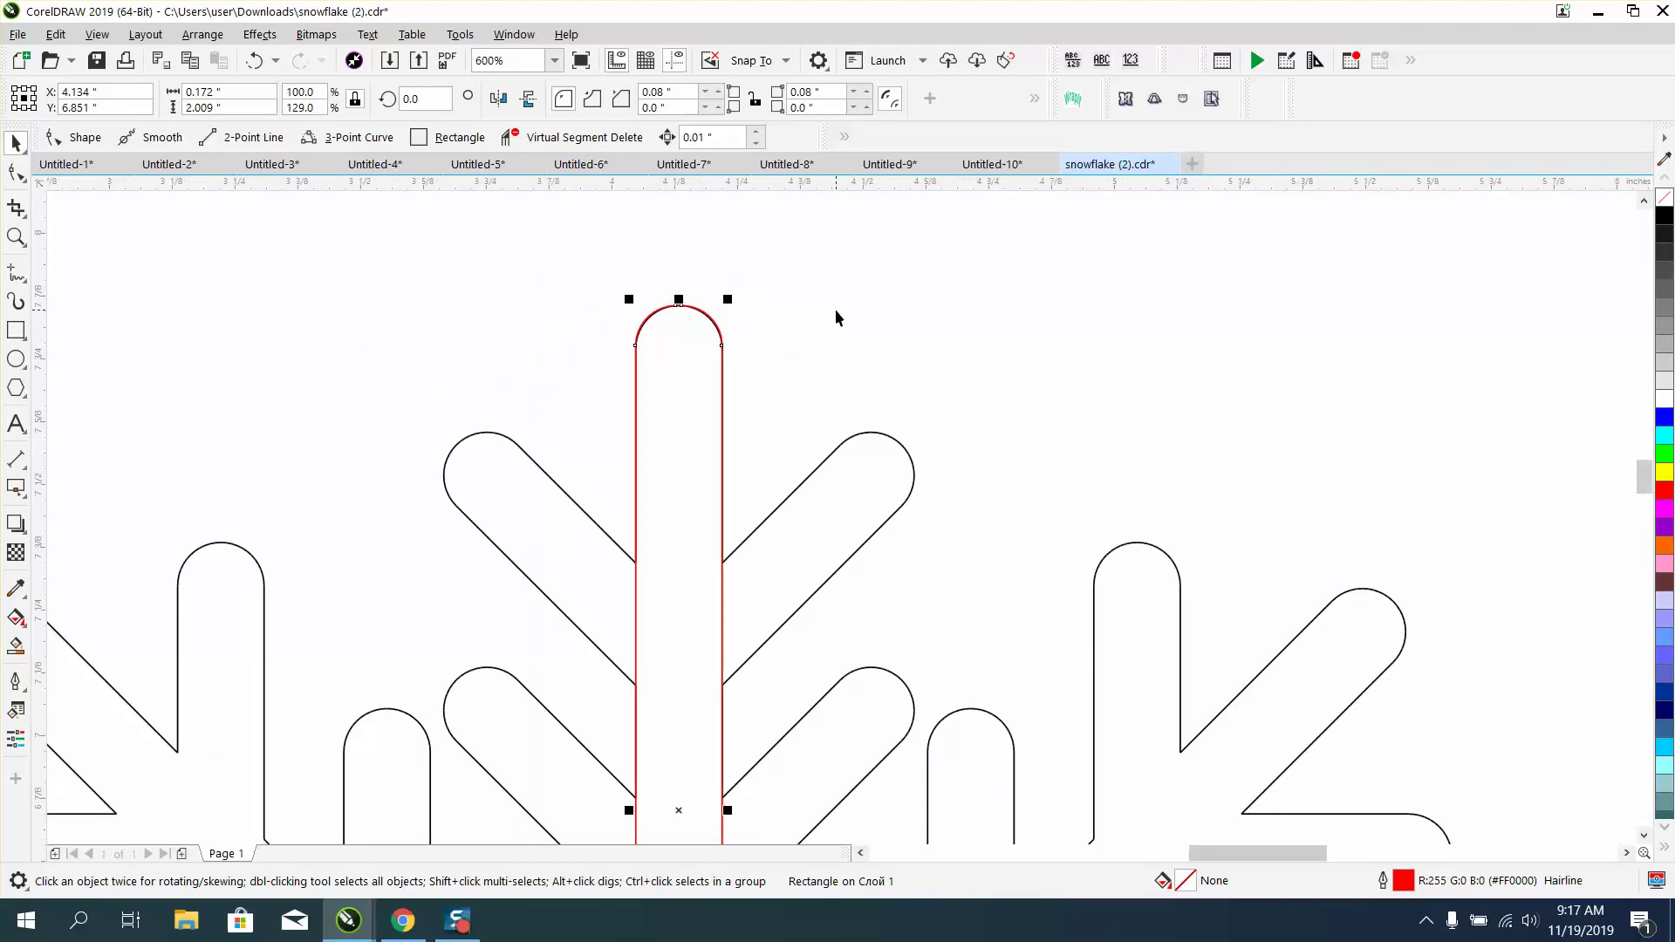
# Duplicate the bar, shorten the copy, rotate it 45° and move it onto the upper-left branch
pyautogui.scroll(-2, 807, 310)
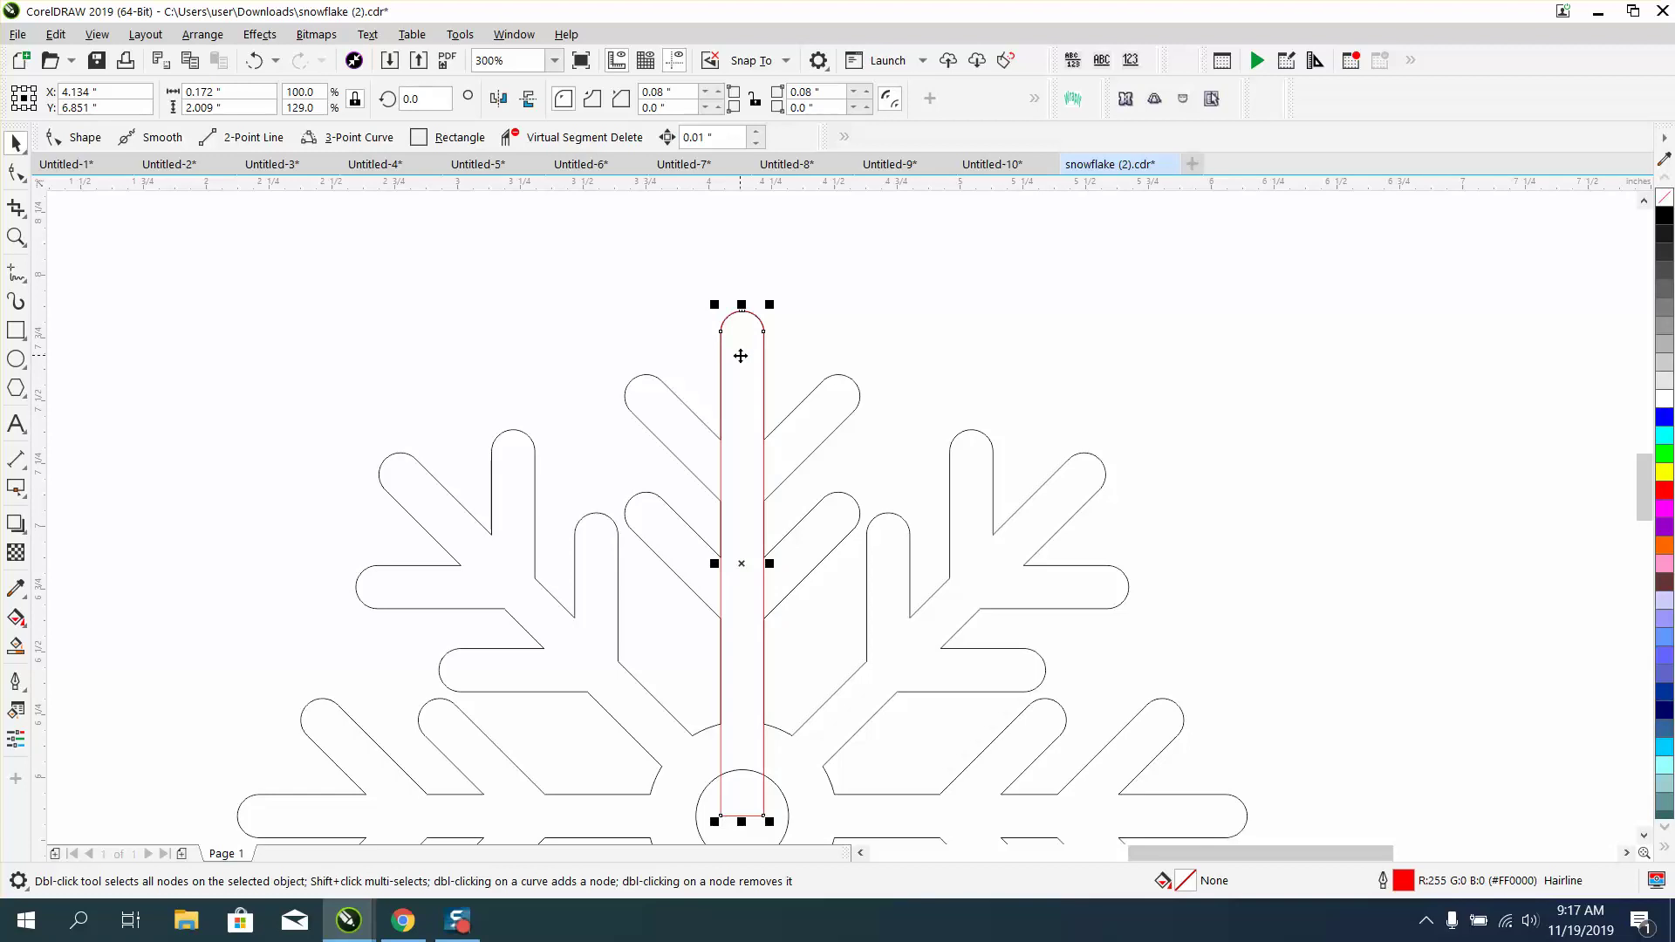
pyautogui.press('space')
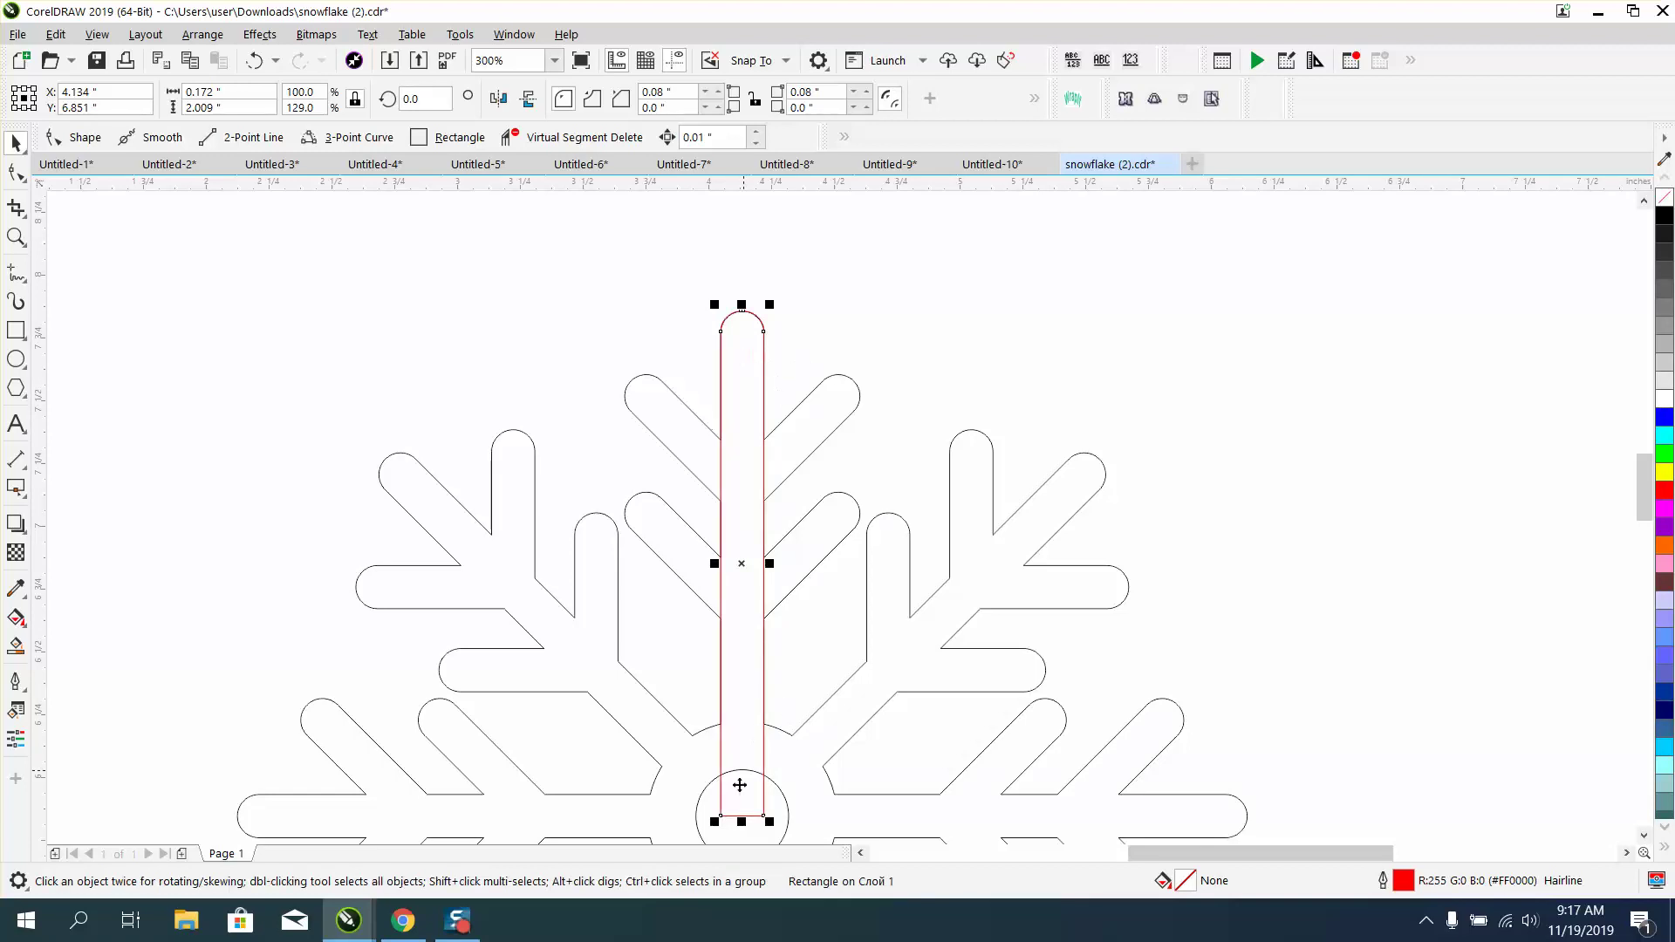
pyautogui.moveTo(742, 822); pyautogui.dragTo(742, 504)
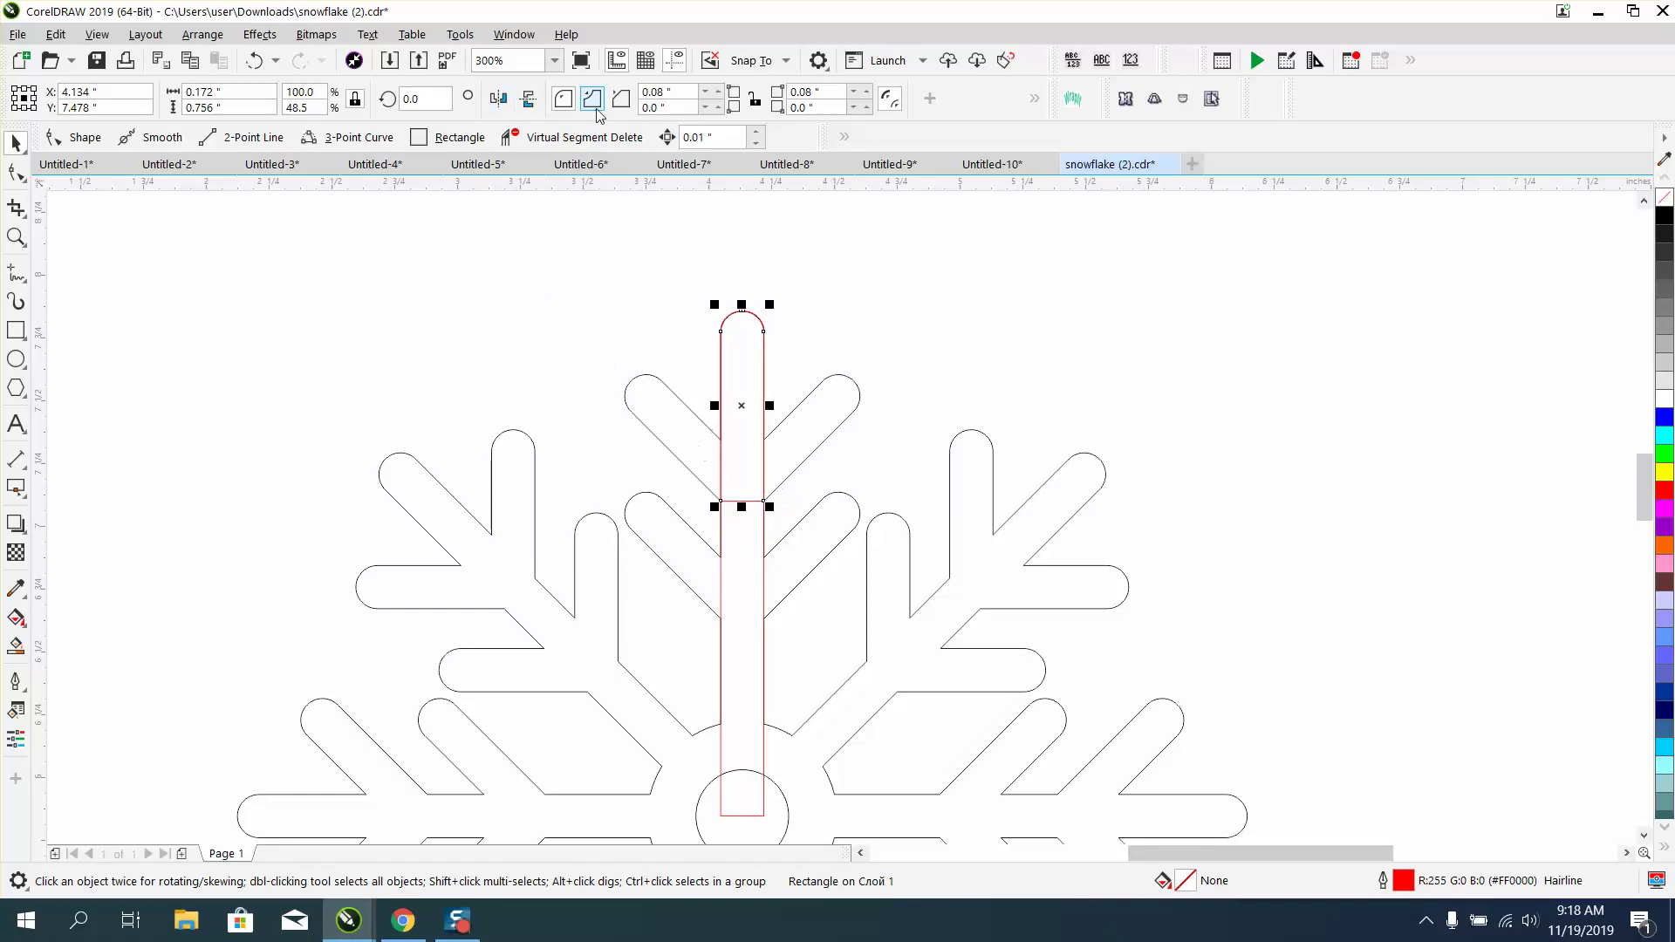
pyautogui.doubleClick(425, 101)
pyautogui.write('45')
pyautogui.press('Return')
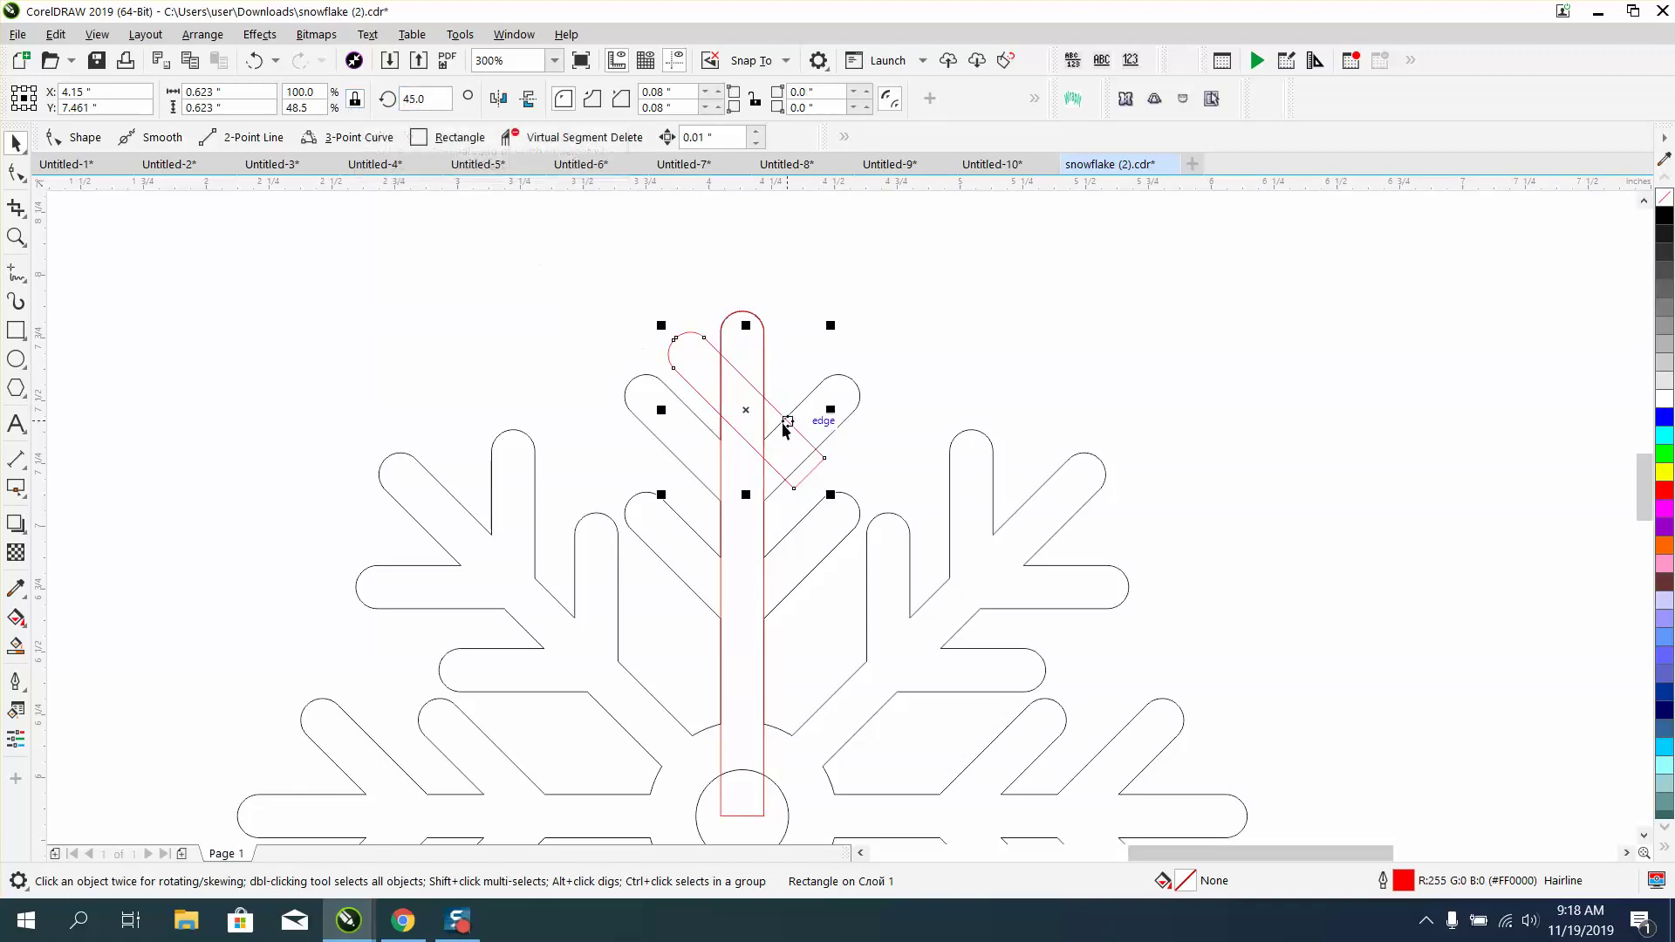
pyautogui.moveTo(746, 410); pyautogui.dragTo(698, 455)
# Adjust the piece's corners, return it to 0° and shorten it to 0.572"
pyautogui.press('F10')
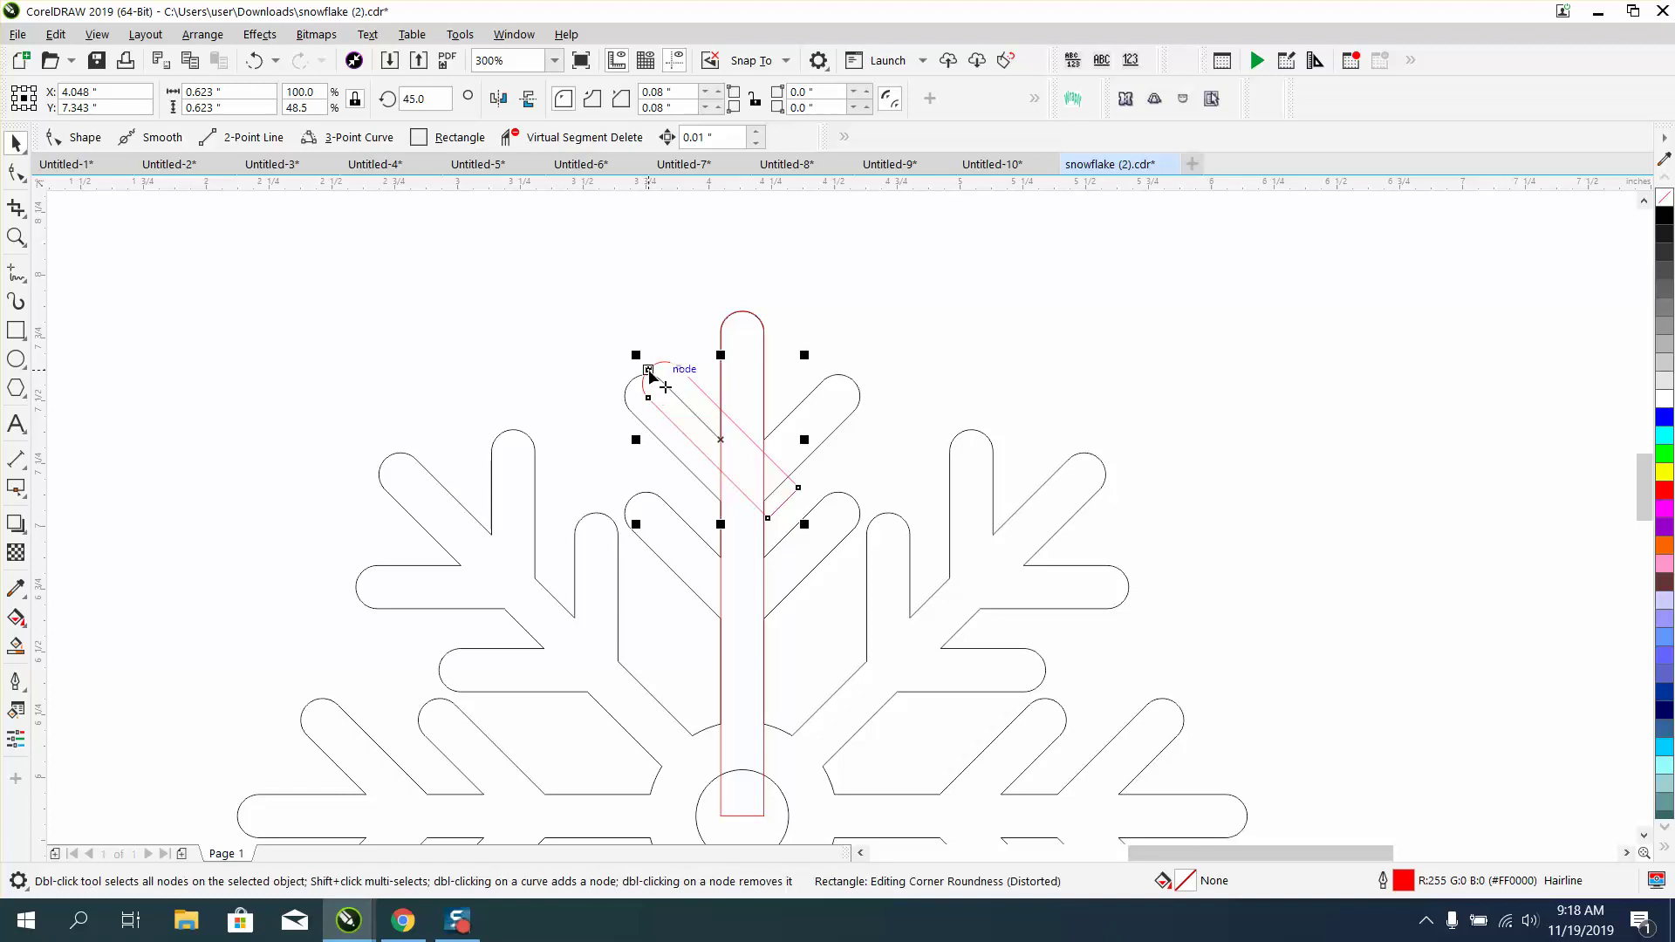
pyautogui.moveTo(650, 373); pyautogui.dragTo(656, 370)
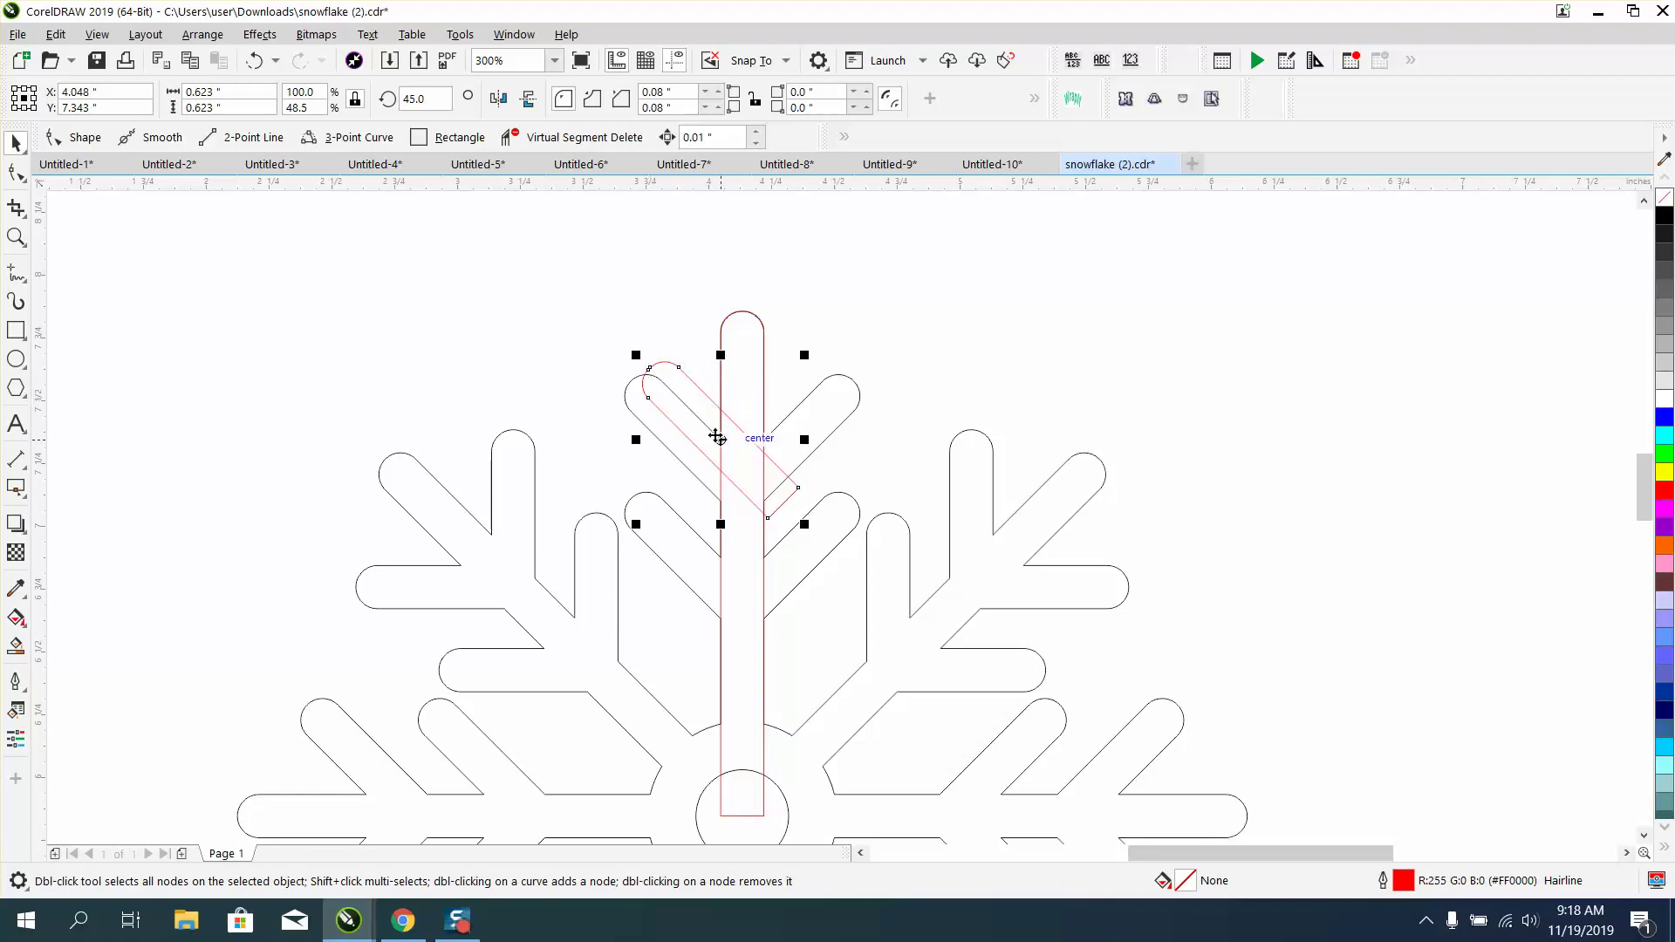
pyautogui.moveTo(721, 441); pyautogui.dragTo(709, 457)
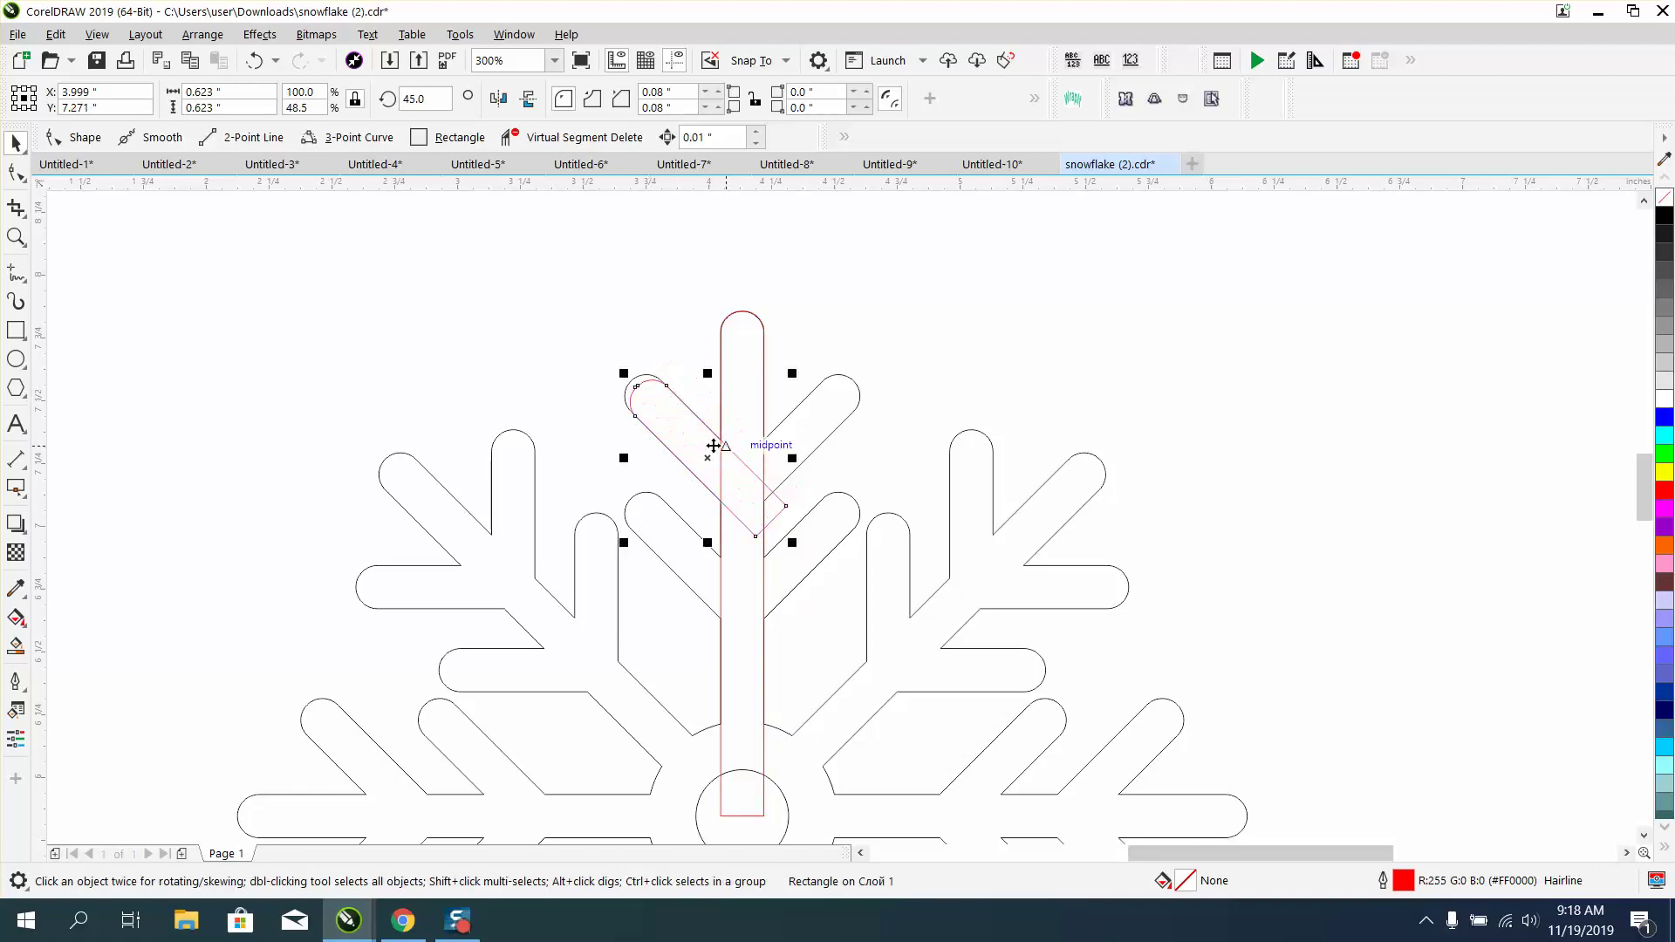
pyautogui.click(424, 98)
pyautogui.write('0')
pyautogui.press('Return')
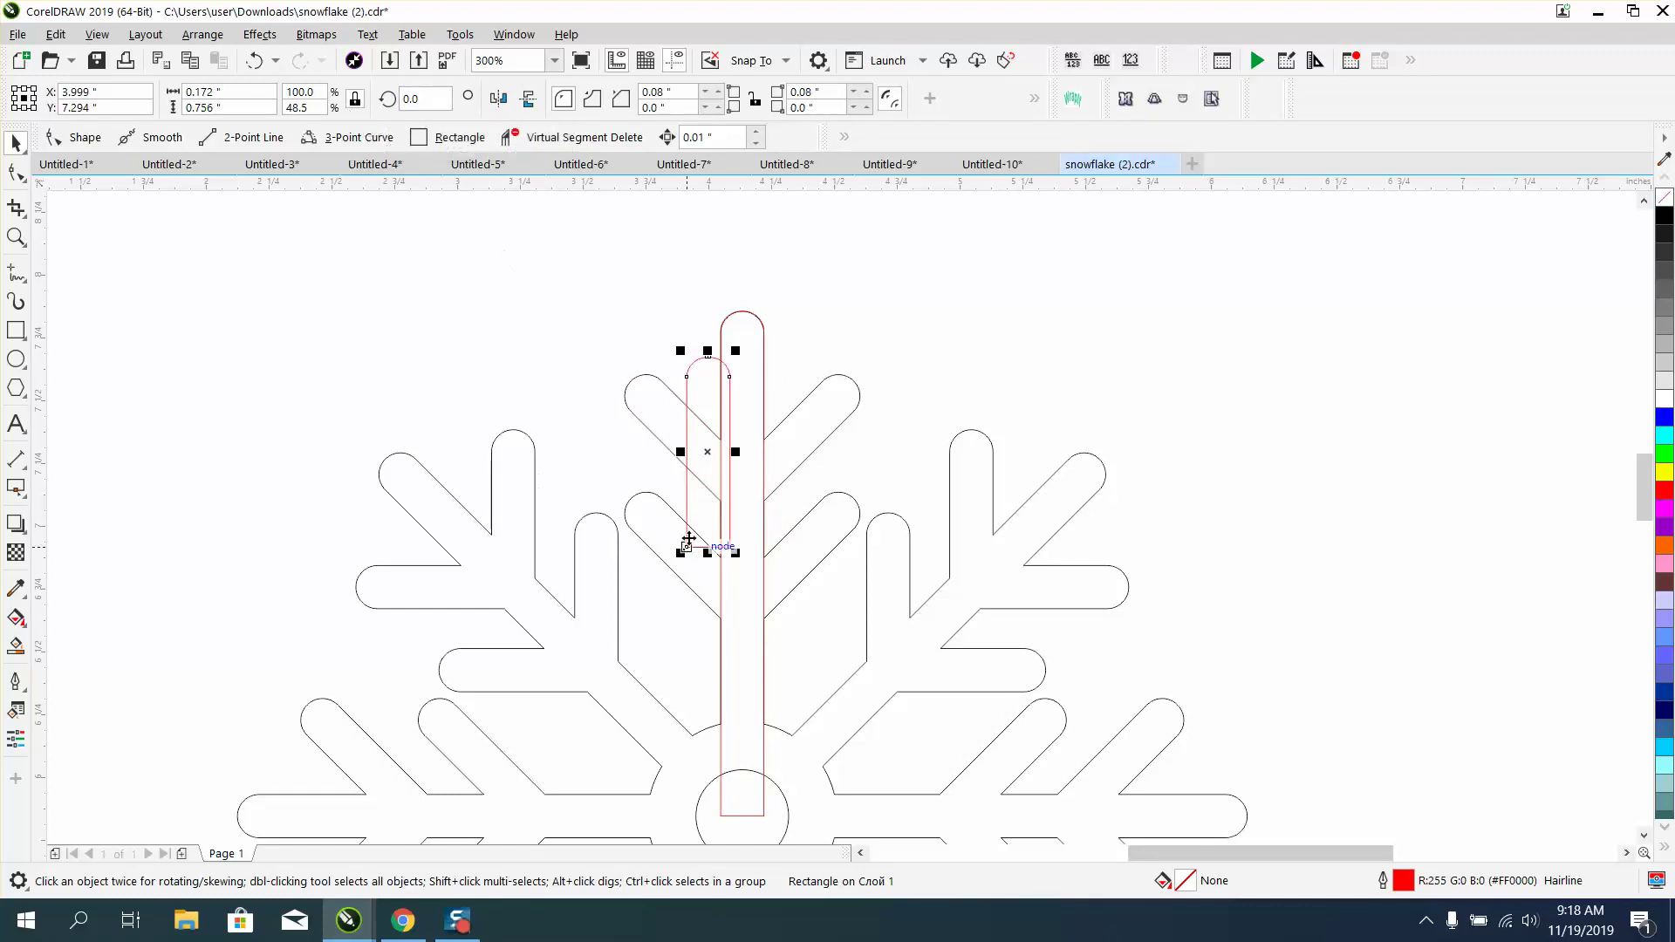
pyautogui.moveTo(708, 553); pyautogui.dragTo(709, 525)
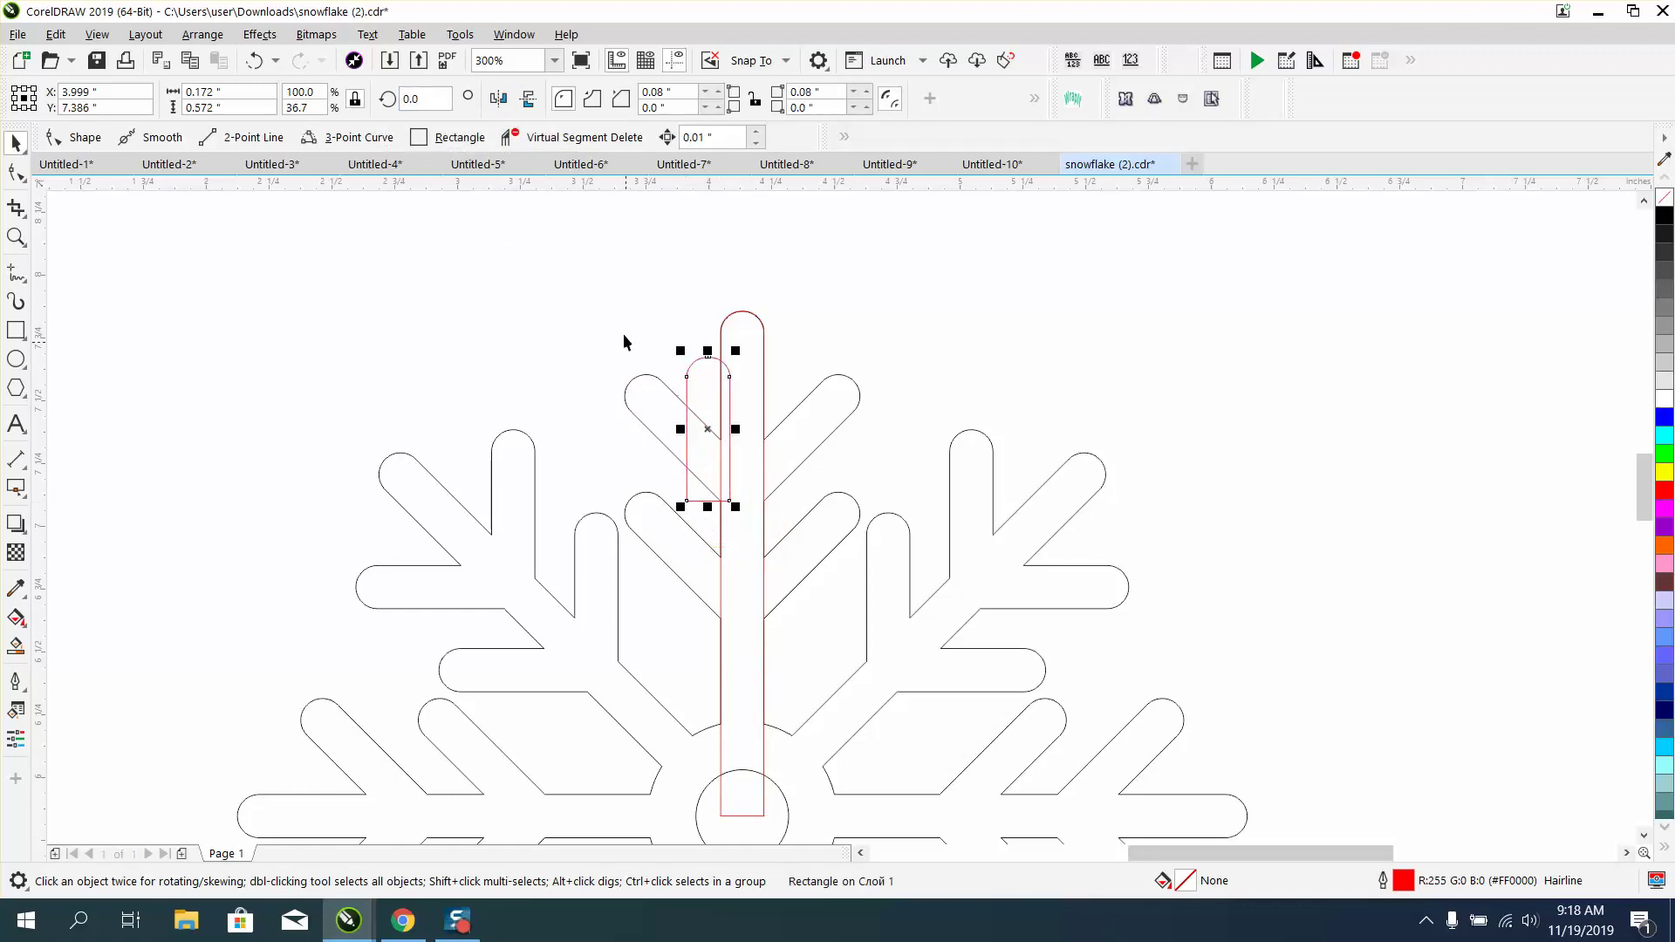
# Rotate the short piece to 45° again and lay it on the upper-left branch
pyautogui.click(617, 230)
pyautogui.click(707, 366)
pyautogui.click(418, 101)
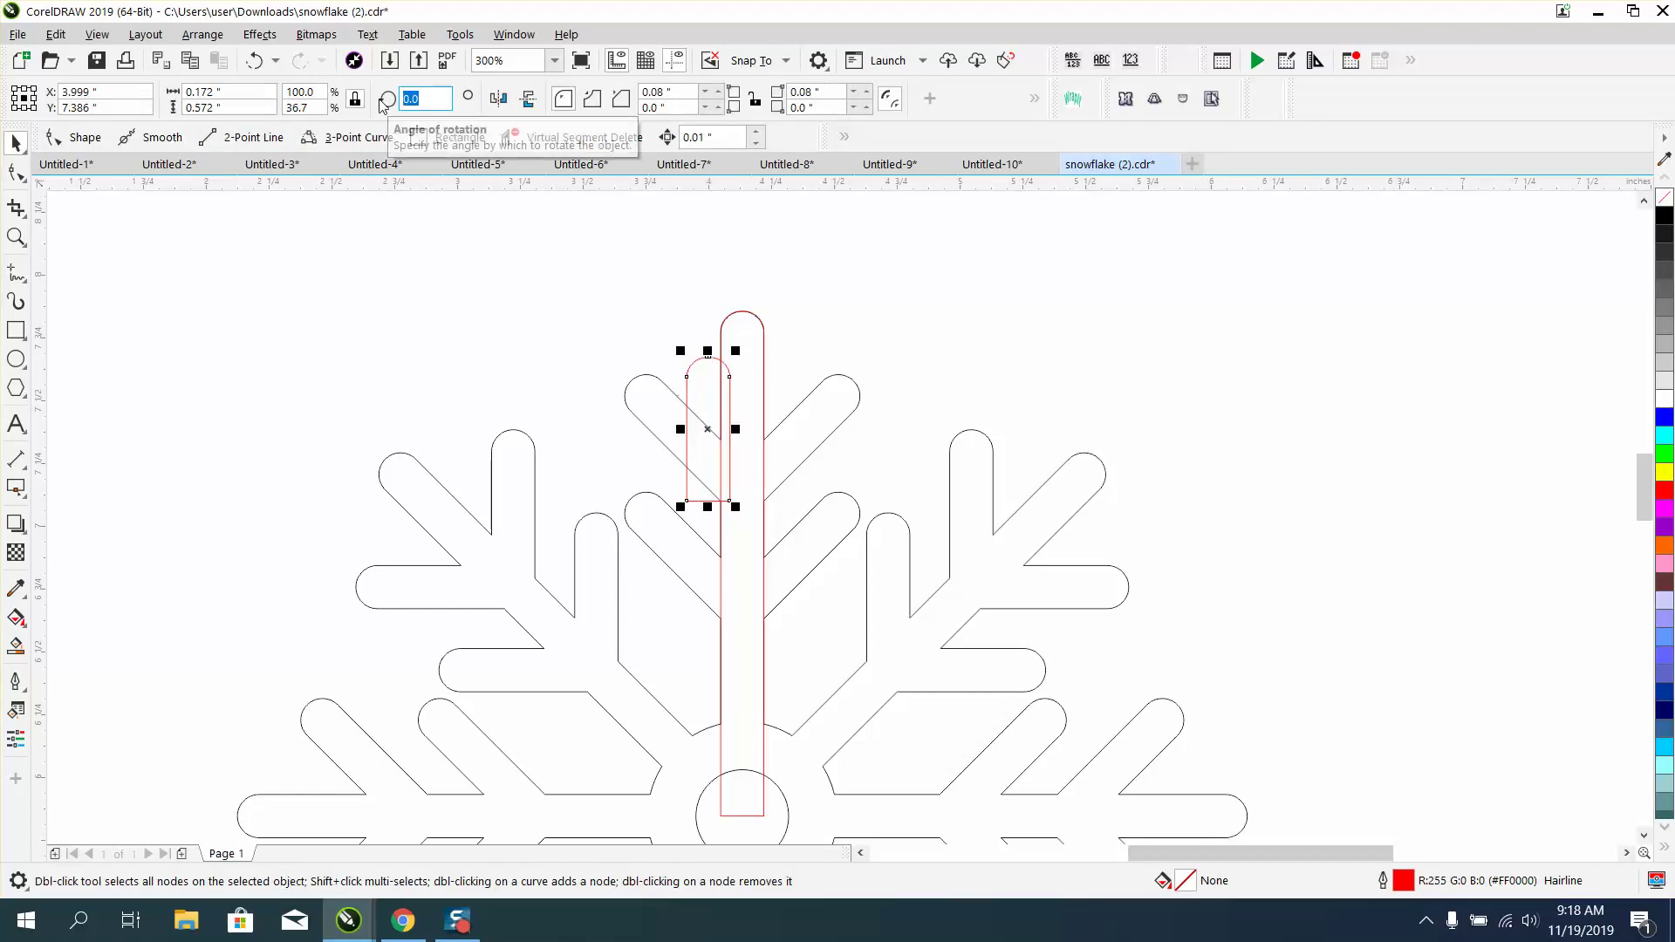
pyautogui.write('45')
pyautogui.press('Return')
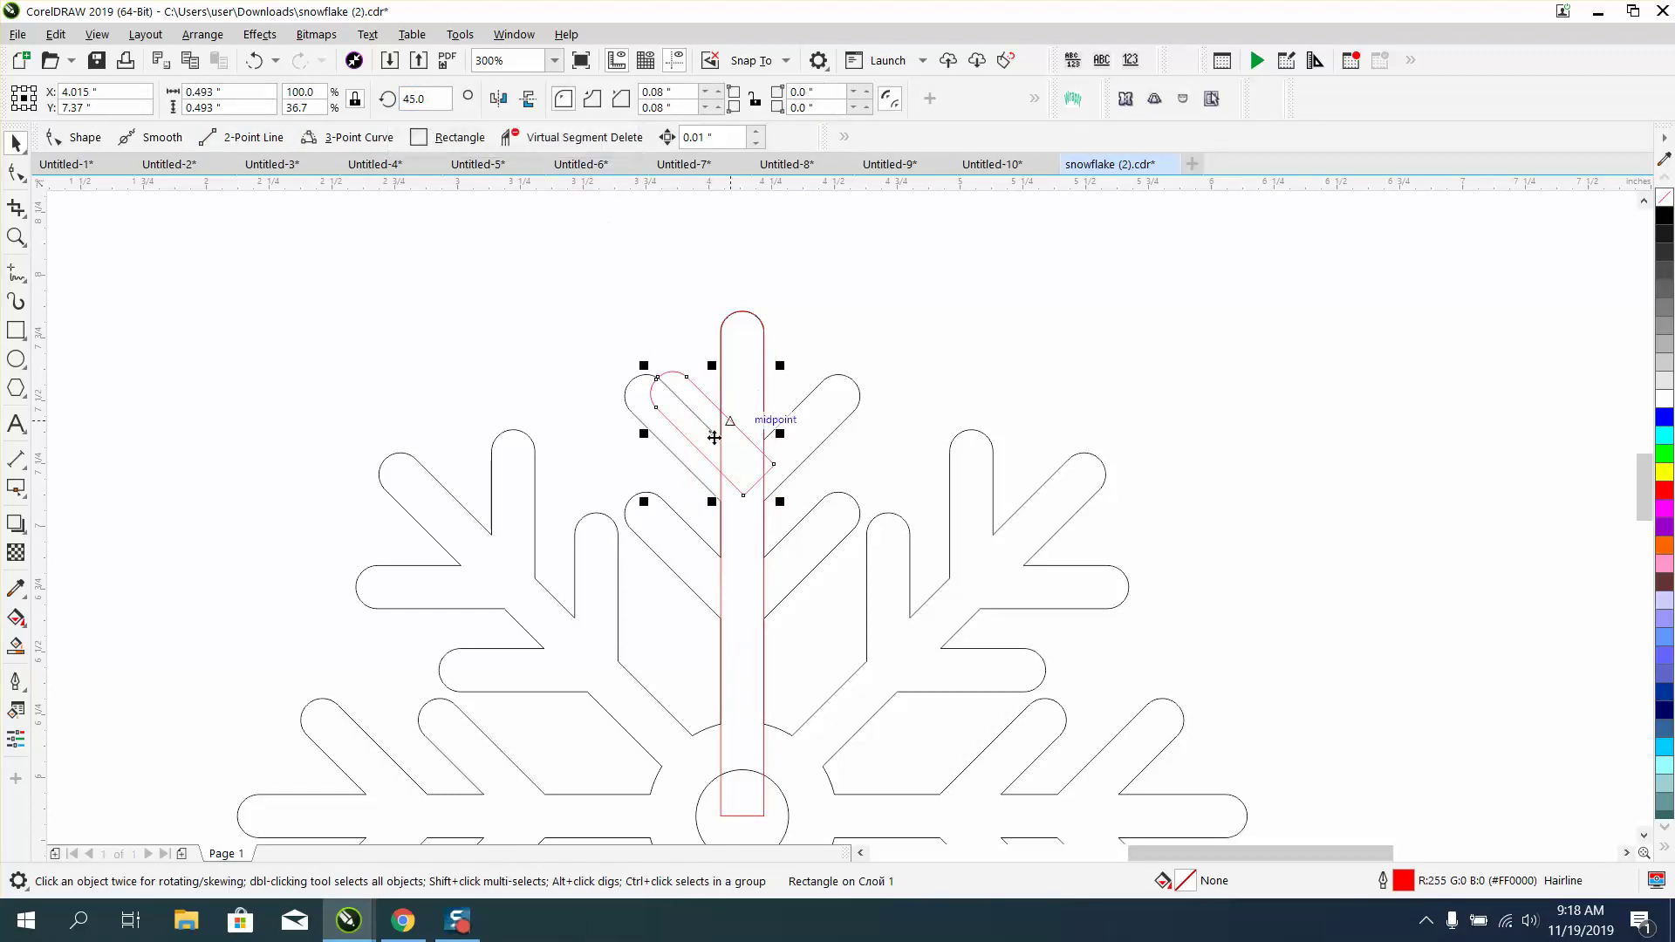
pyautogui.moveTo(712, 433); pyautogui.dragTo(689, 441)
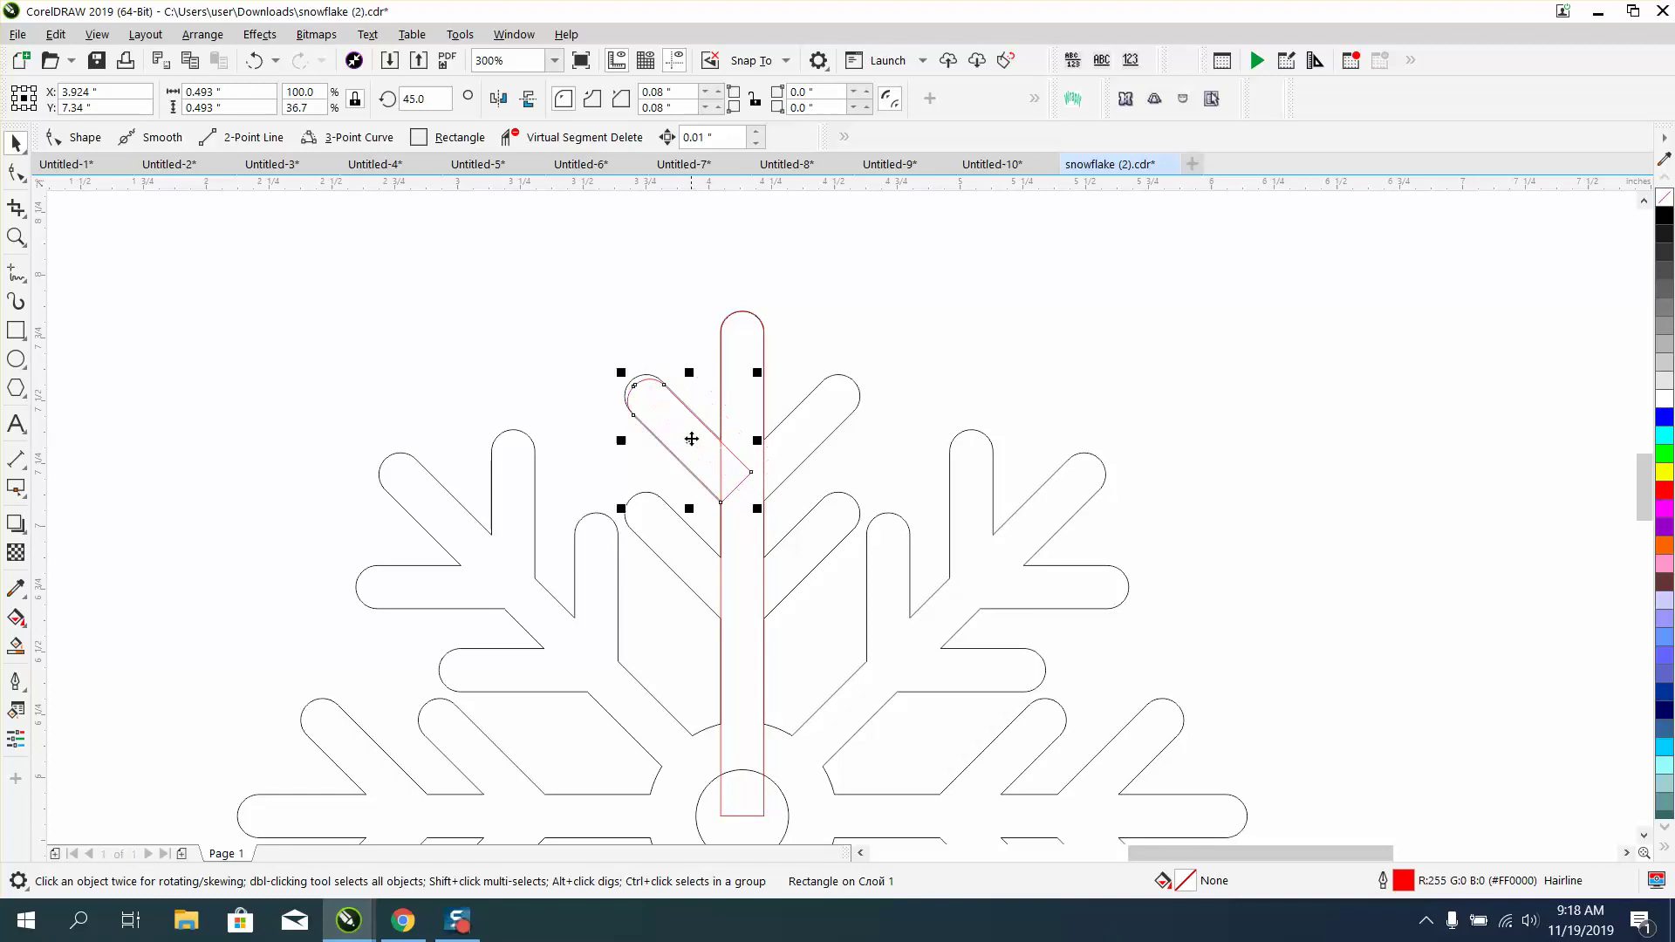
pyautogui.click(671, 318)
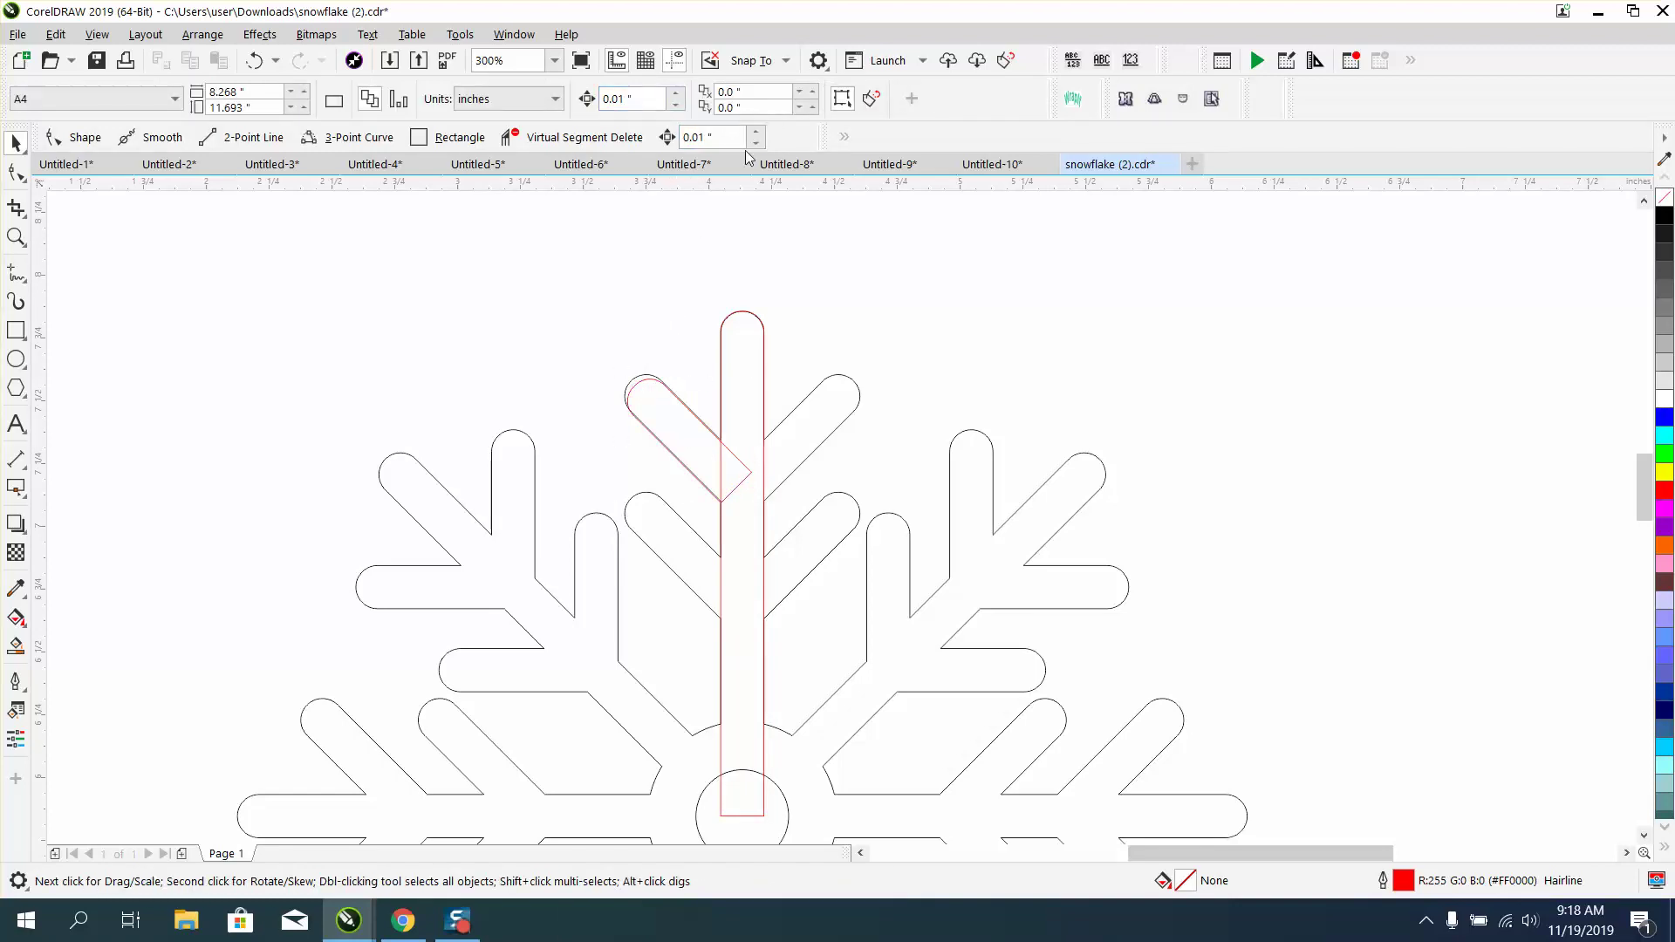
pyautogui.click(15, 237)
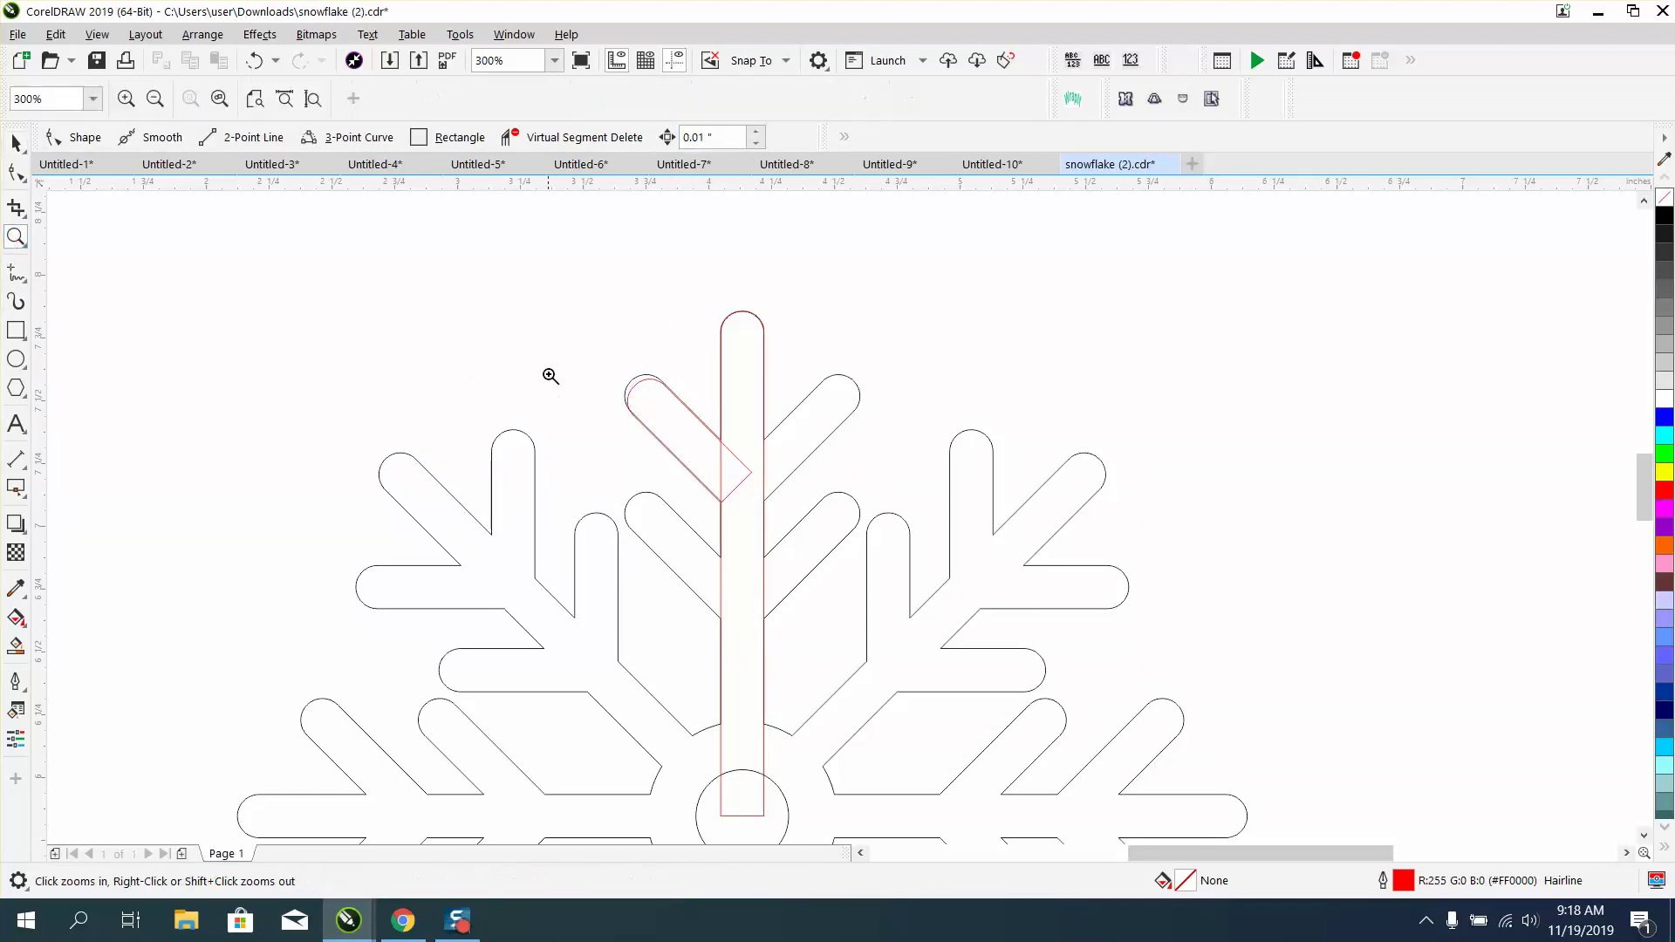
# Snap the tilted red piece onto the upper-left branch outline
pyautogui.moveTo(550, 337); pyautogui.dragTo(871, 553)
pyautogui.click(16, 143)
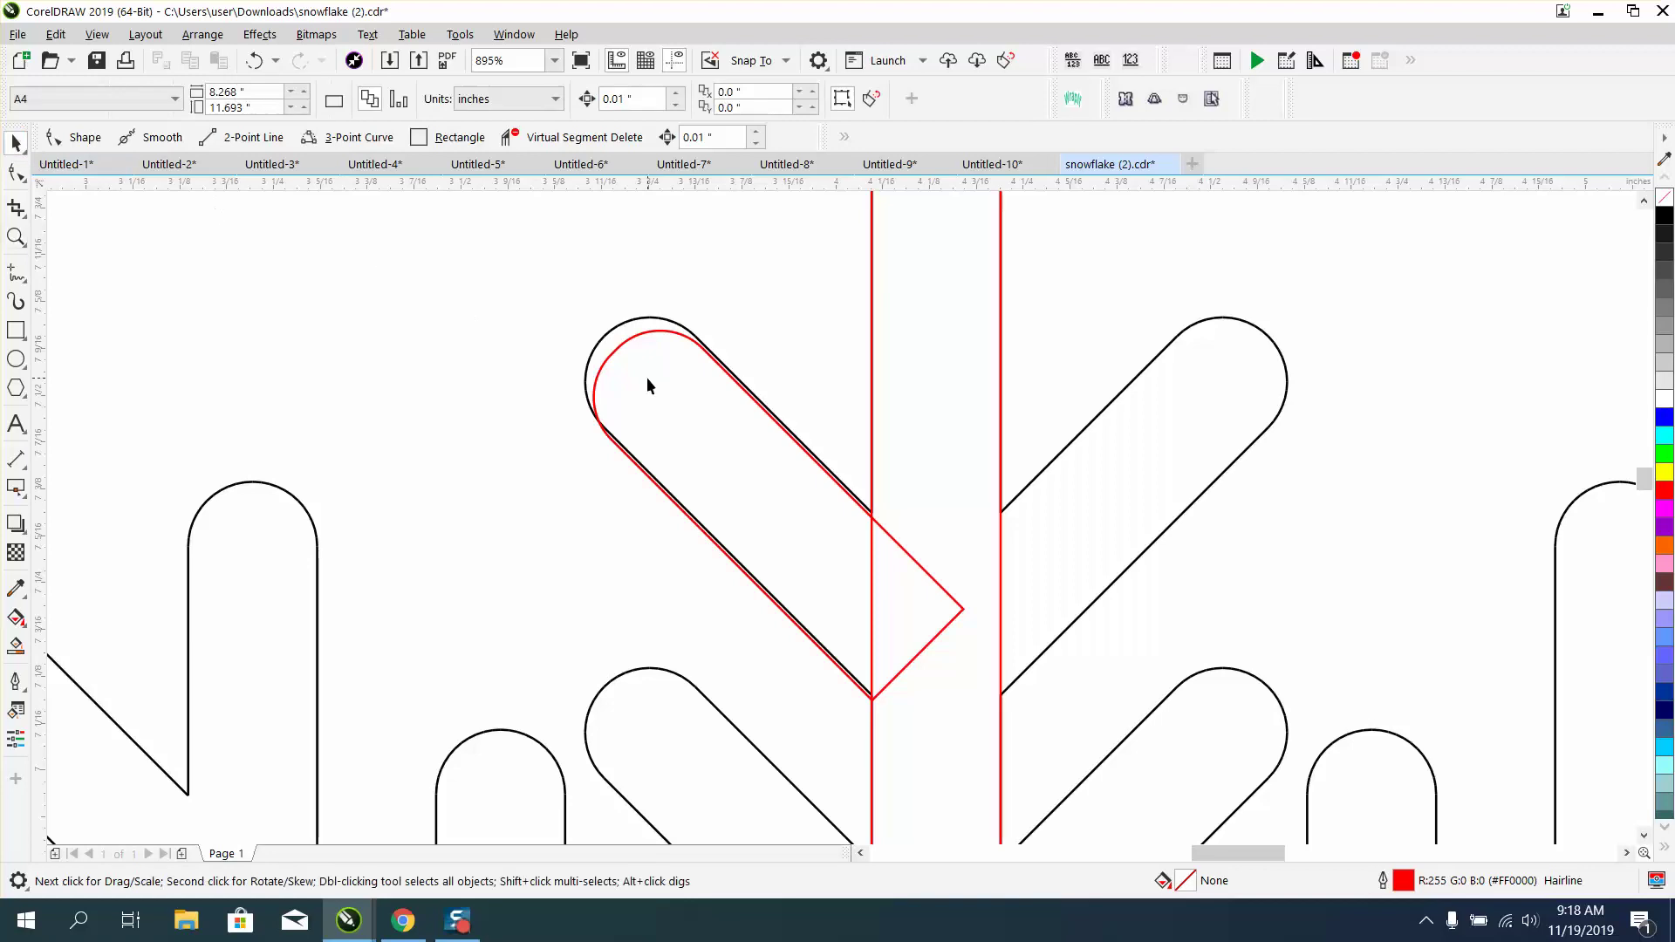
pyautogui.click(631, 339)
pyautogui.moveTo(630, 339); pyautogui.dragTo(623, 323)
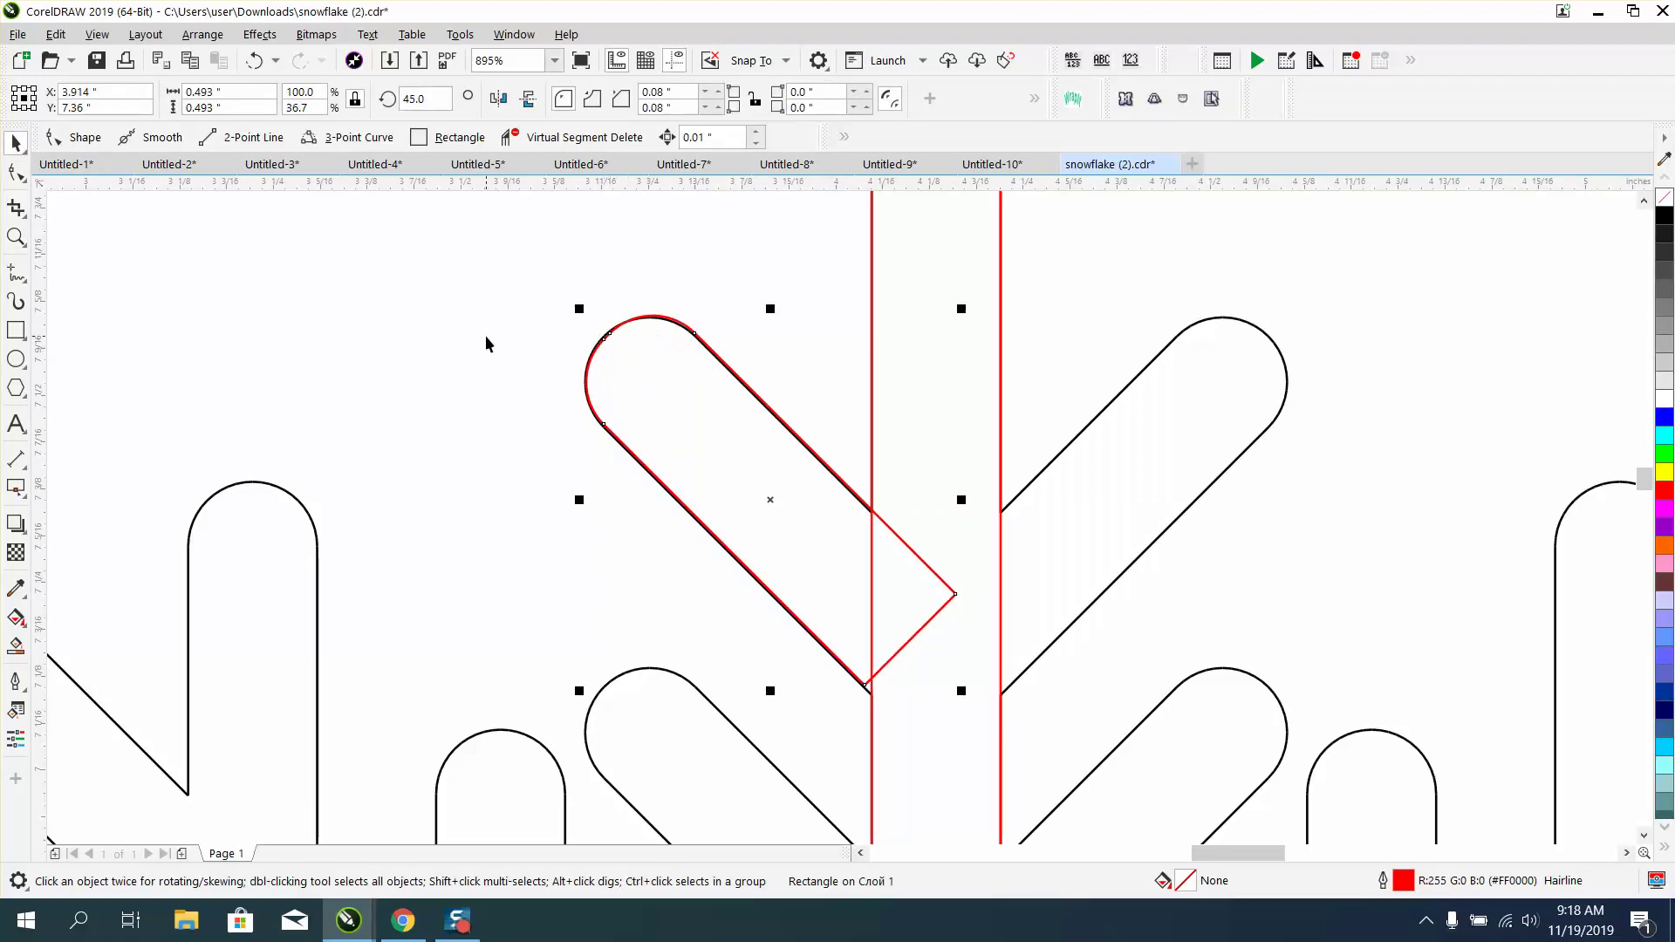
# Mirror a copy to the right and align it at 135° over the upper-right branch
pyautogui.click(34, 110)
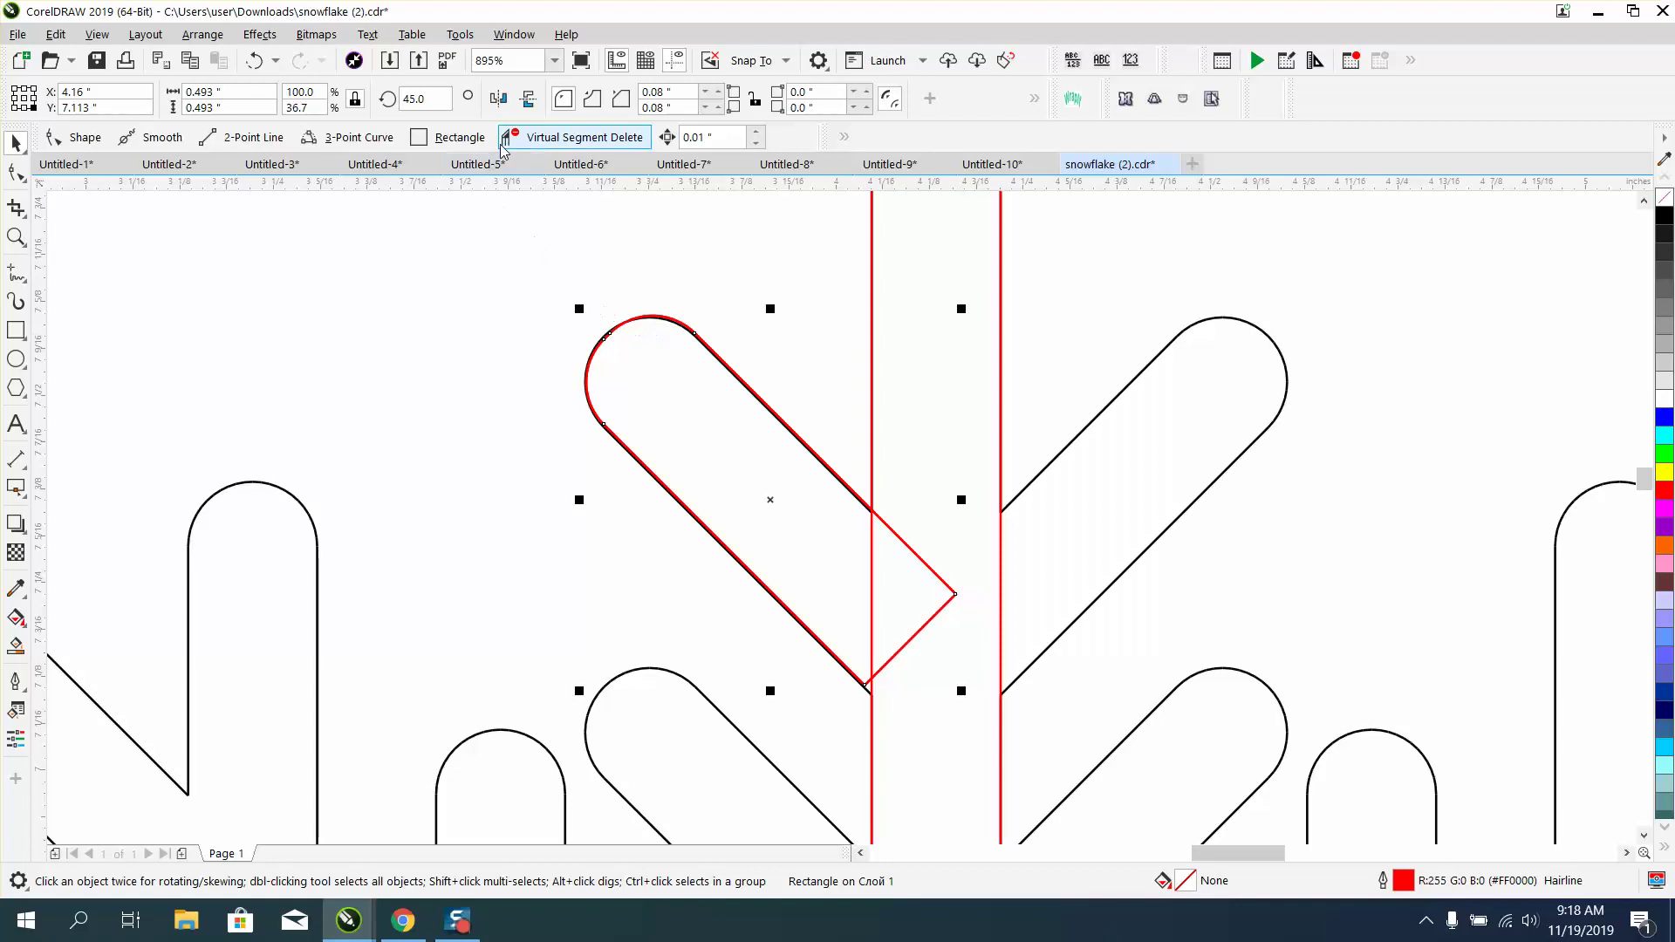
pyautogui.click(500, 101)
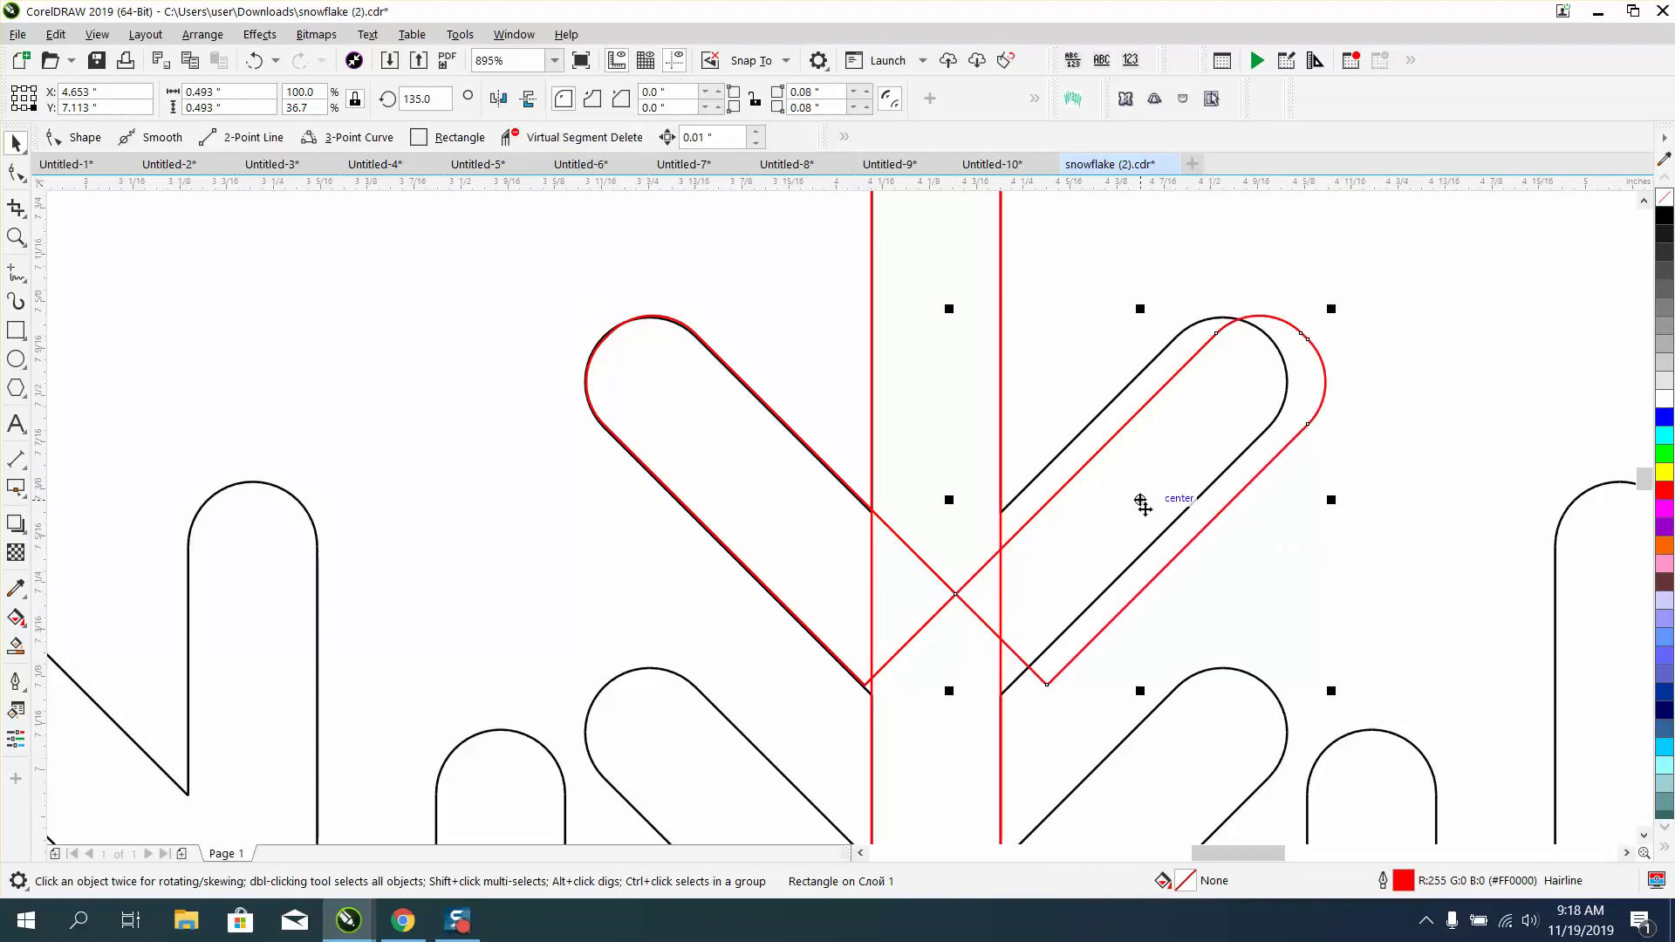
pyautogui.moveTo(1143, 505); pyautogui.dragTo(1103, 501)
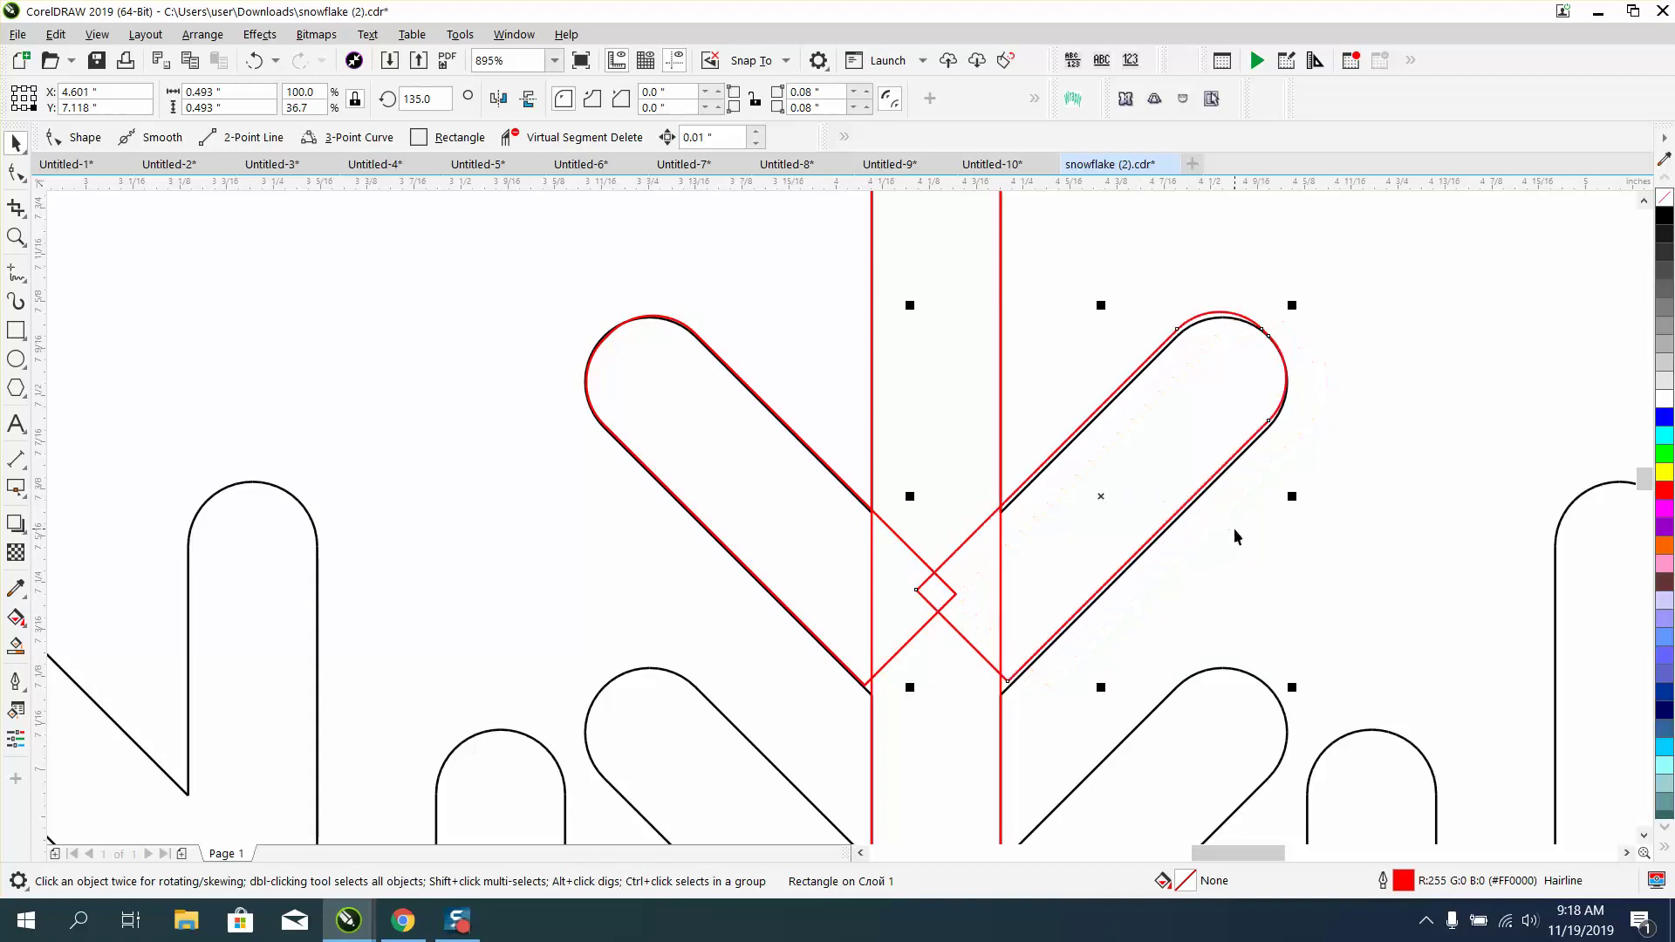
pyautogui.press('Down')
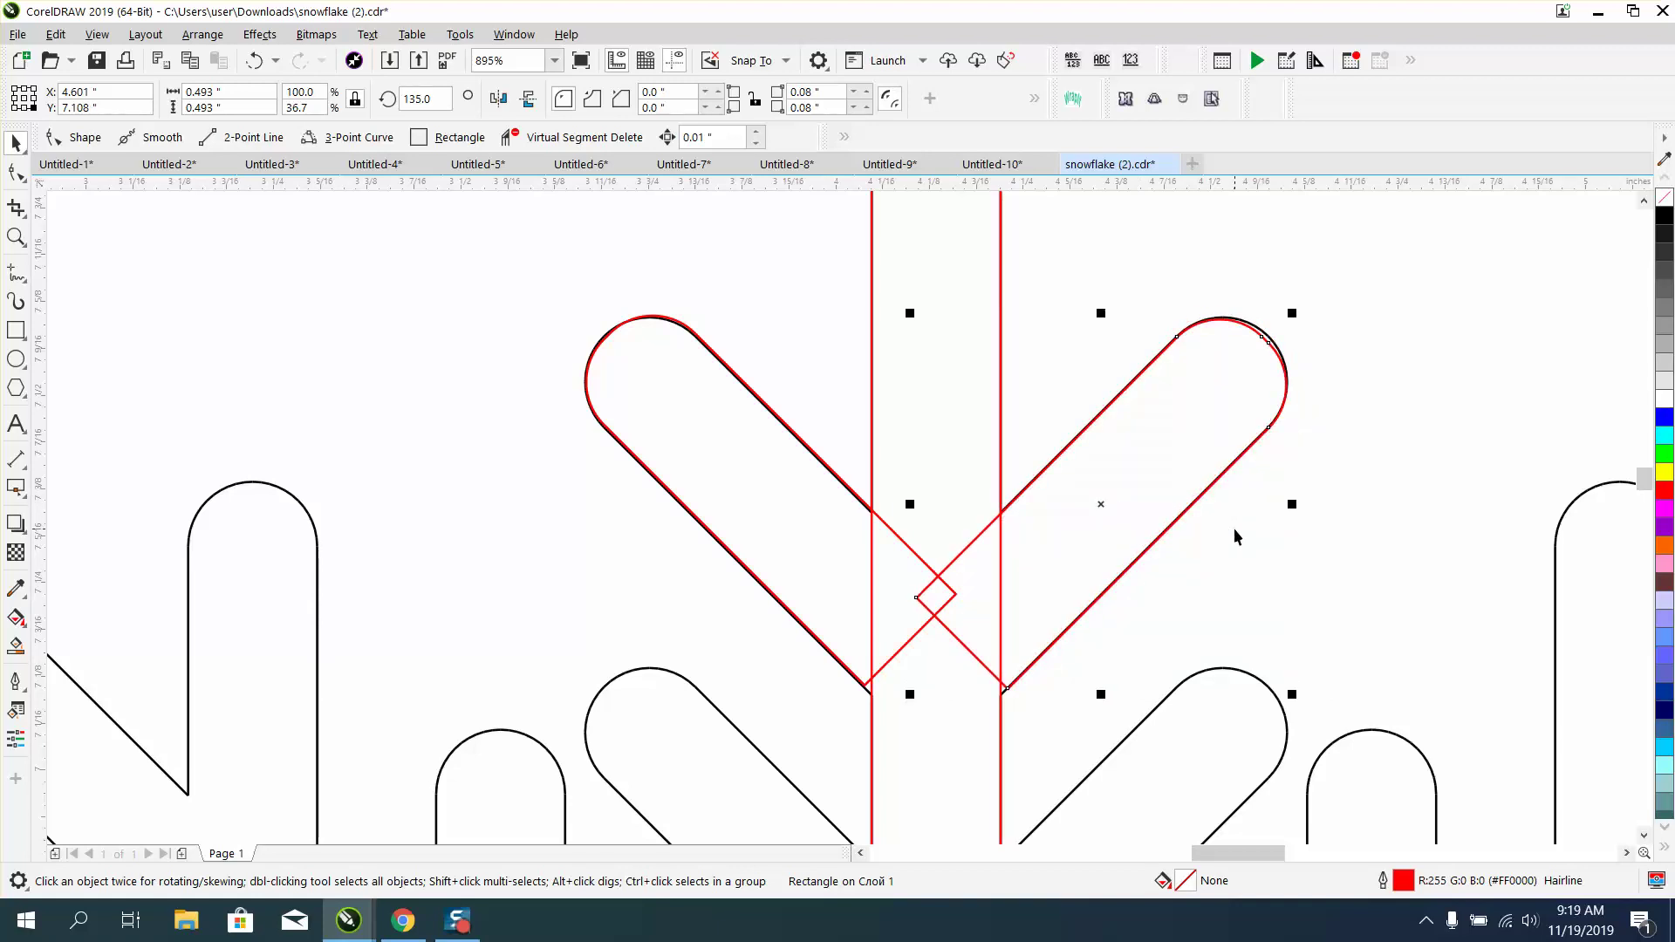
pyautogui.scroll(-3, 1234, 536)
# Duplicate the red V with Ctrl+D, move it onto the lower branch pair, and nudge its left arm
pyautogui.moveTo(888, 410); pyautogui.dragTo(1280, 625)
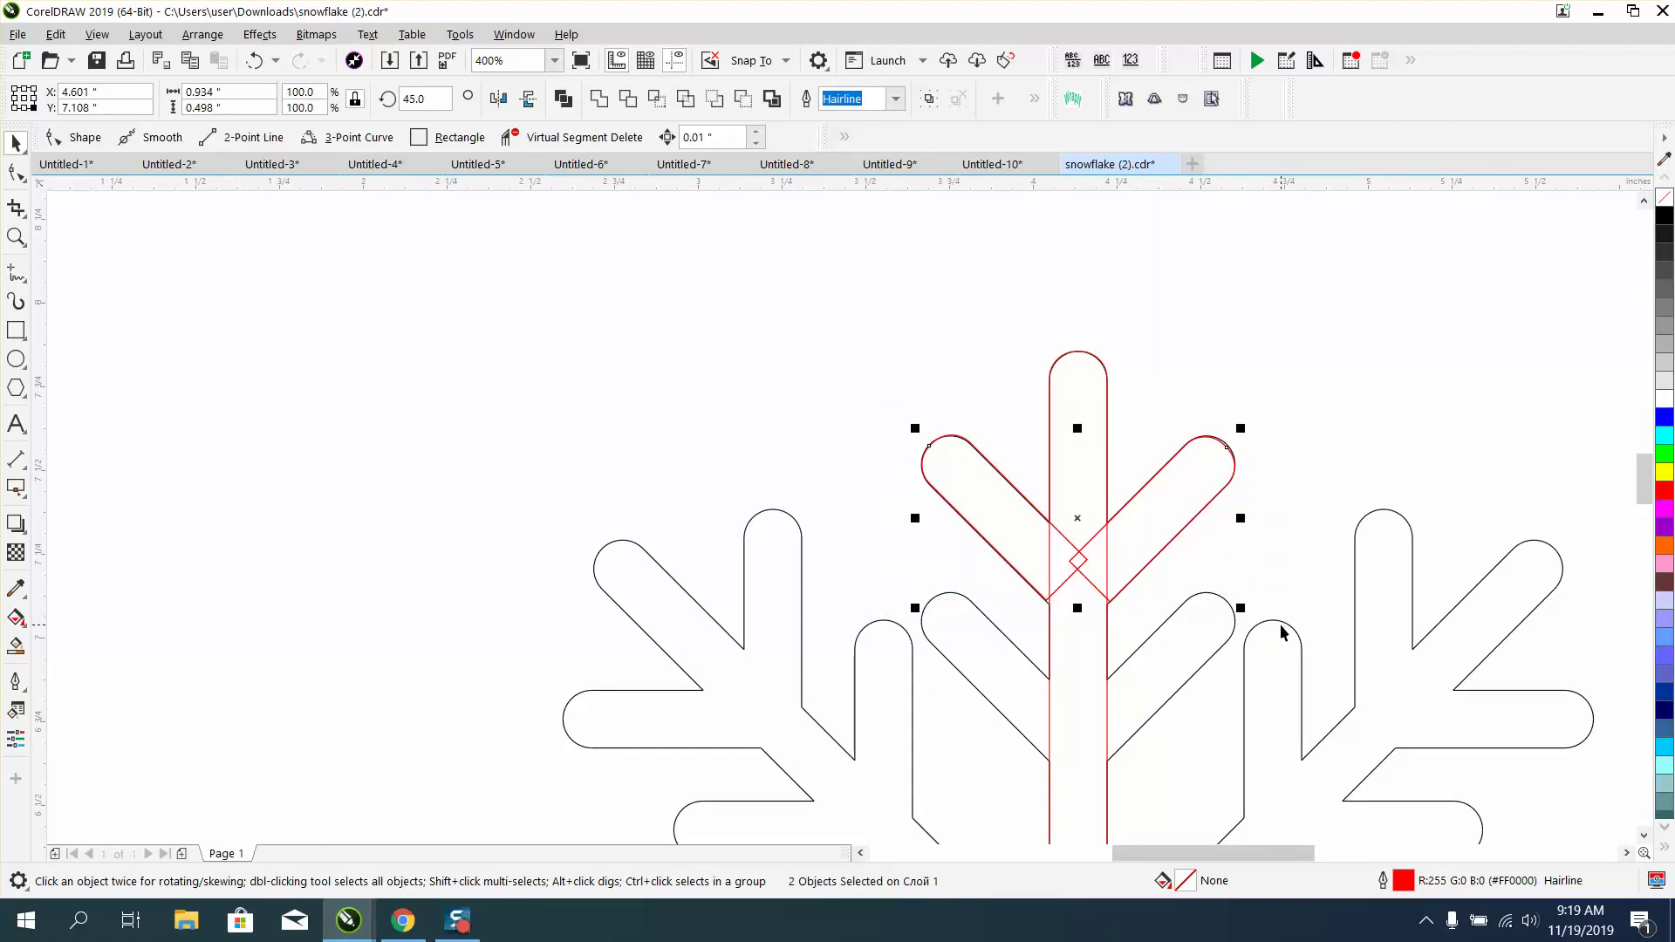
pyautogui.hotkey('ctrl', 'd')
pyautogui.press('Down')
pyautogui.press('Down')
pyautogui.press('Down')
pyautogui.press('Down')
pyautogui.press('Down')
pyautogui.press('Down')
pyautogui.press('Down')
pyautogui.press('Down')
pyautogui.press('Down')
pyautogui.press('Down')
pyautogui.press('Down')
pyautogui.press('Down')
pyautogui.press('Down')
pyautogui.press('Down')
pyautogui.press('Down')
pyautogui.press('Down')
pyautogui.press('Down')
pyautogui.press('Down')
pyautogui.press('Down')
pyautogui.press('Down')
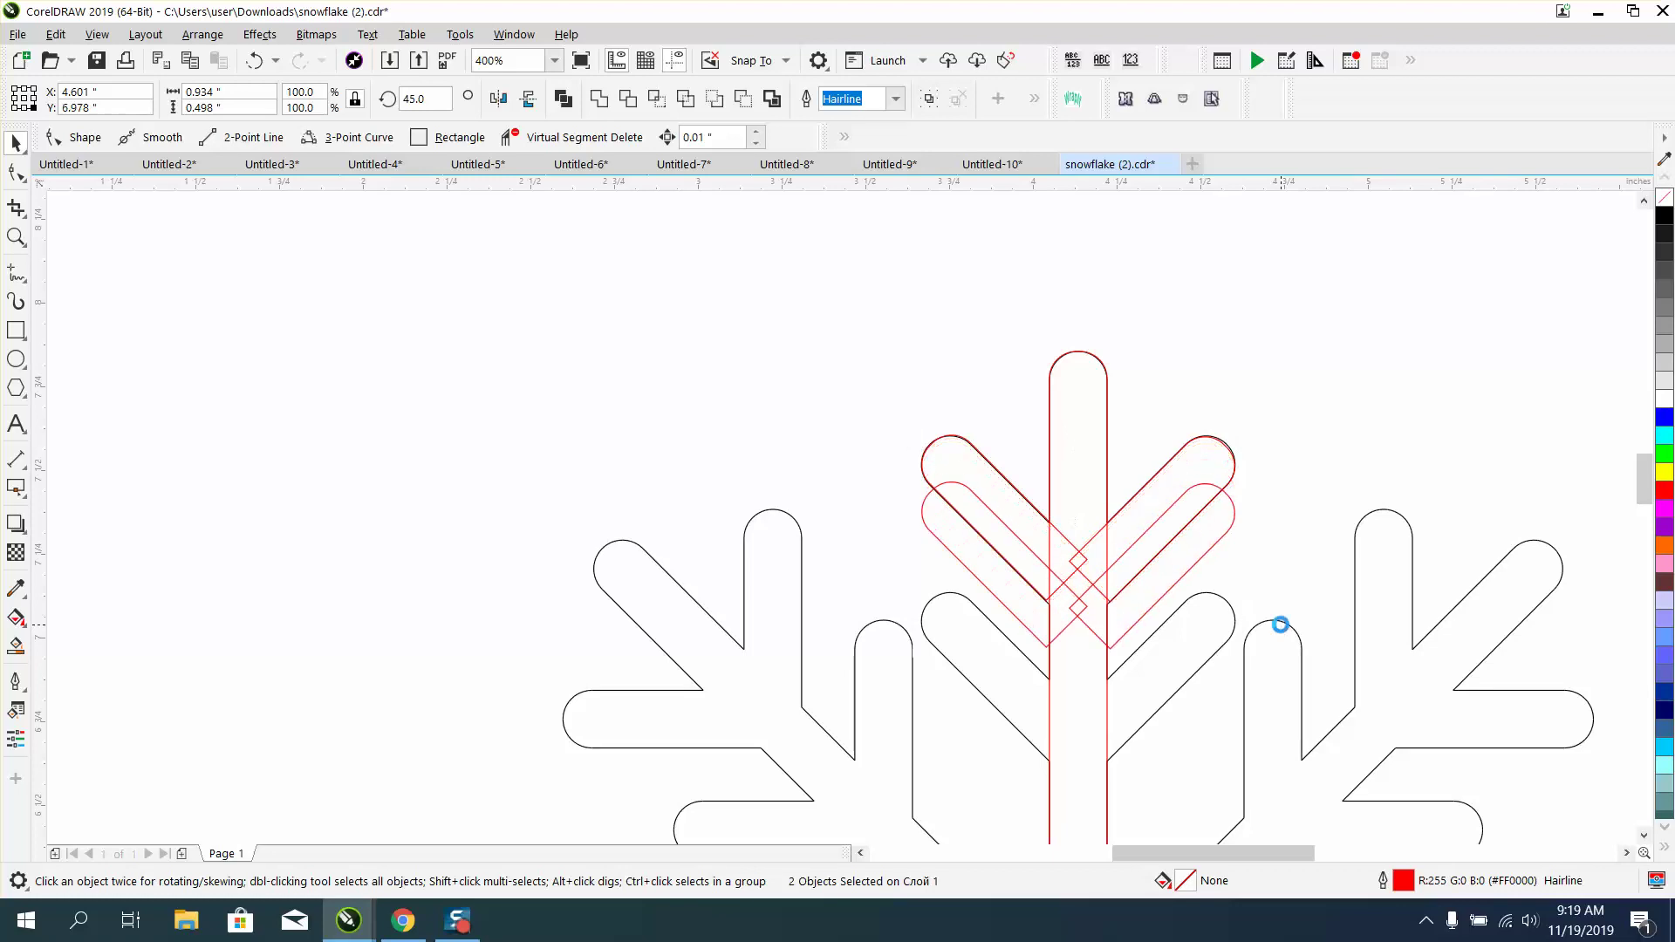
pyautogui.press('Down')
pyautogui.press('Down')
pyautogui.press('Down')
pyautogui.press('Down')
pyautogui.press('Down')
pyautogui.press('Down')
pyautogui.press('Down')
pyautogui.press('Down')
pyautogui.press('Down')
pyautogui.press('Down')
pyautogui.press('Down')
pyautogui.press('Down')
pyautogui.press('Down')
pyautogui.press('Down')
pyautogui.press('Down')
pyautogui.press('Down')
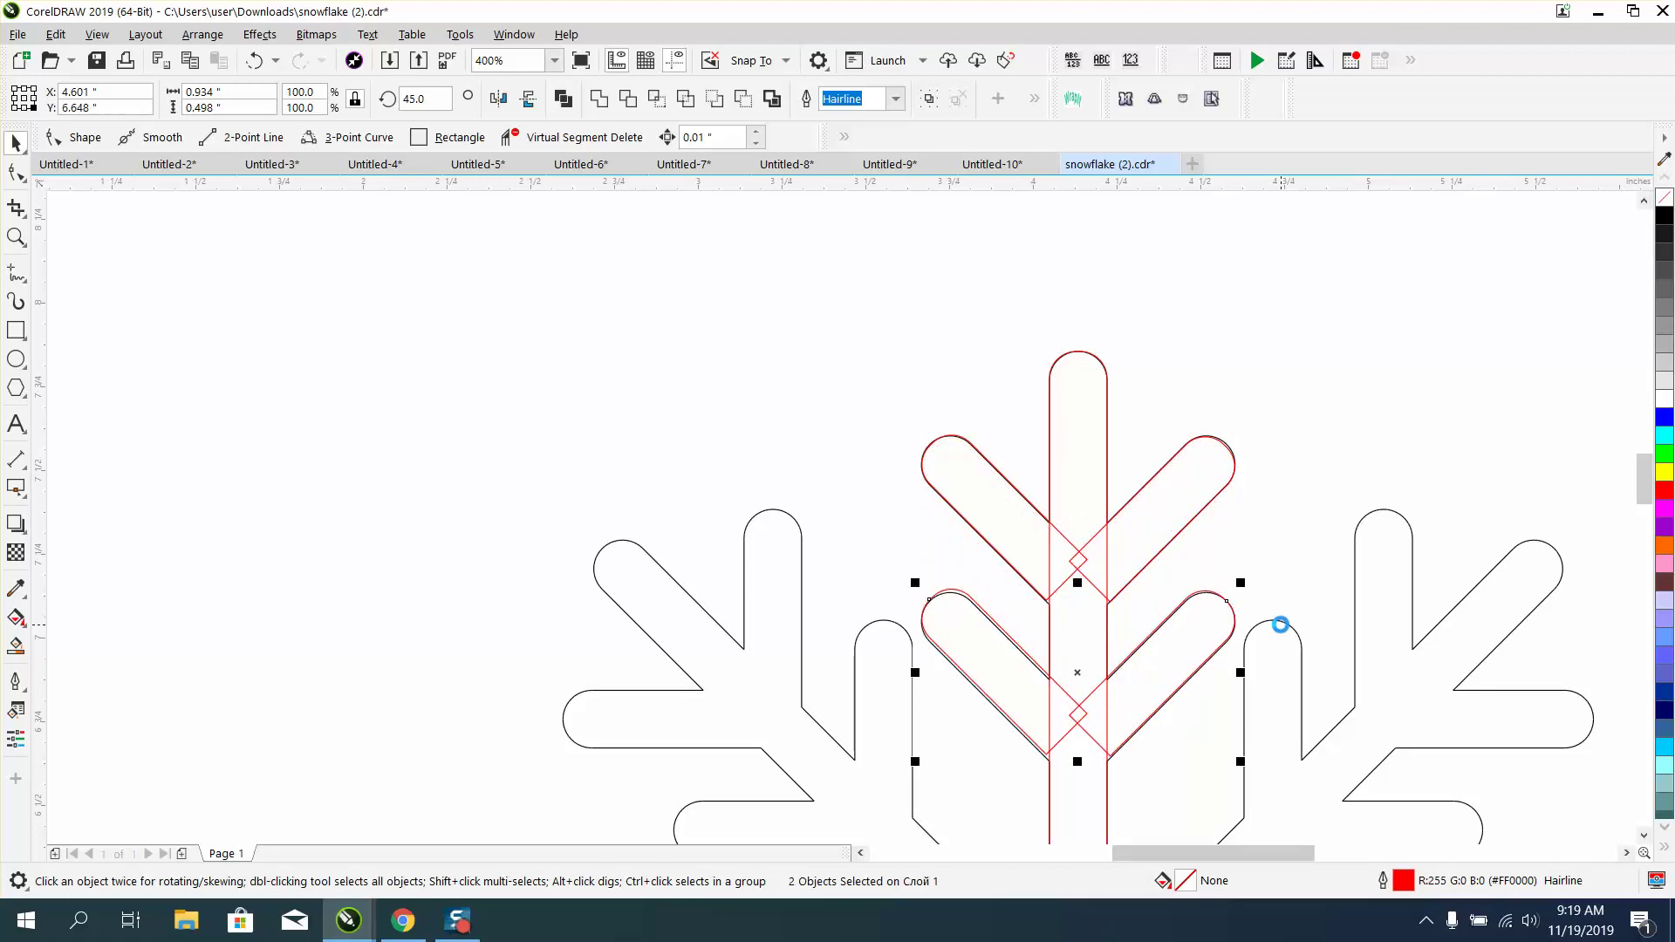
pyautogui.click(1029, 630)
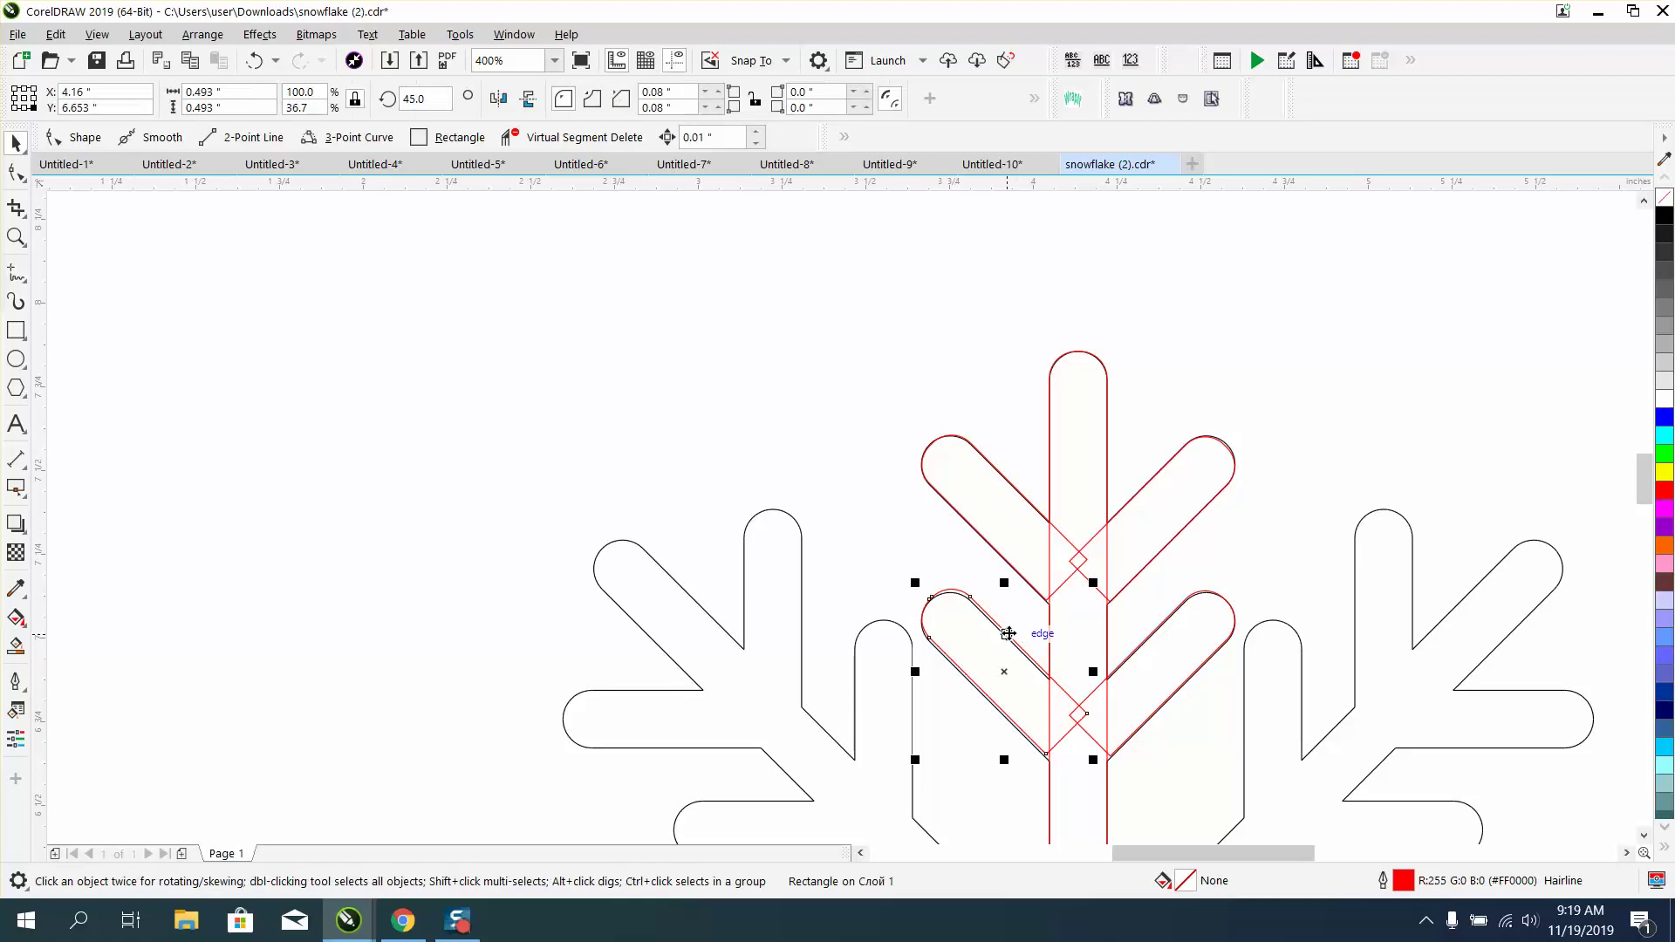
pyautogui.press('Down')
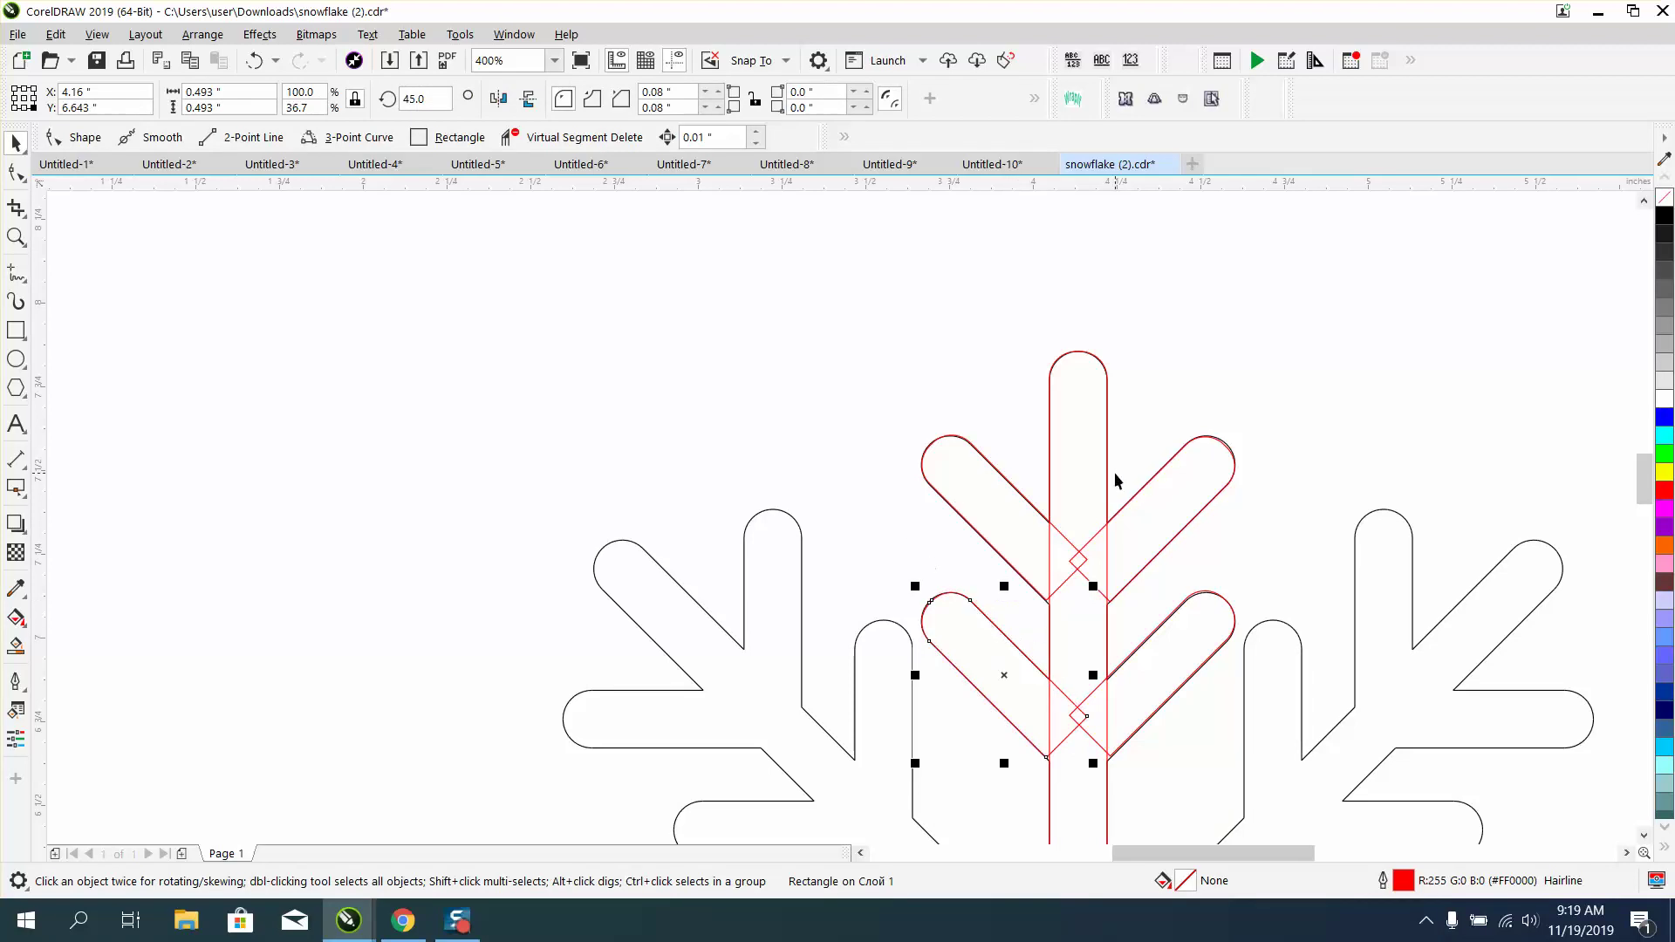
pyautogui.scroll(-1, 1098, 497)
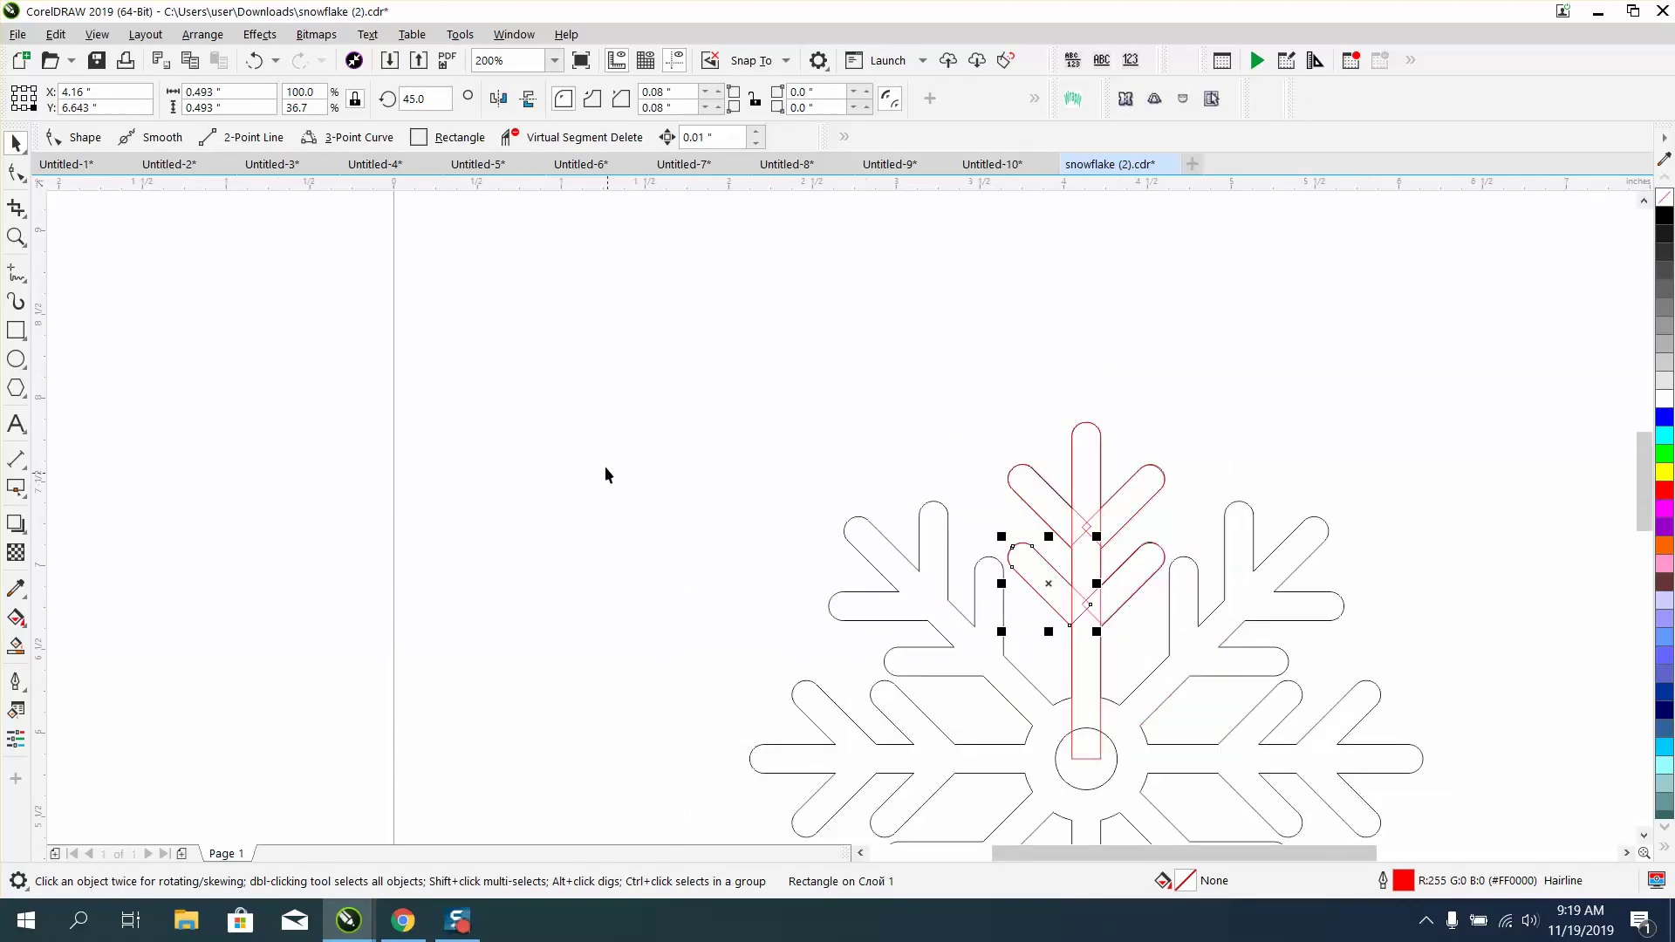
pyautogui.click(672, 398)
pyautogui.scroll(-1, 679, 398)
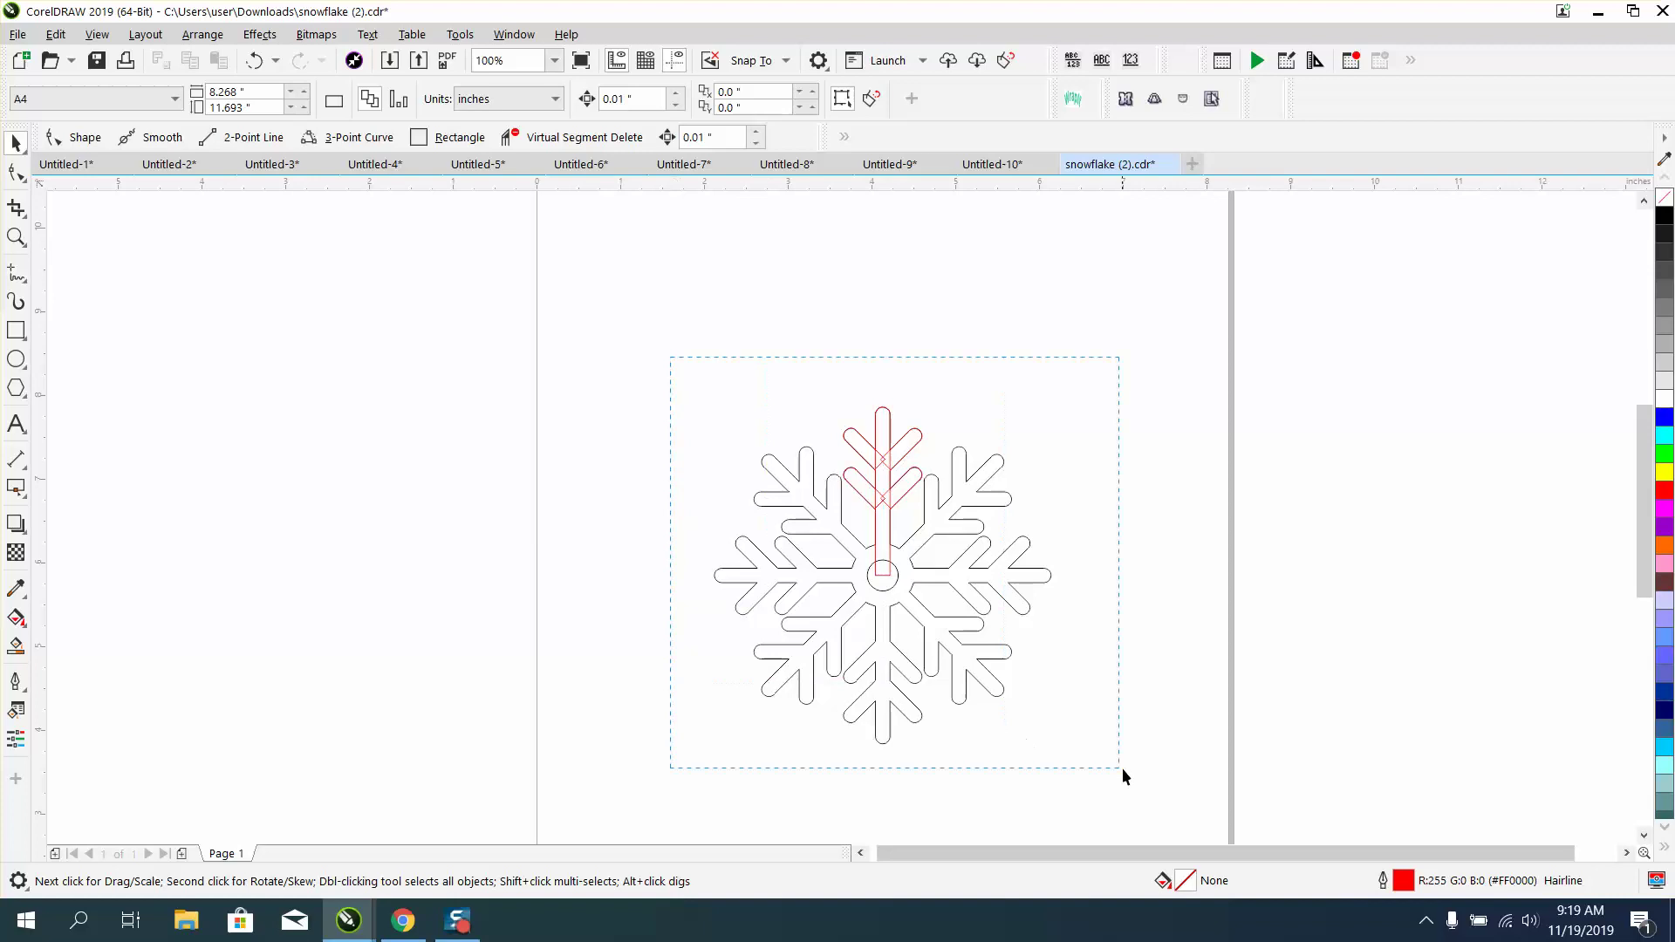
# Set the nudge distance to 5" and nudge the black snowflake group left
pyautogui.moveTo(1122, 769); pyautogui.dragTo(1148, 780)
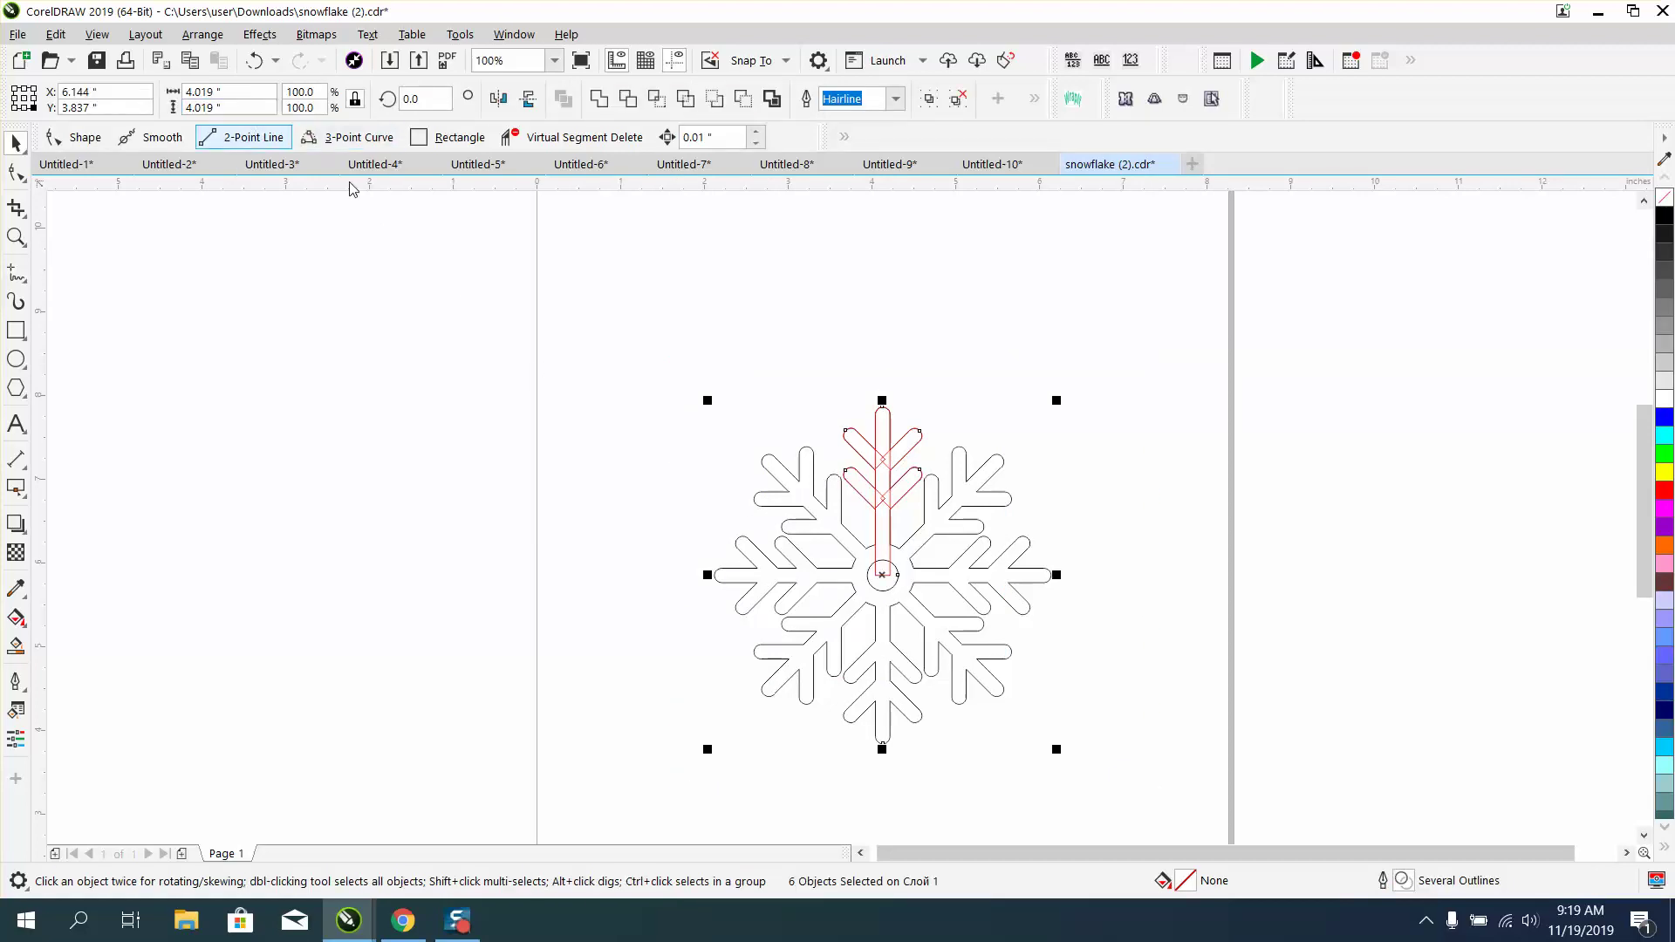
pyautogui.click(584, 305)
pyautogui.click(711, 137)
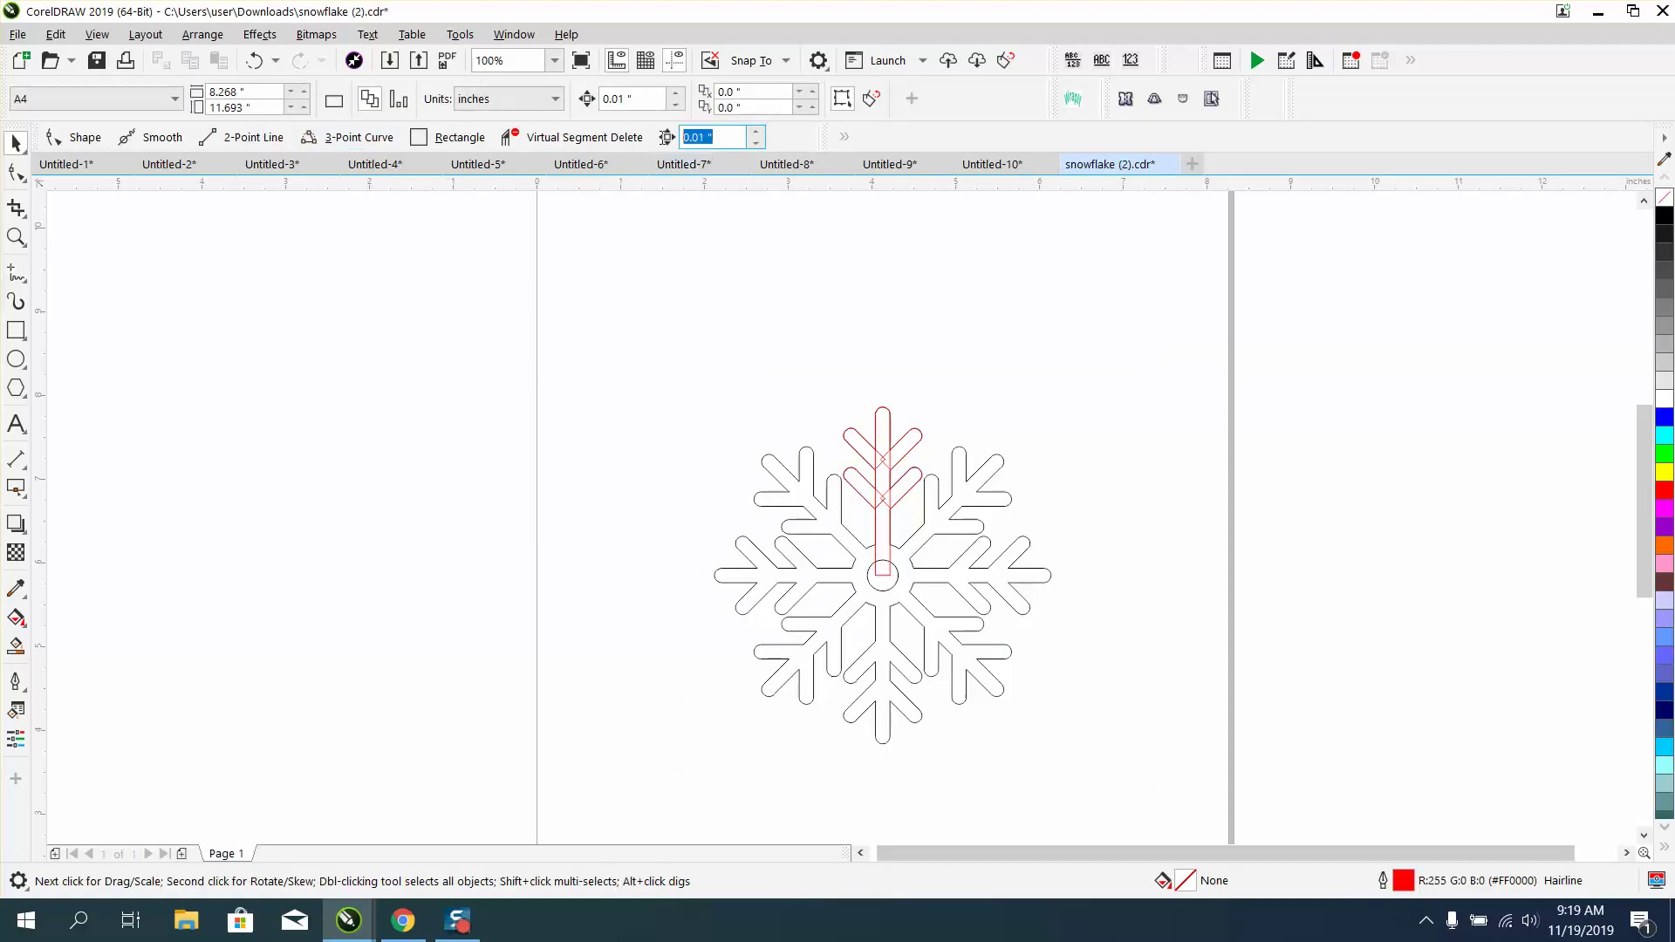
pyautogui.write('5')
pyautogui.click(1005, 465)
pyautogui.press('Left')
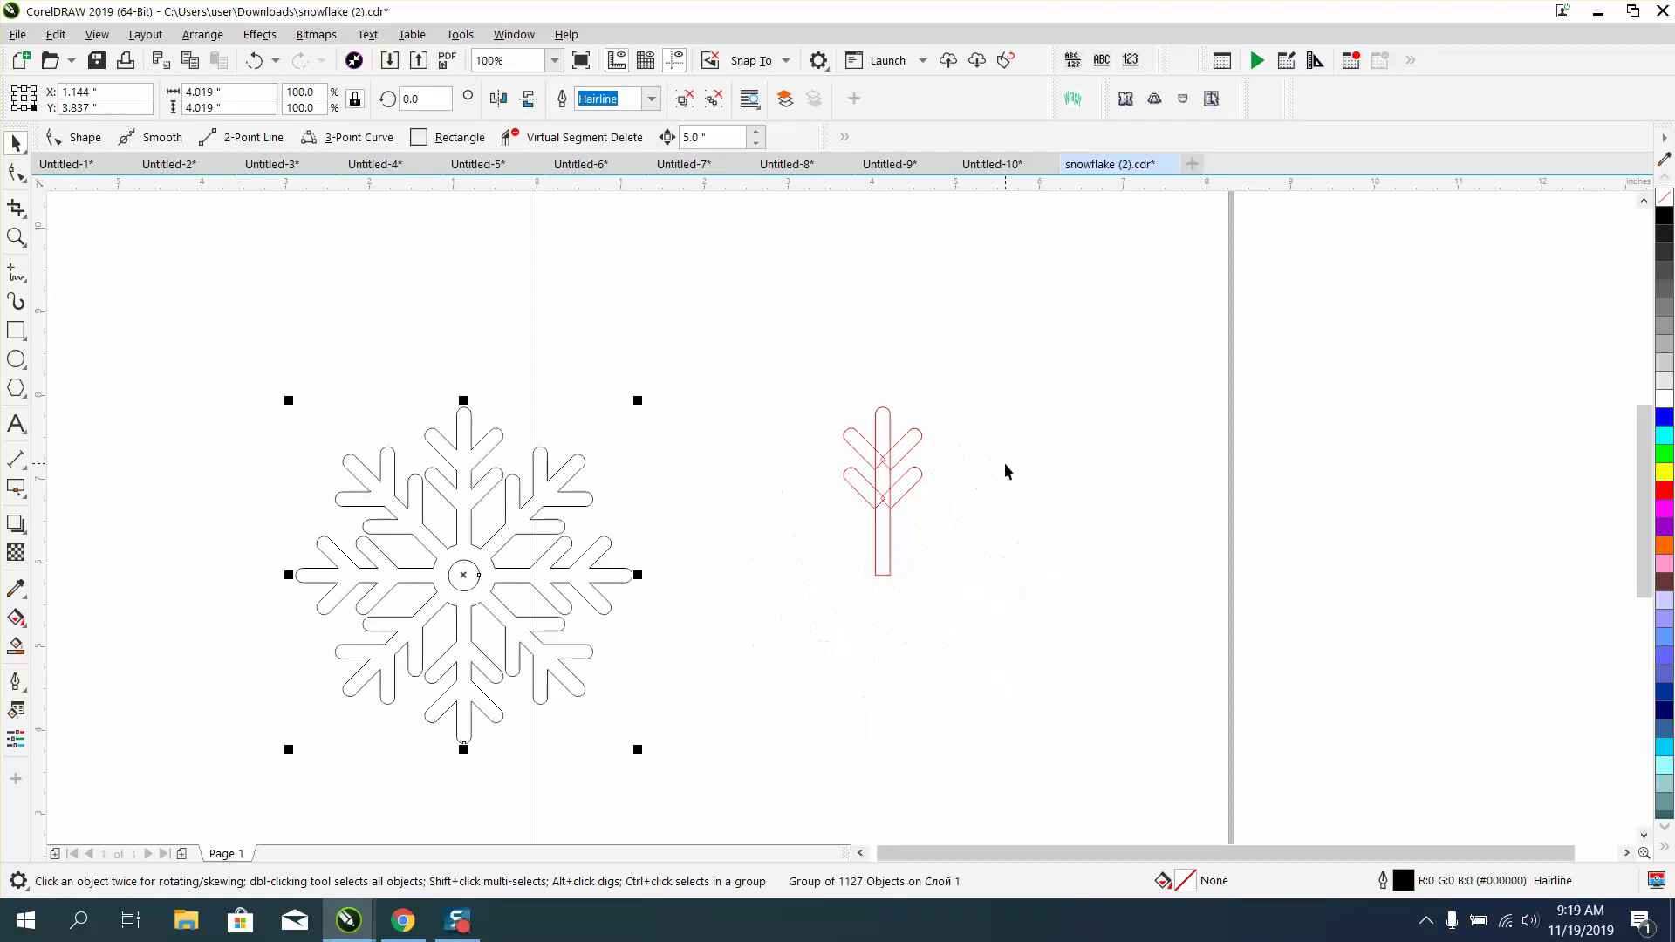
# Weld the red branch pieces into a single curve
pyautogui.moveTo(762, 365); pyautogui.dragTo(1055, 683)
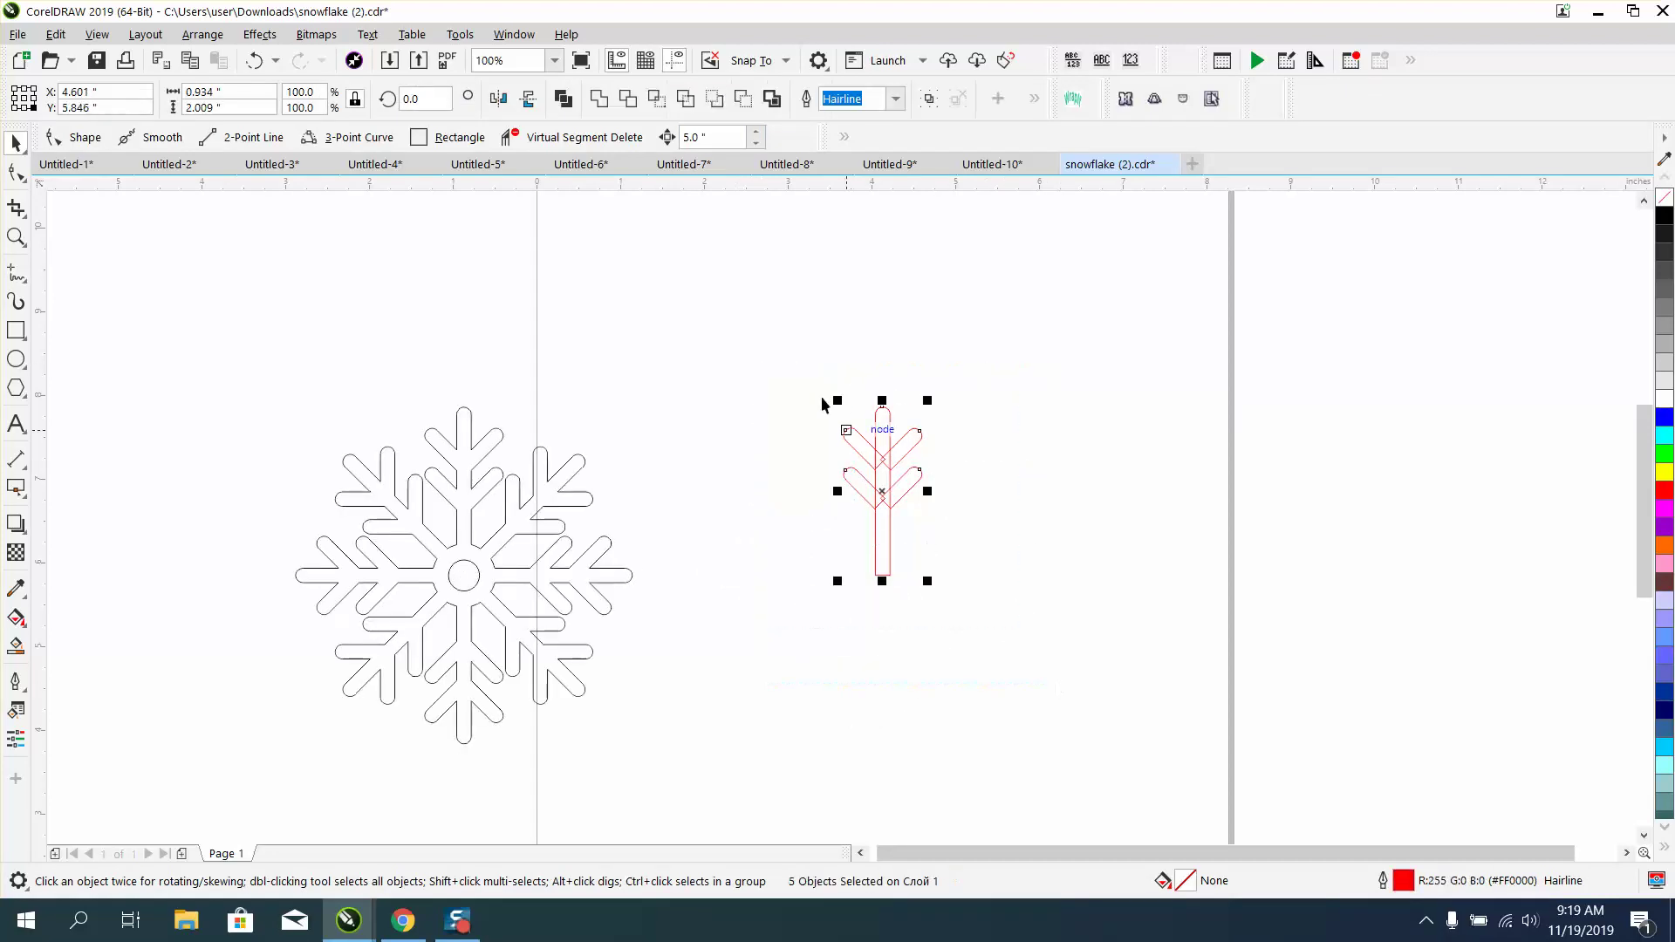
pyautogui.click(596, 97)
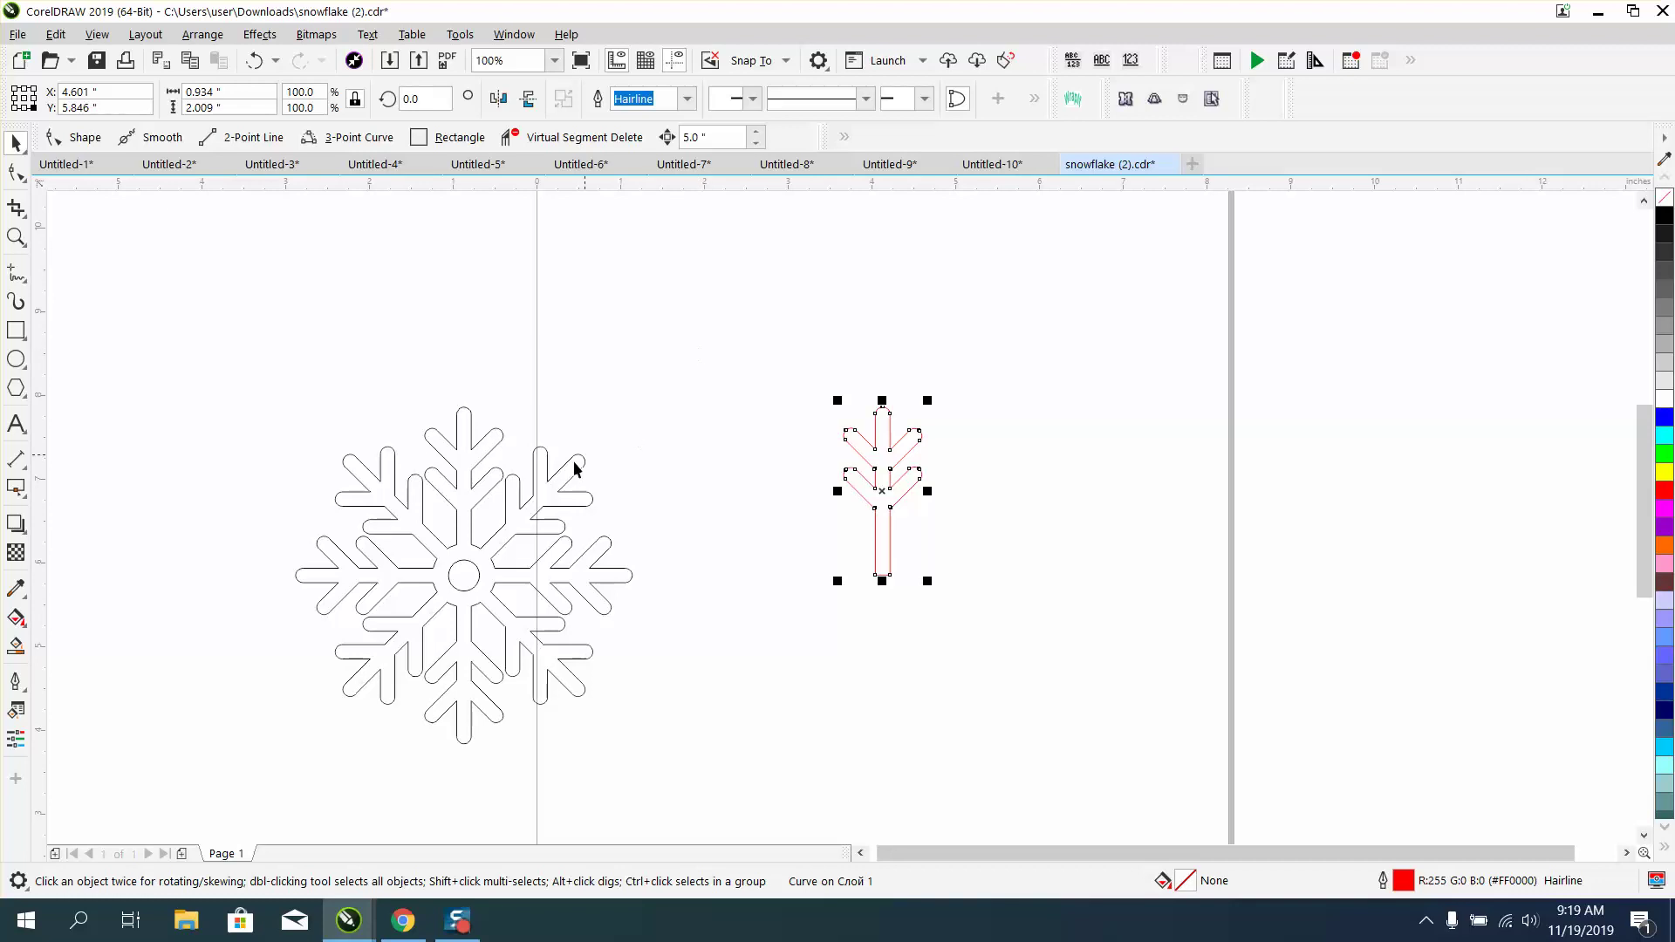
pyautogui.click(501, 480)
pyautogui.click(500, 480)
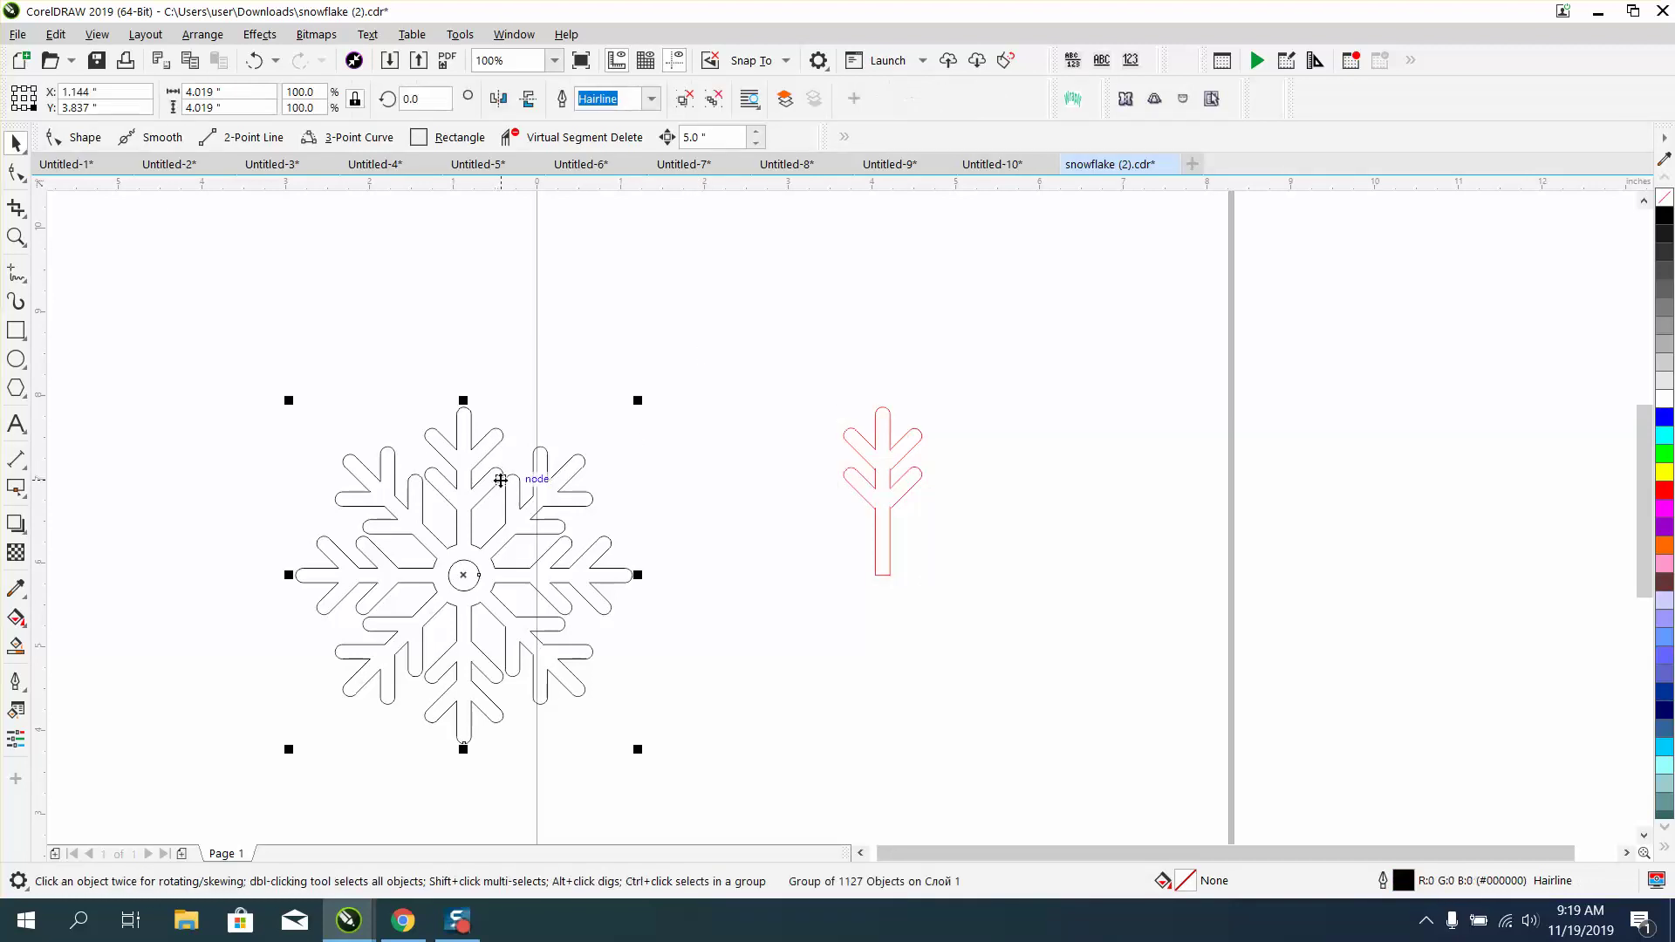
pyautogui.press('Right')
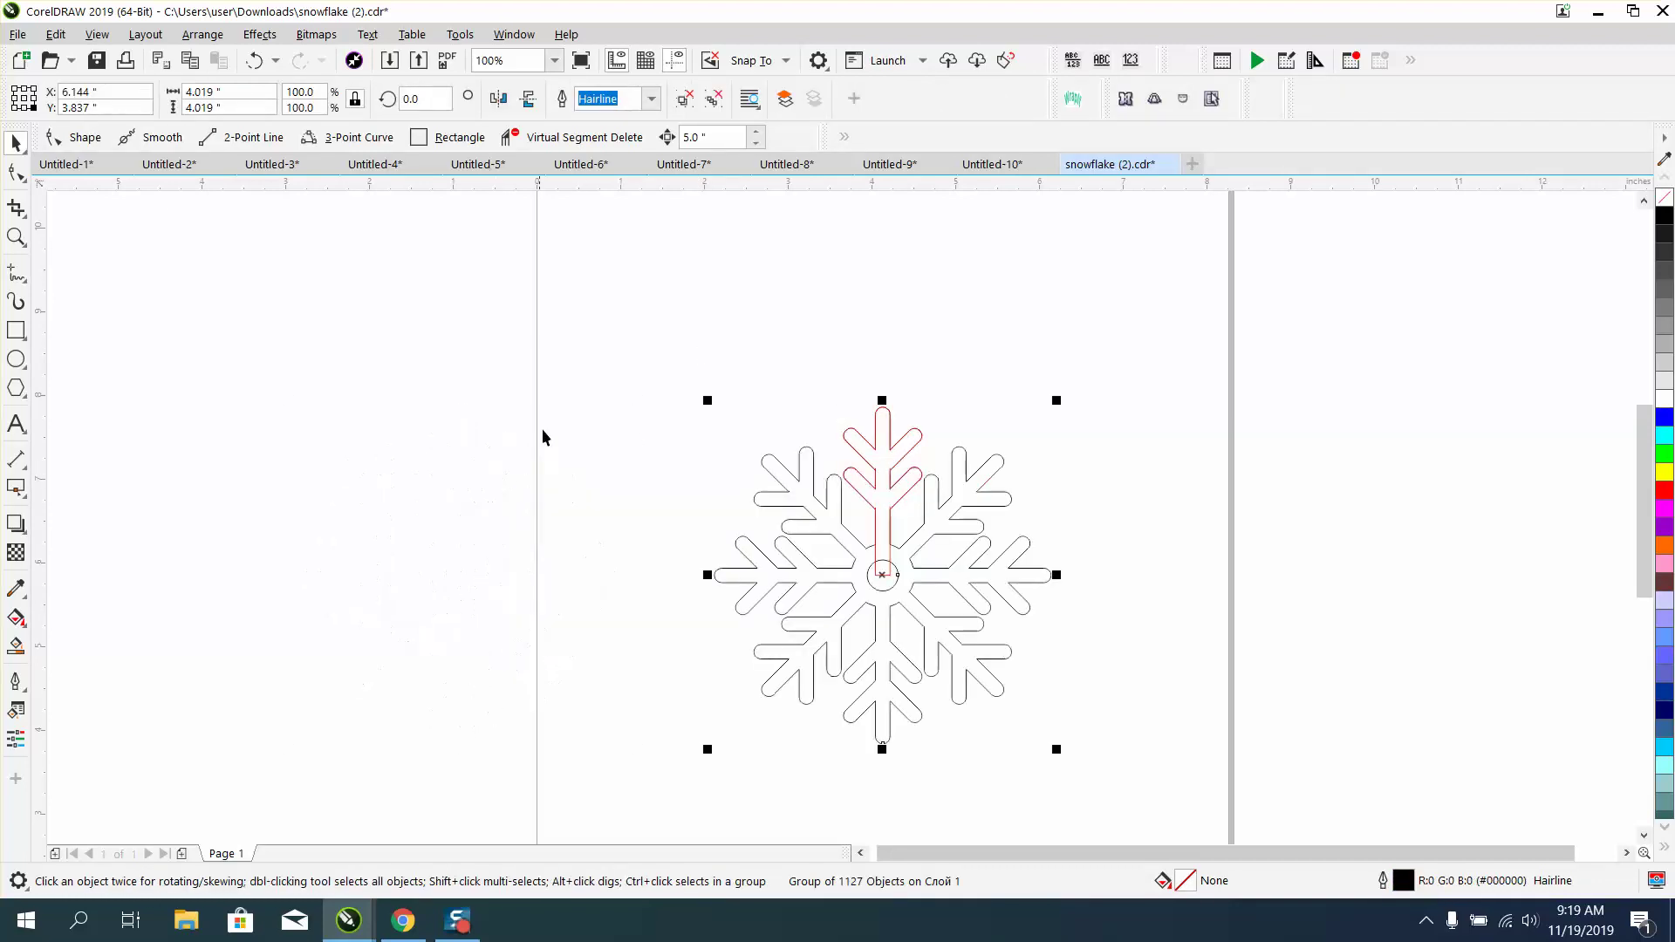
# Move the black snowflake group 5" left, clear of the welded red curve
pyautogui.moveTo(643, 365); pyautogui.dragTo(1142, 776)
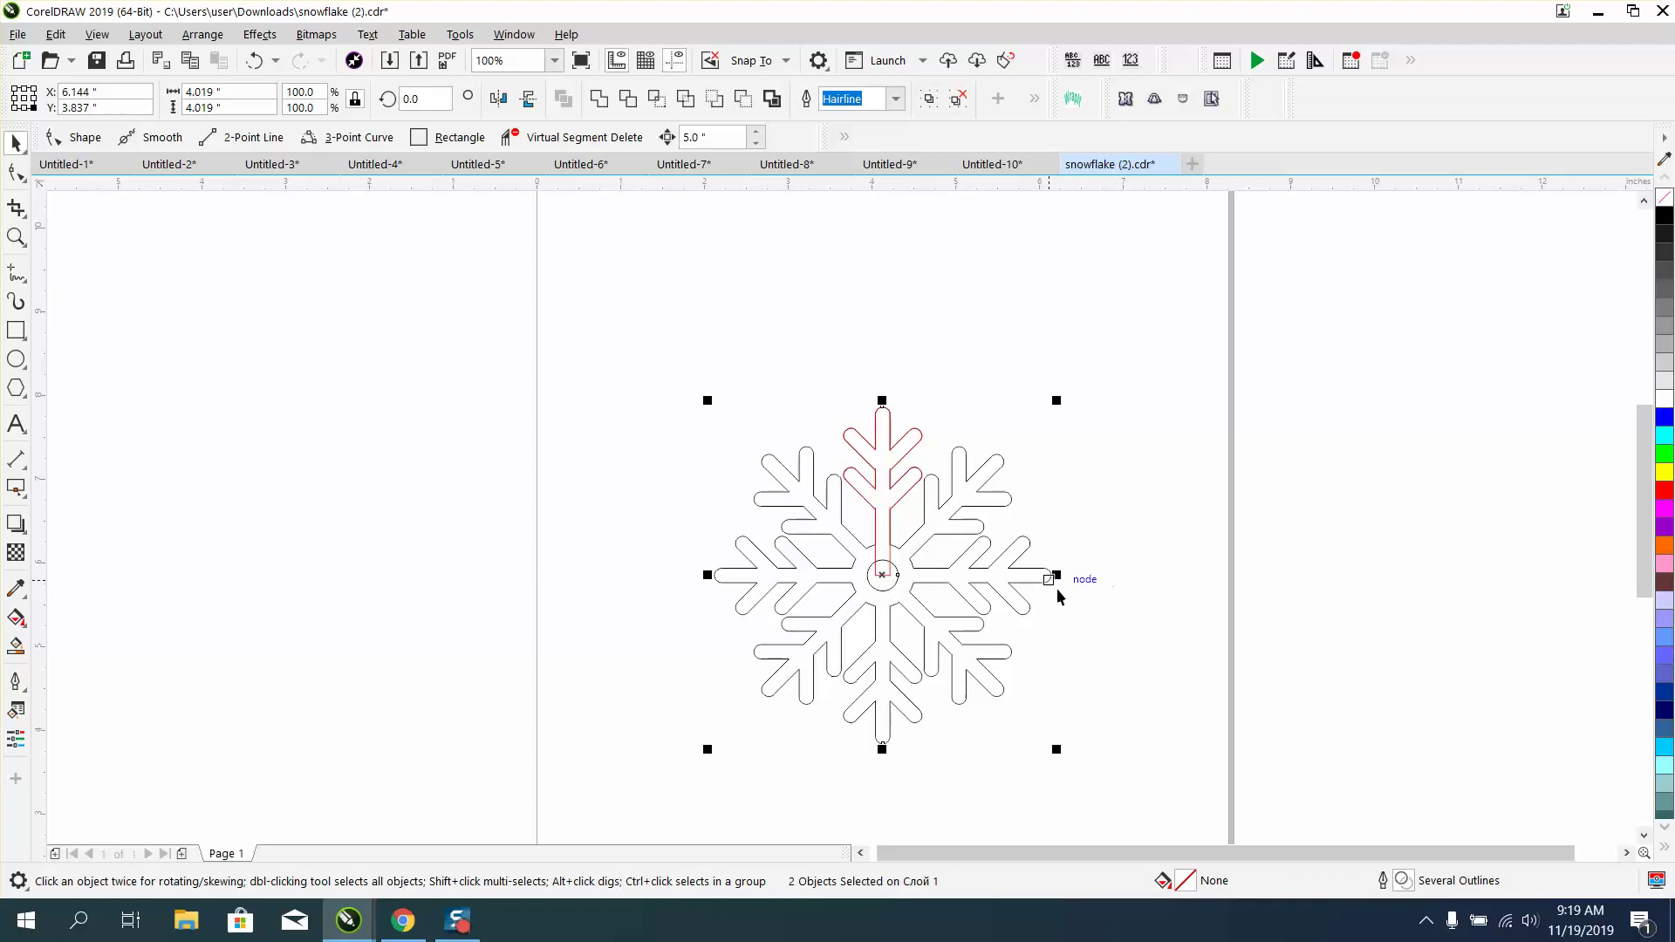
pyautogui.press('Left')
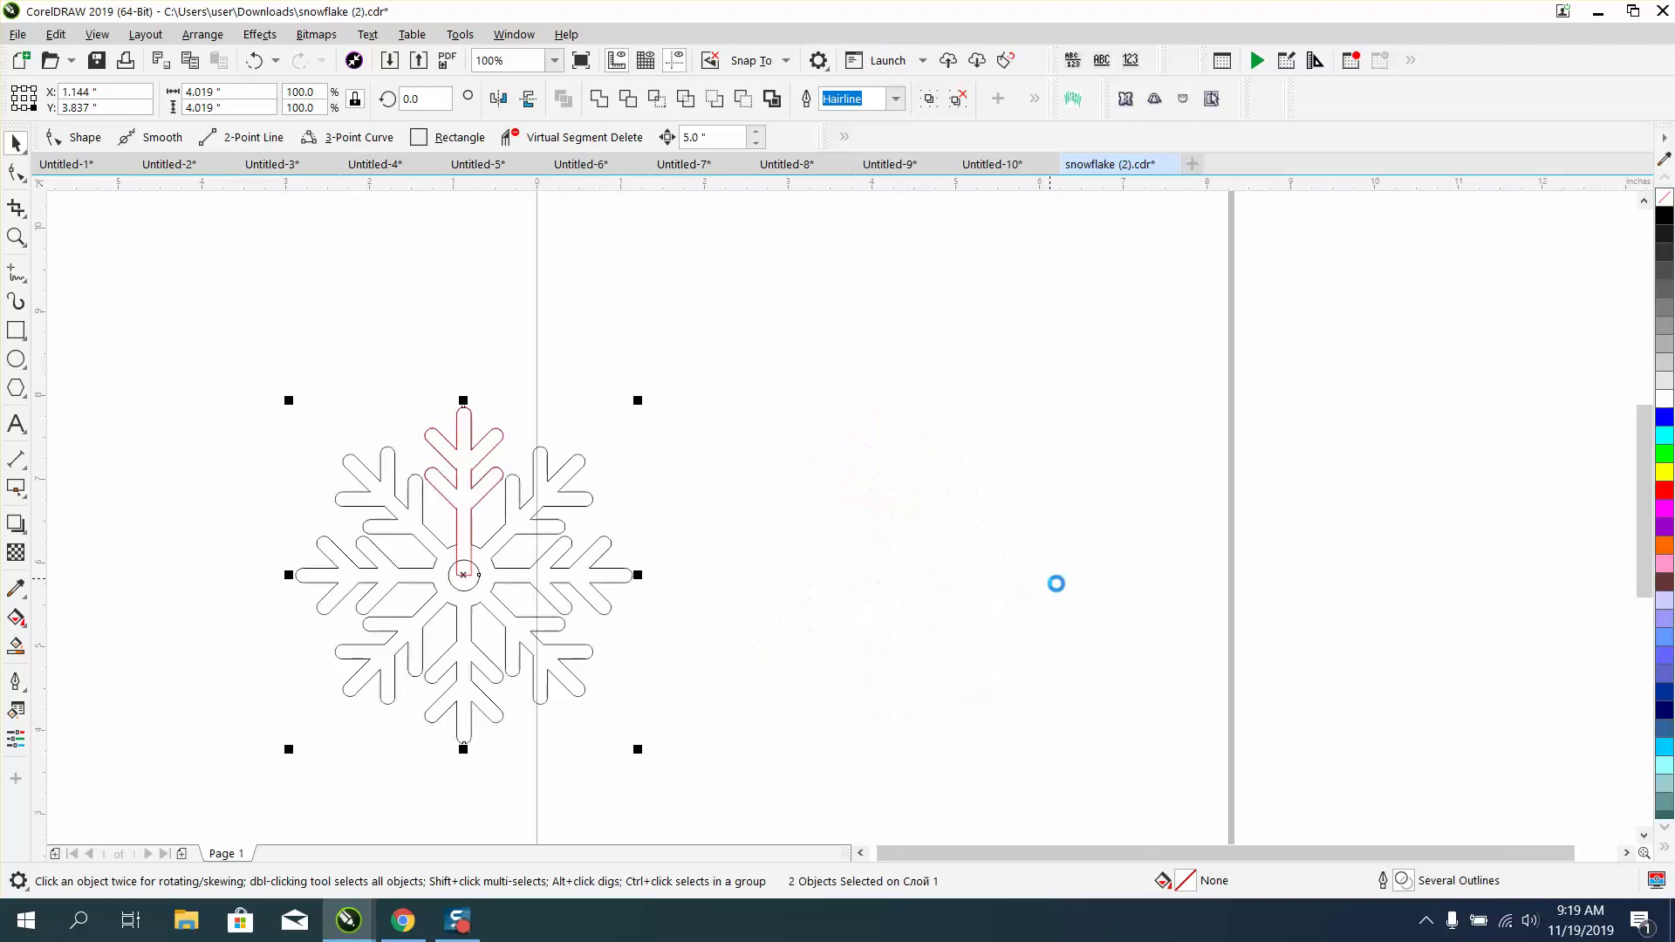
pyautogui.press('Right')
pyautogui.click(1090, 567)
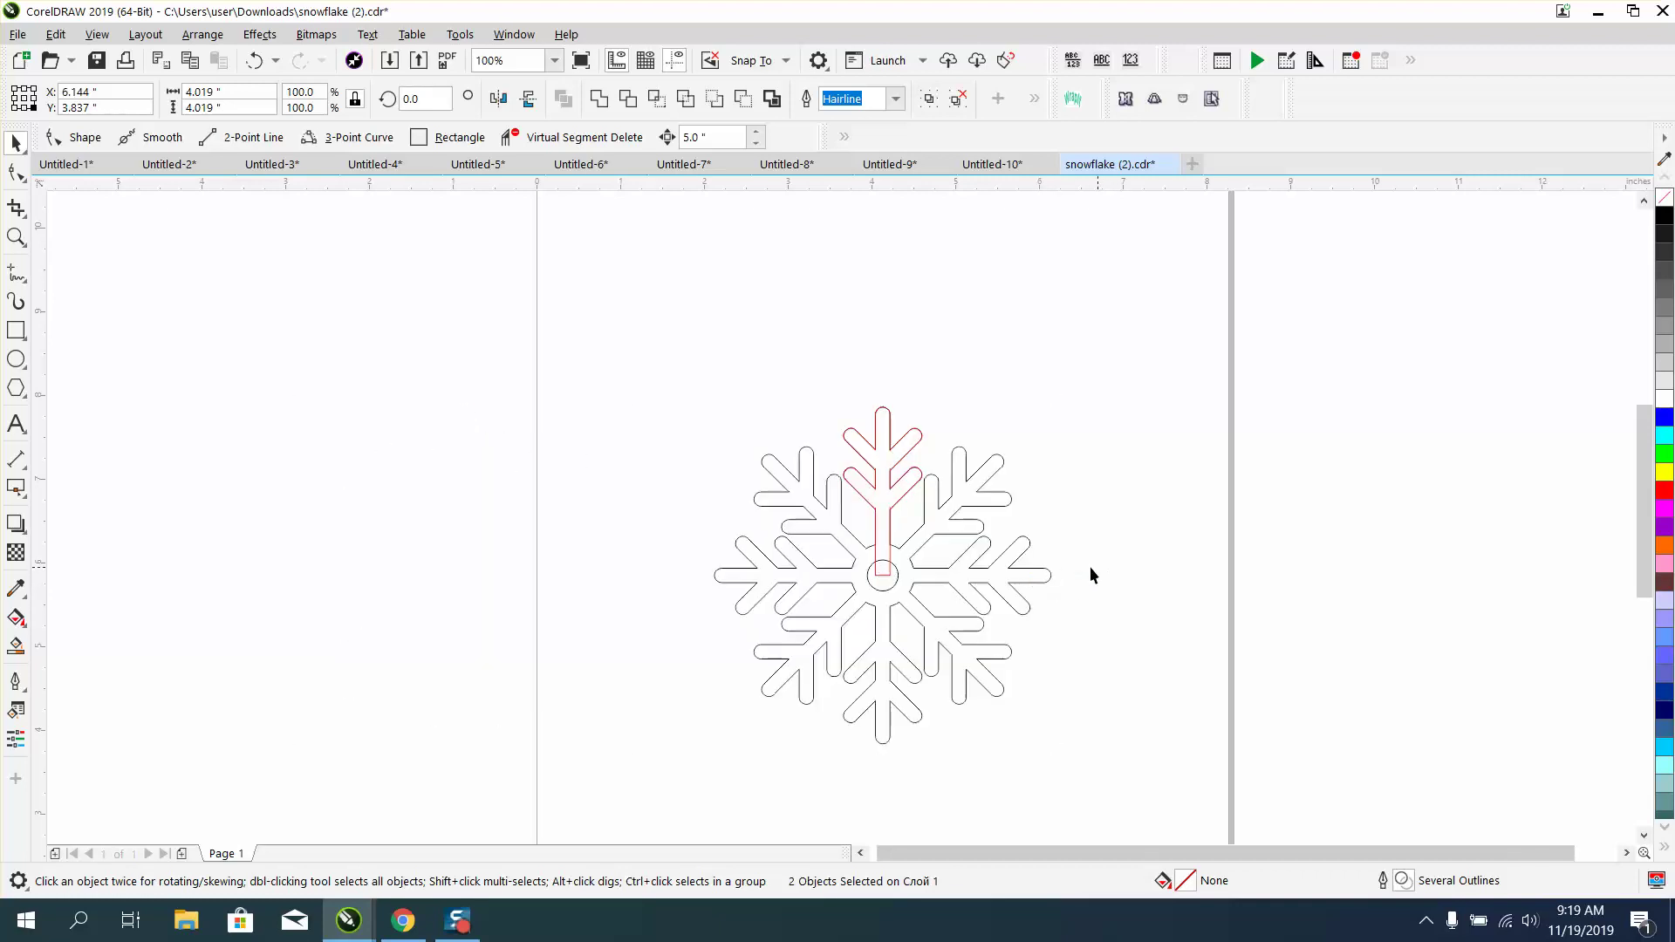
pyautogui.click(1046, 567)
pyautogui.press('Left')
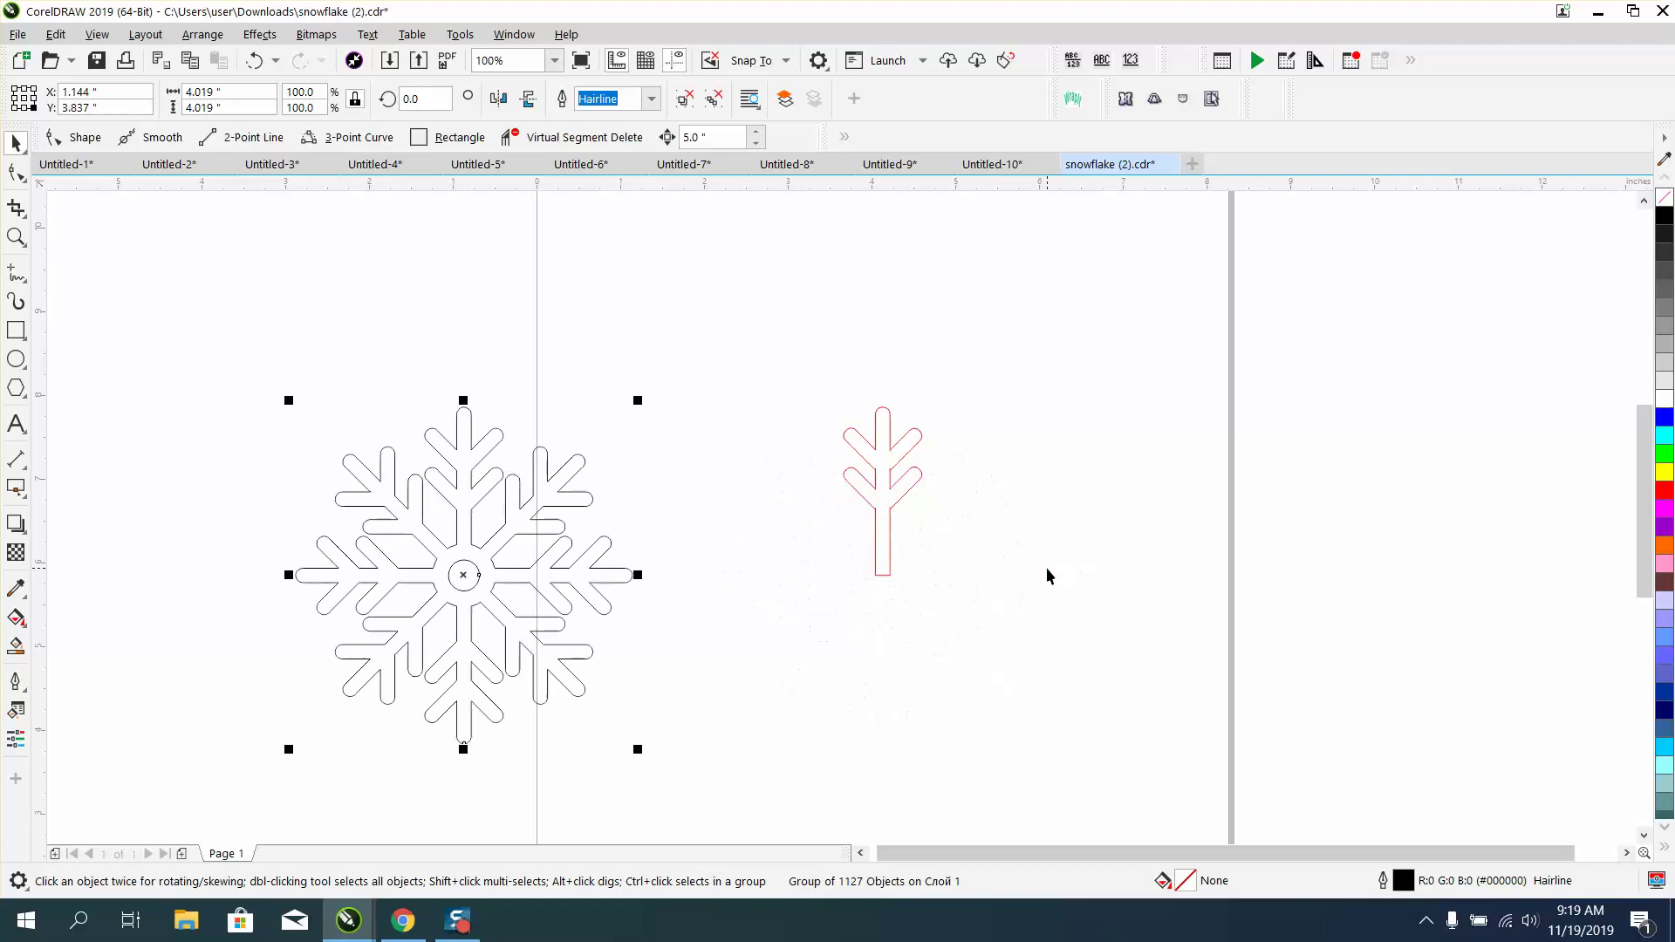
# Drag a horizontal guideline to the red arm's base and a vertical one through its centre
pyautogui.moveTo(691, 183); pyautogui.dragTo(464, 575)
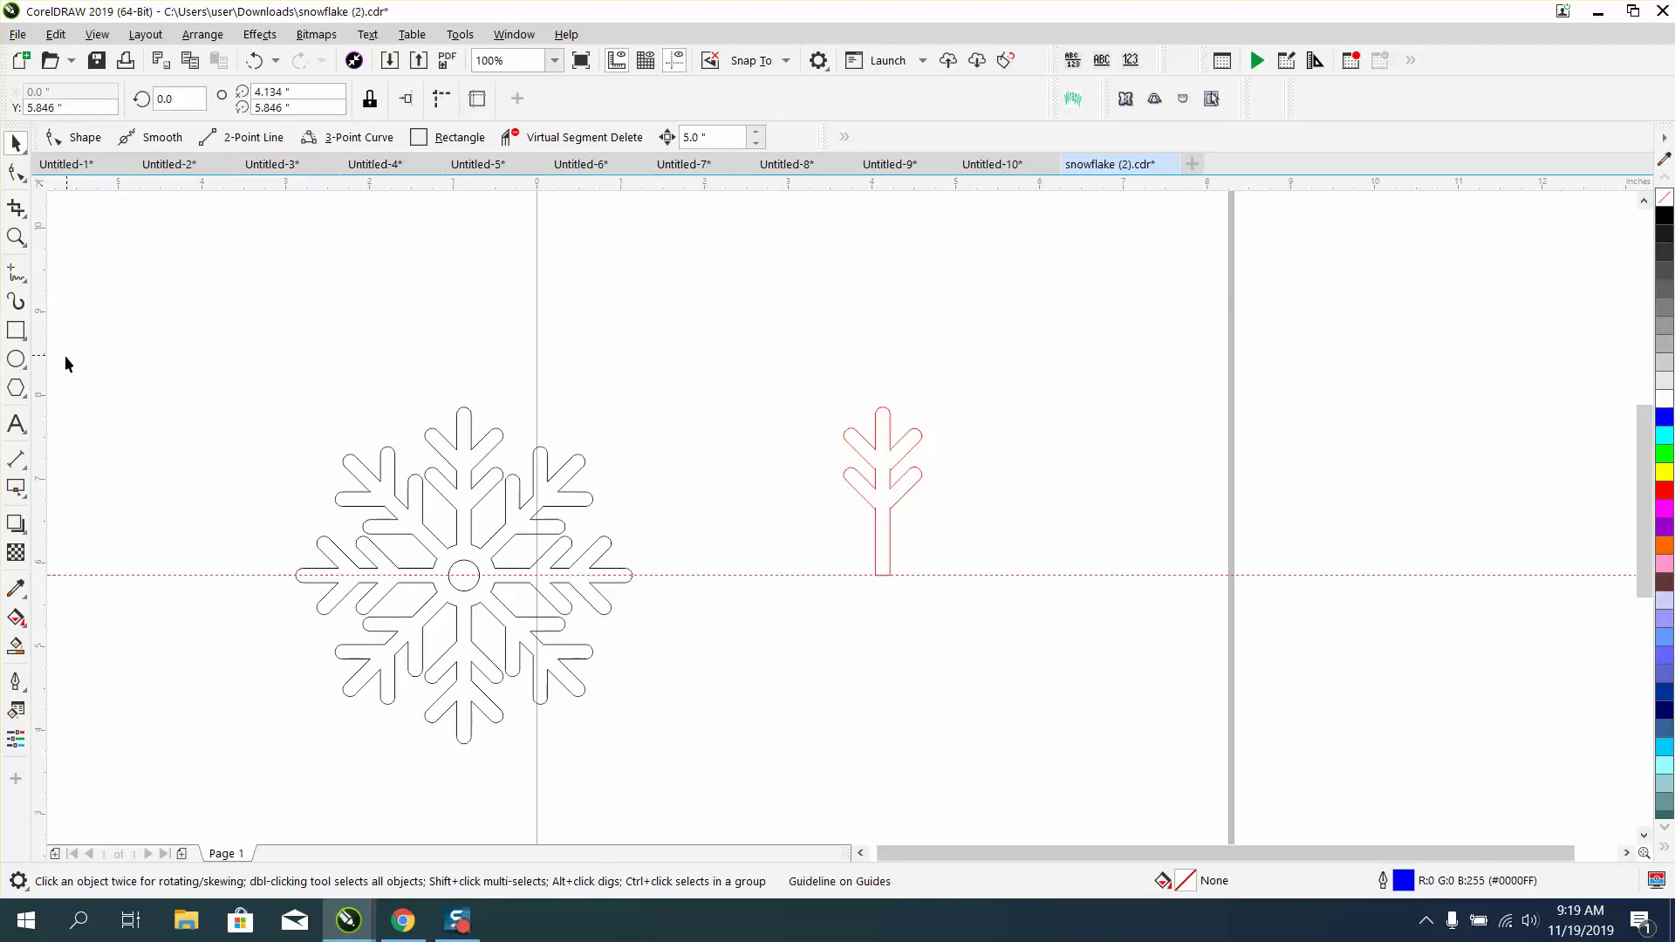
pyautogui.moveTo(39, 361); pyautogui.dragTo(440, 404)
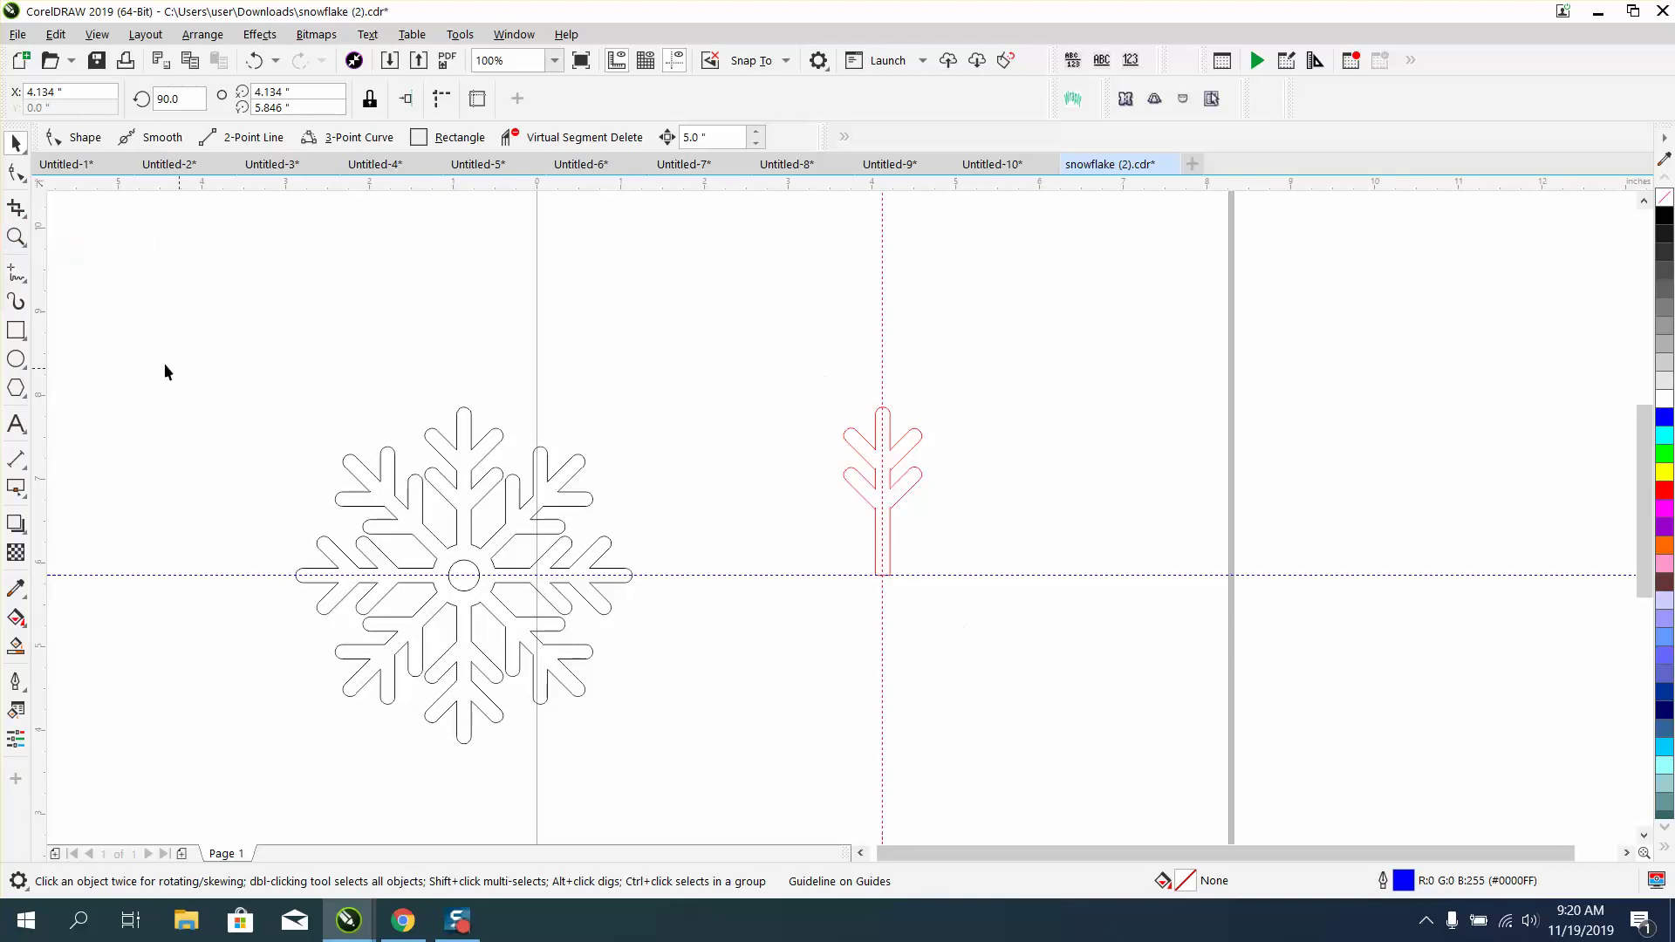
pyautogui.click(15, 237)
# Zoom in closely on the red arm's branch notches
pyautogui.moveTo(775, 385); pyautogui.dragTo(1116, 670)
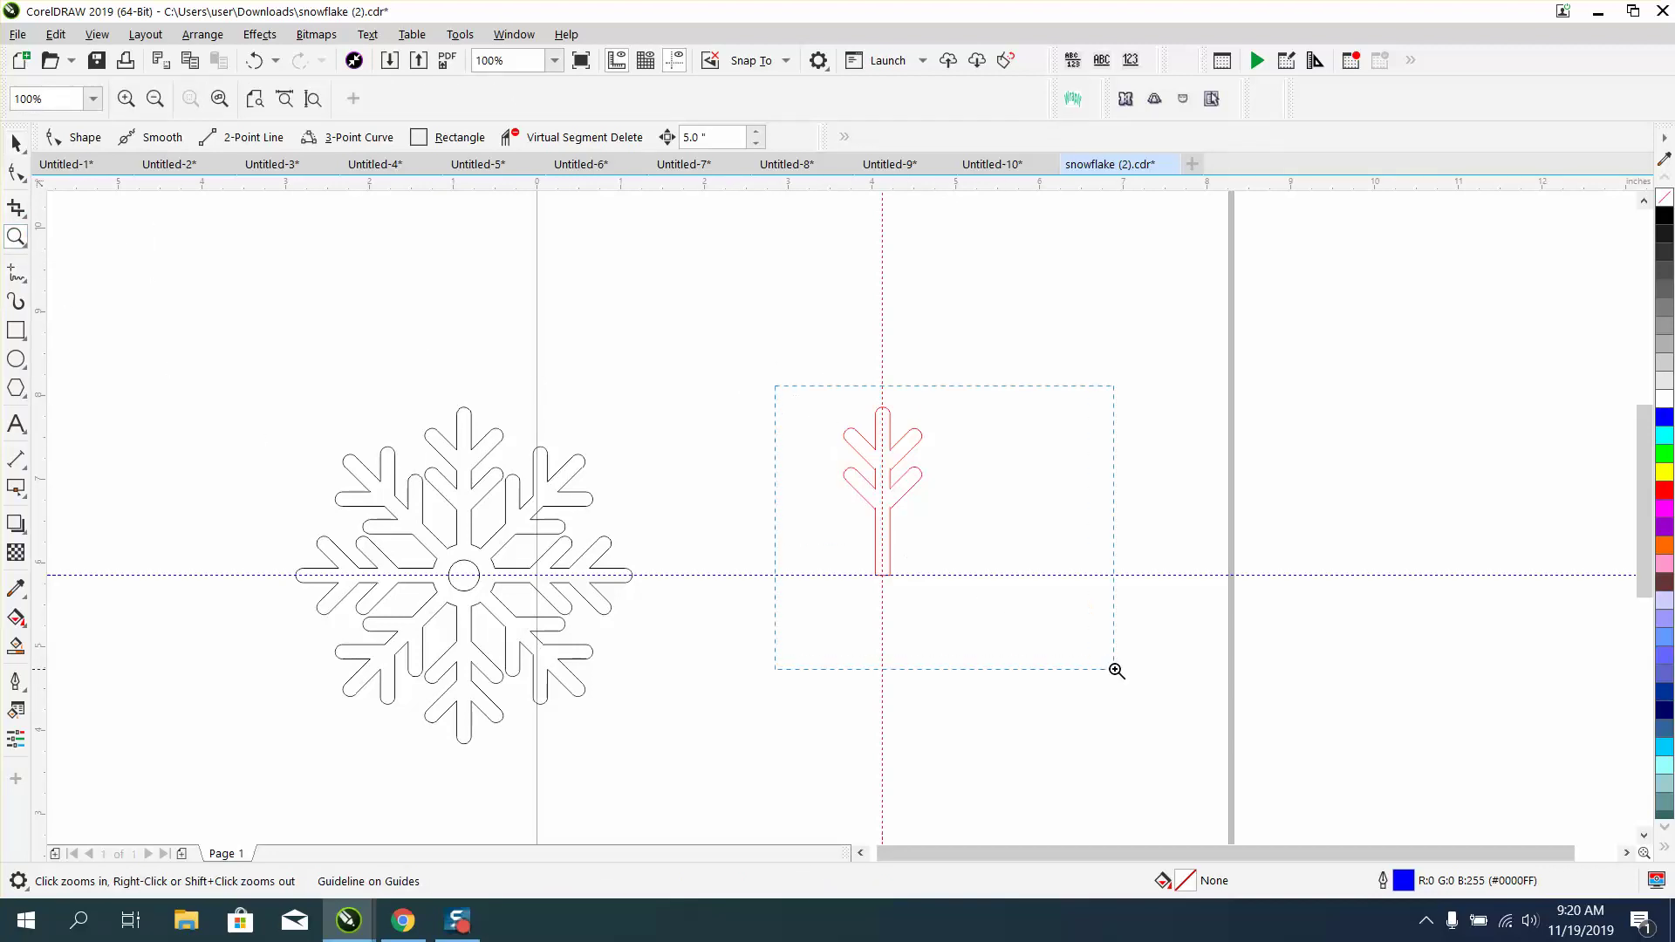
pyautogui.click(15, 142)
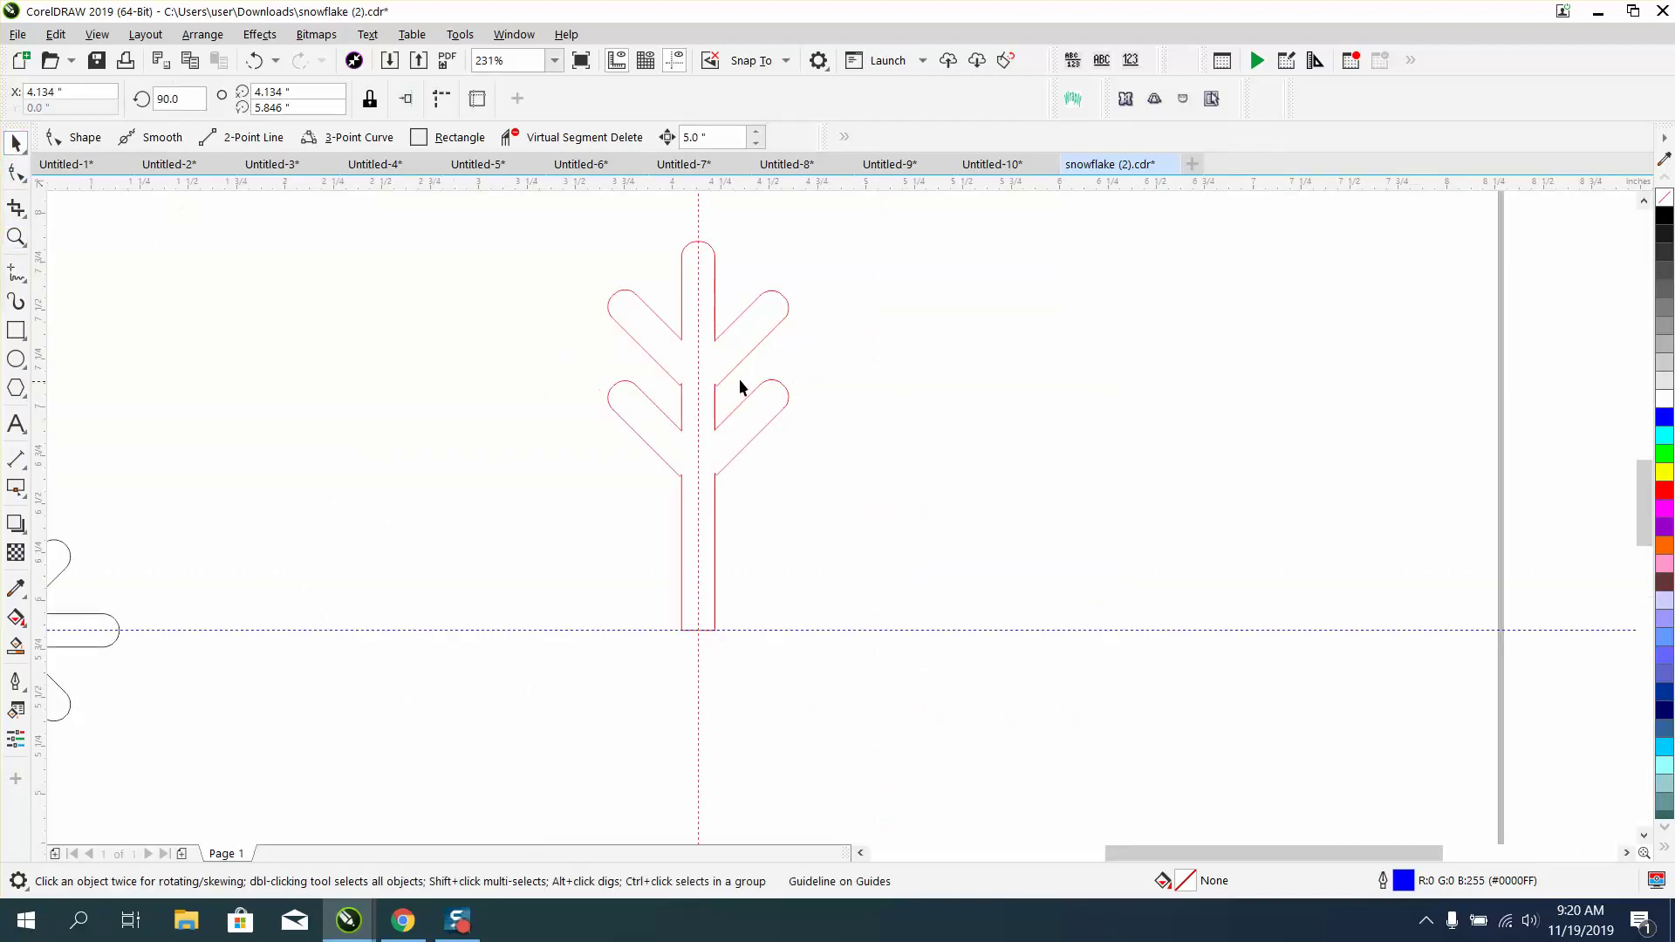
pyautogui.click(16, 237)
pyautogui.moveTo(601, 347); pyautogui.dragTo(841, 460)
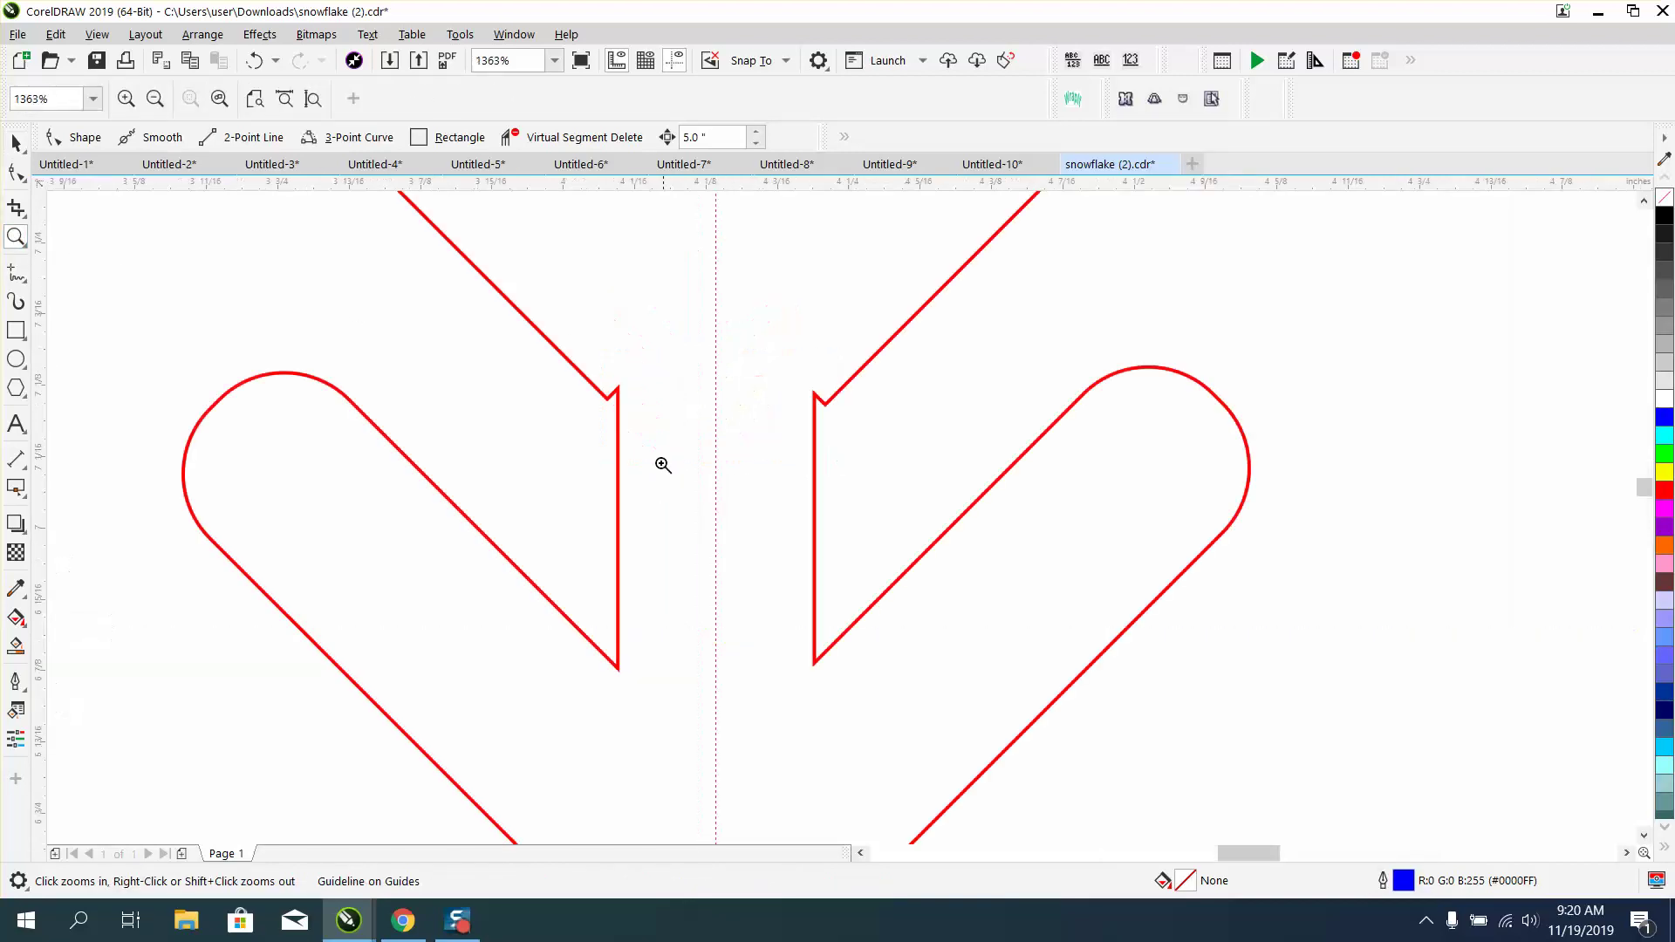
pyautogui.scroll(-2, 617, 402)
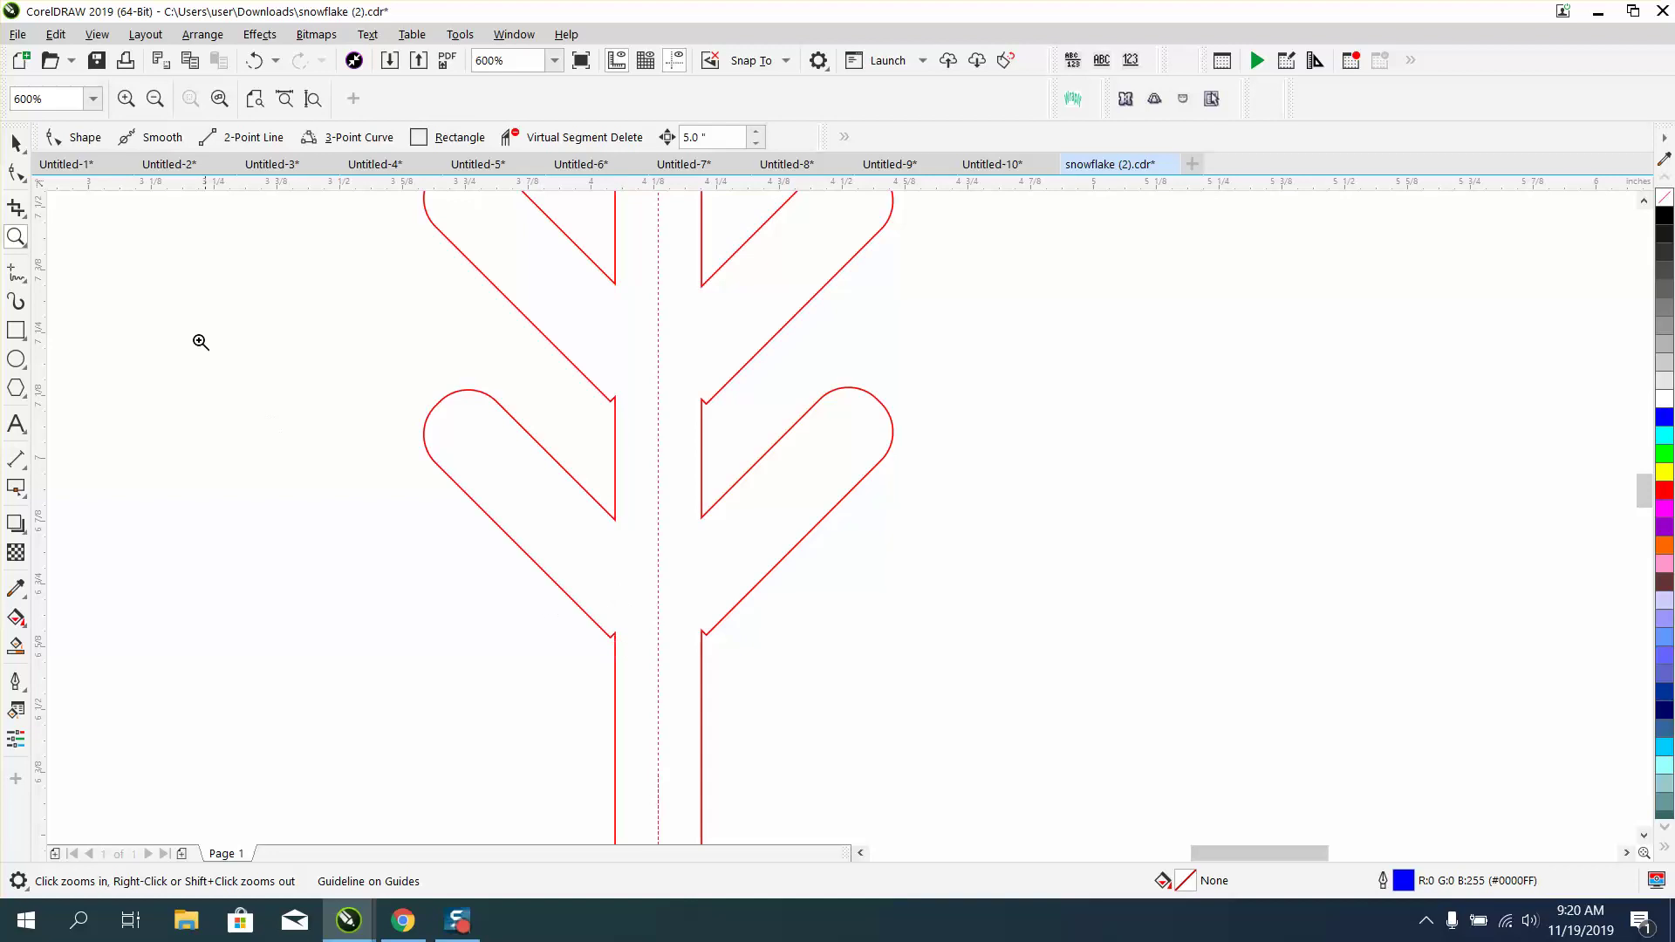
# Delete the redundant nodes on the left and right stems of the red arm curve
pyautogui.click(15, 172)
pyautogui.click(616, 397)
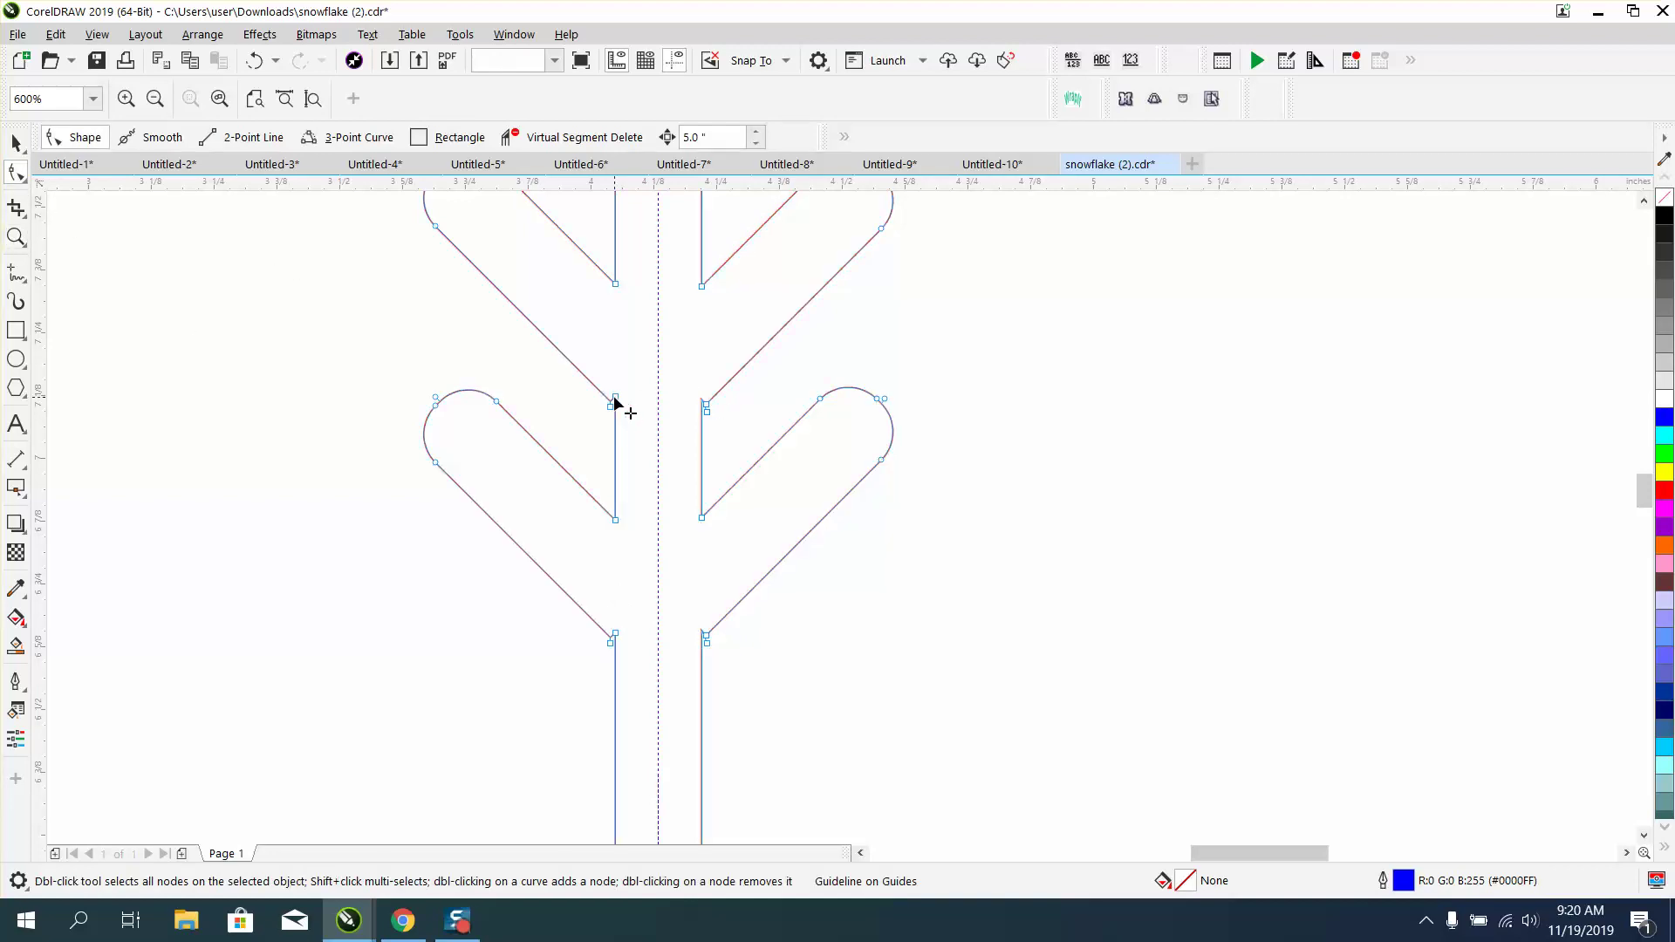
pyautogui.press('Delete')
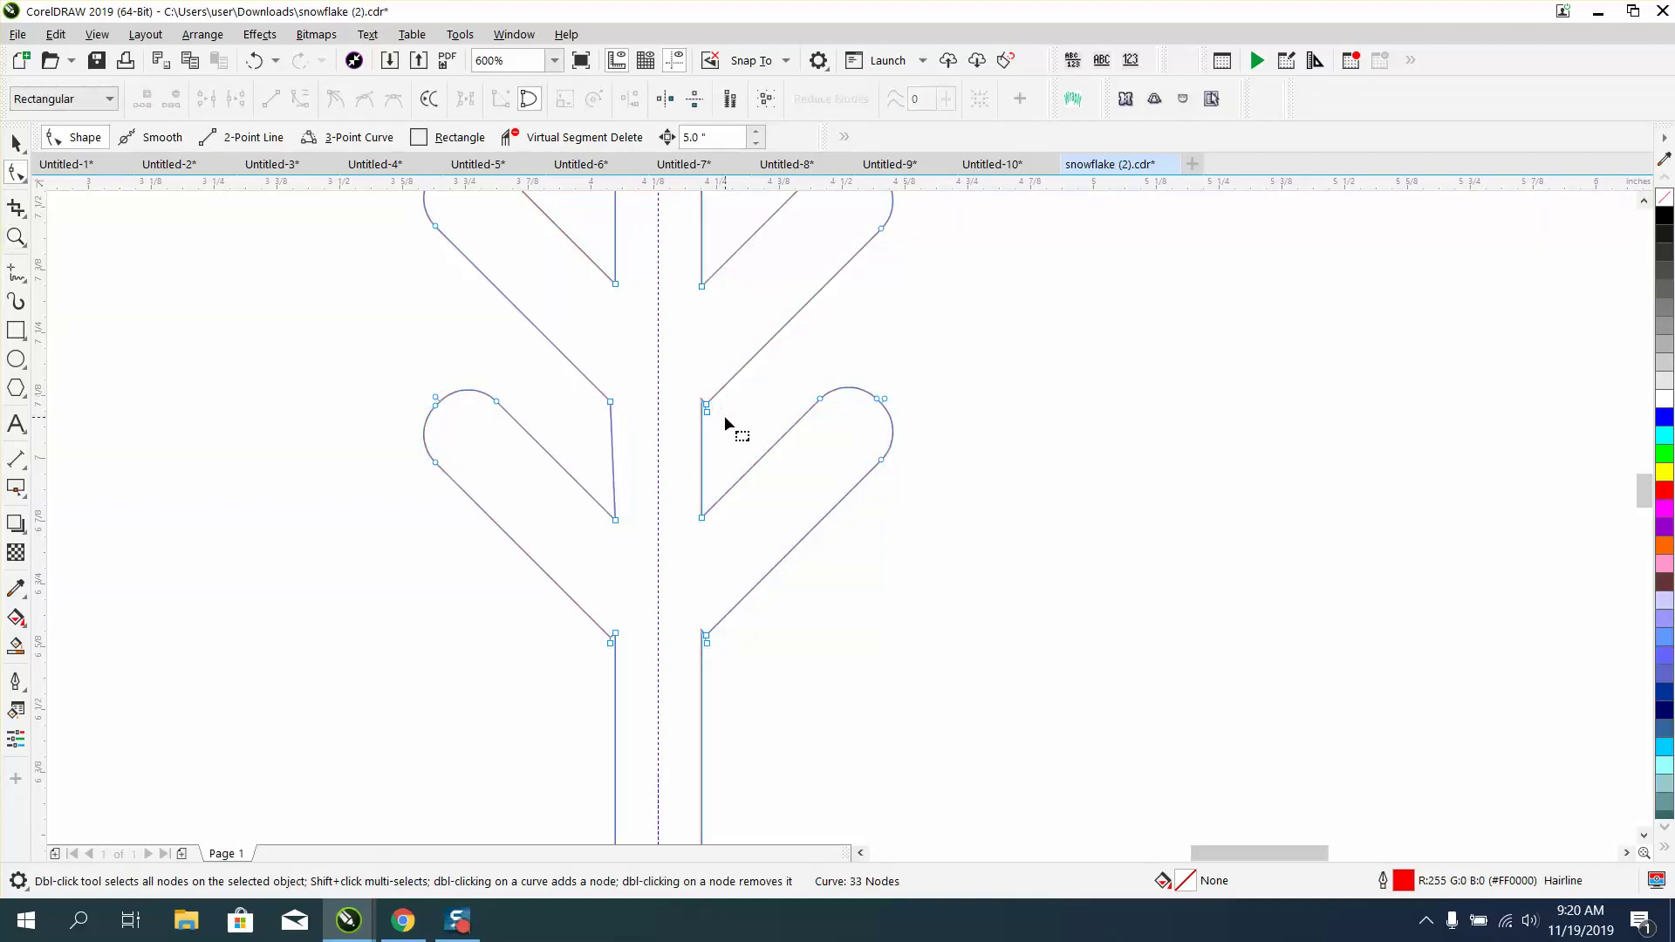
pyautogui.press('Delete')
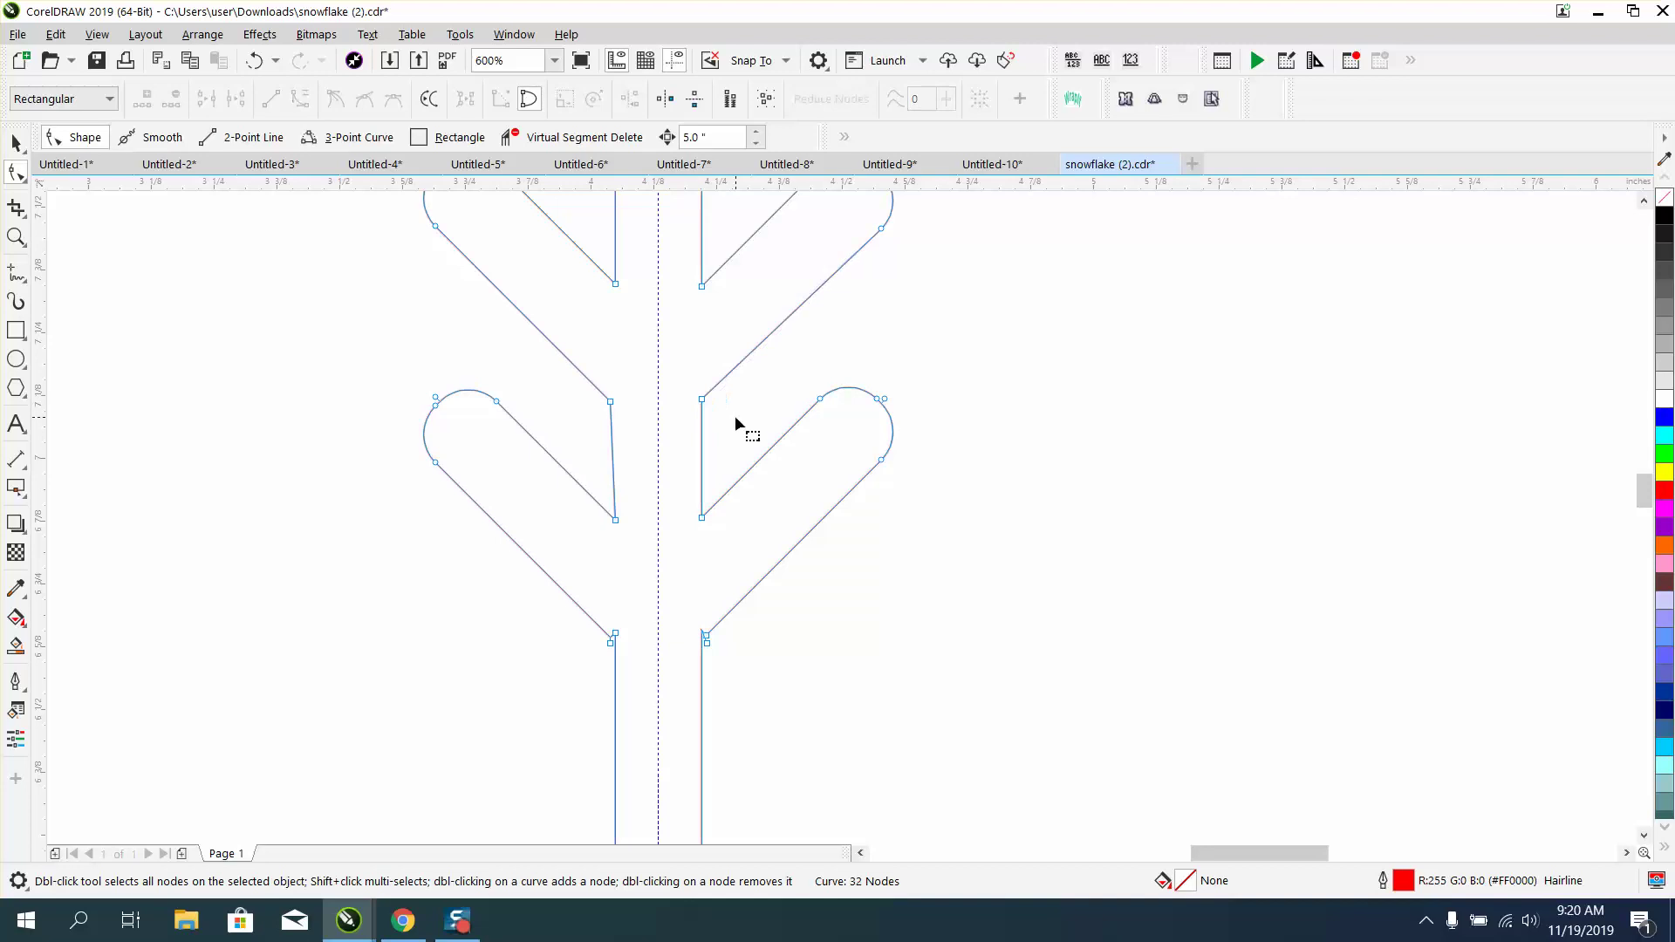
pyautogui.click(254, 60)
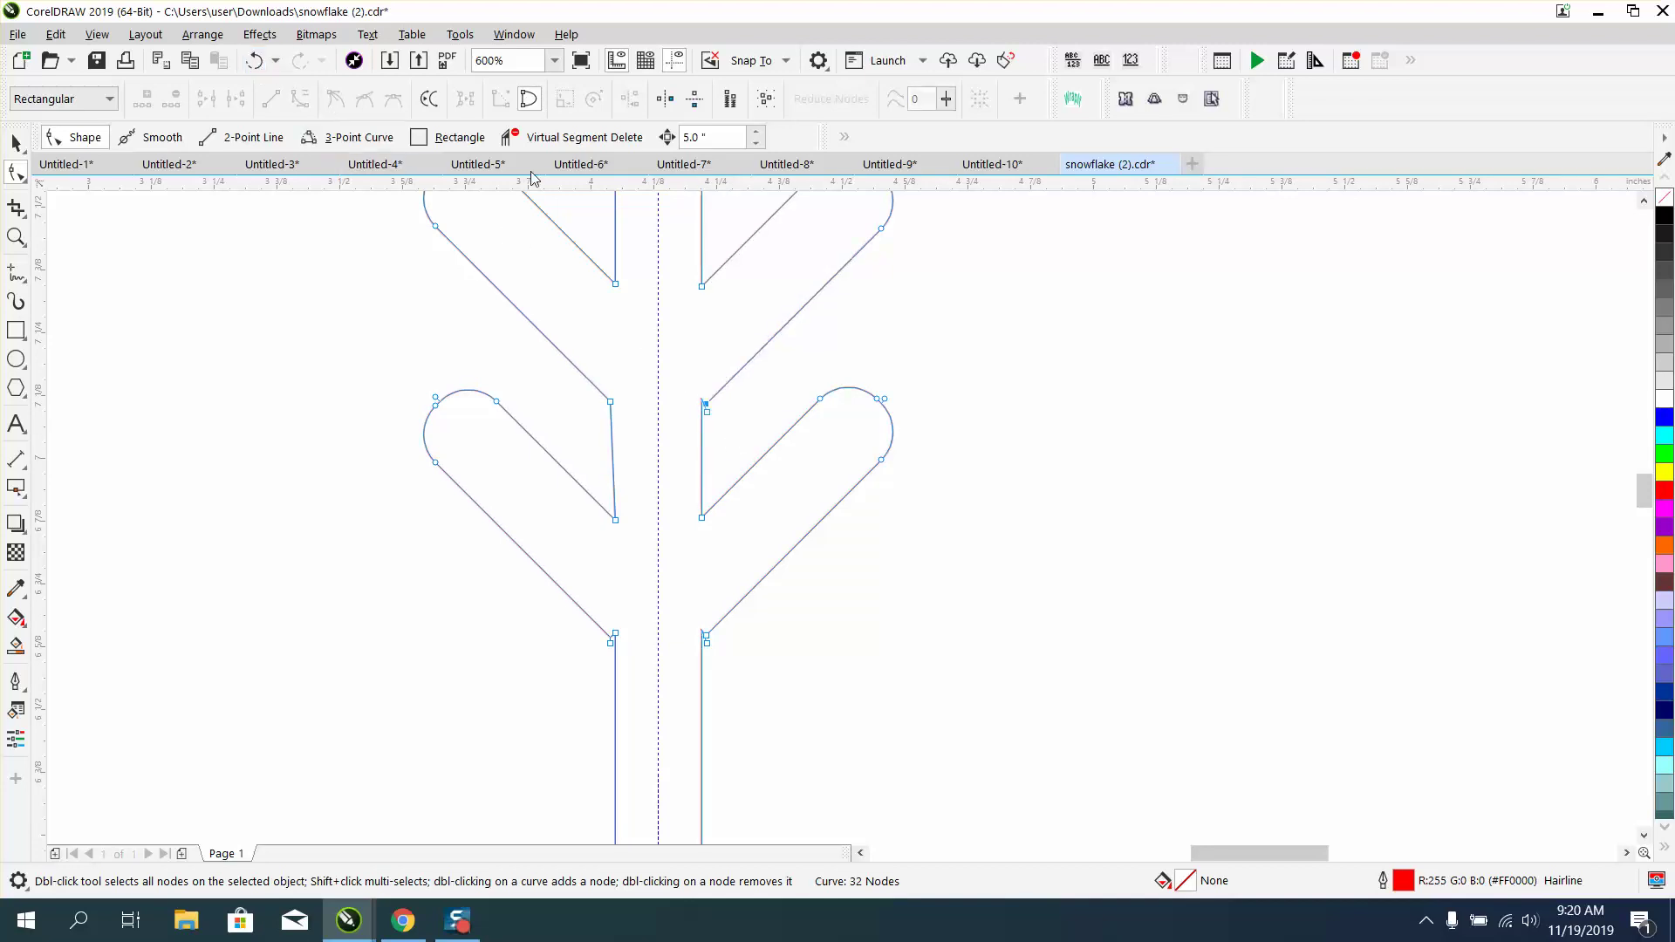
pyautogui.press('Delete')
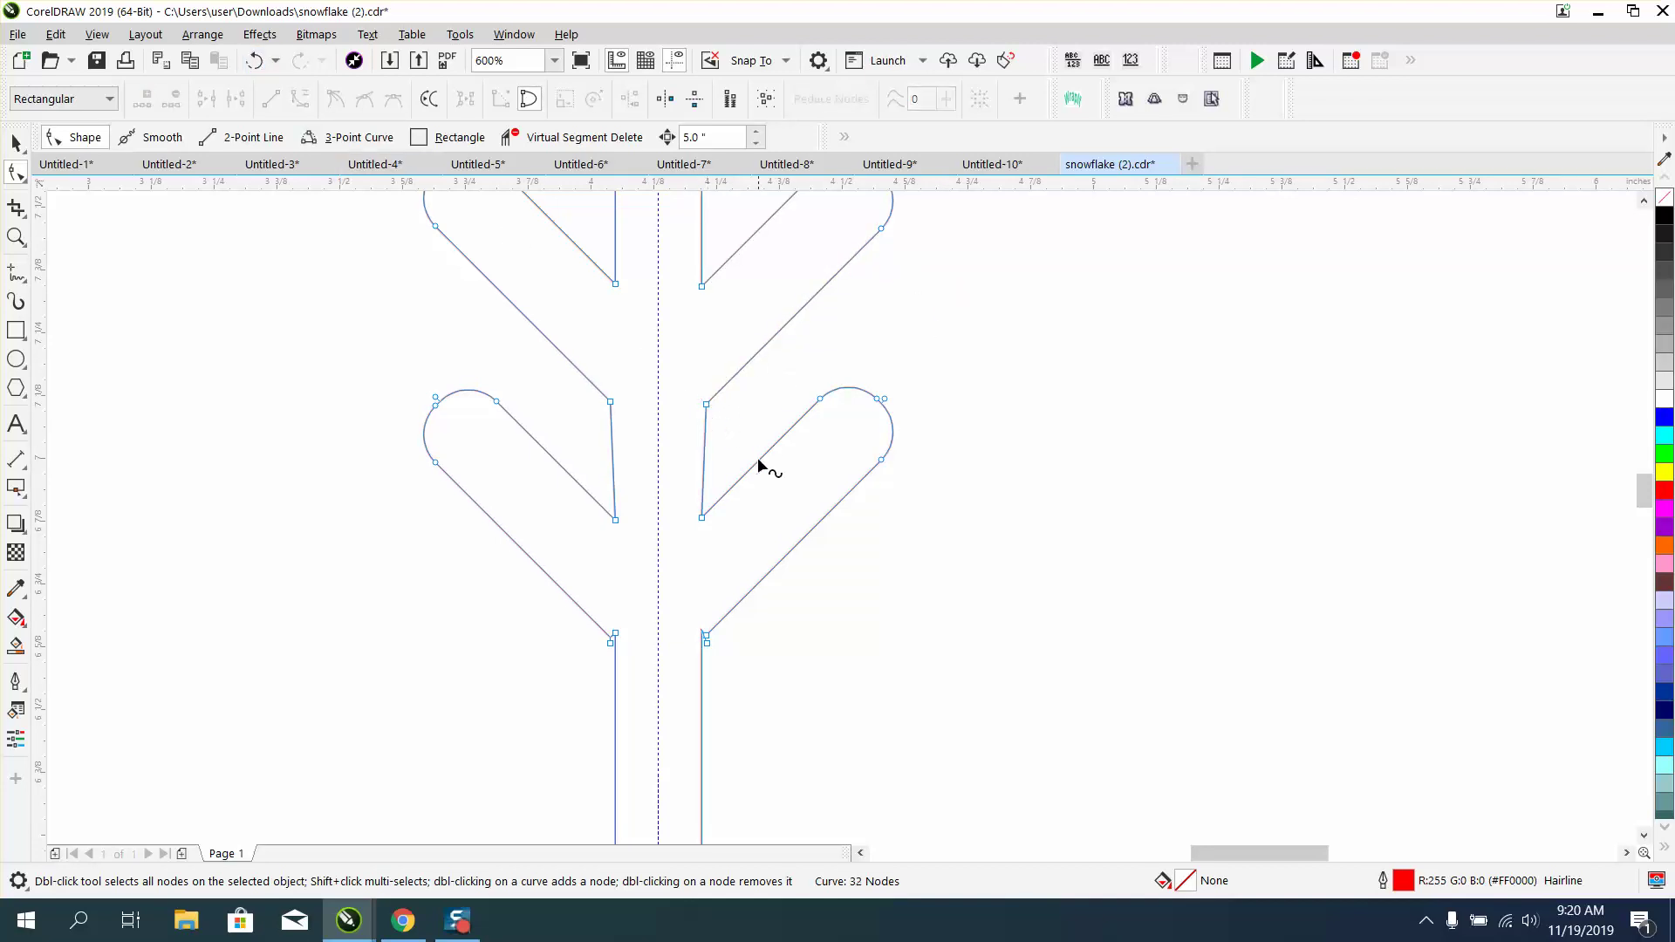
pyautogui.click(707, 643)
pyautogui.press('Delete')
pyautogui.click(610, 643)
pyautogui.press('Delete')
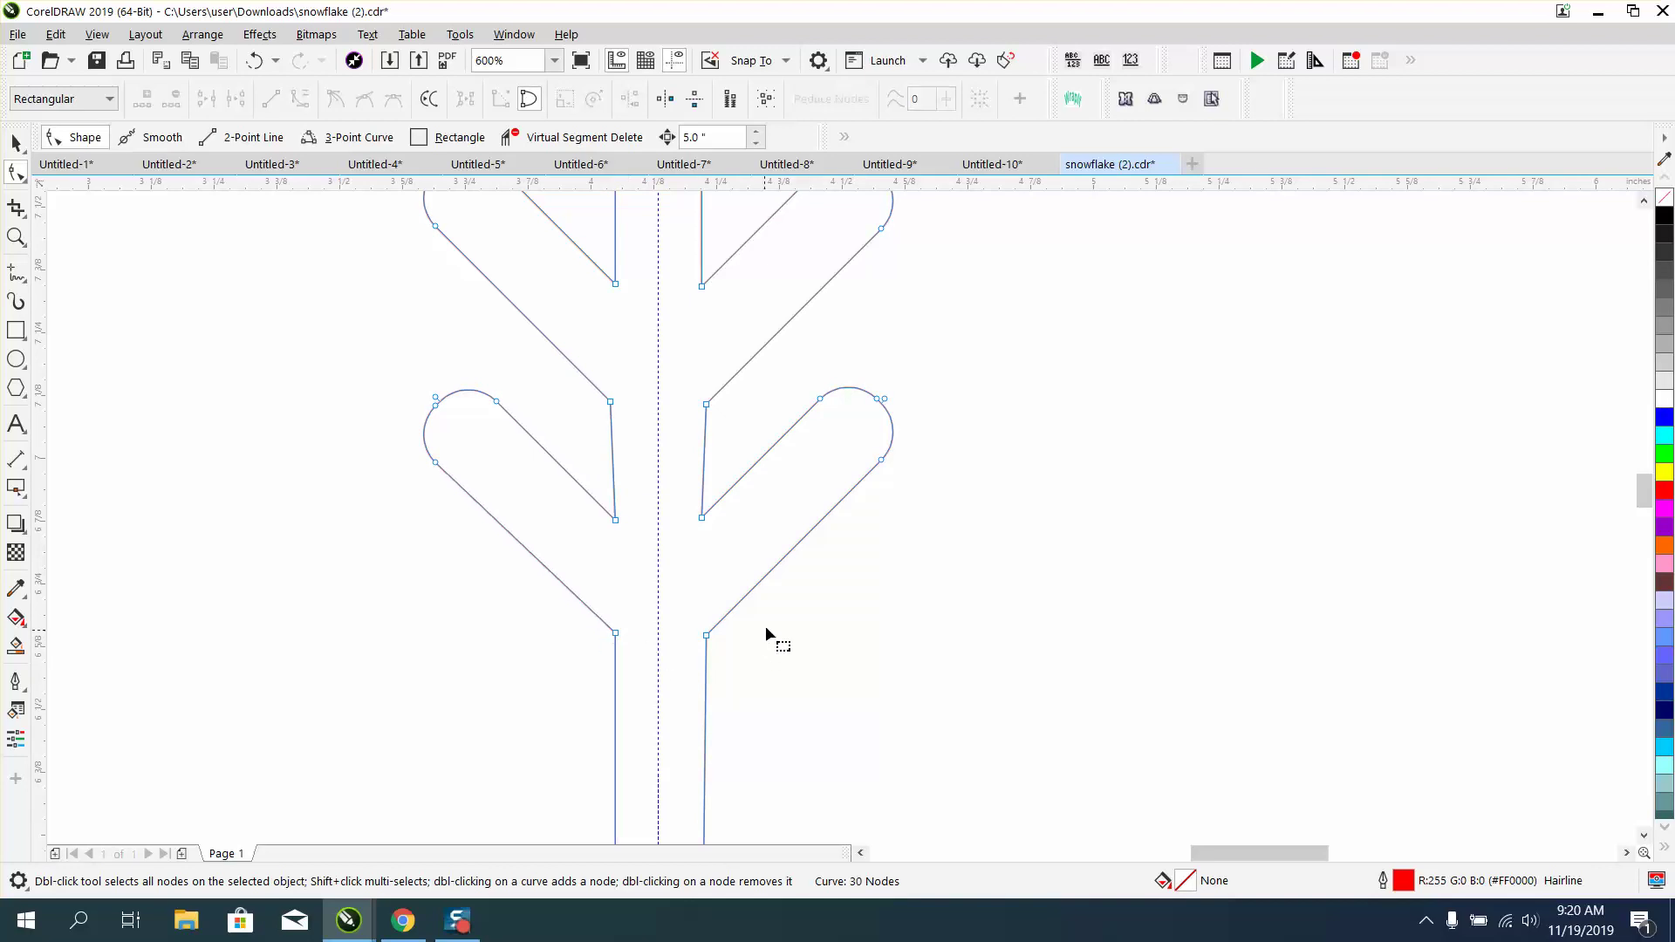
# Remove the extra nodes on the arm curves, tips and stem top, leaving 25 nodes
pyautogui.click(435, 398)
pyautogui.press('Delete')
pyautogui.click(885, 399)
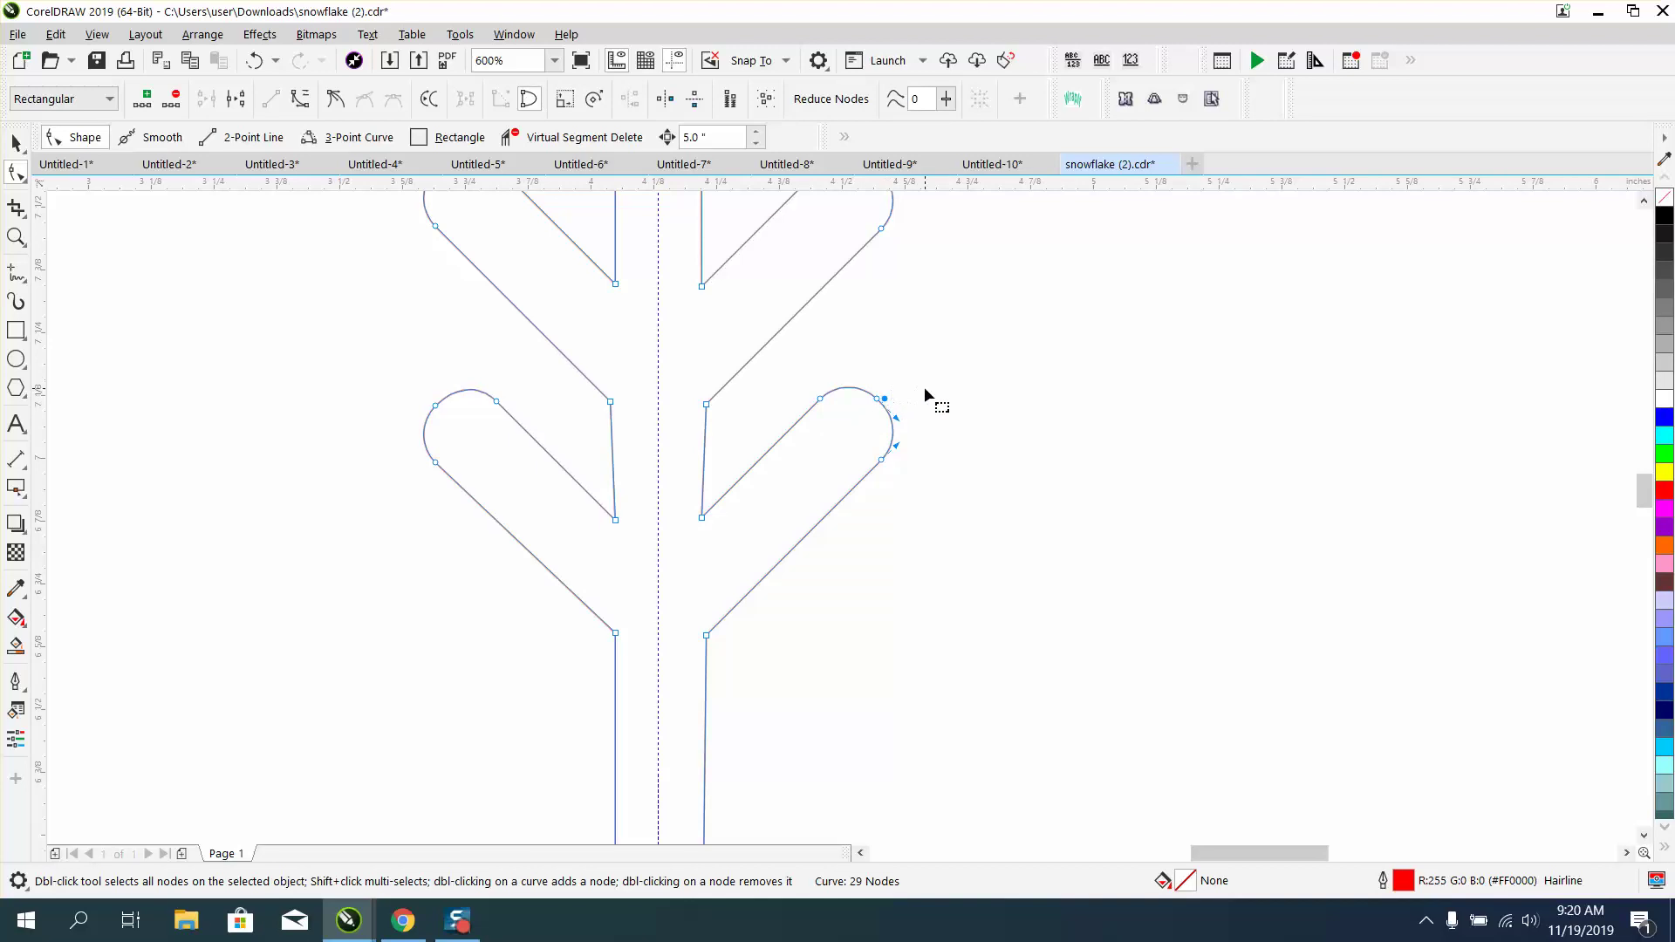
pyautogui.press('Delete')
pyautogui.scroll(-2, 924, 386)
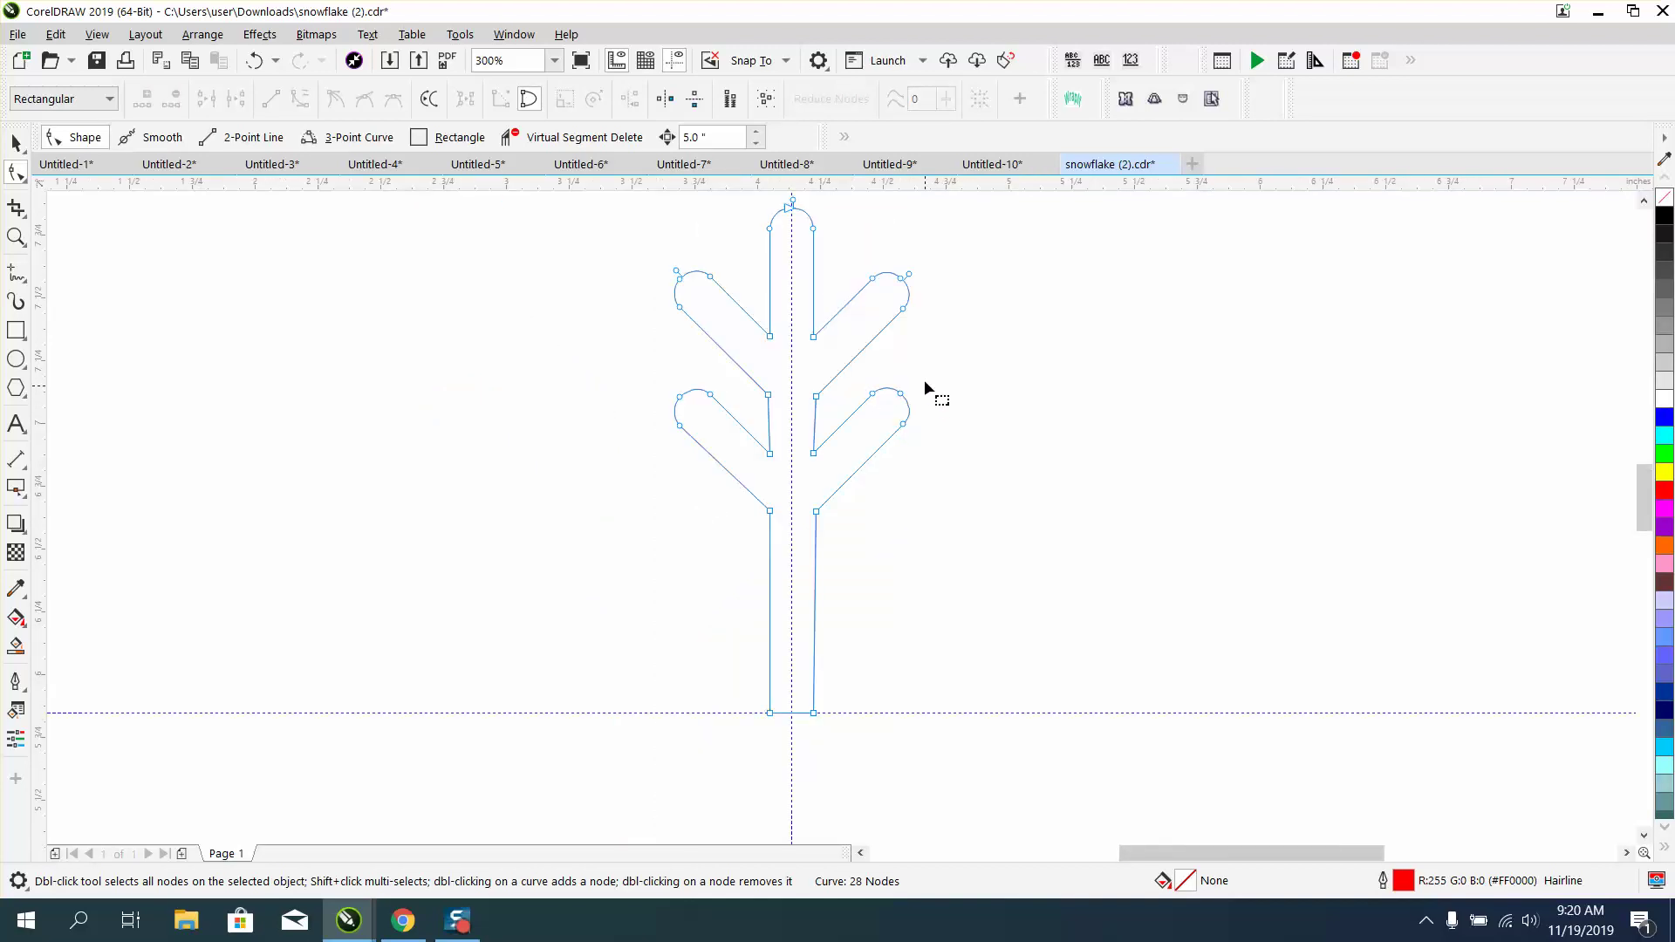
pyautogui.click(908, 275)
pyautogui.press('Delete')
pyautogui.doubleClick(794, 199)
pyautogui.click(677, 273)
pyautogui.press('Delete')
pyautogui.press('space')
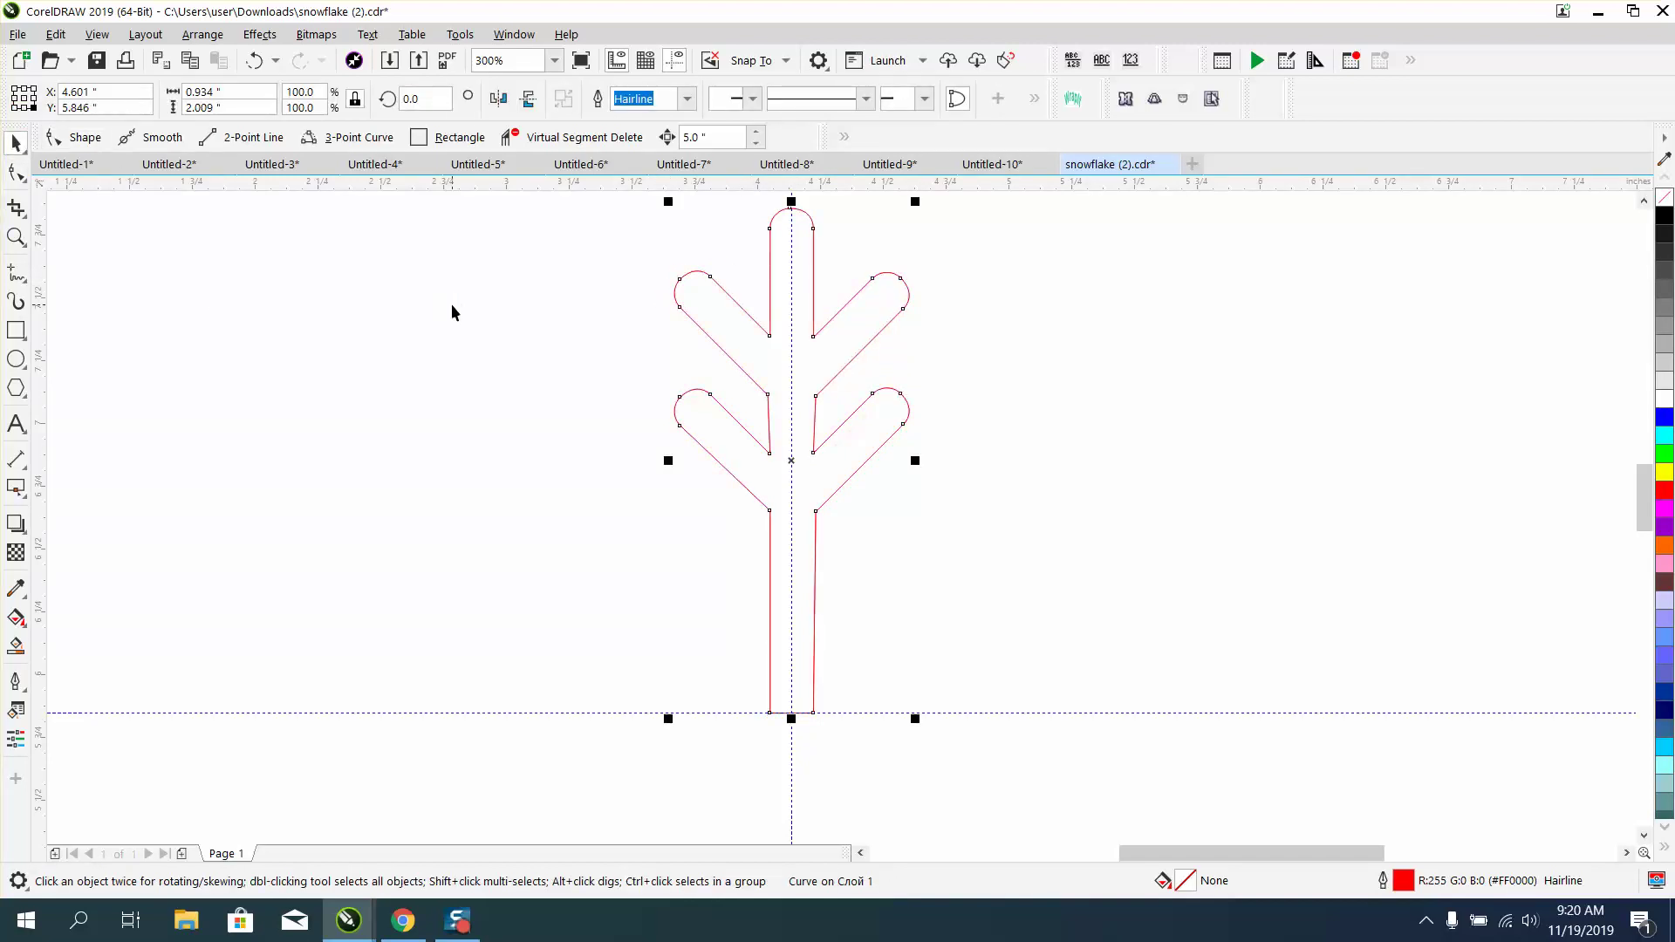
# Move the arm's rotation centre to the stem's bottom node and rotate it 45°
pyautogui.press('space')
pyautogui.press('space')
pyautogui.click(789, 458)
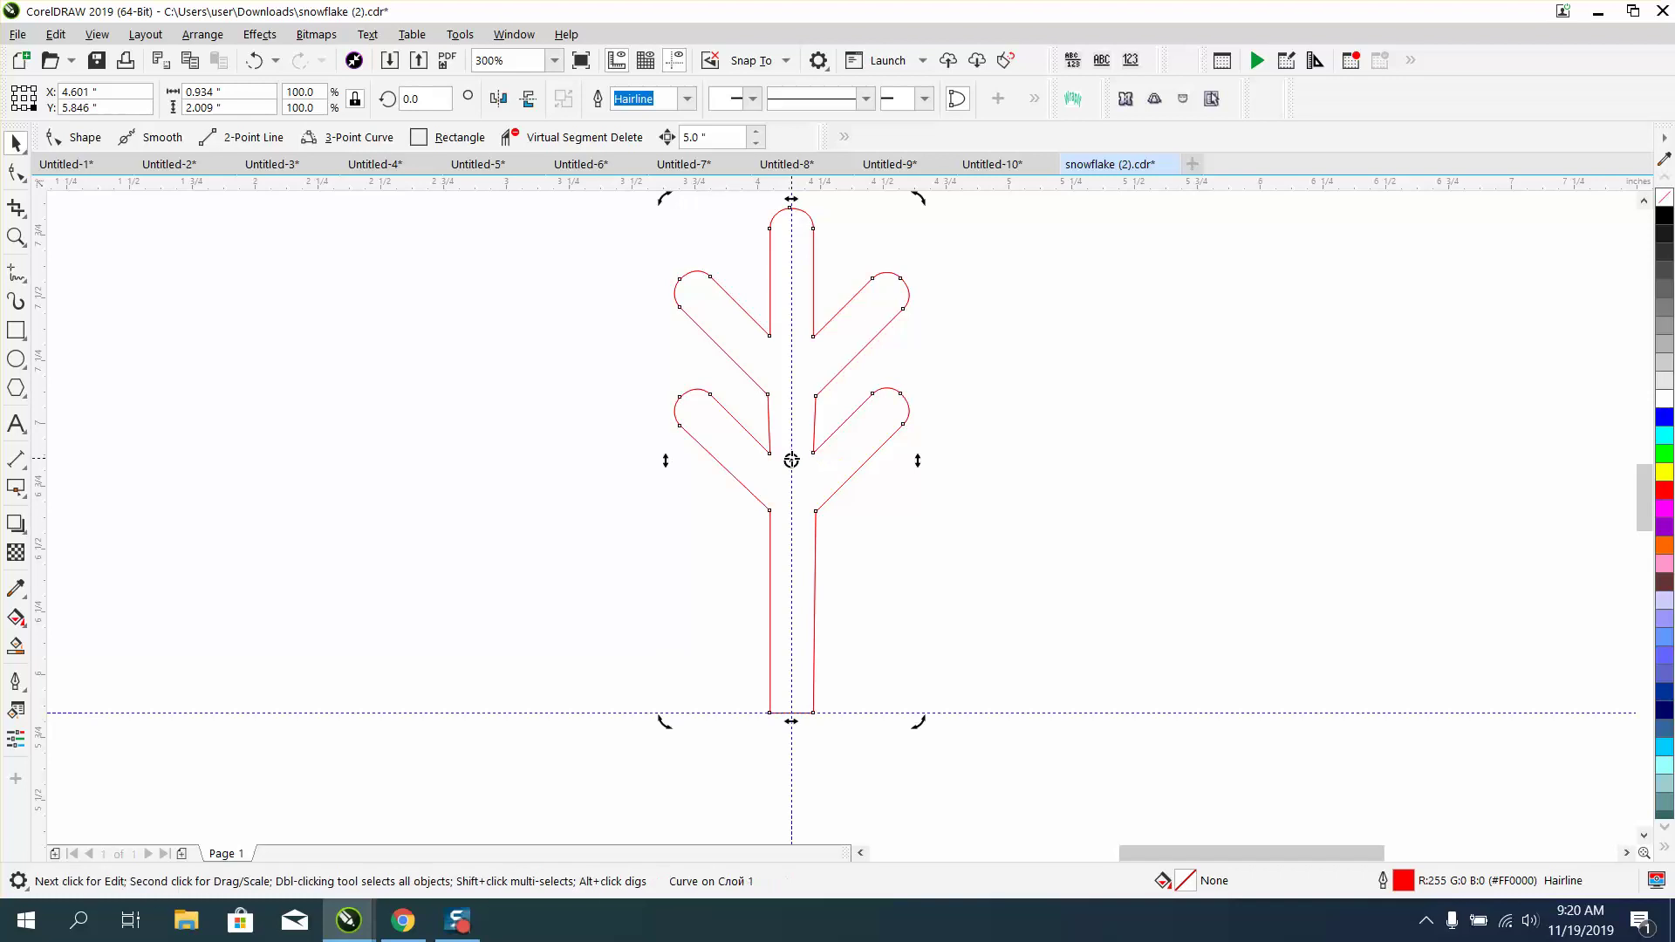
pyautogui.moveTo(789, 459); pyautogui.dragTo(792, 713)
pyautogui.click(846, 620)
pyautogui.click(813, 523)
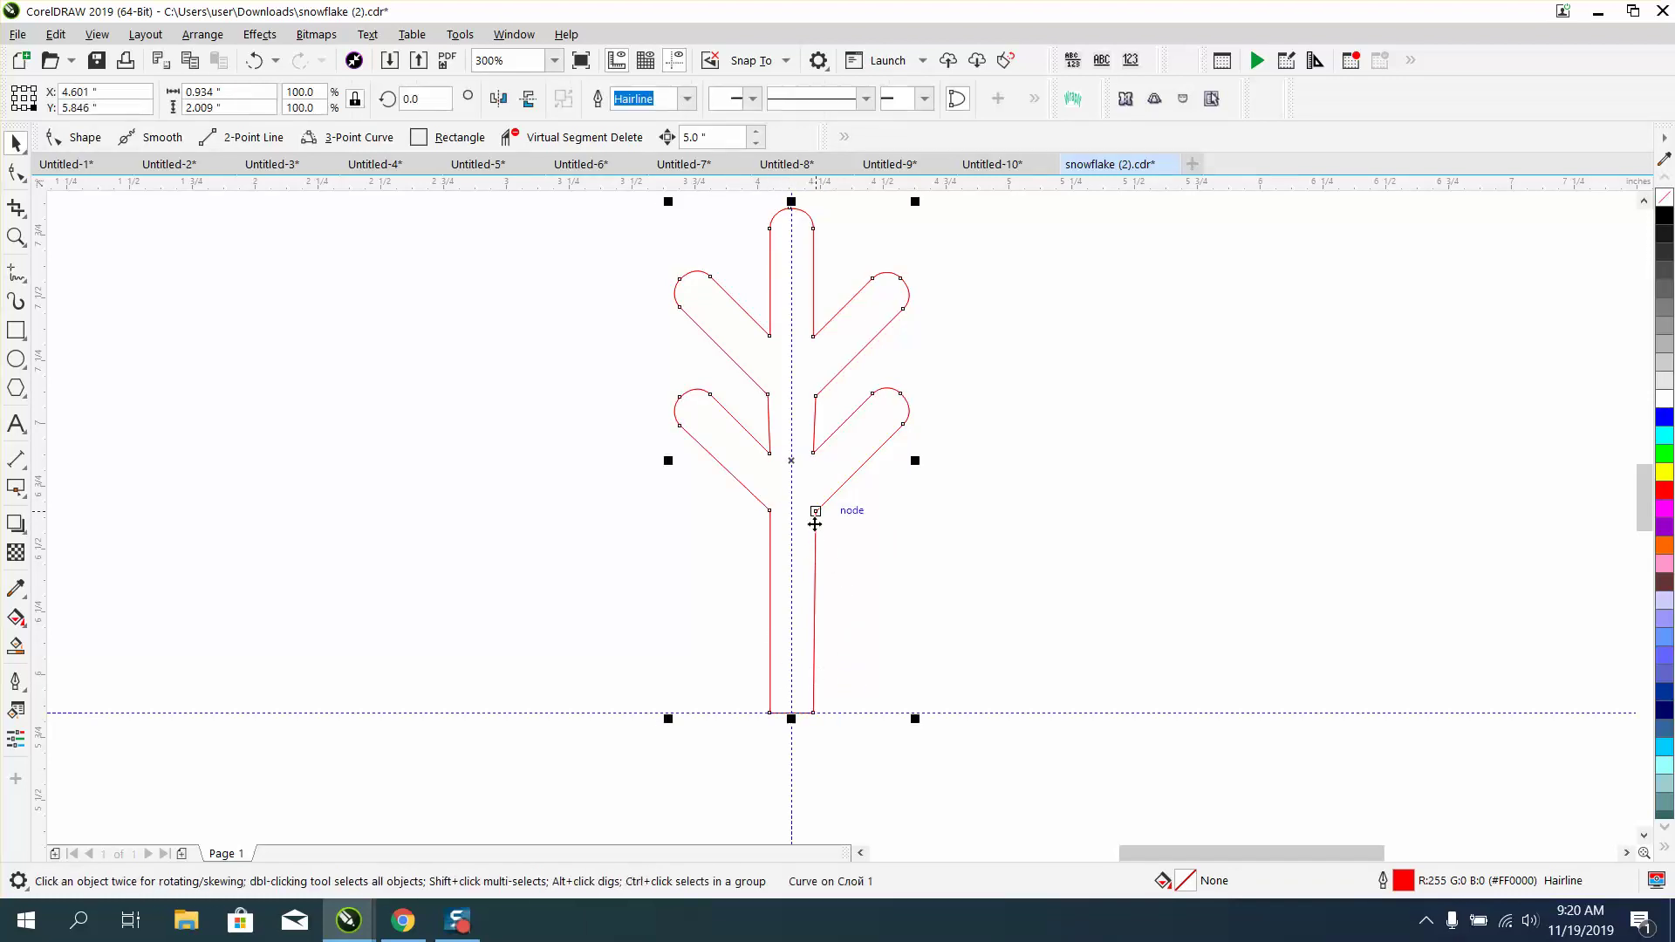
pyautogui.click(813, 522)
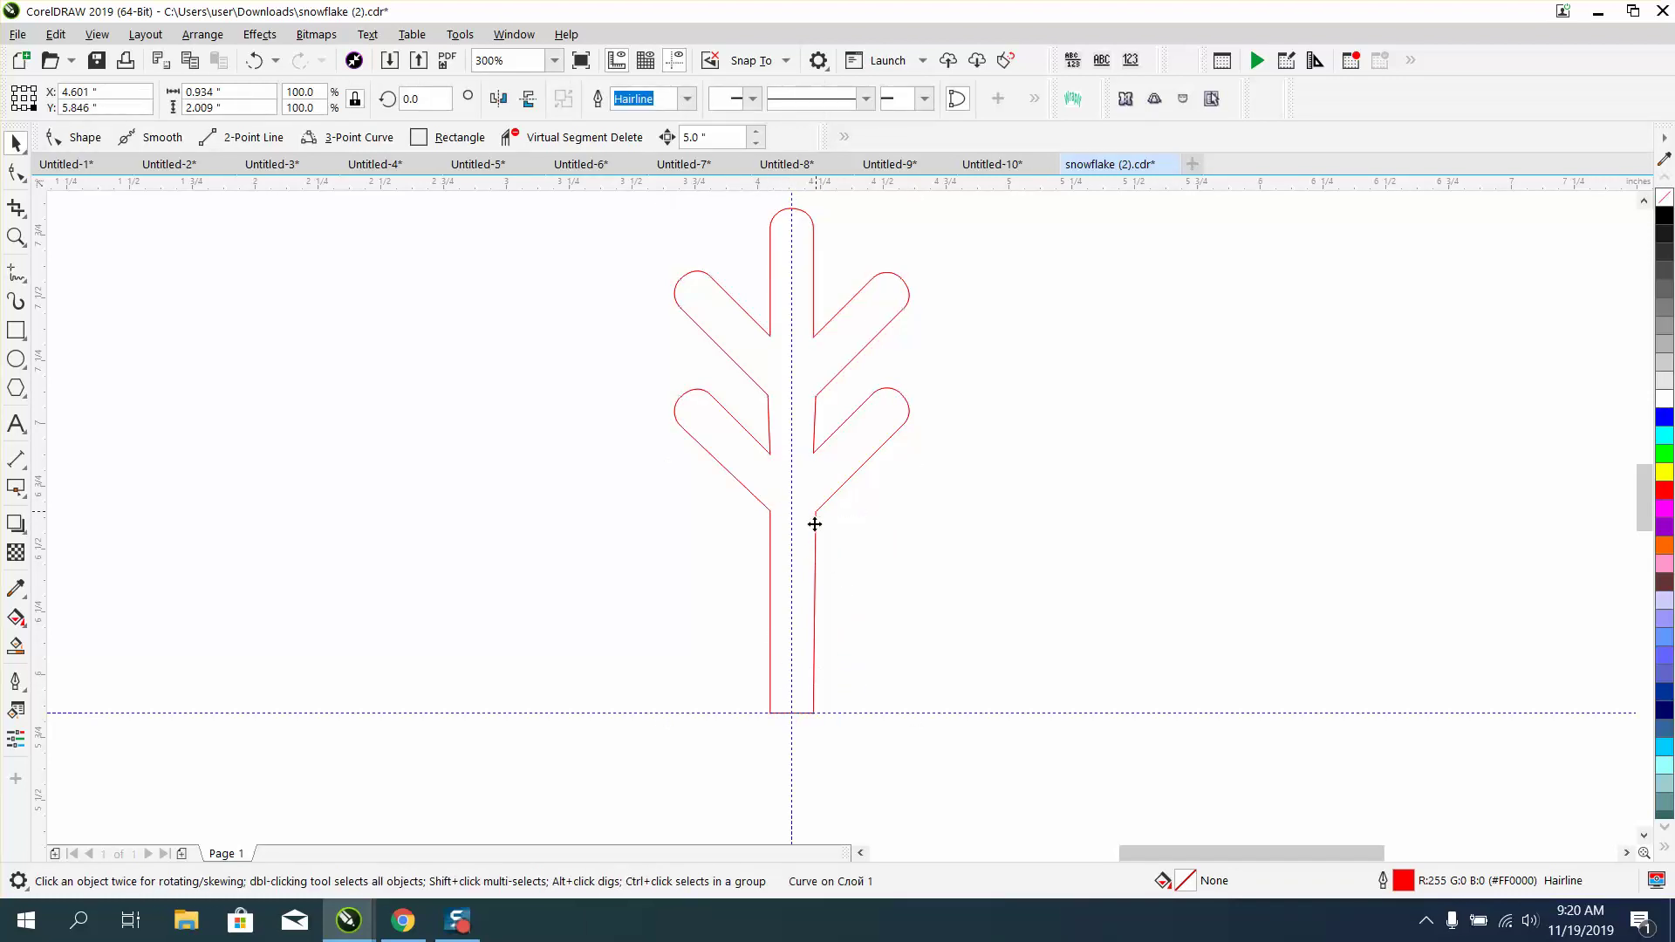
pyautogui.click(426, 98)
pyautogui.write('45')
pyautogui.press('Return')
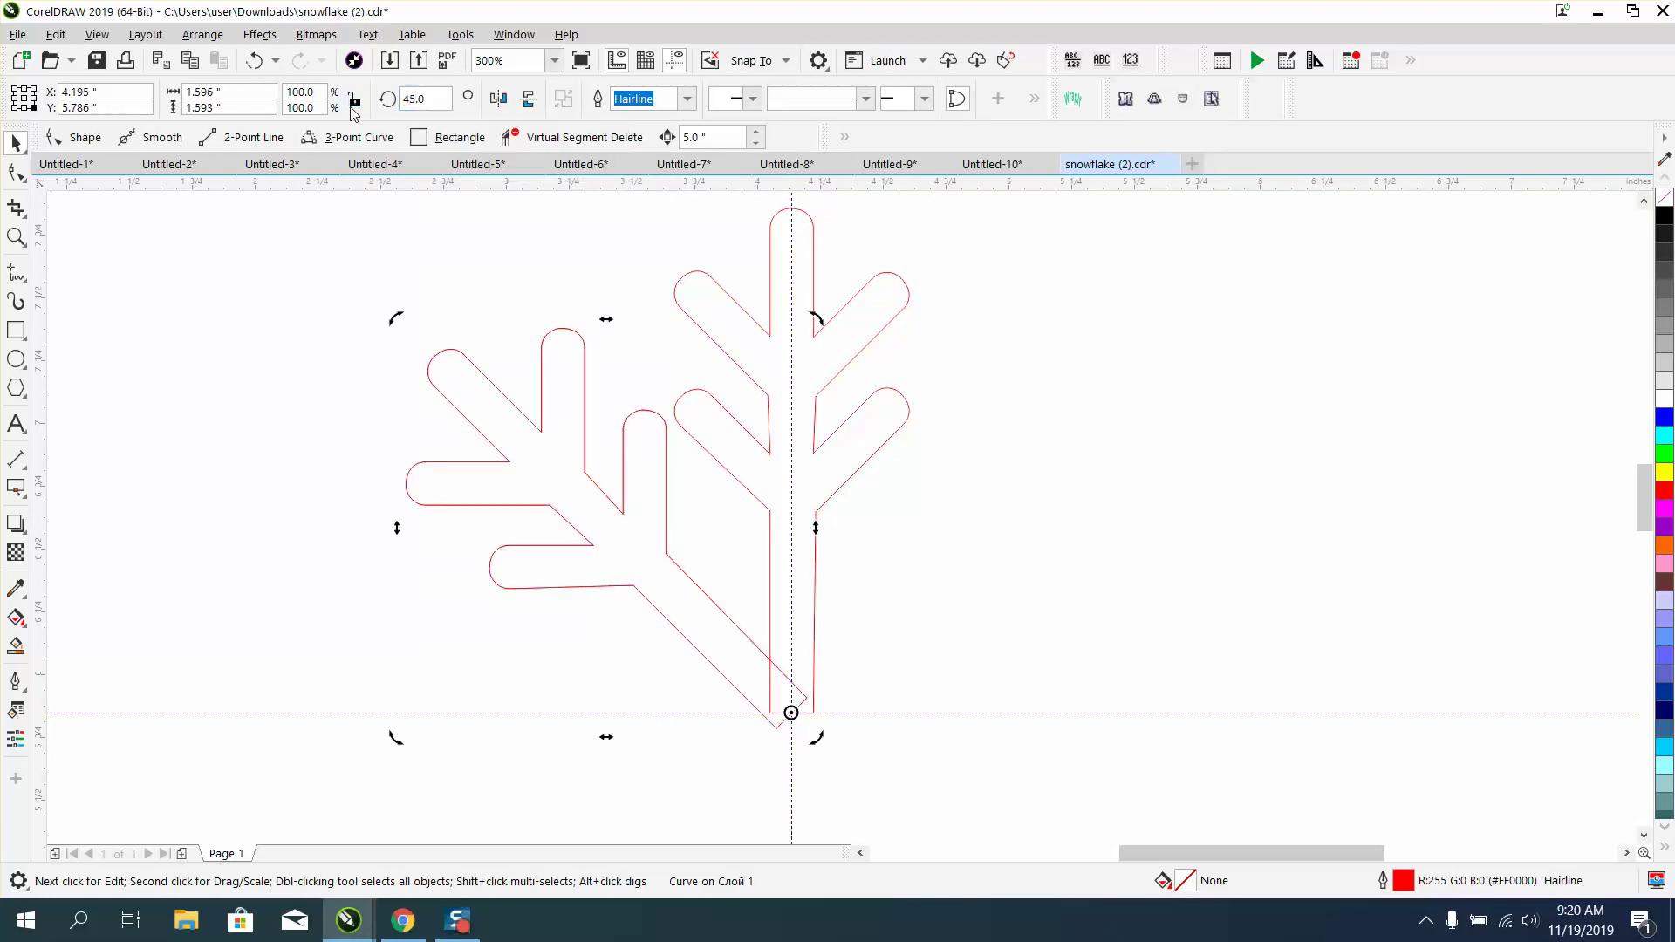
# Add arm copies rotated to 90°, 135° and 180°, undoing a mistaken 172° entry
pyautogui.write('90')
pyautogui.press('Return')
pyautogui.write('135')
pyautogui.press('Return')
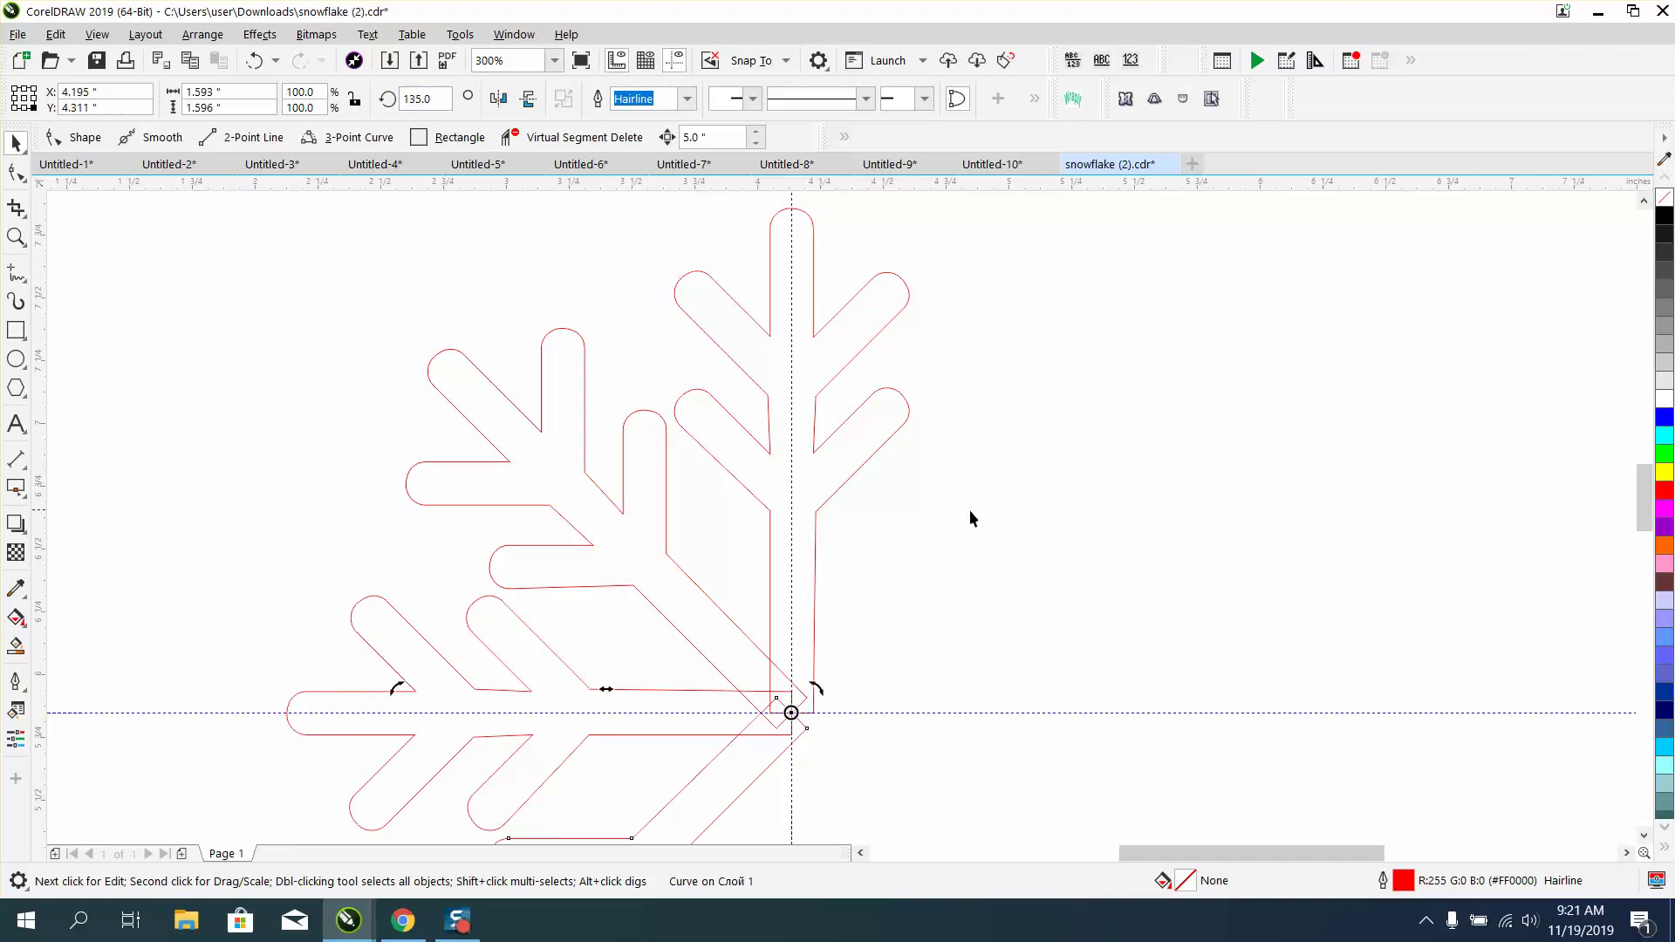
pyautogui.scroll(-2, 970, 512)
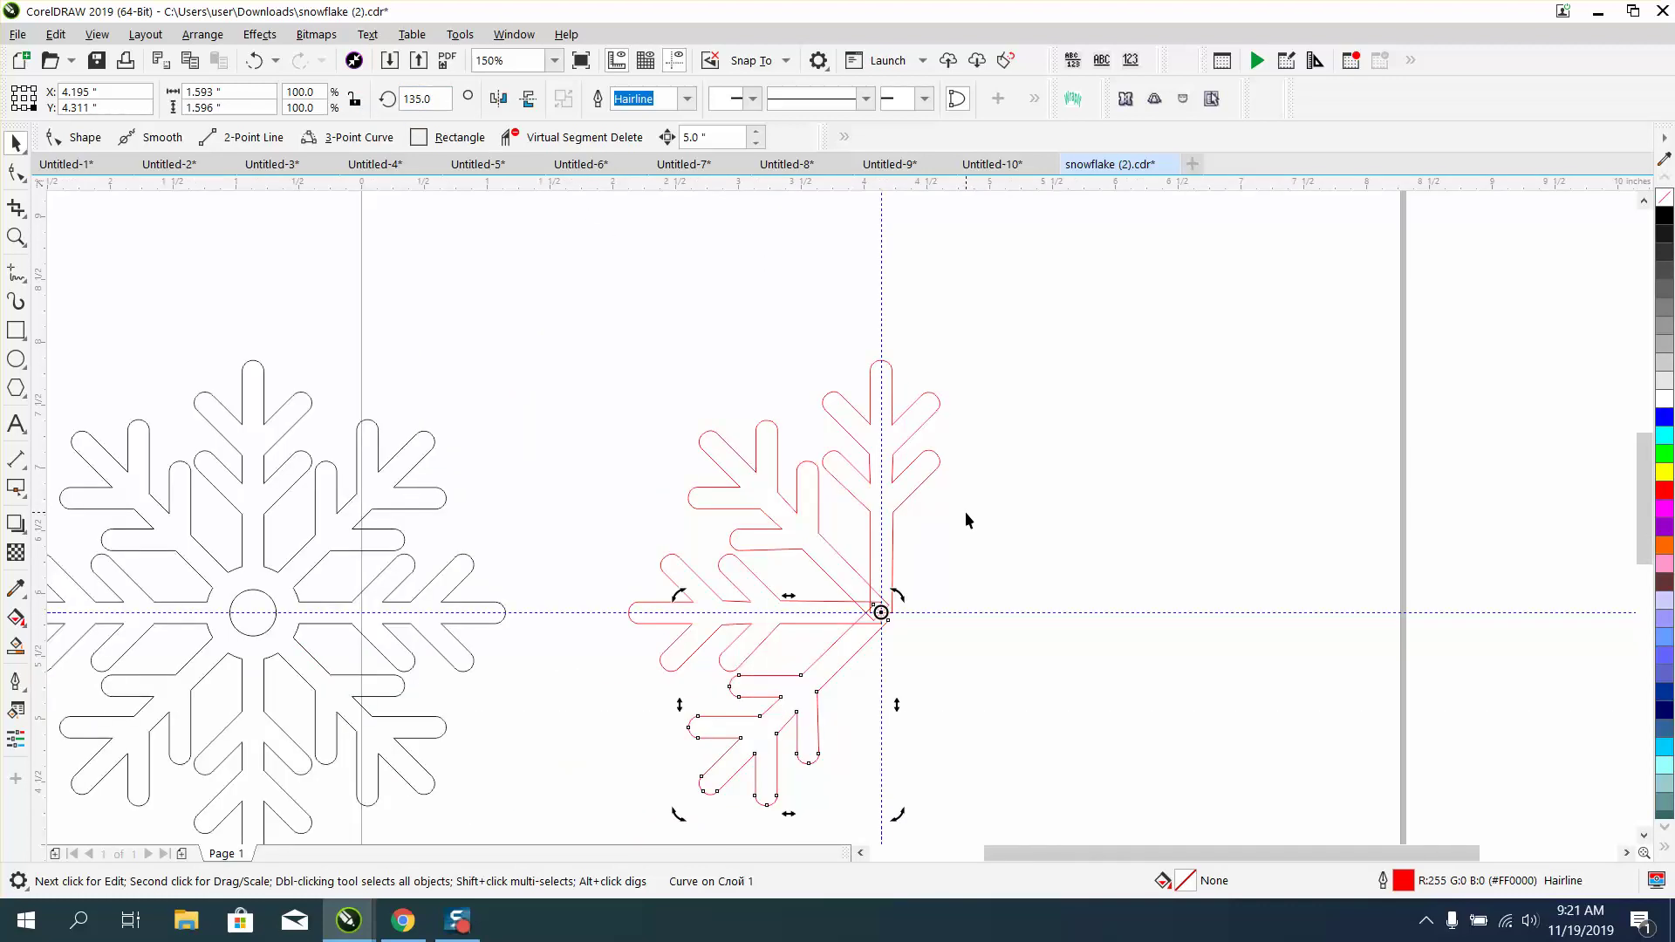
pyautogui.doubleClick(441, 98)
pyautogui.write('172')
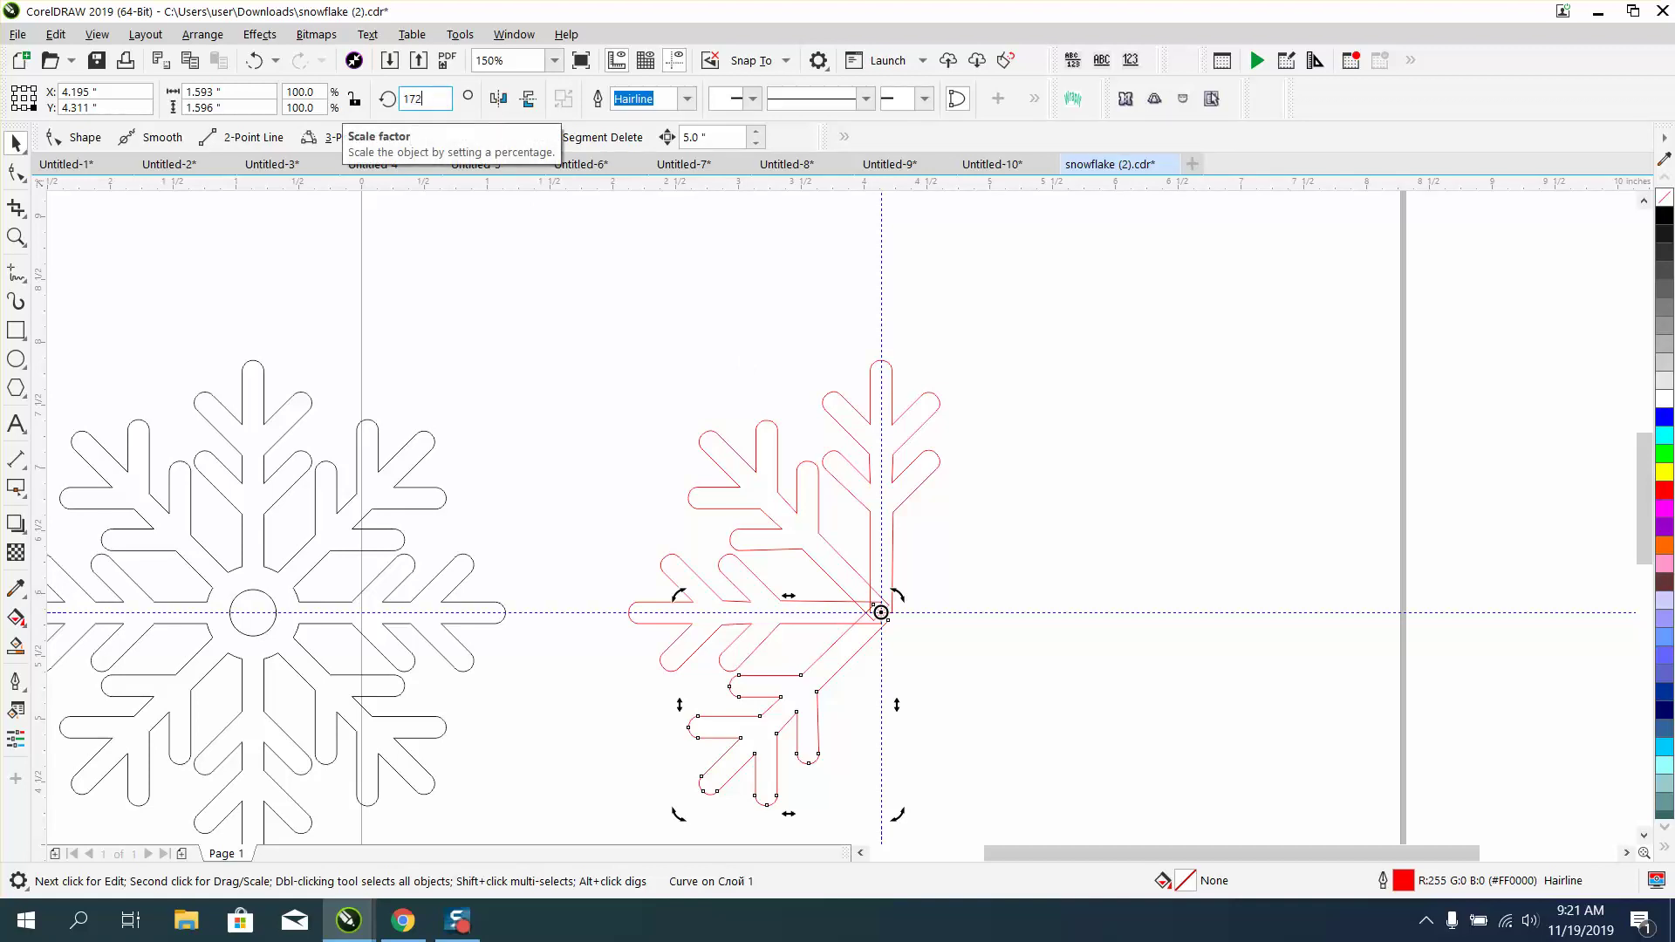
pyautogui.press('Return')
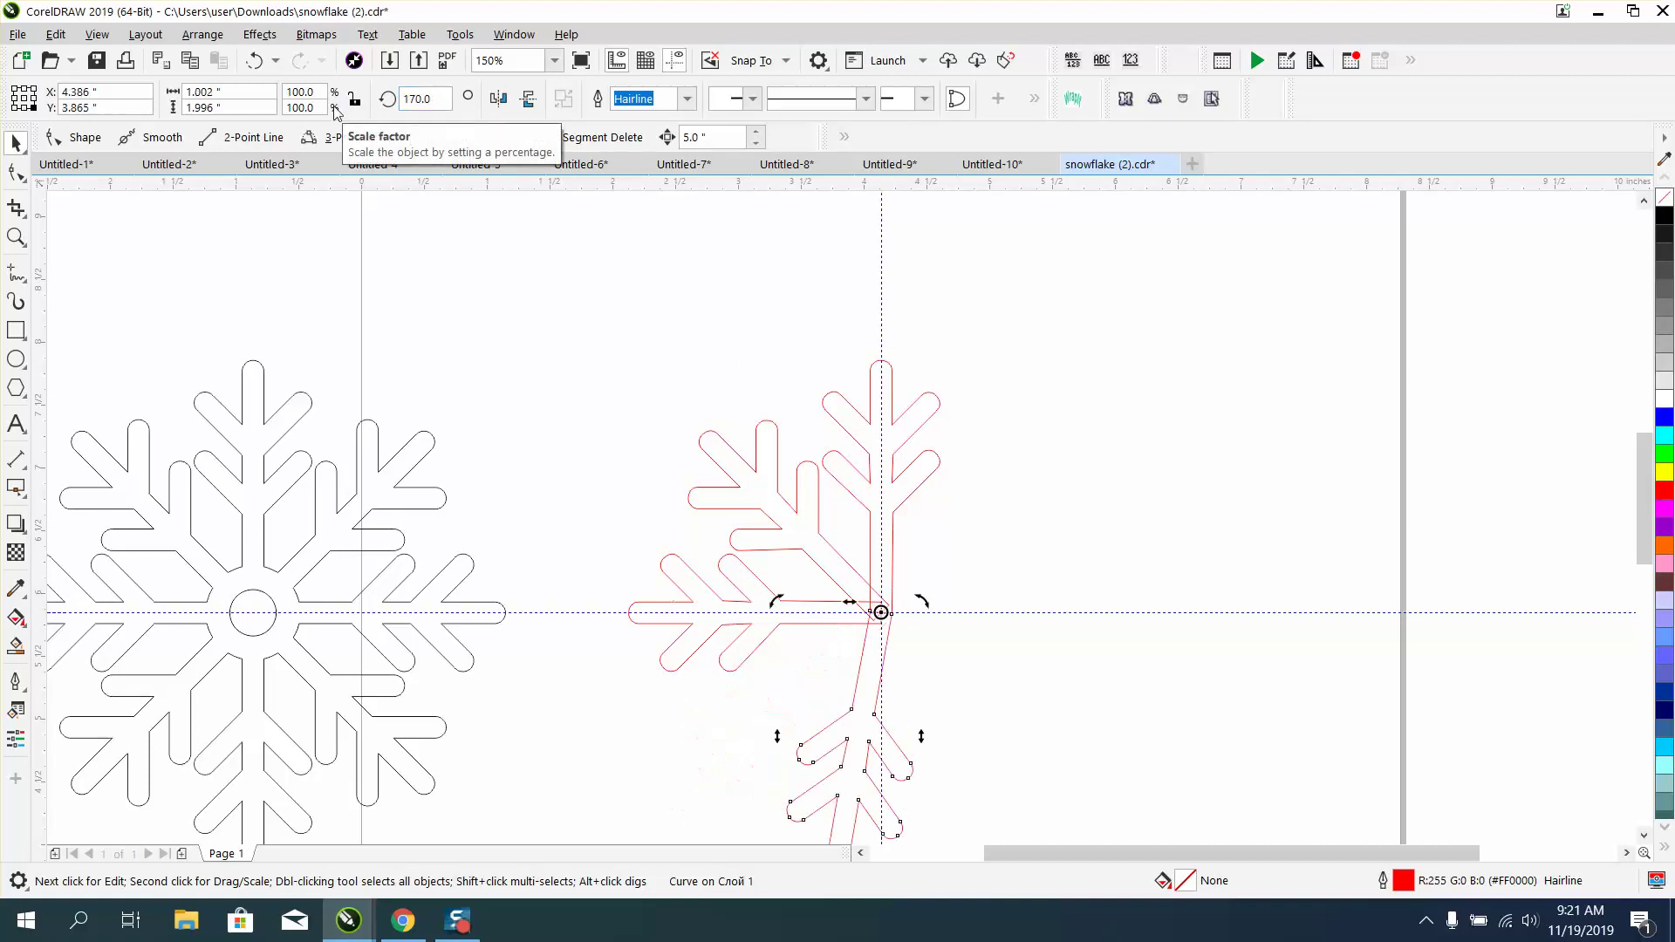
pyautogui.click(254, 60)
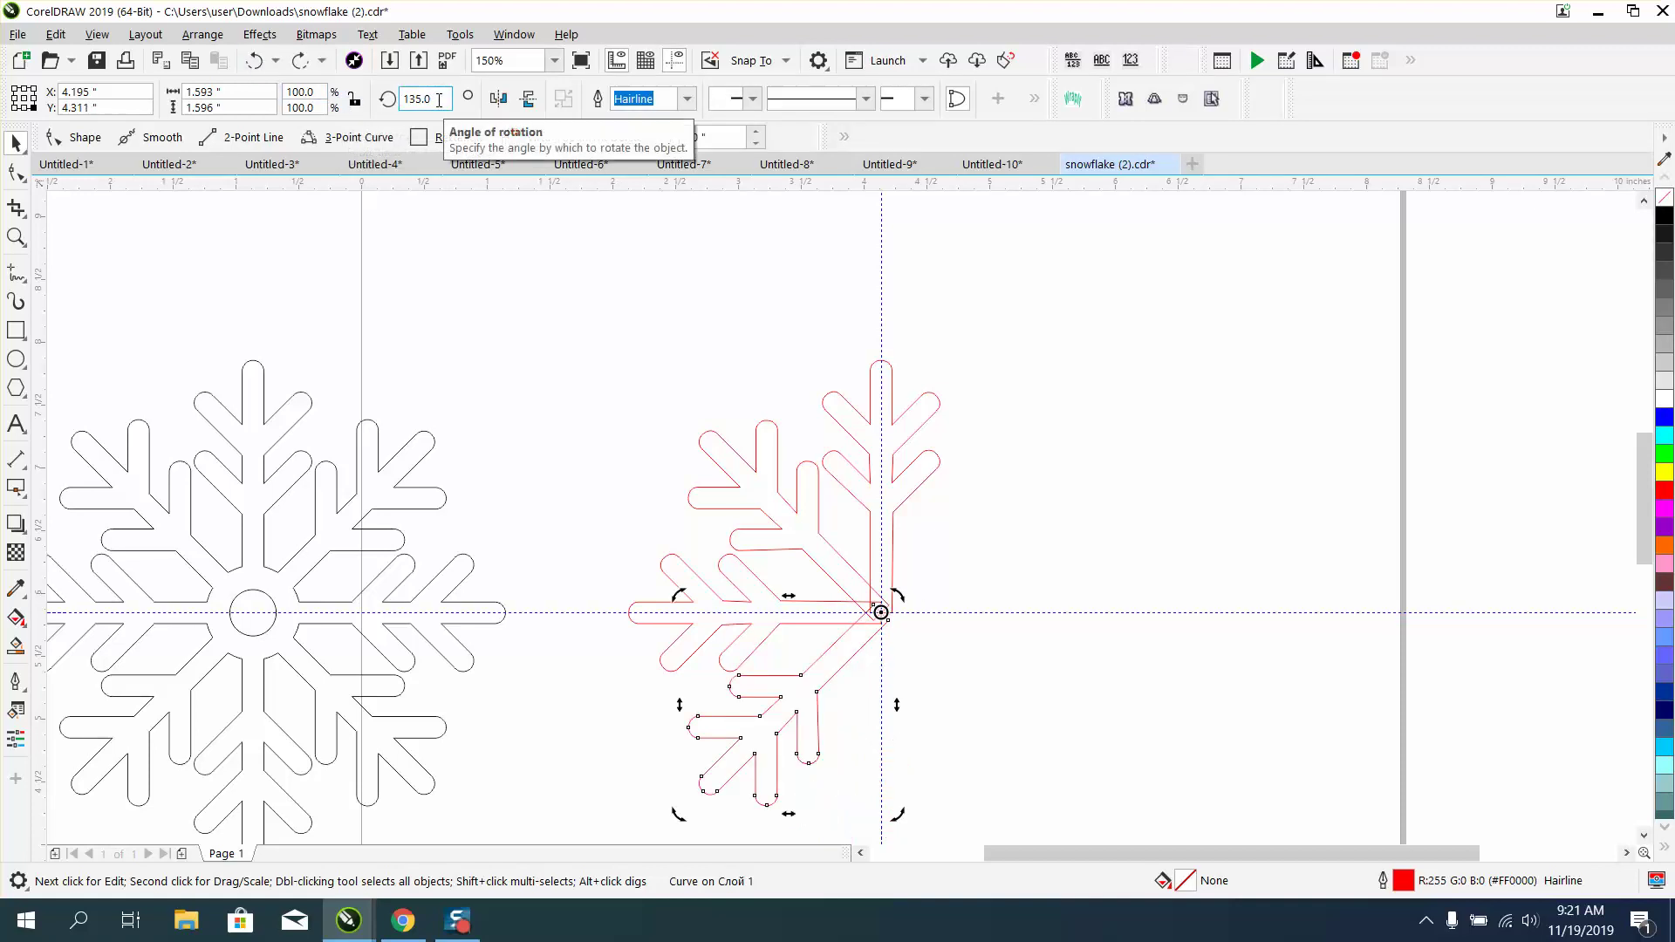
pyautogui.write('180')
pyautogui.press('Return')
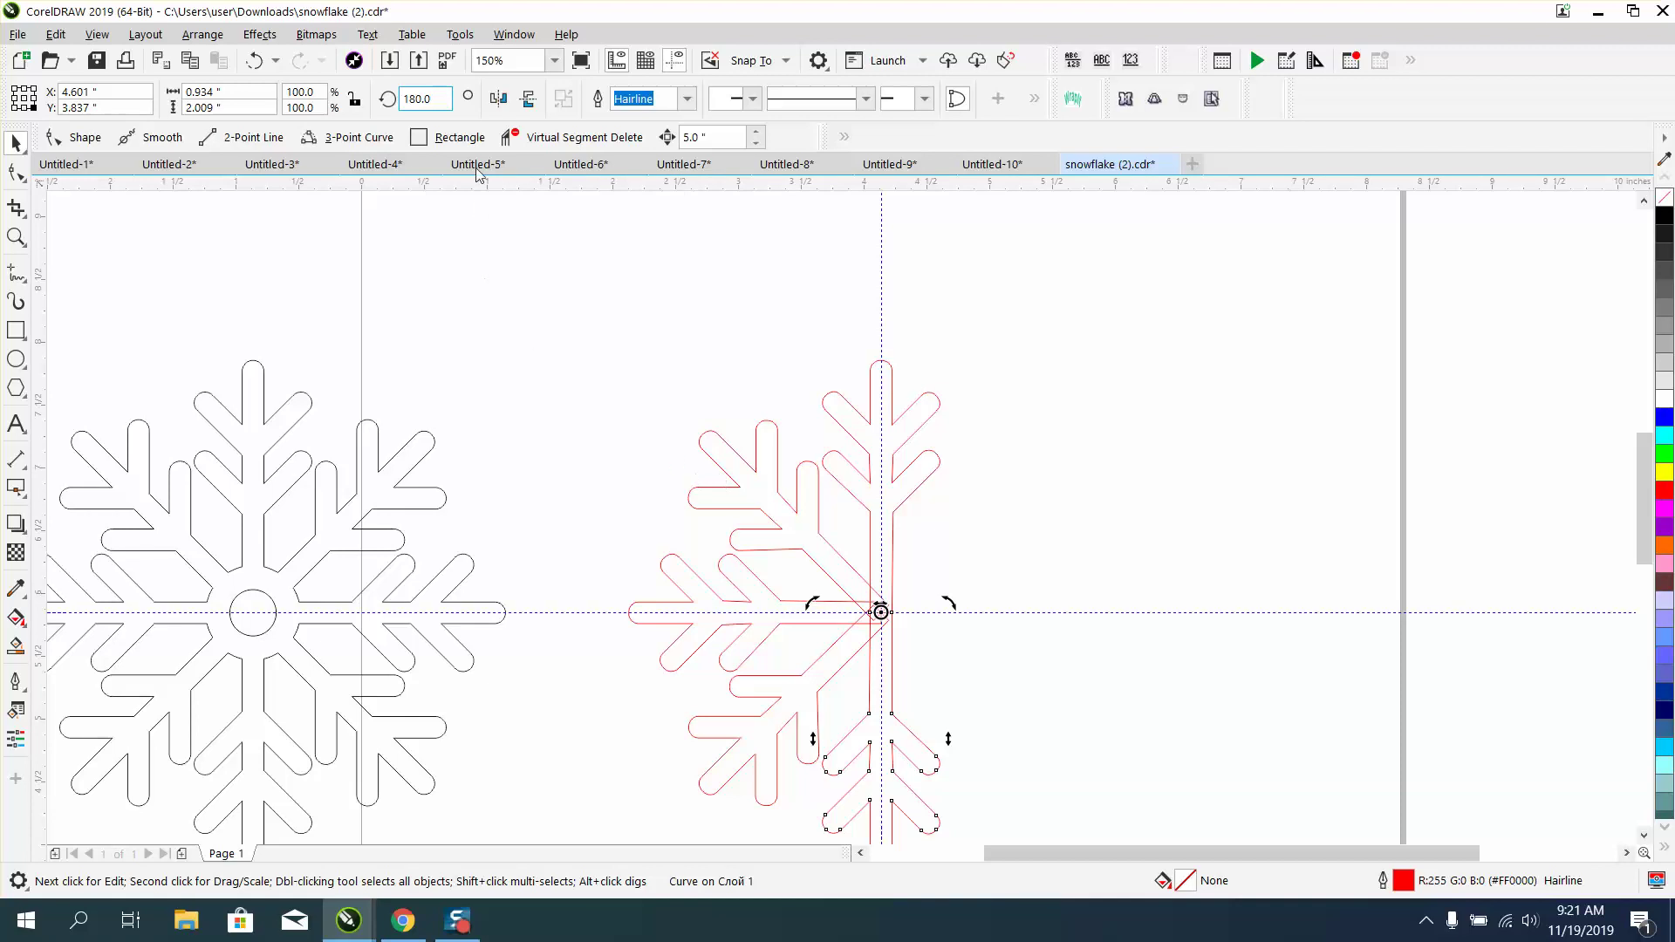
# Add arm copies at 225°, 270° and 315° to complete eight arms
pyautogui.doubleClick(438, 99)
pyautogui.write('225')
pyautogui.press('Return')
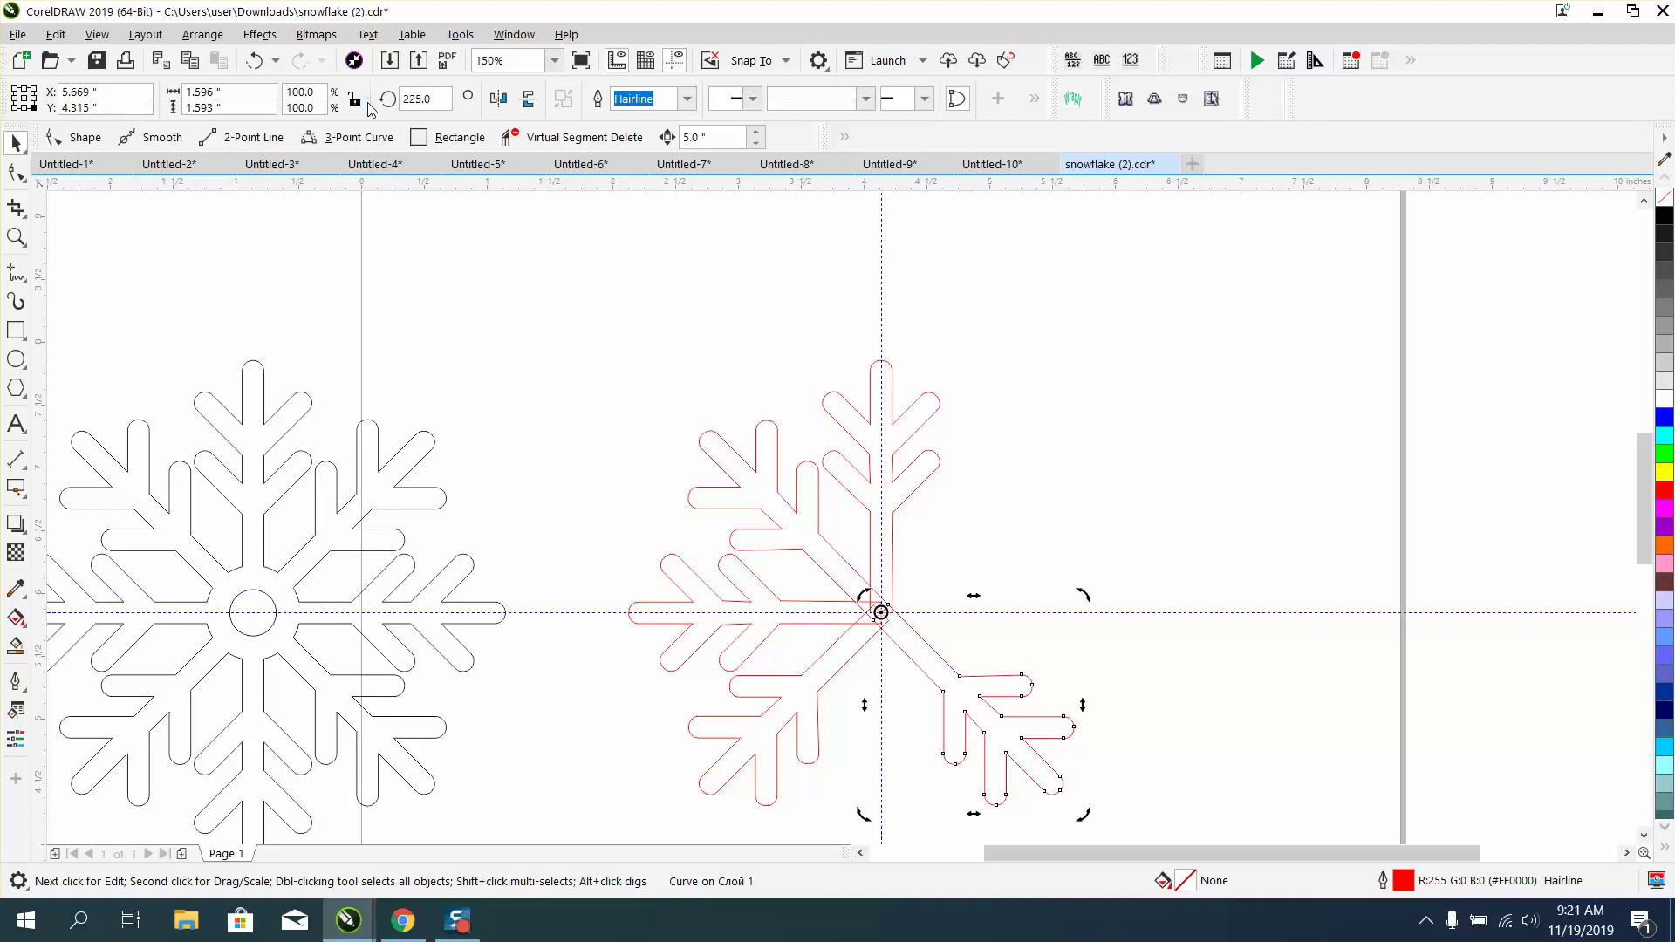
pyautogui.click(259, 62)
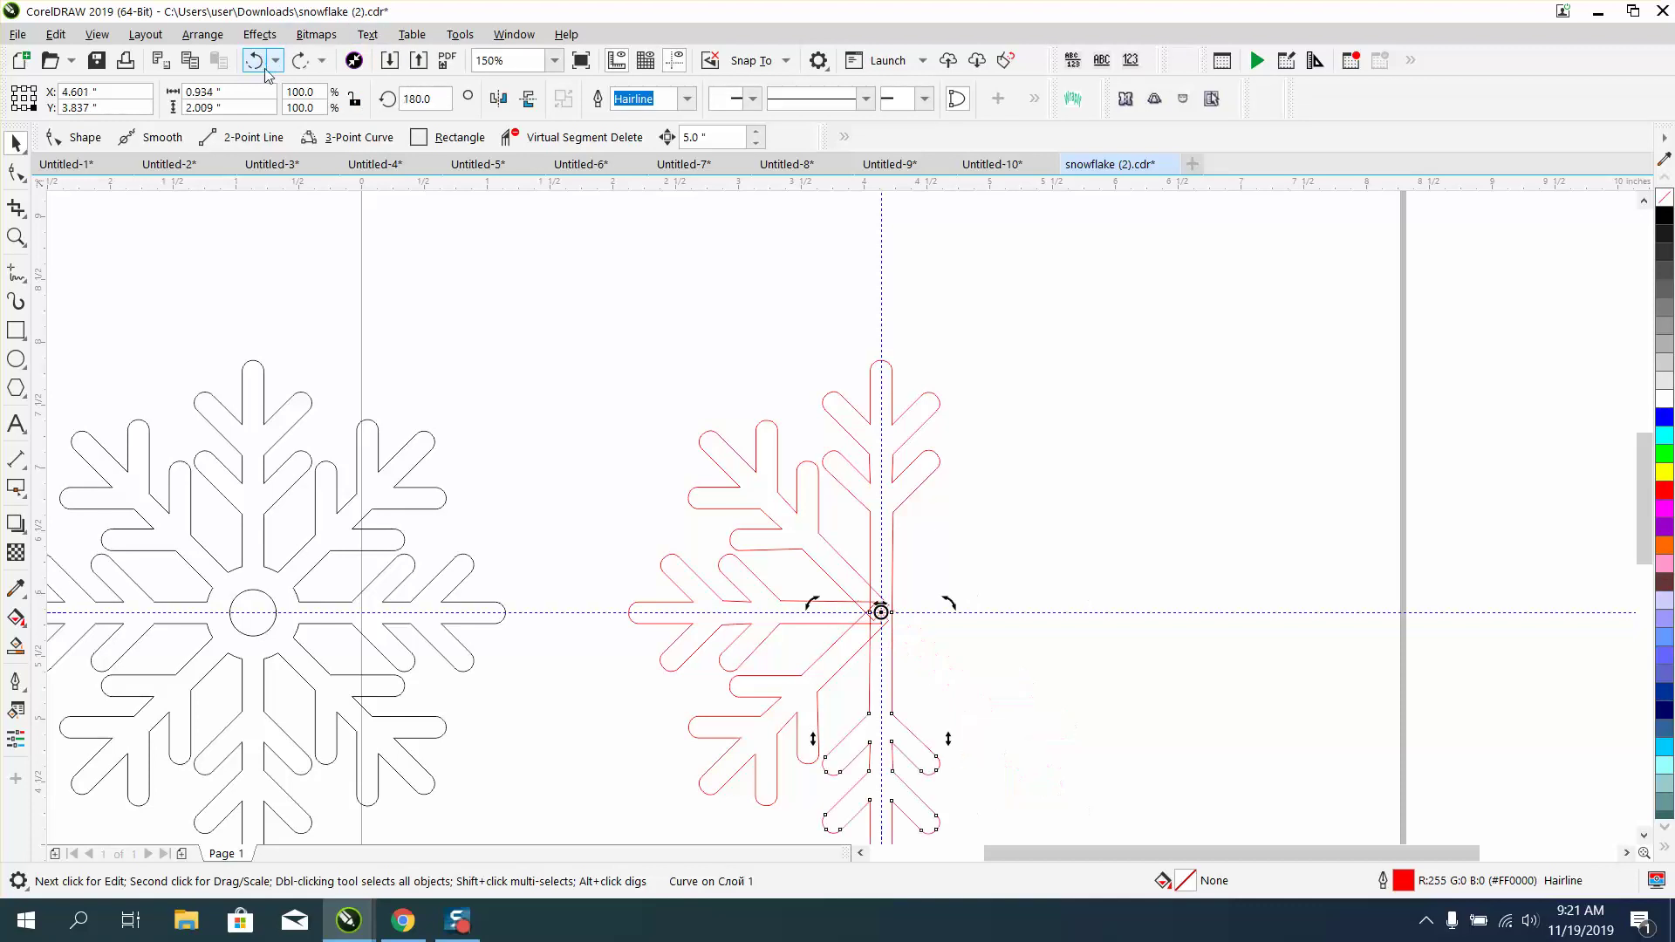
pyautogui.hotkey('ctrl', 'shift', 'z')
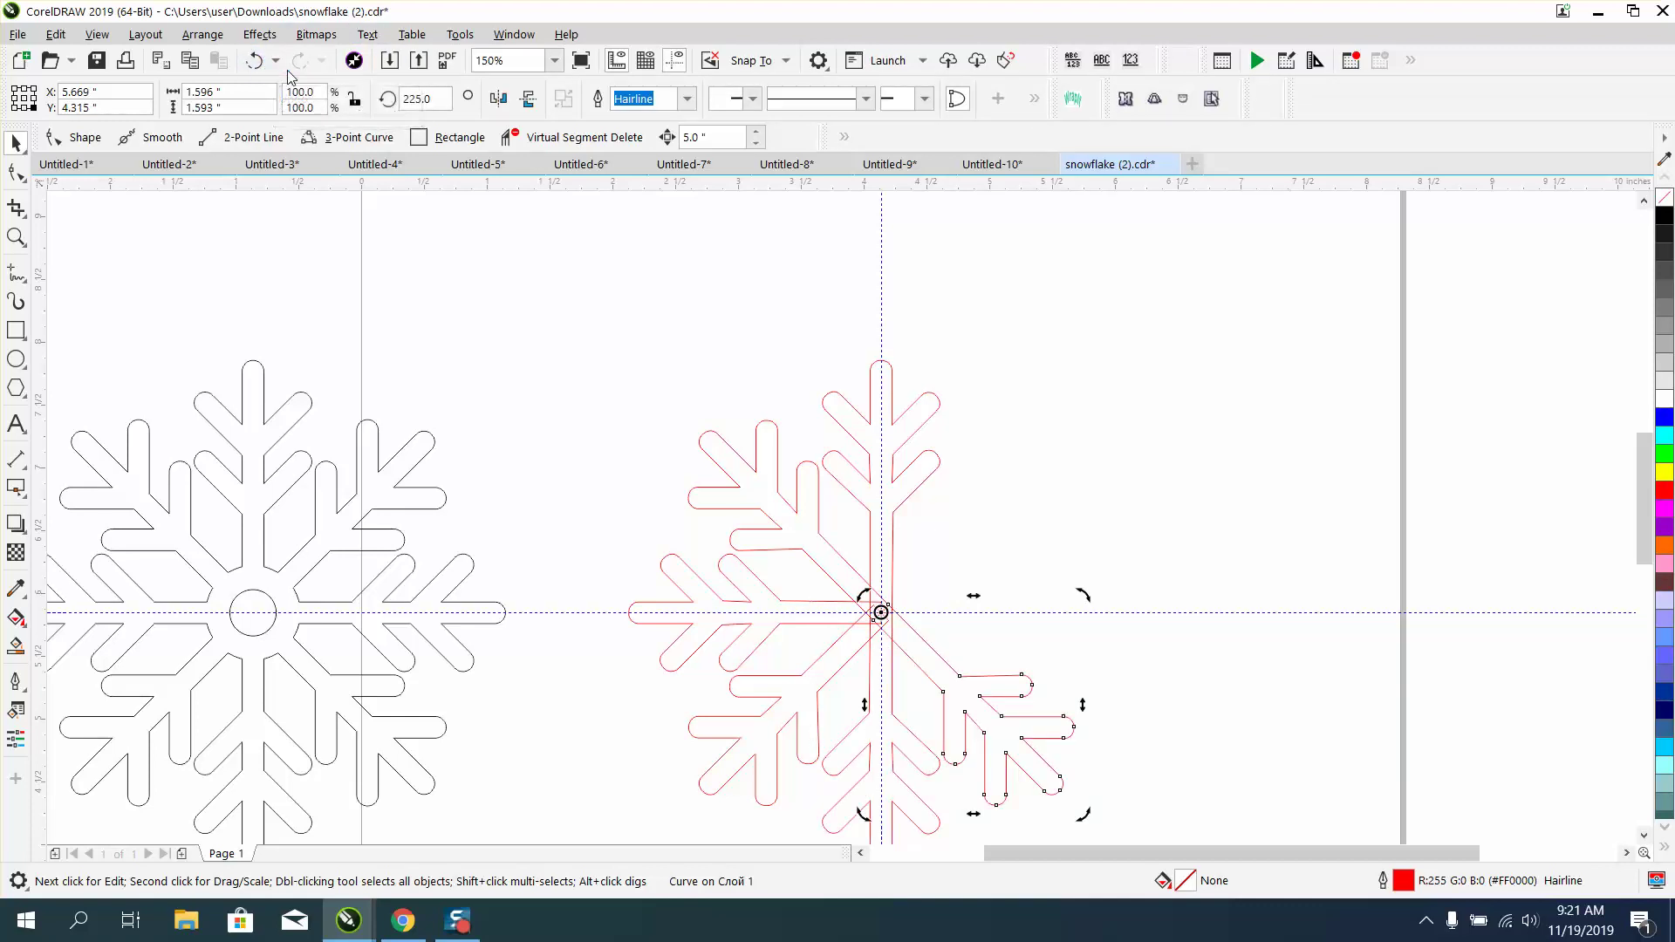
pyautogui.hotkey('ctrl', 'r')
pyautogui.hotkey('ctrl', 'r')
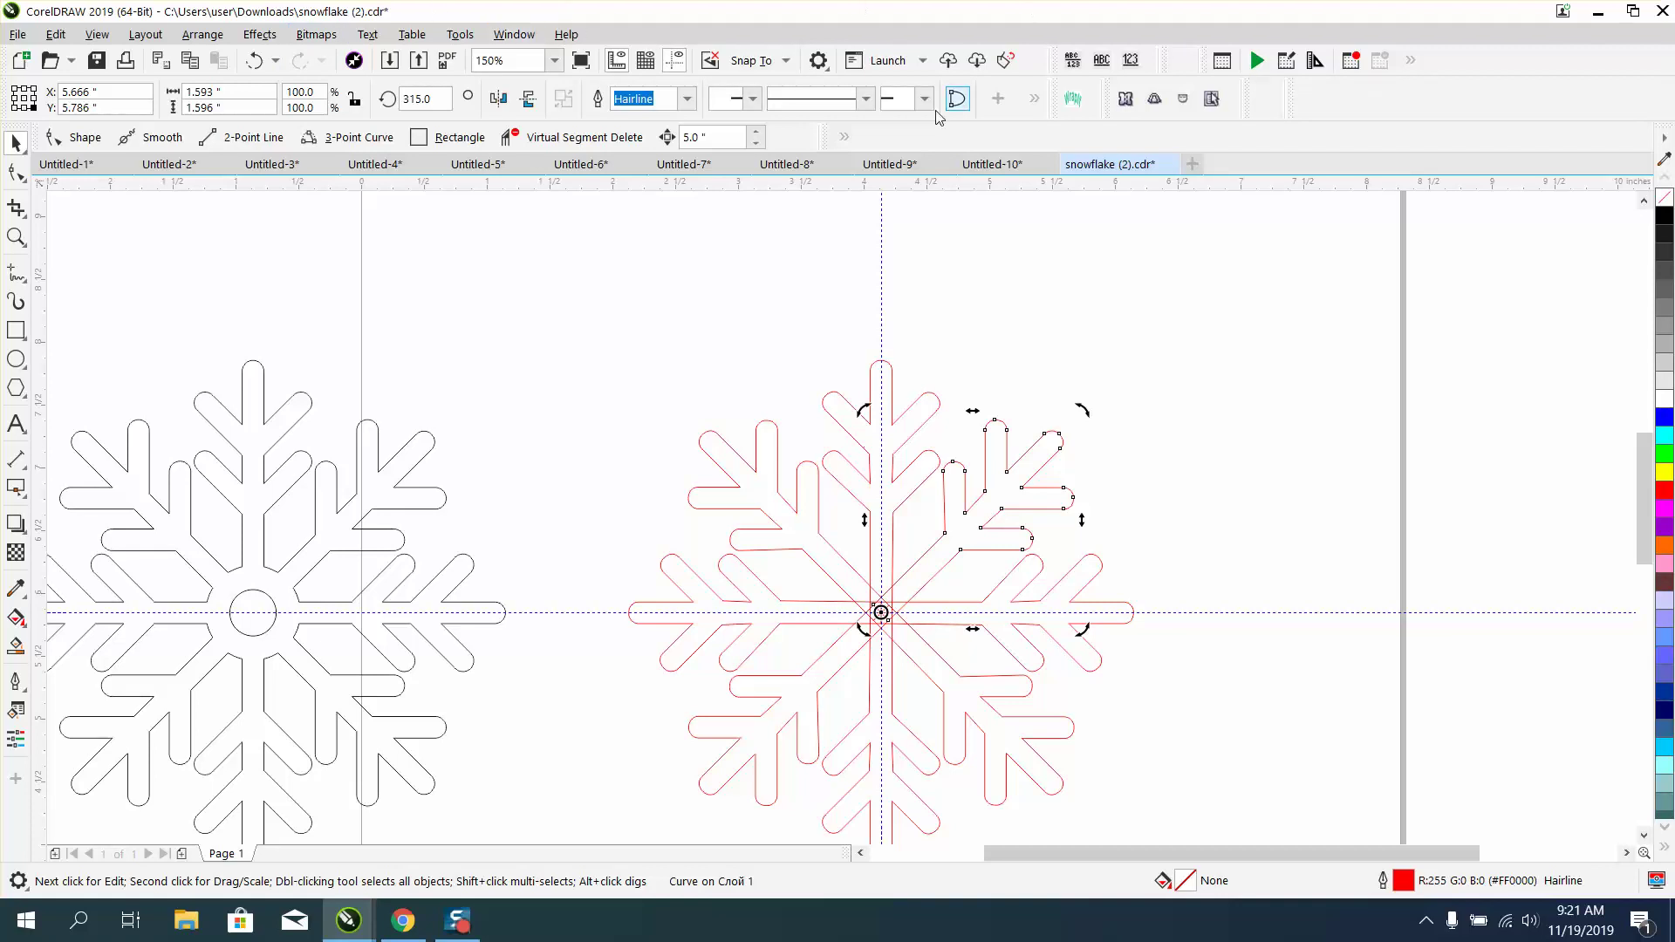
# Delete the vertical and horizontal guidelines
pyautogui.click(881, 253)
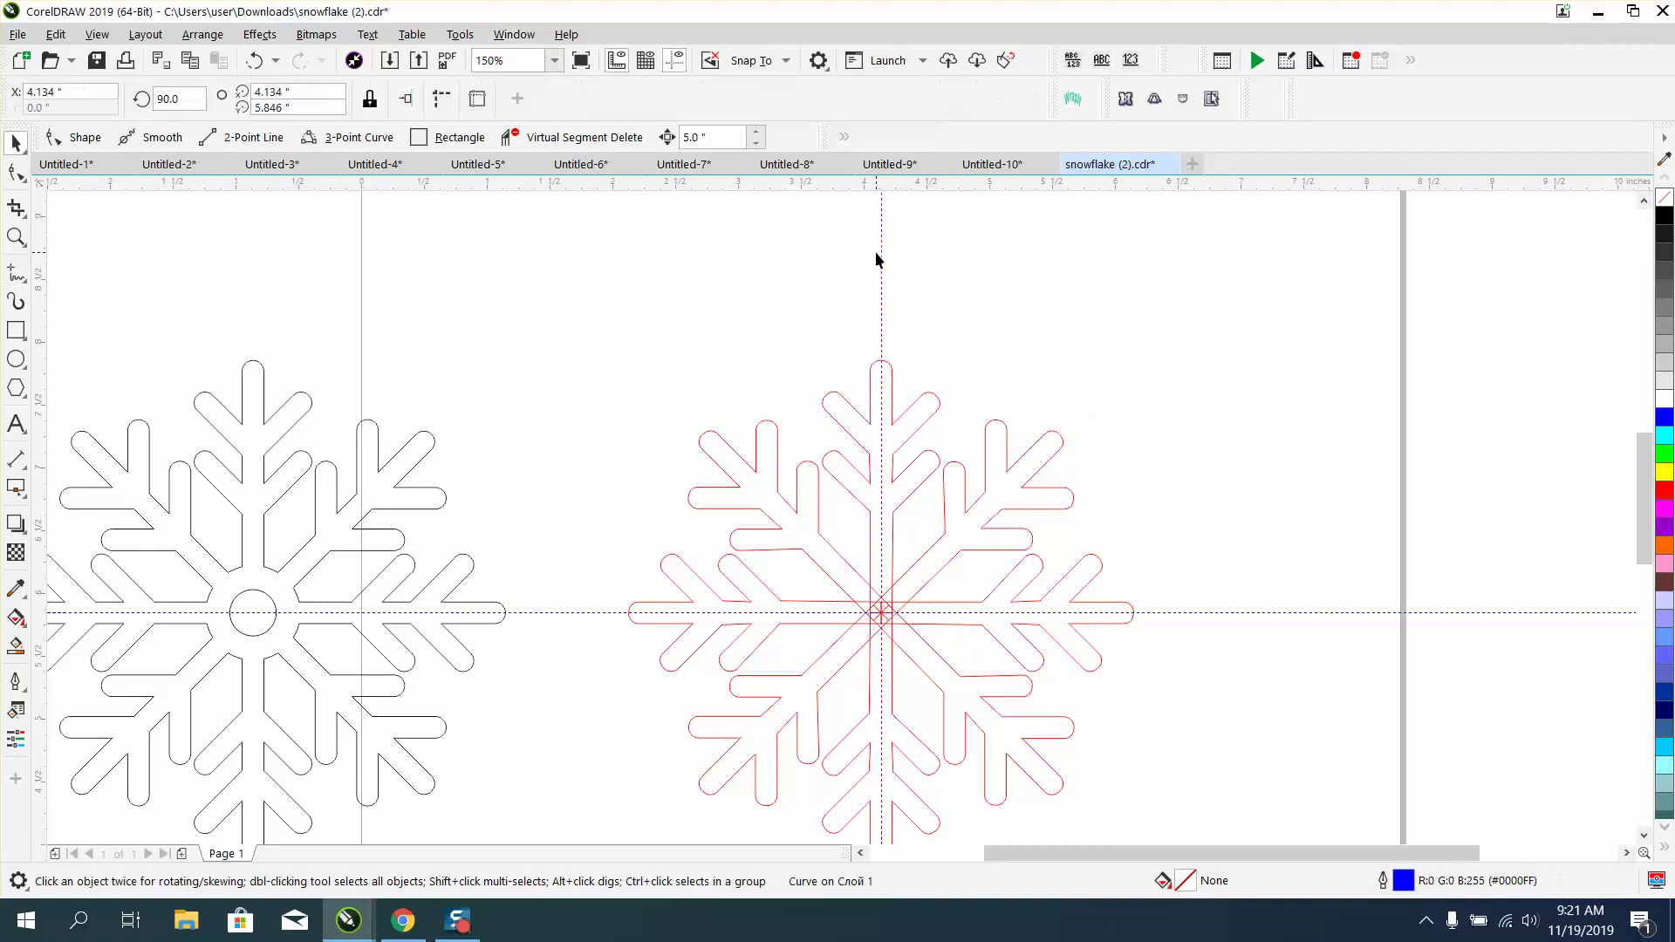
pyautogui.press('Delete')
pyautogui.click(1192, 613)
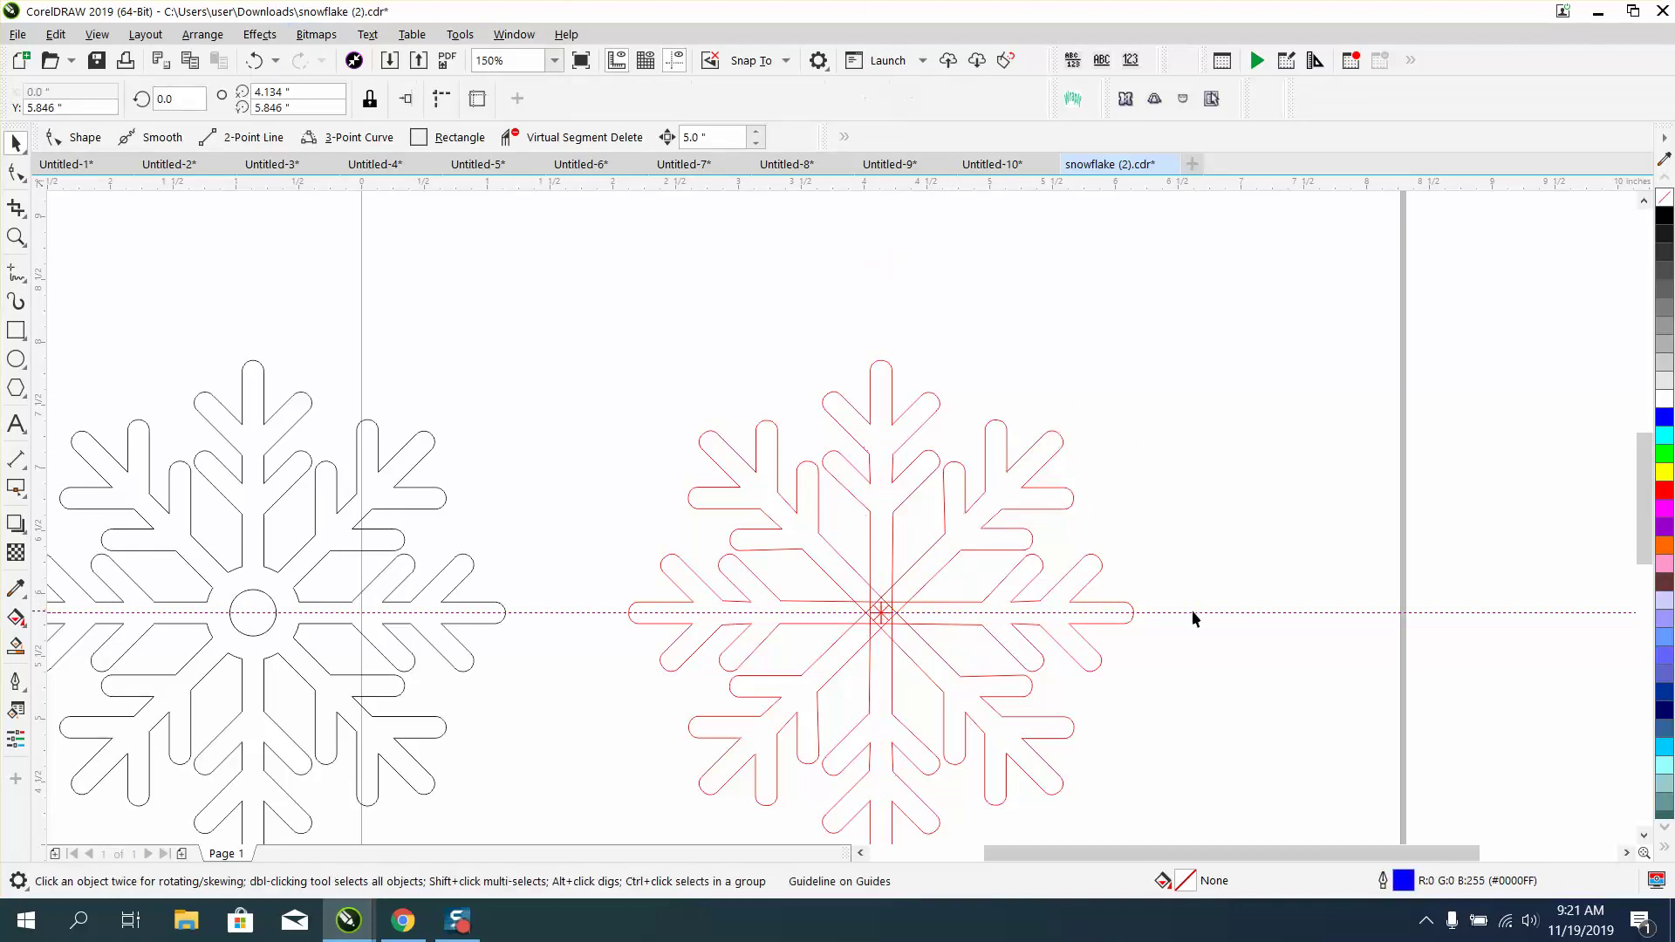
pyautogui.press('Delete')
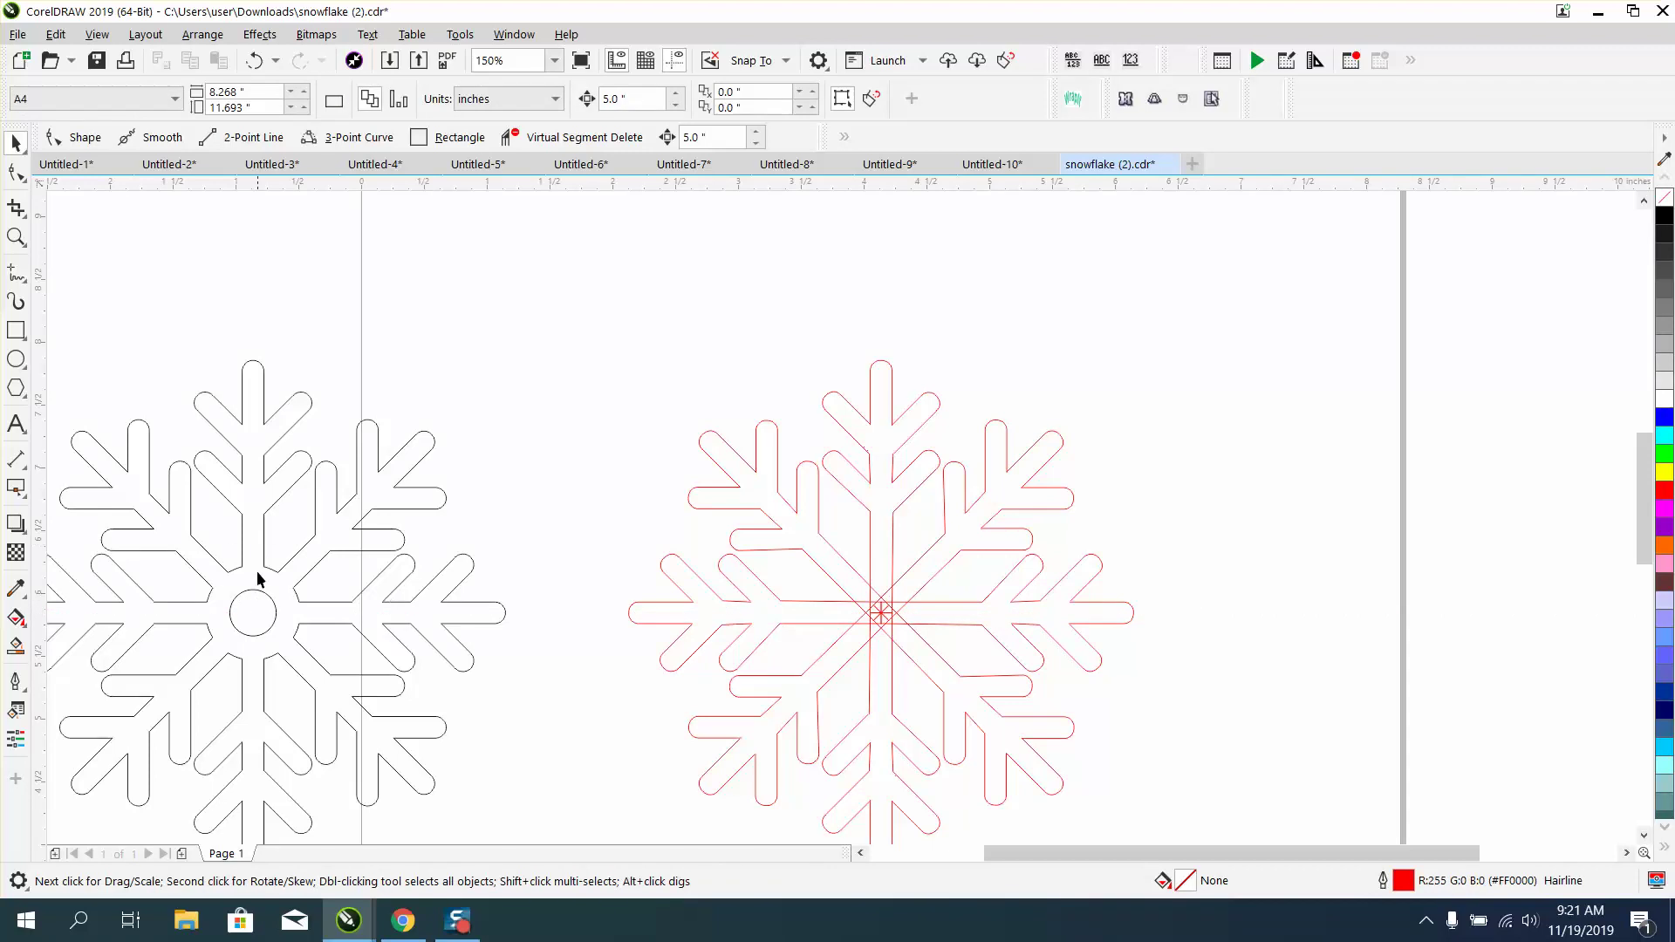
# Draw a small circle and center it on the red snowflake with P
pyautogui.click(16, 359)
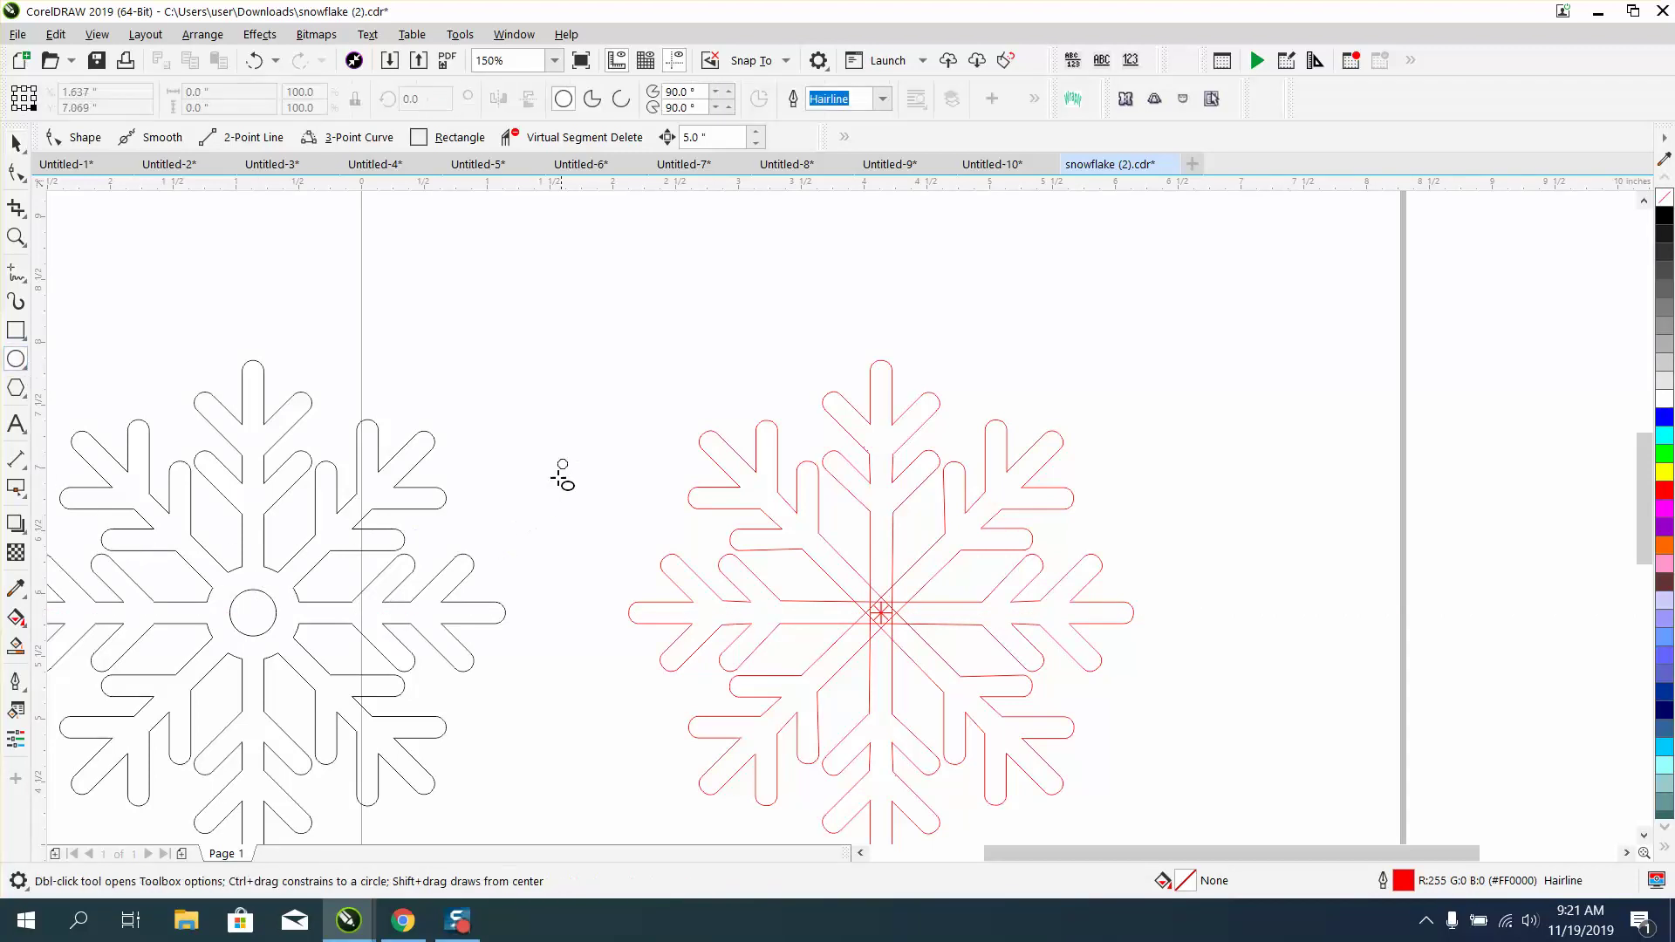
pyautogui.moveTo(565, 462); pyautogui.dragTo(529, 444)
pyautogui.press('space')
pyautogui.press('p')
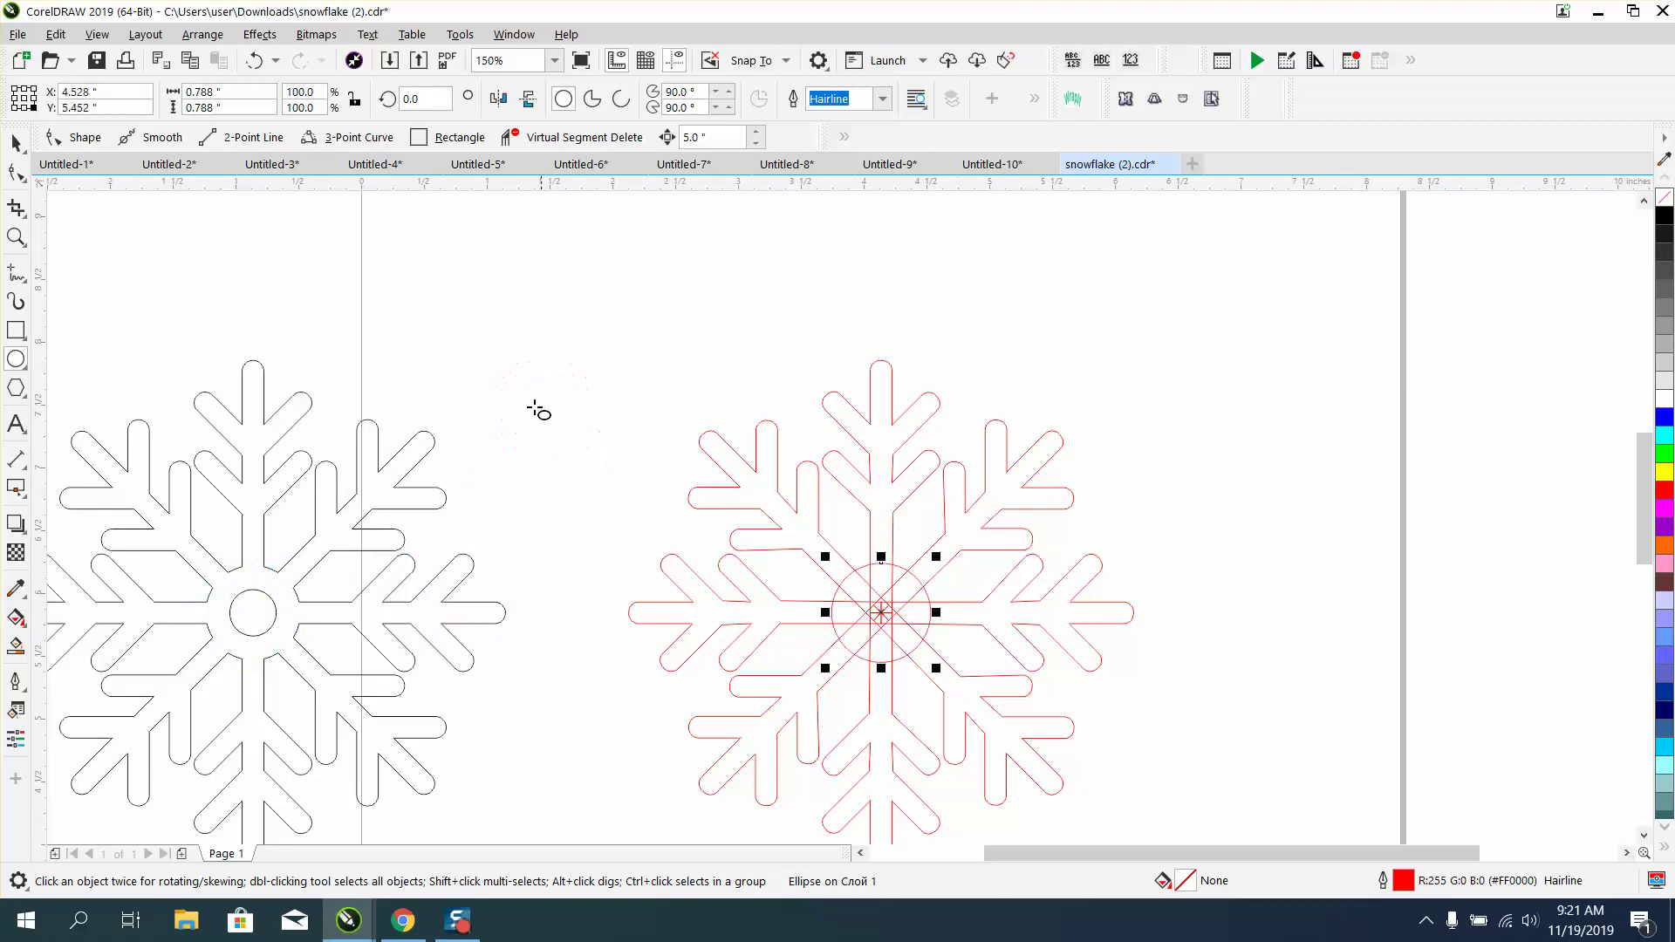
pyautogui.scroll(-1, 521, 408)
# Marquee-select the red snowflake pieces and weld them into one curve
pyautogui.click(15, 142)
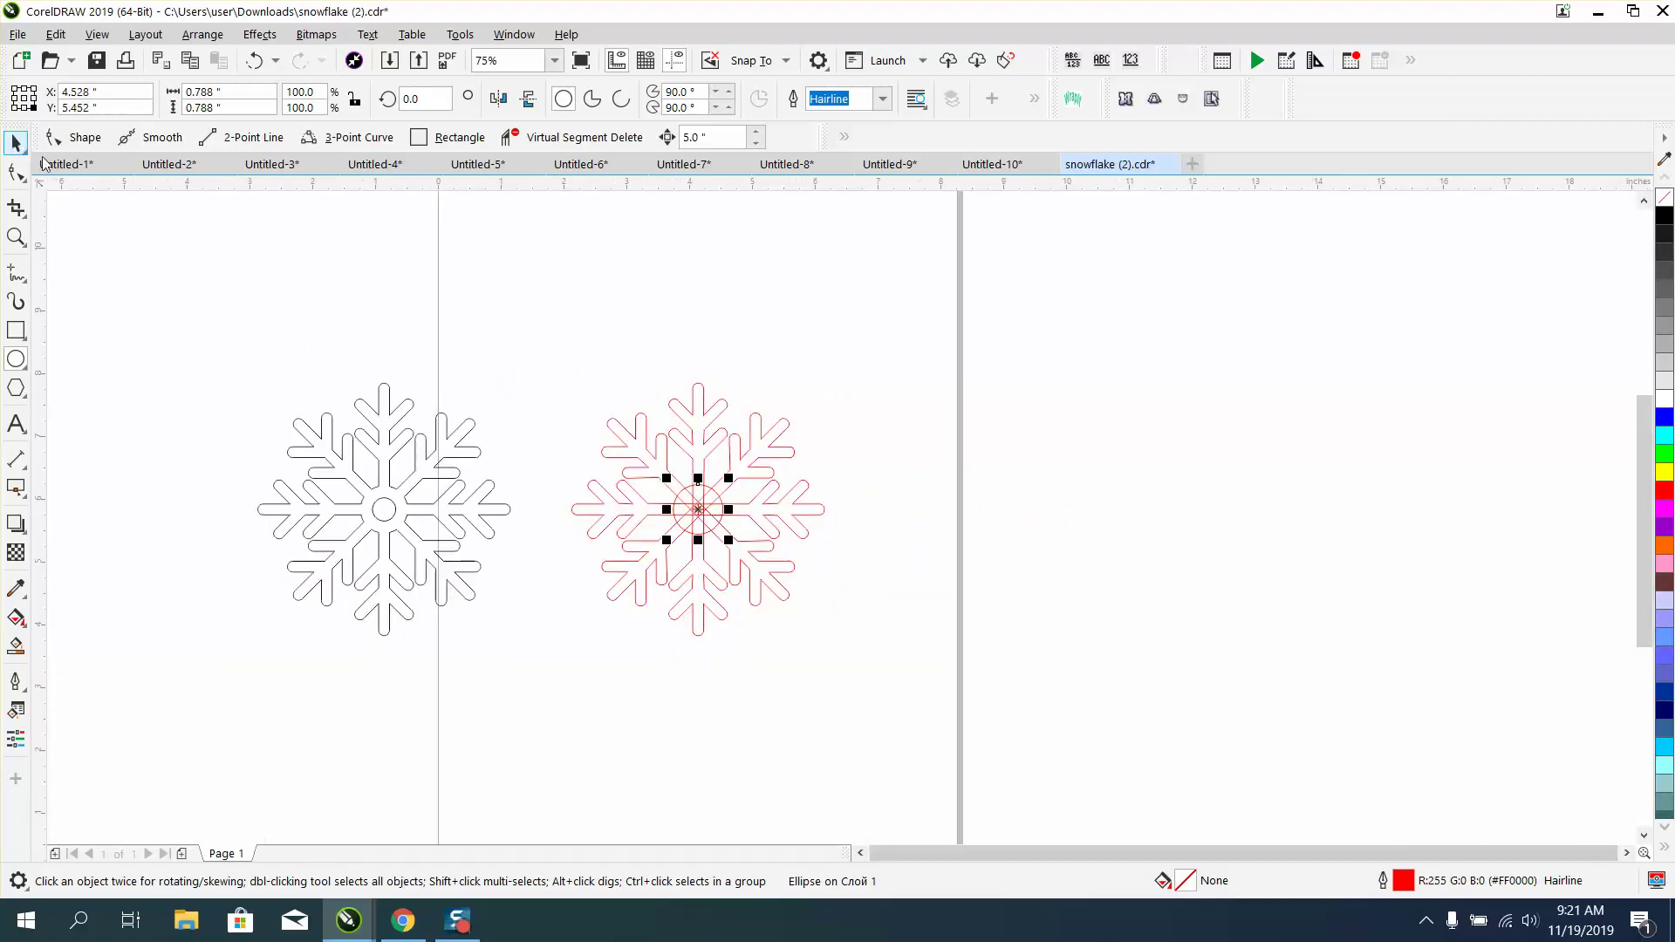
pyautogui.moveTo(524, 374); pyautogui.dragTo(855, 635)
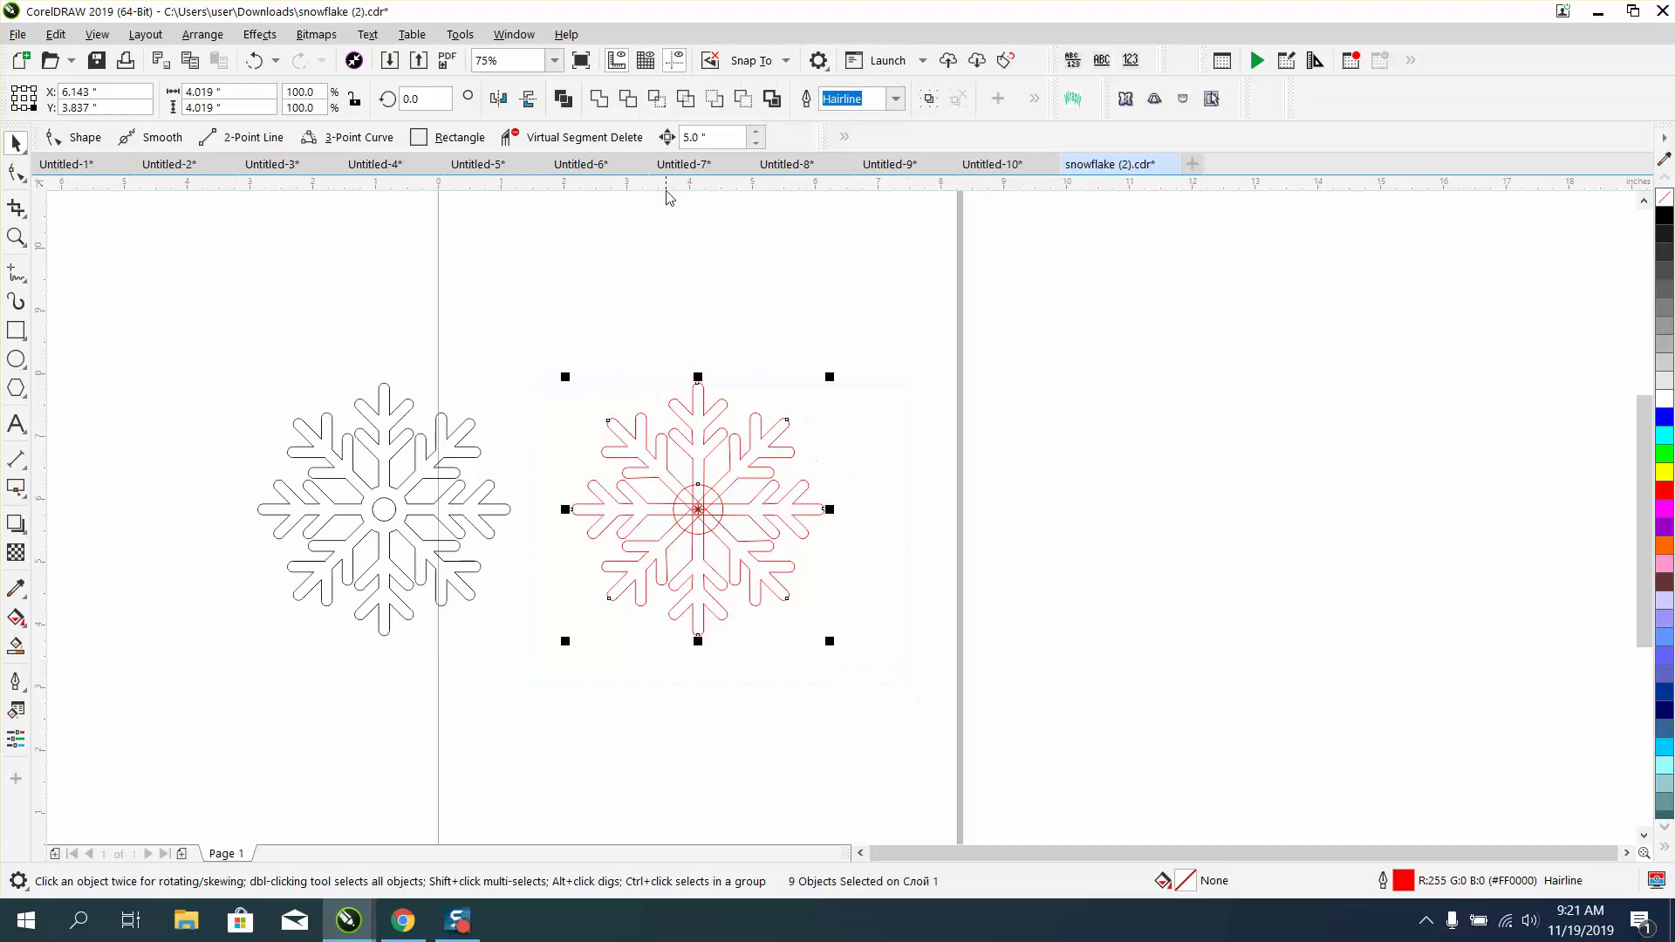
pyautogui.click(600, 99)
pyautogui.click(843, 314)
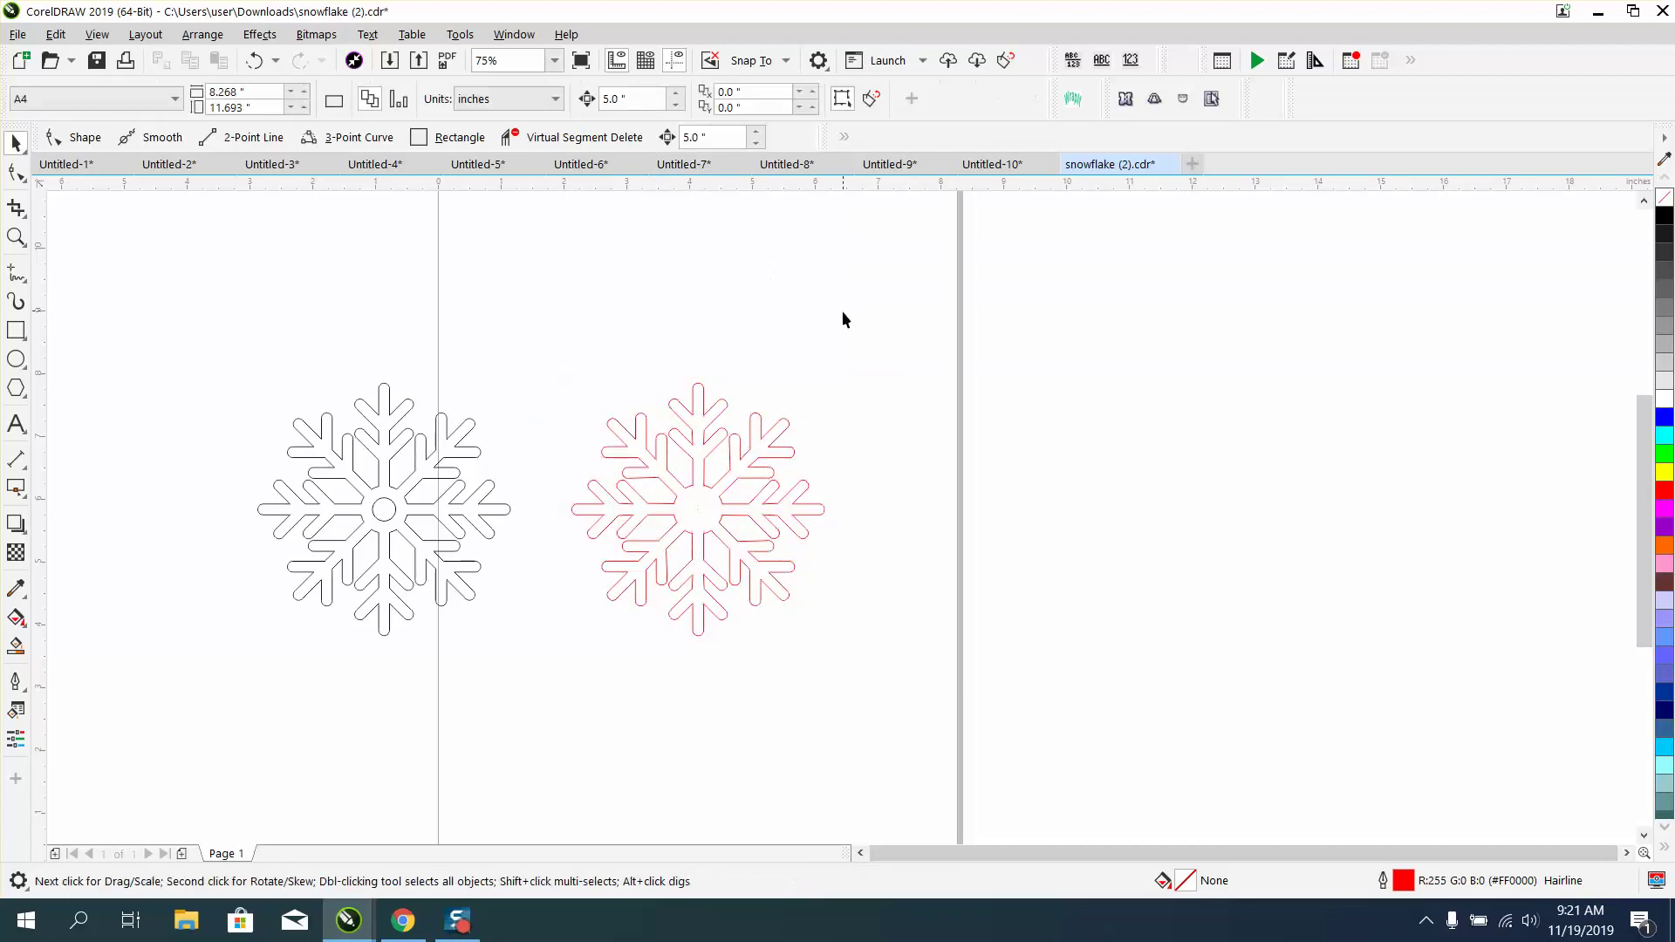
# Draw another small circle and center it on the page with P
pyautogui.click(15, 359)
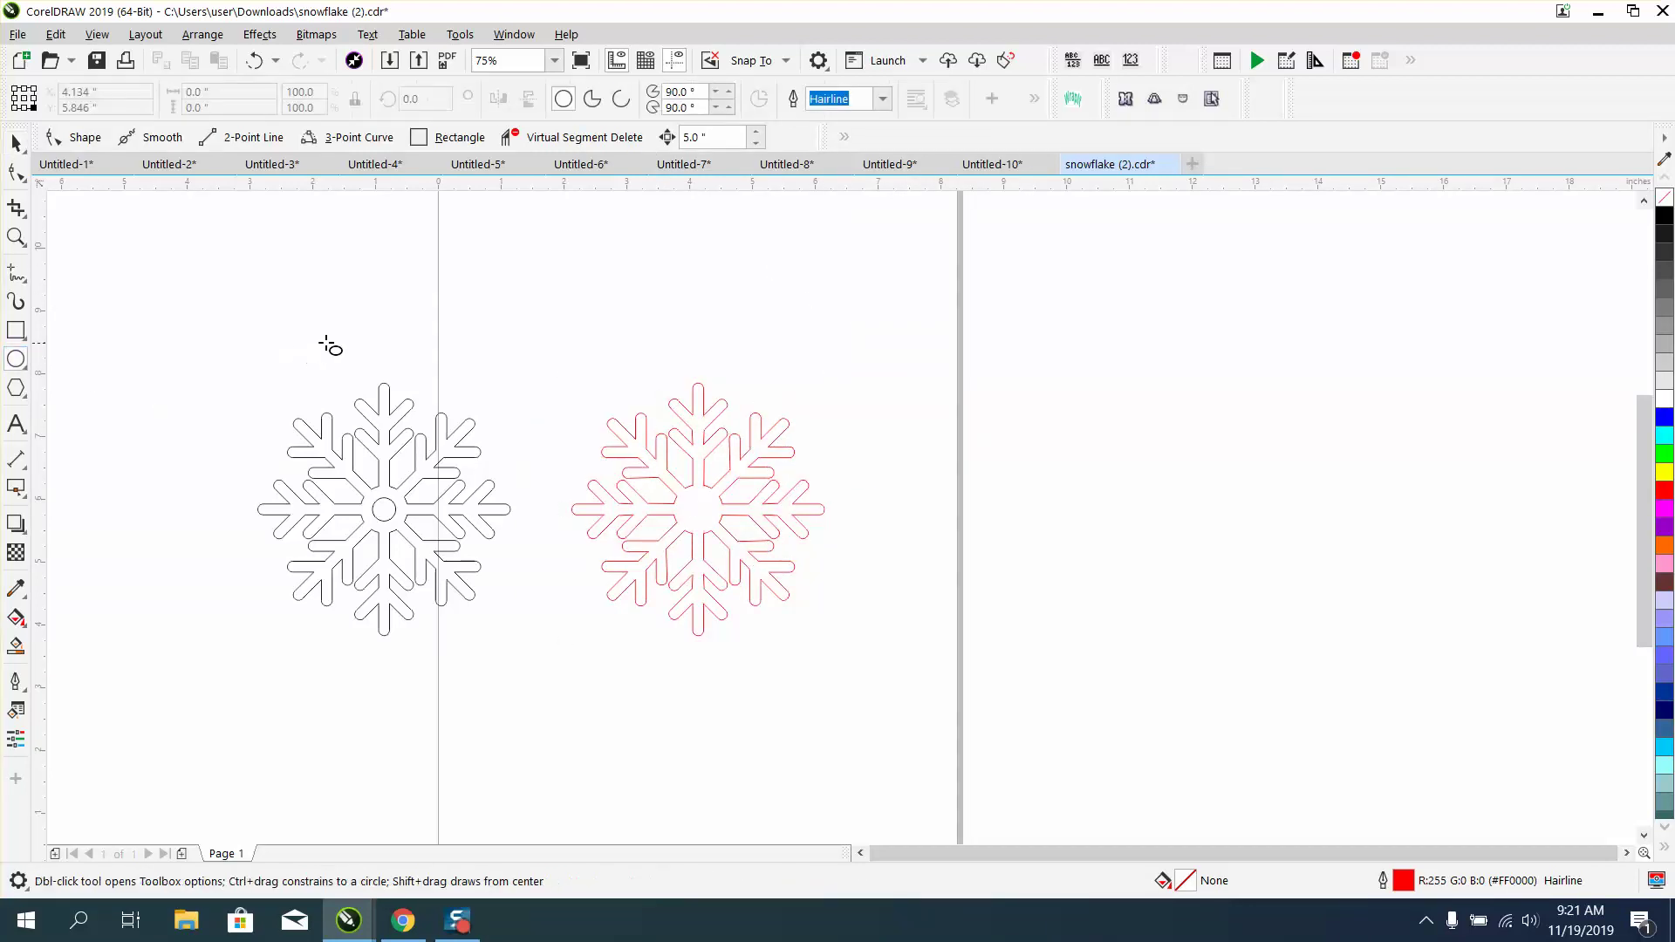
pyautogui.moveTo(331, 336); pyautogui.dragTo(295, 355)
pyautogui.press('p')
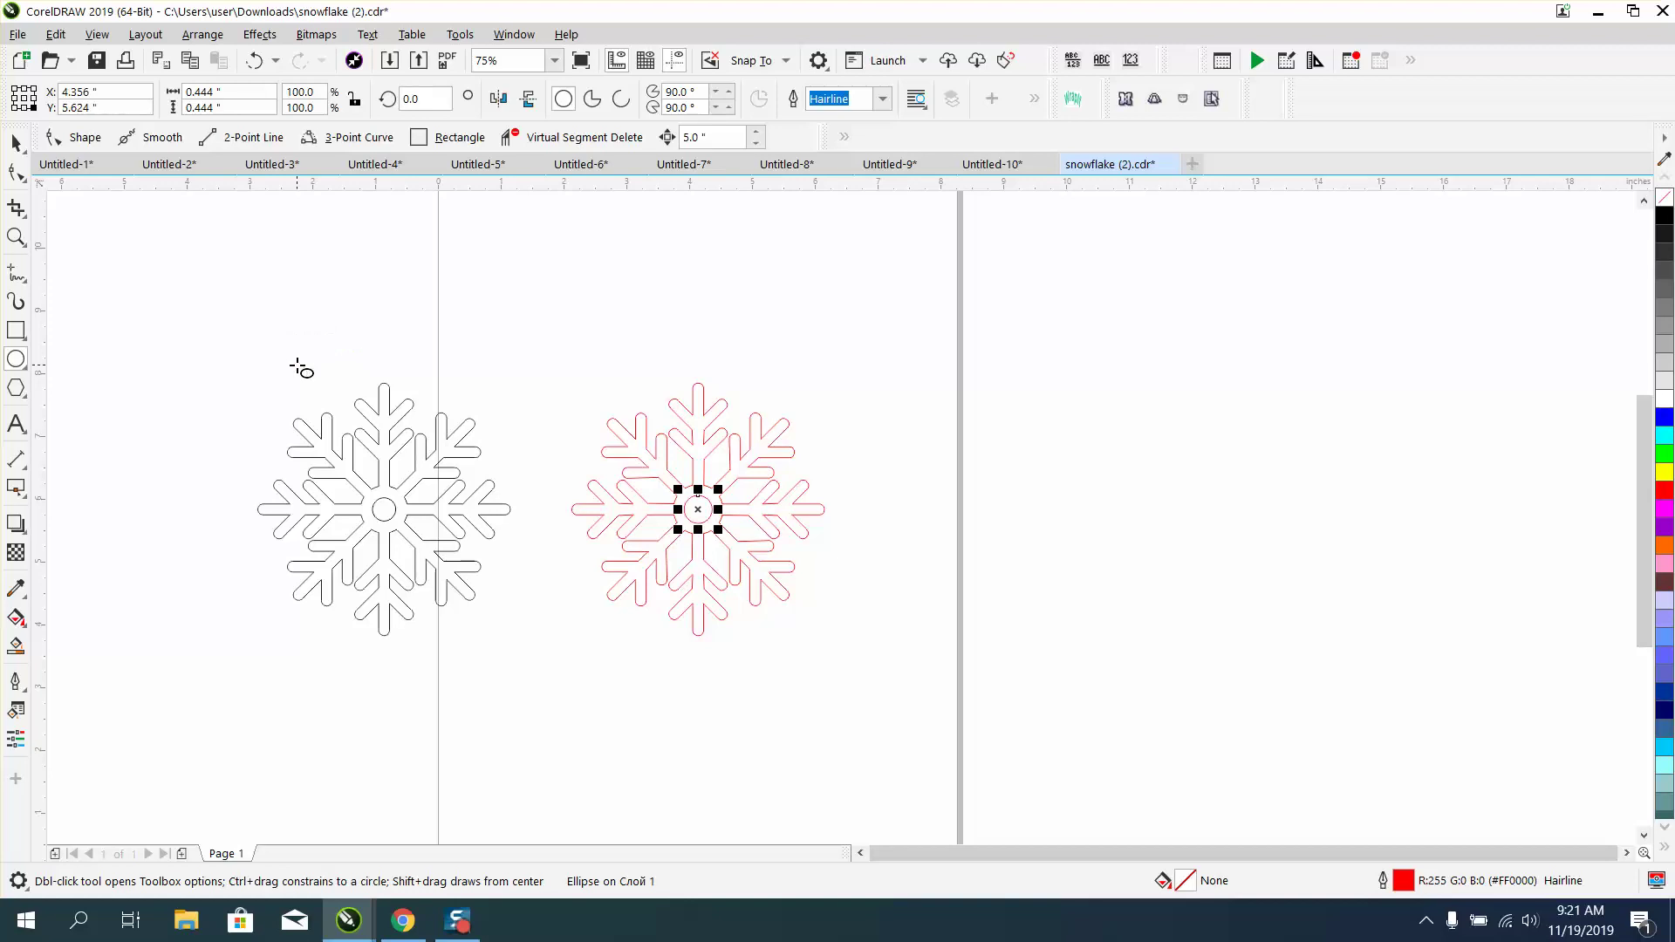
pyautogui.click(833, 392)
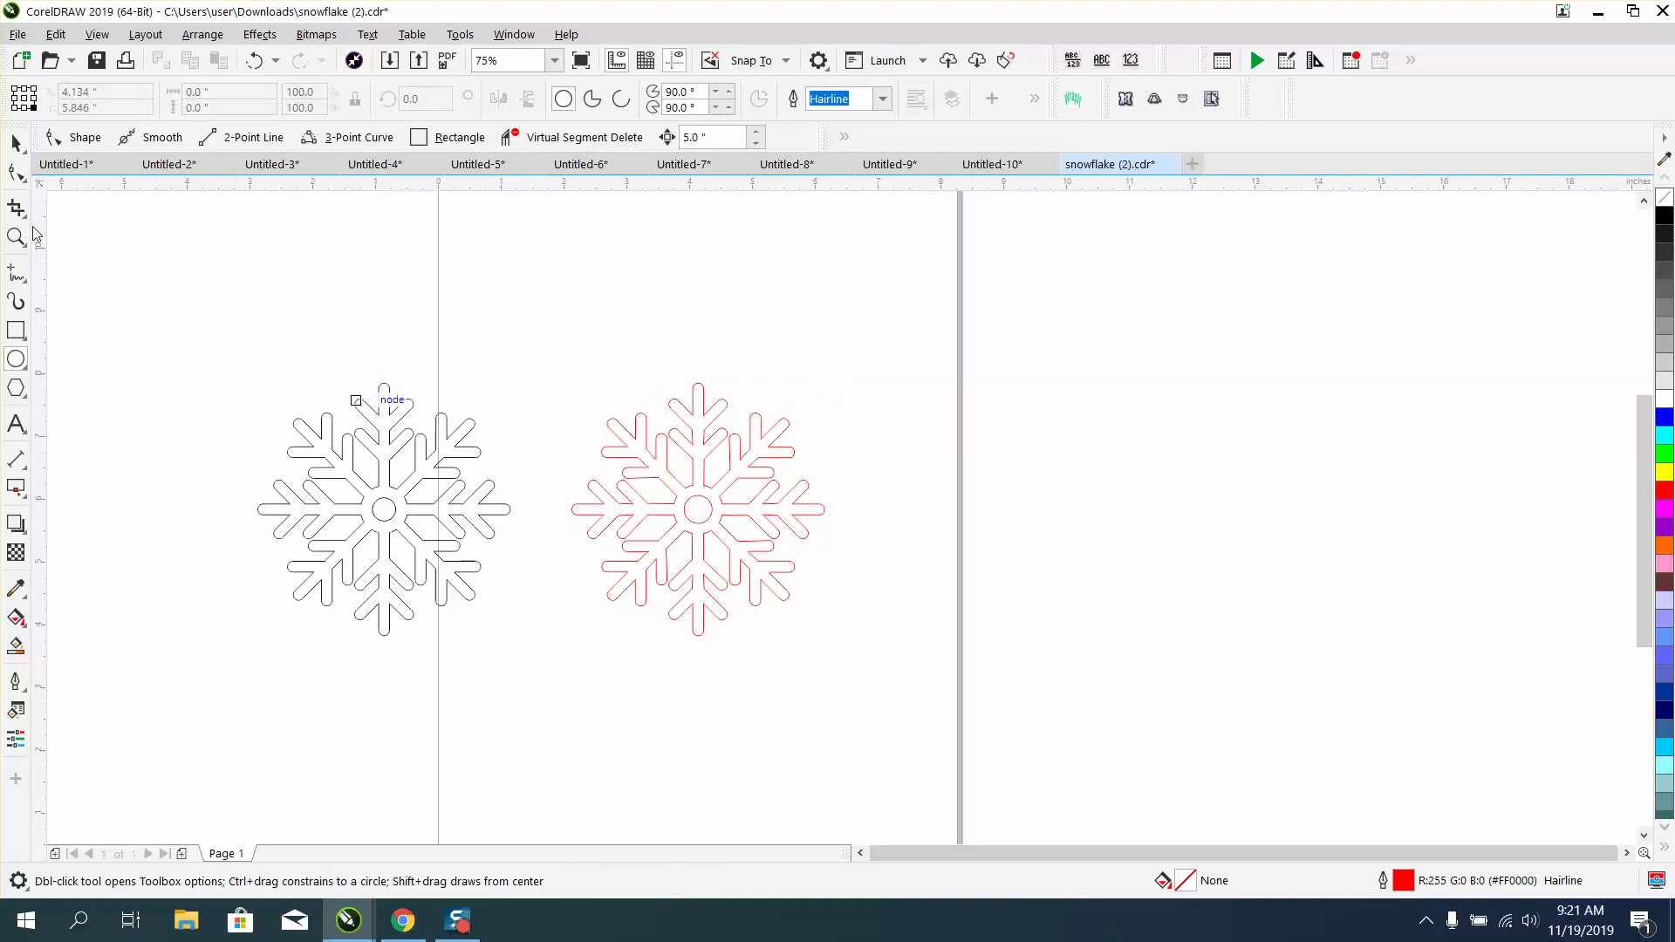
pyautogui.moveTo(143, 310); pyautogui.dragTo(550, 610)
pyautogui.press('Delete')
pyautogui.click(16, 236)
pyautogui.moveTo(393, 393); pyautogui.dragTo(404, 396)
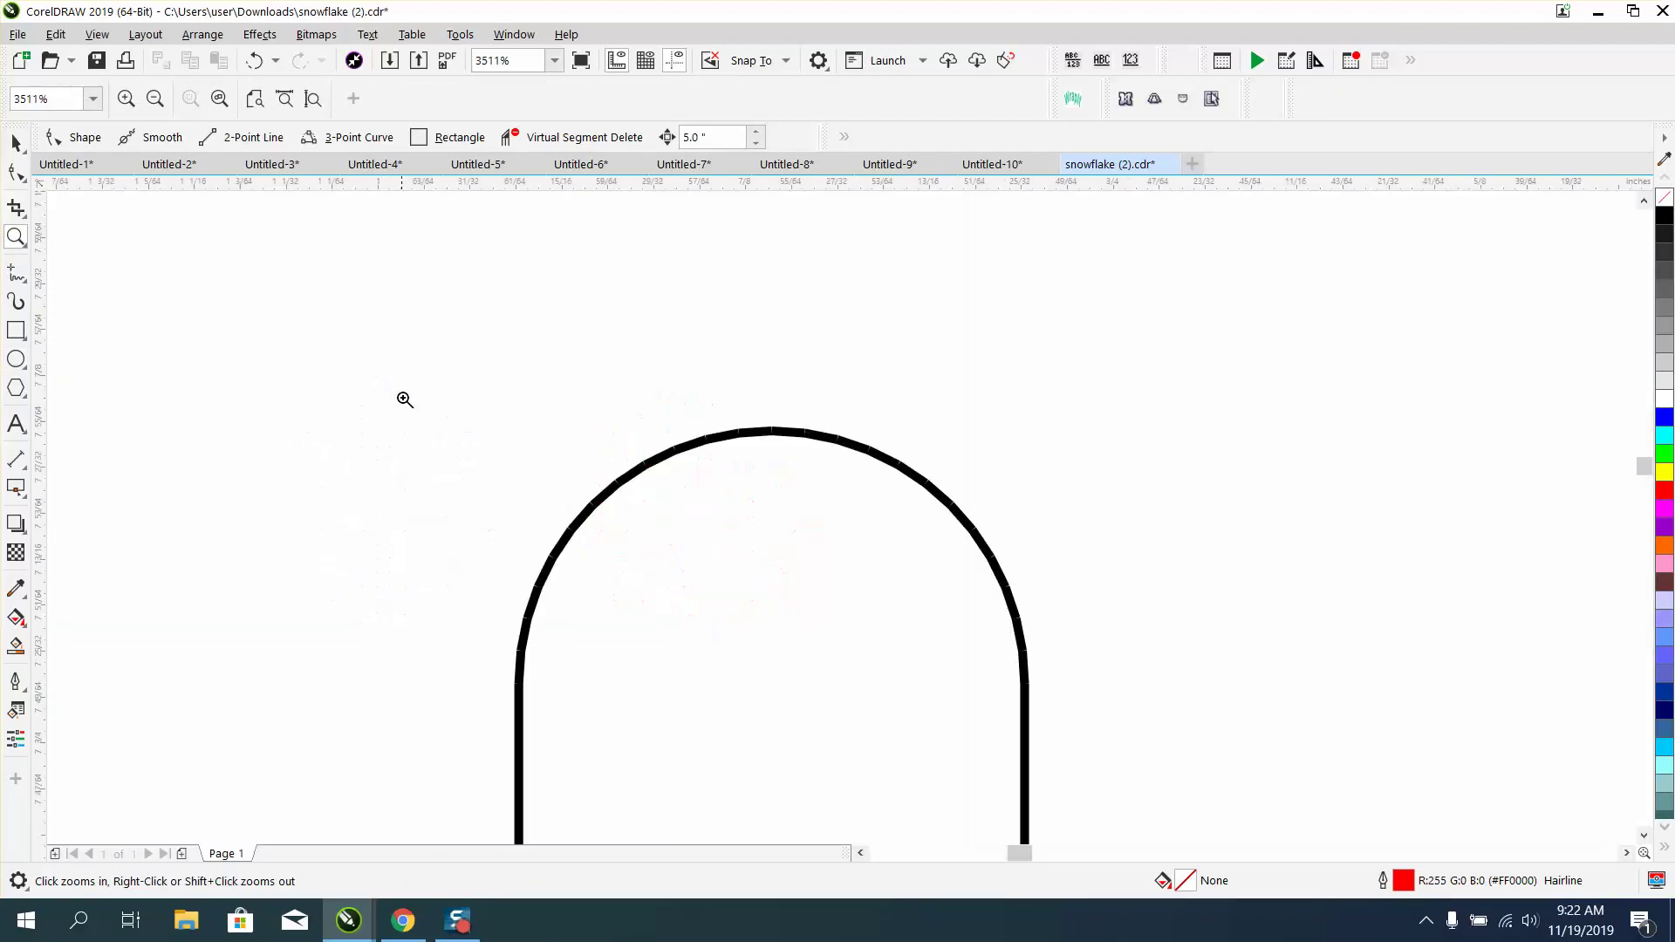
pyautogui.moveTo(617, 420); pyautogui.dragTo(862, 515)
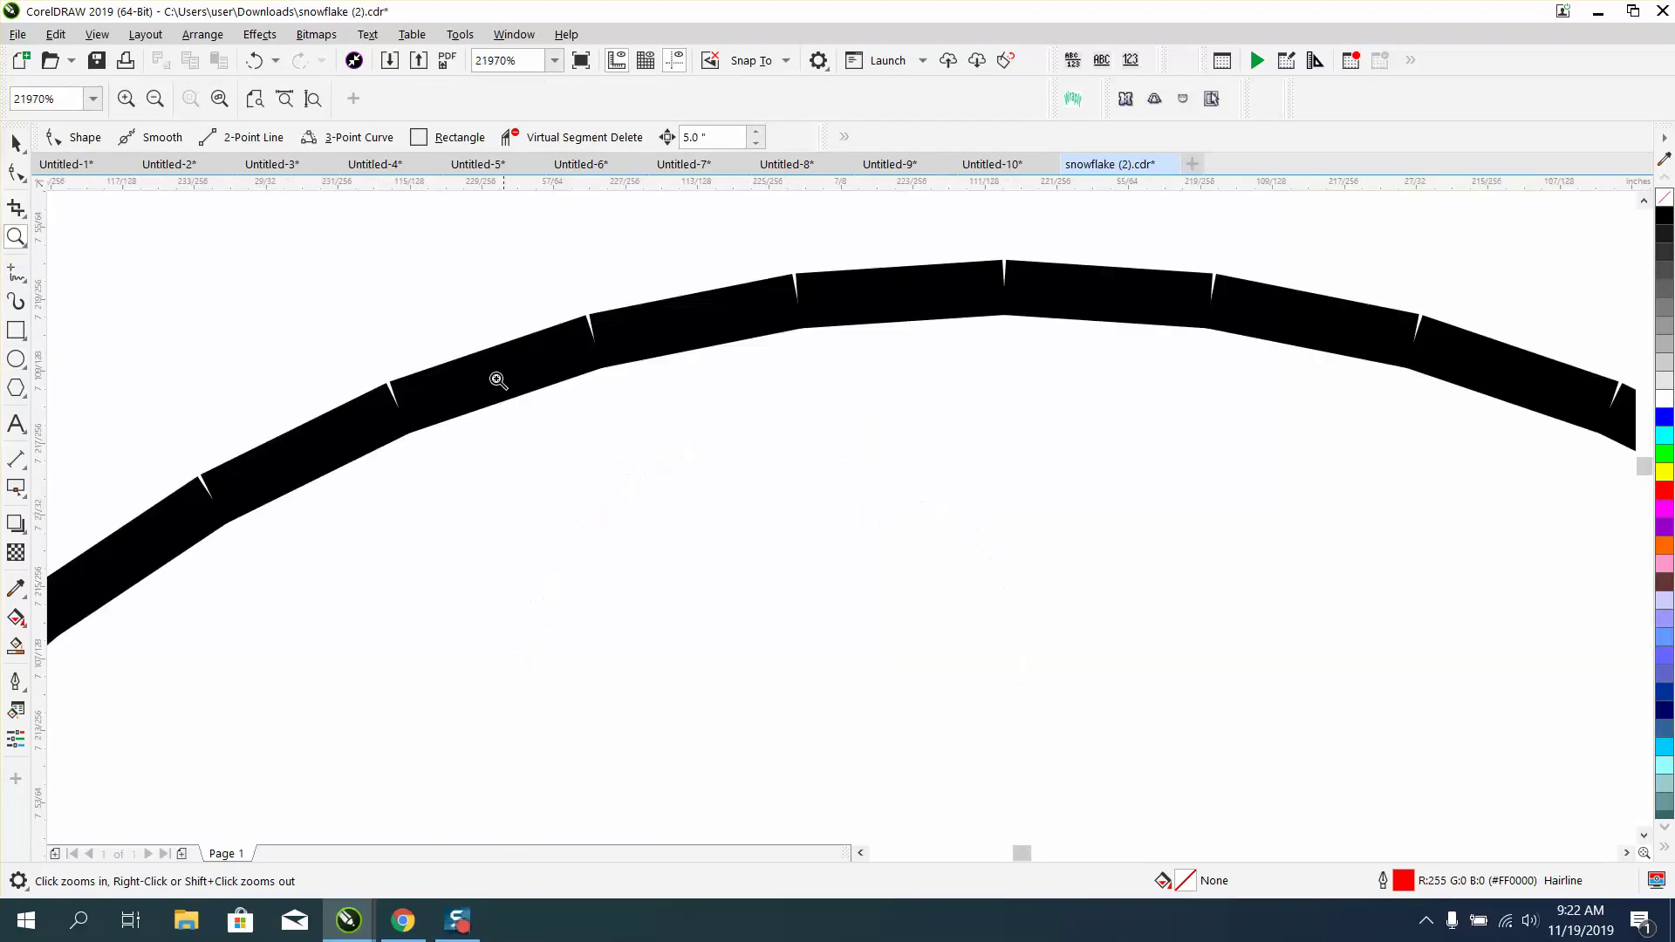
pyautogui.scroll(-4, 452, 366)
pyautogui.scroll(-5, 916, 460)
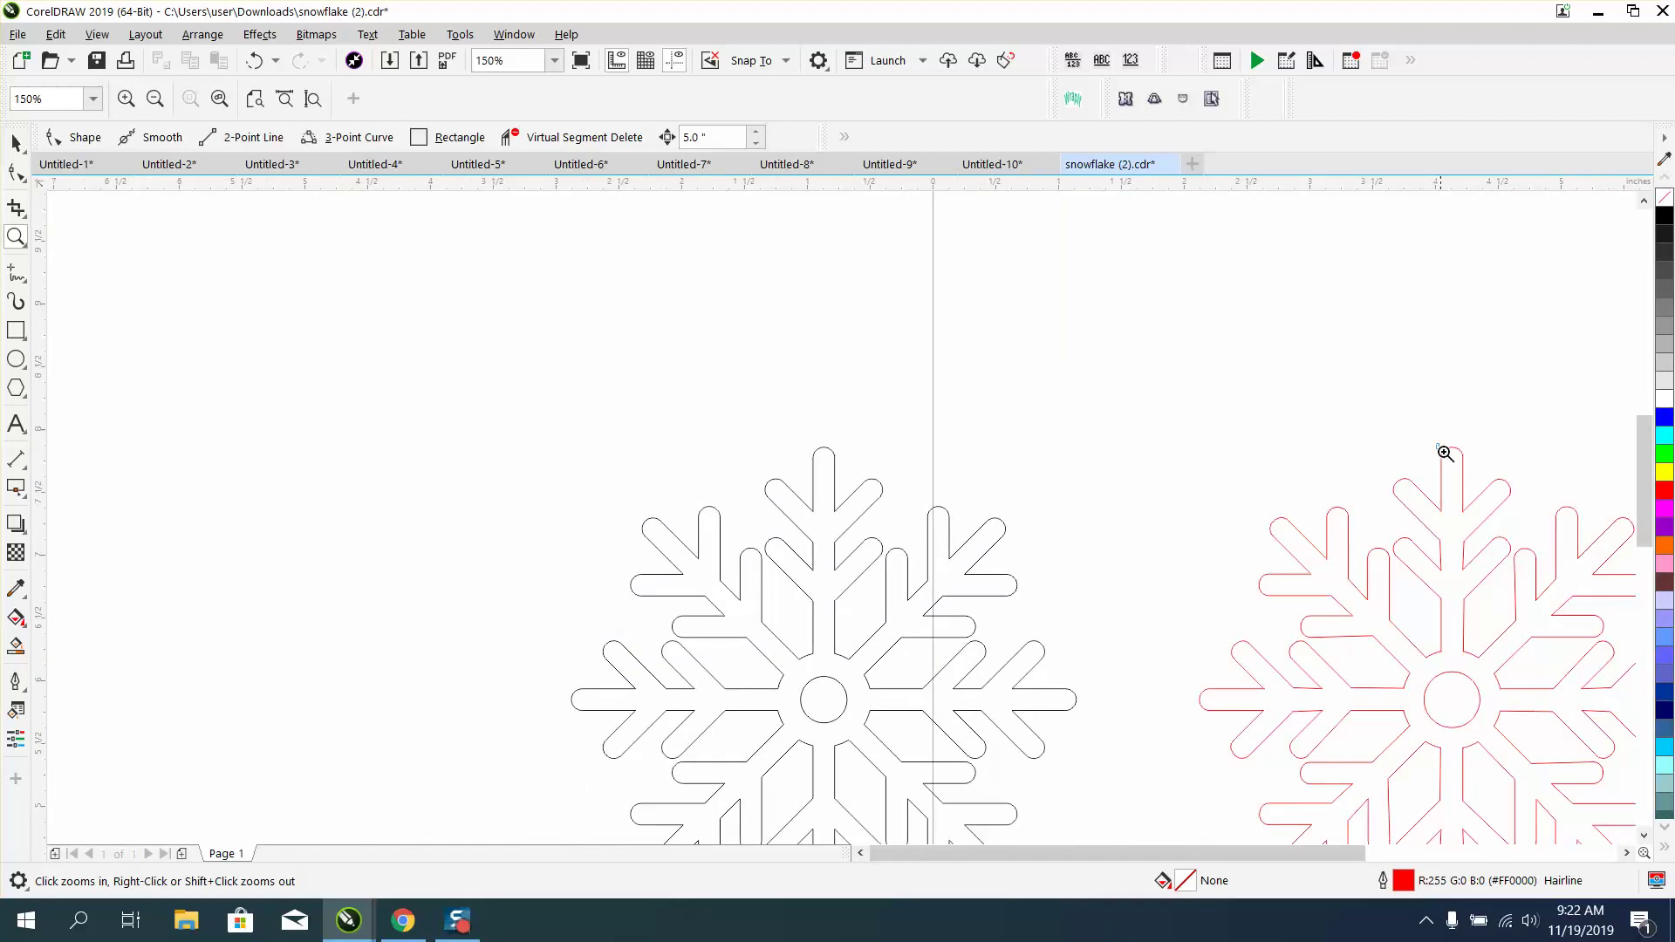
pyautogui.moveTo(1444, 452); pyautogui.dragTo(1481, 471)
pyautogui.click(16, 172)
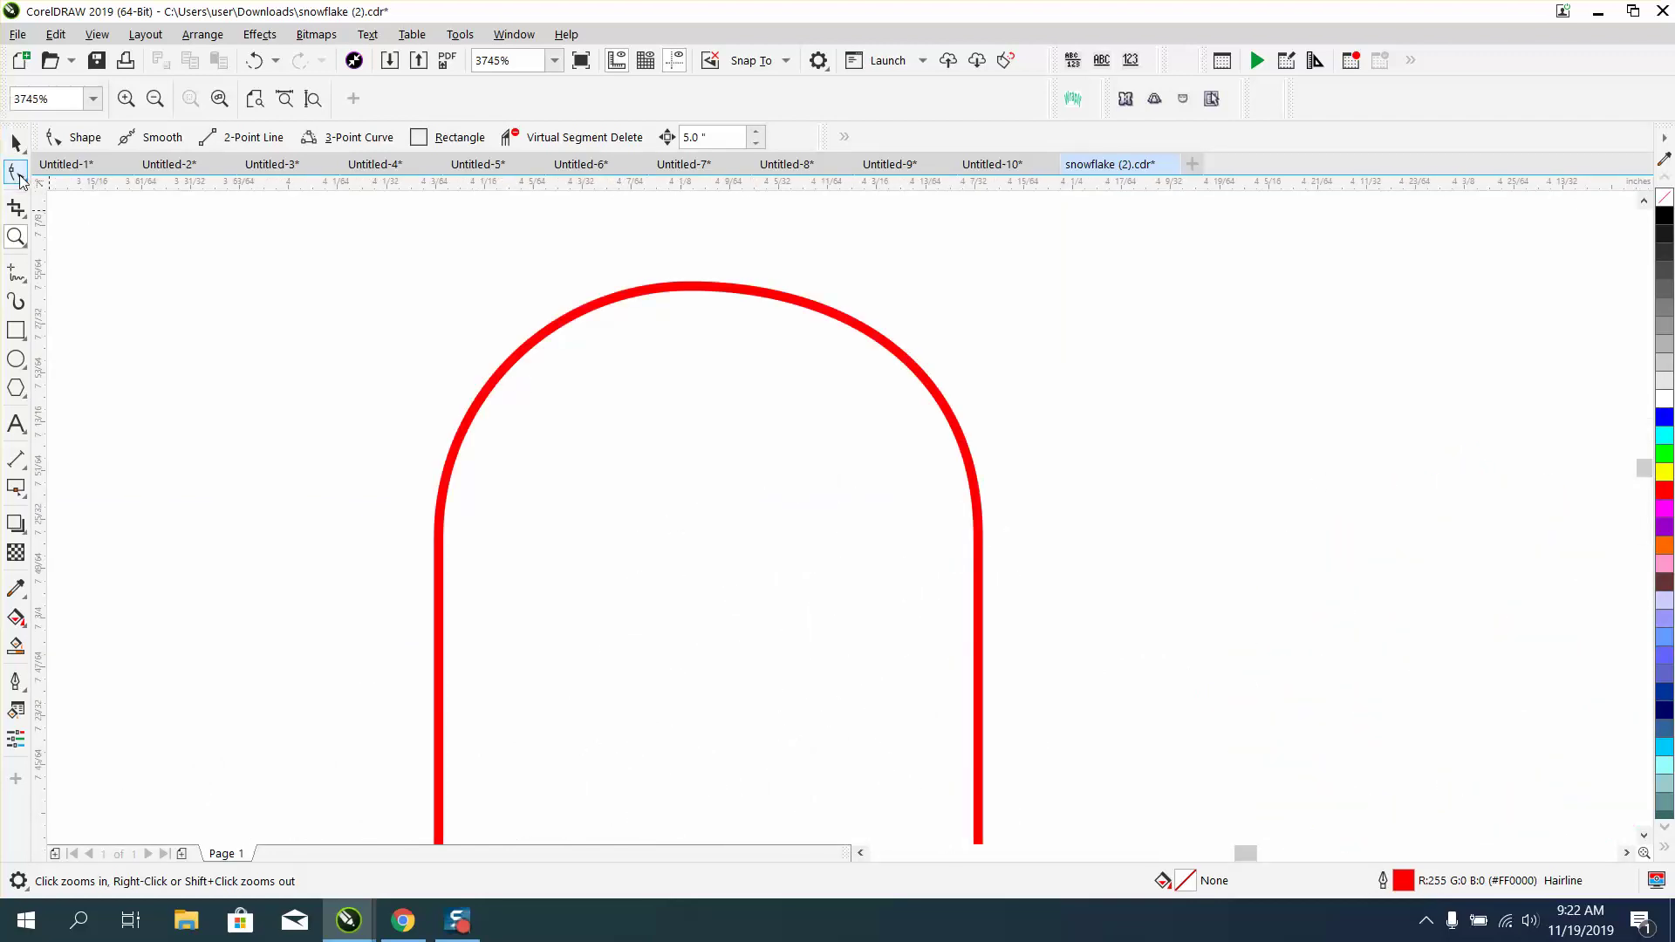
pyautogui.click(660, 296)
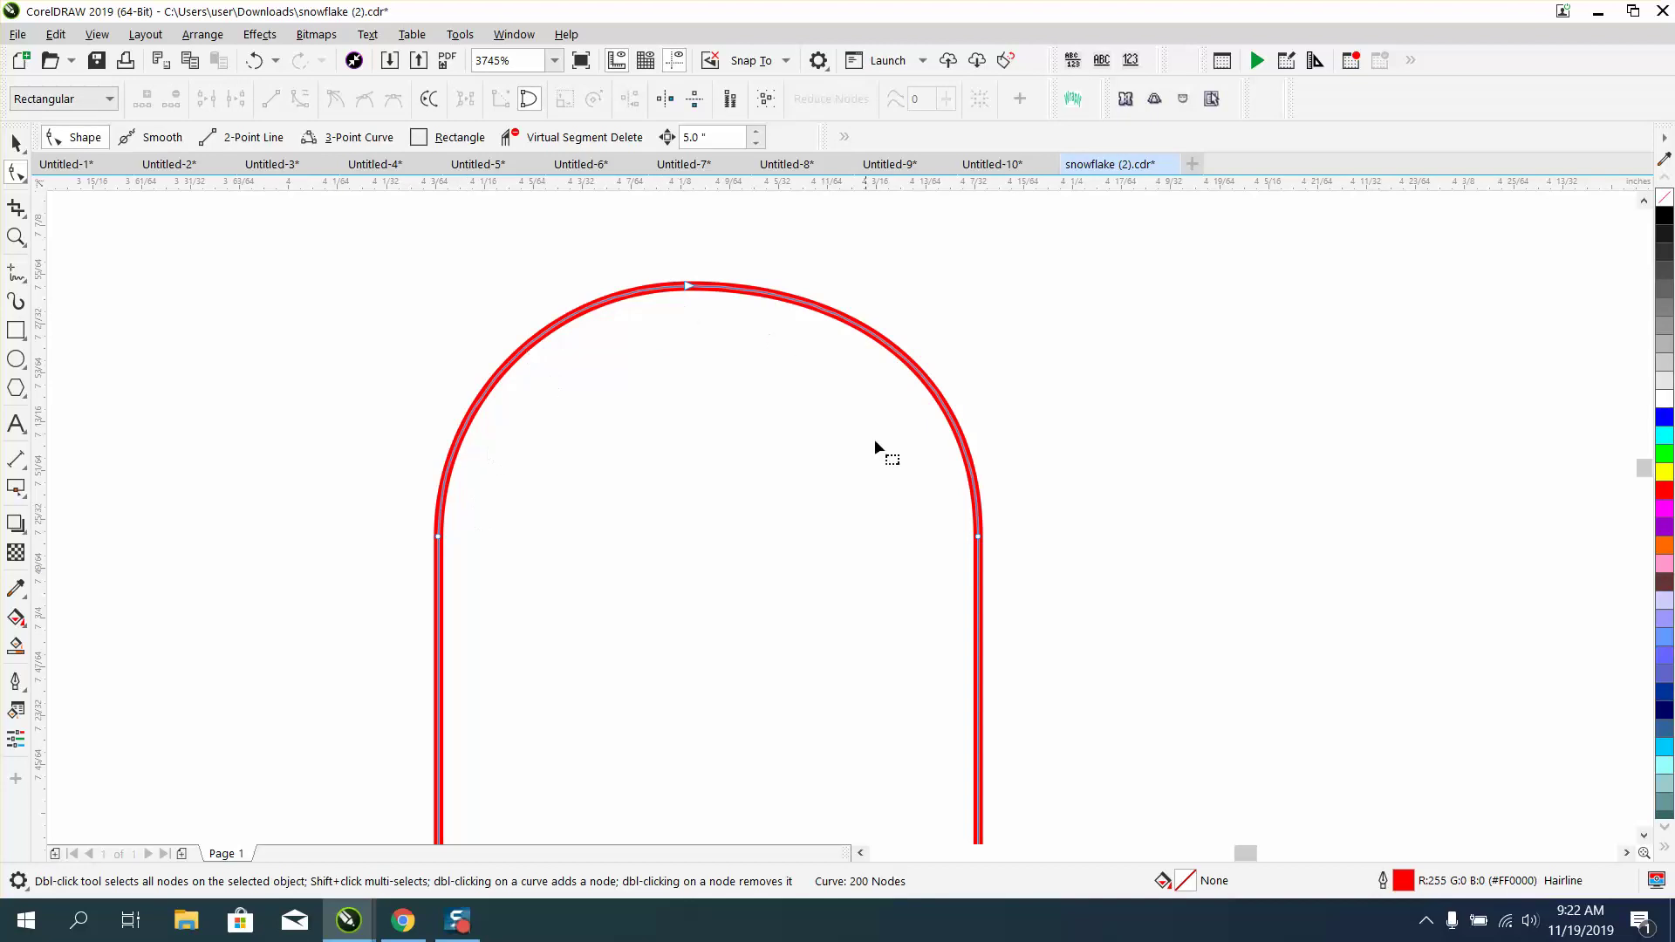
pyautogui.scroll(-5, 651, 389)
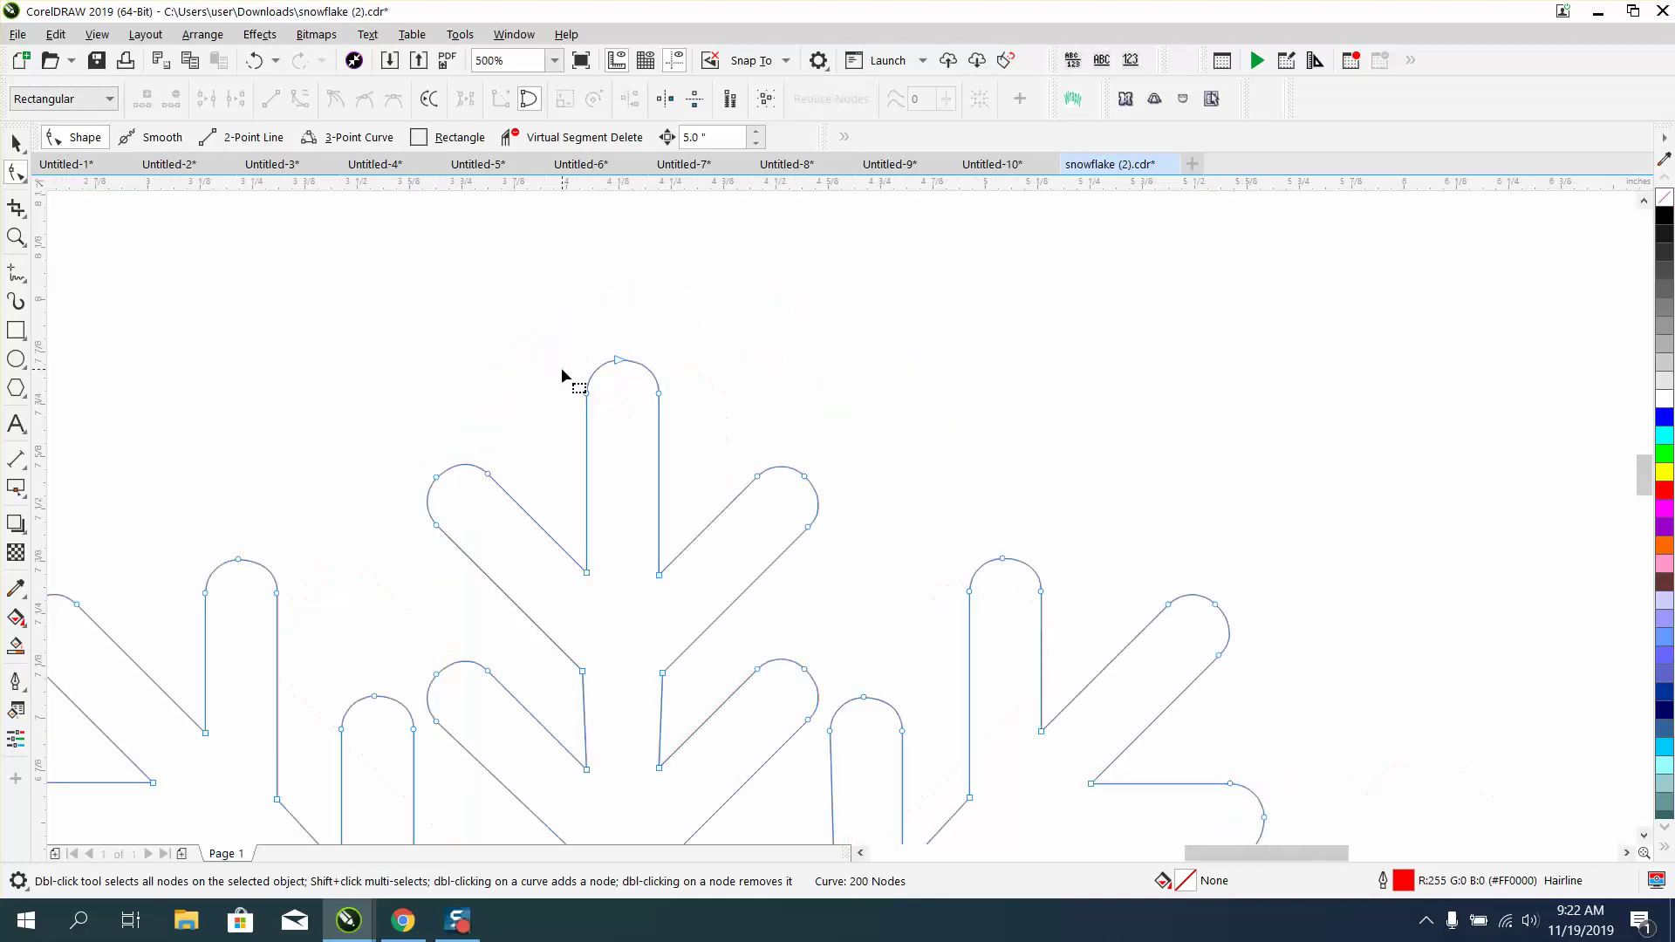
pyautogui.scroll(-3, 562, 370)
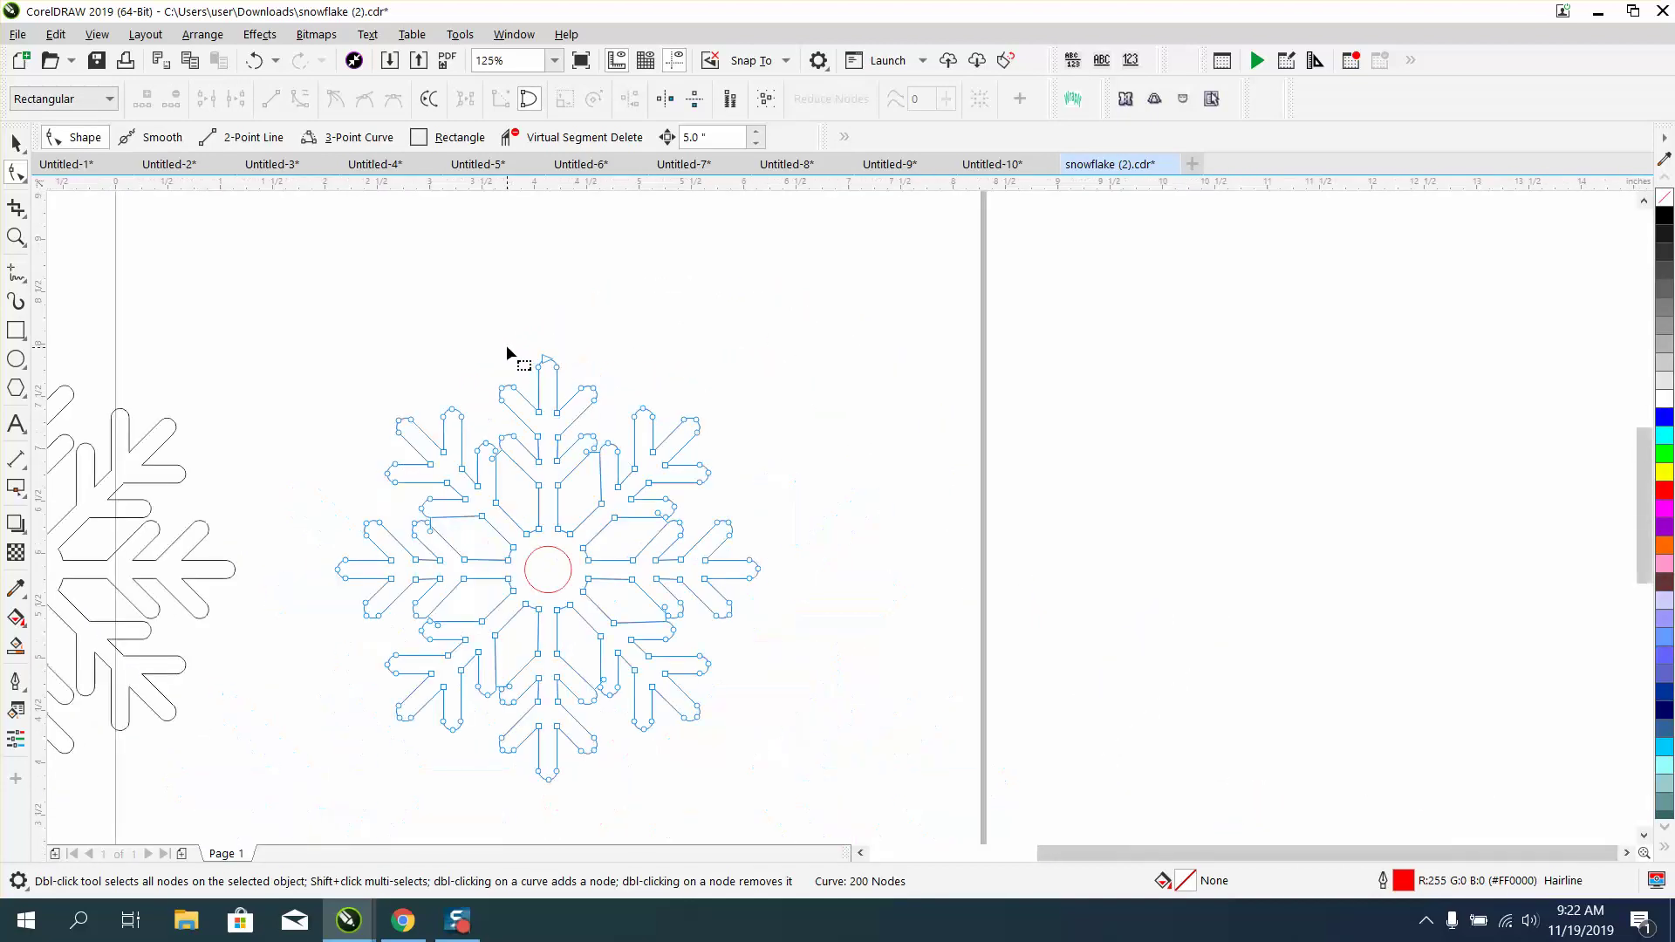
pyautogui.press('space')
pyautogui.click(142, 448)
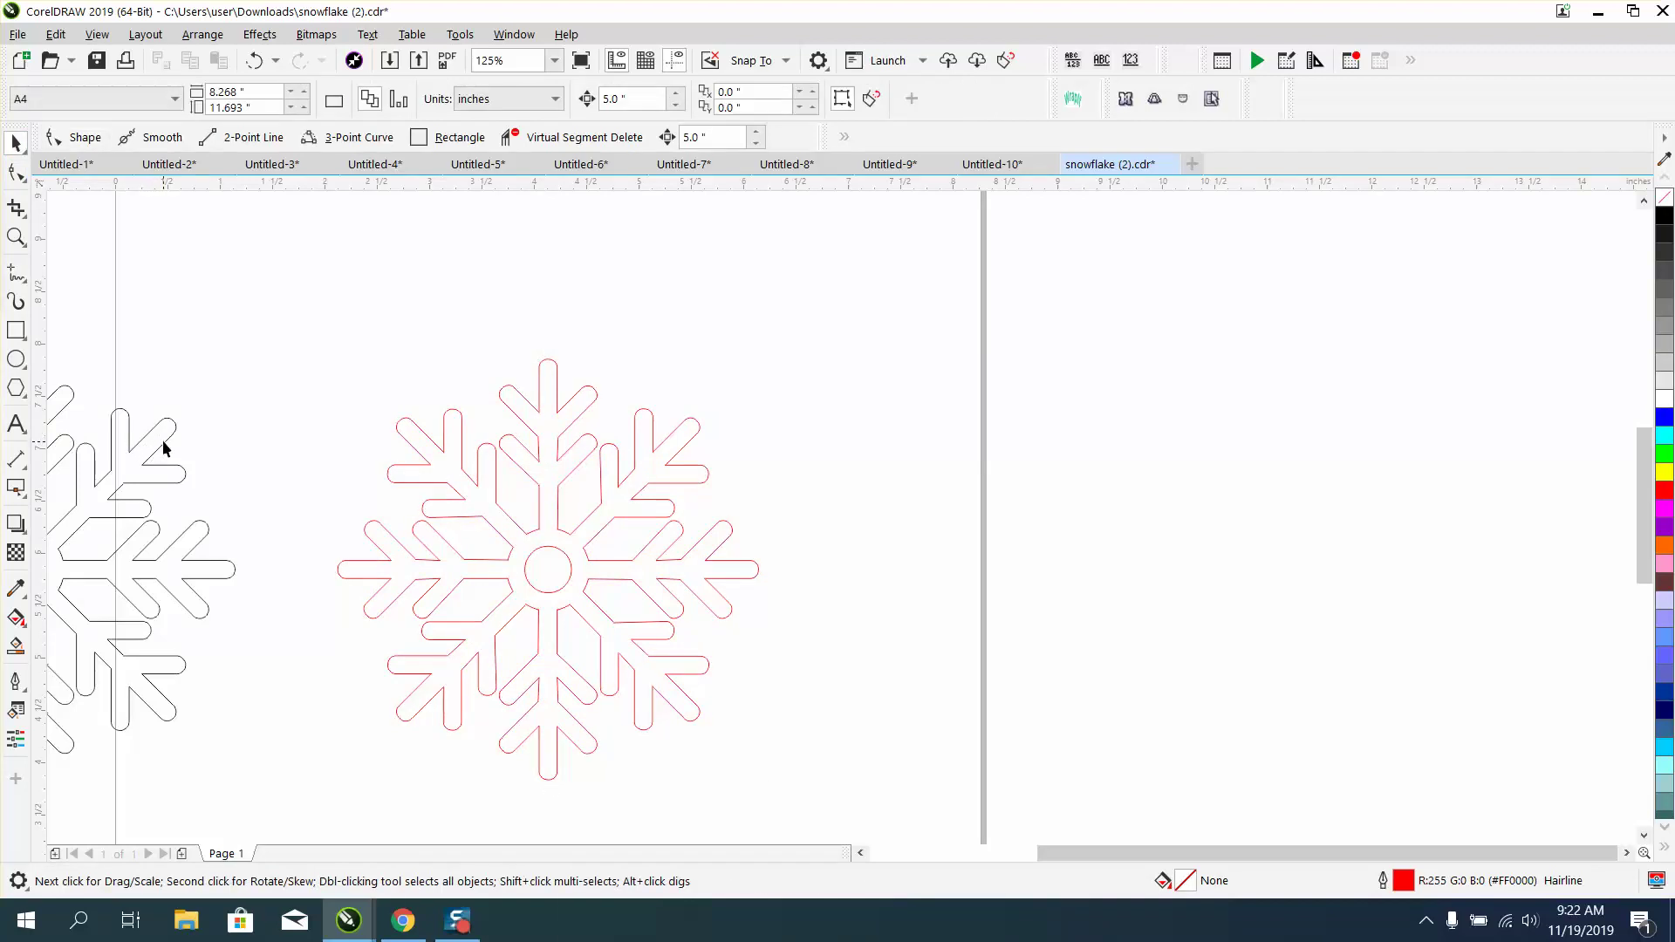
# Delete the black original snowflake and show the Objects docker
pyautogui.click(161, 447)
pyautogui.press('Delete')
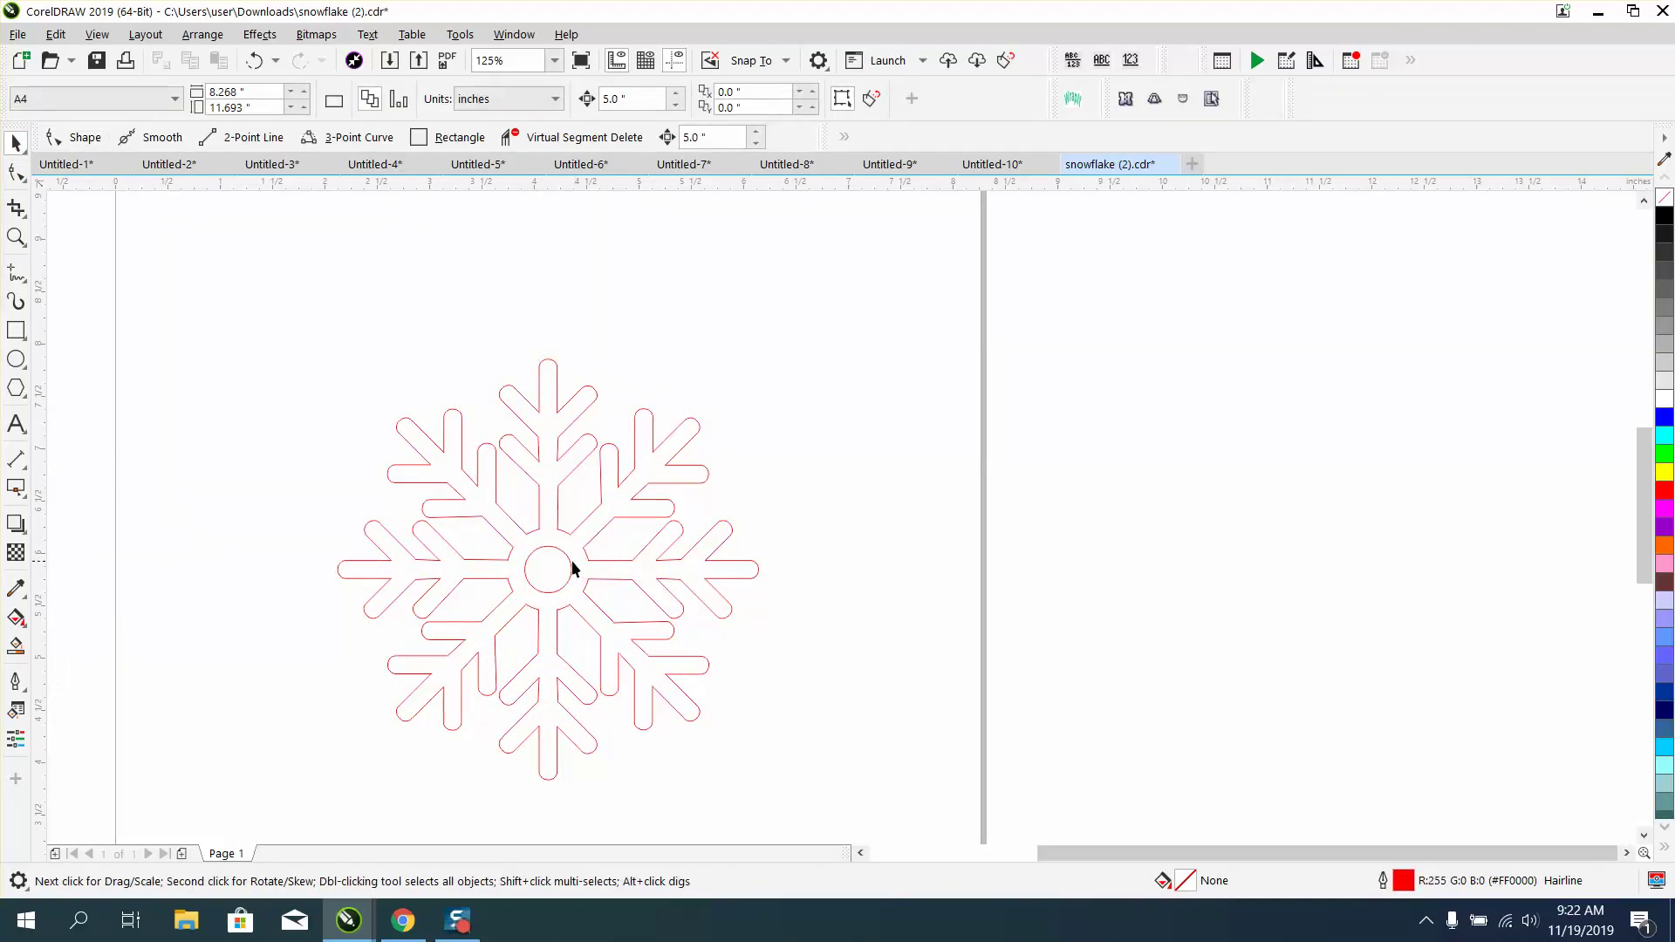
pyautogui.click(514, 34)
pyautogui.moveTo(575, 305)
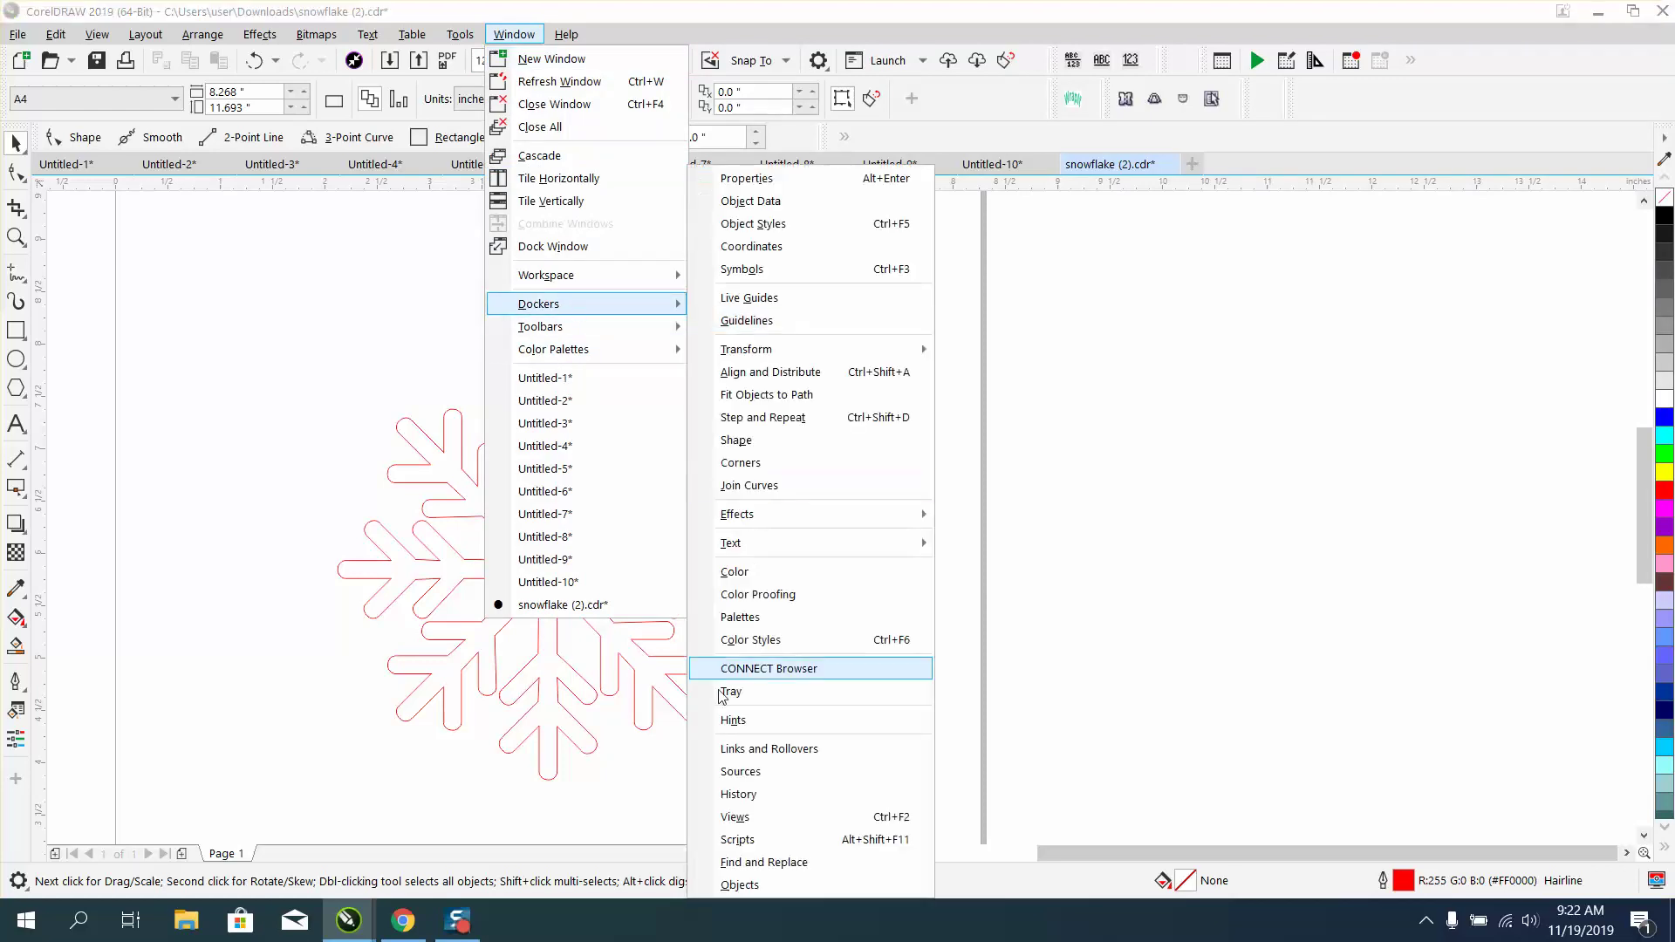
pyautogui.click(731, 886)
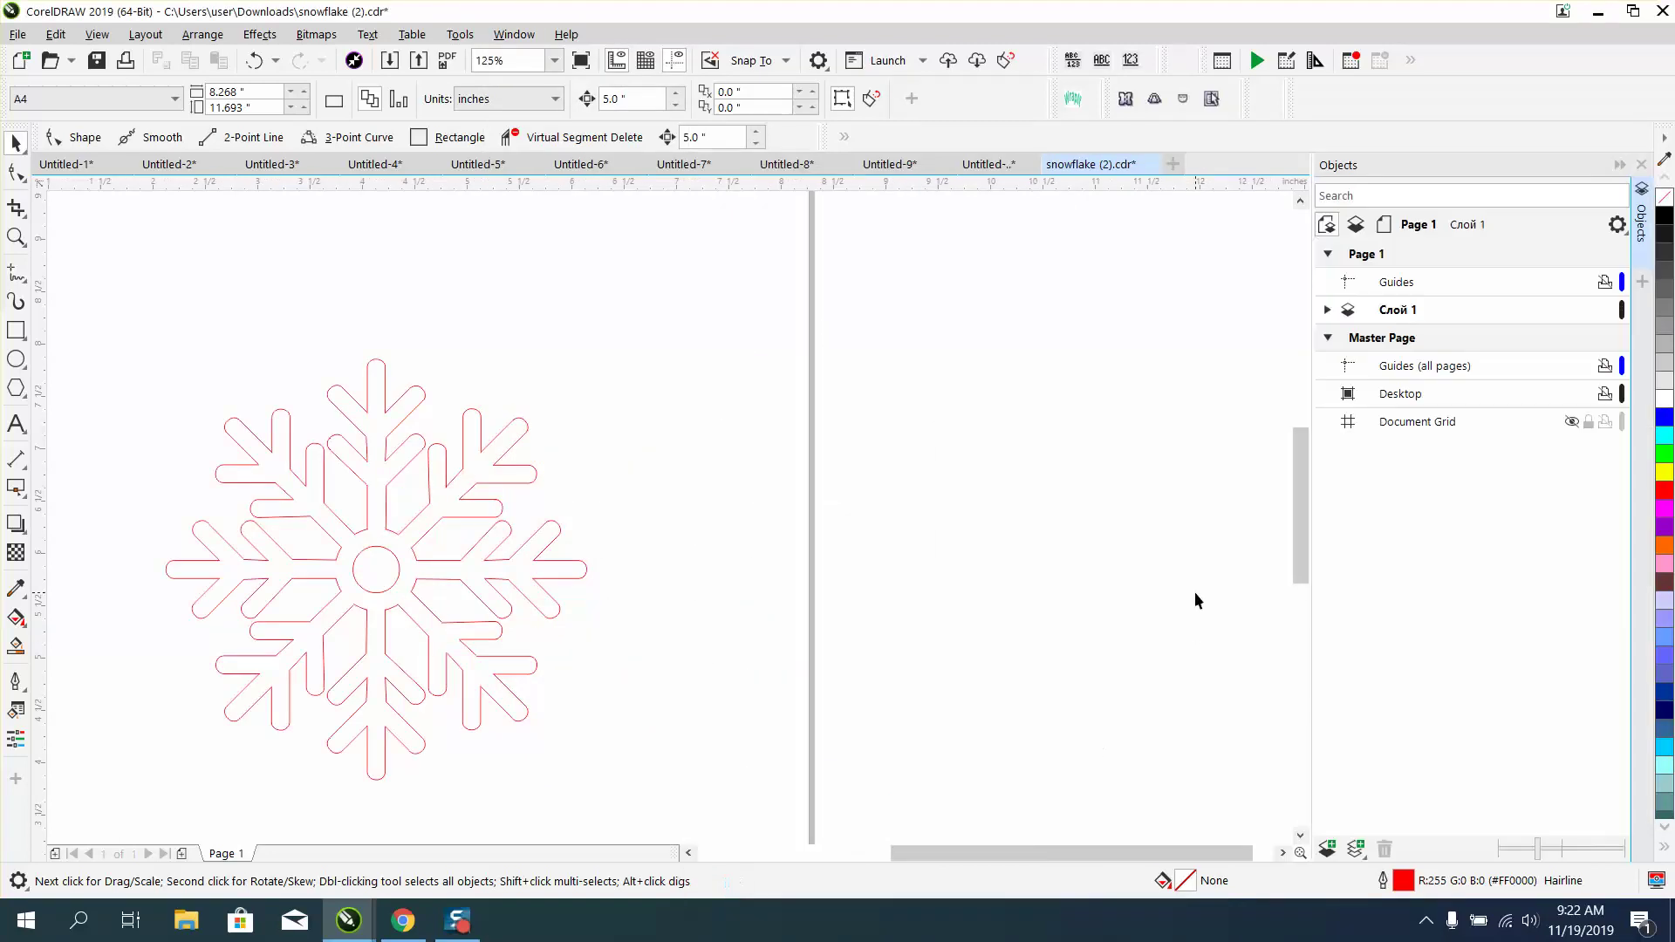
# In Слой 1, drag the Ellipse below the Curve, then zoom out to the whole page
pyautogui.click(1328, 310)
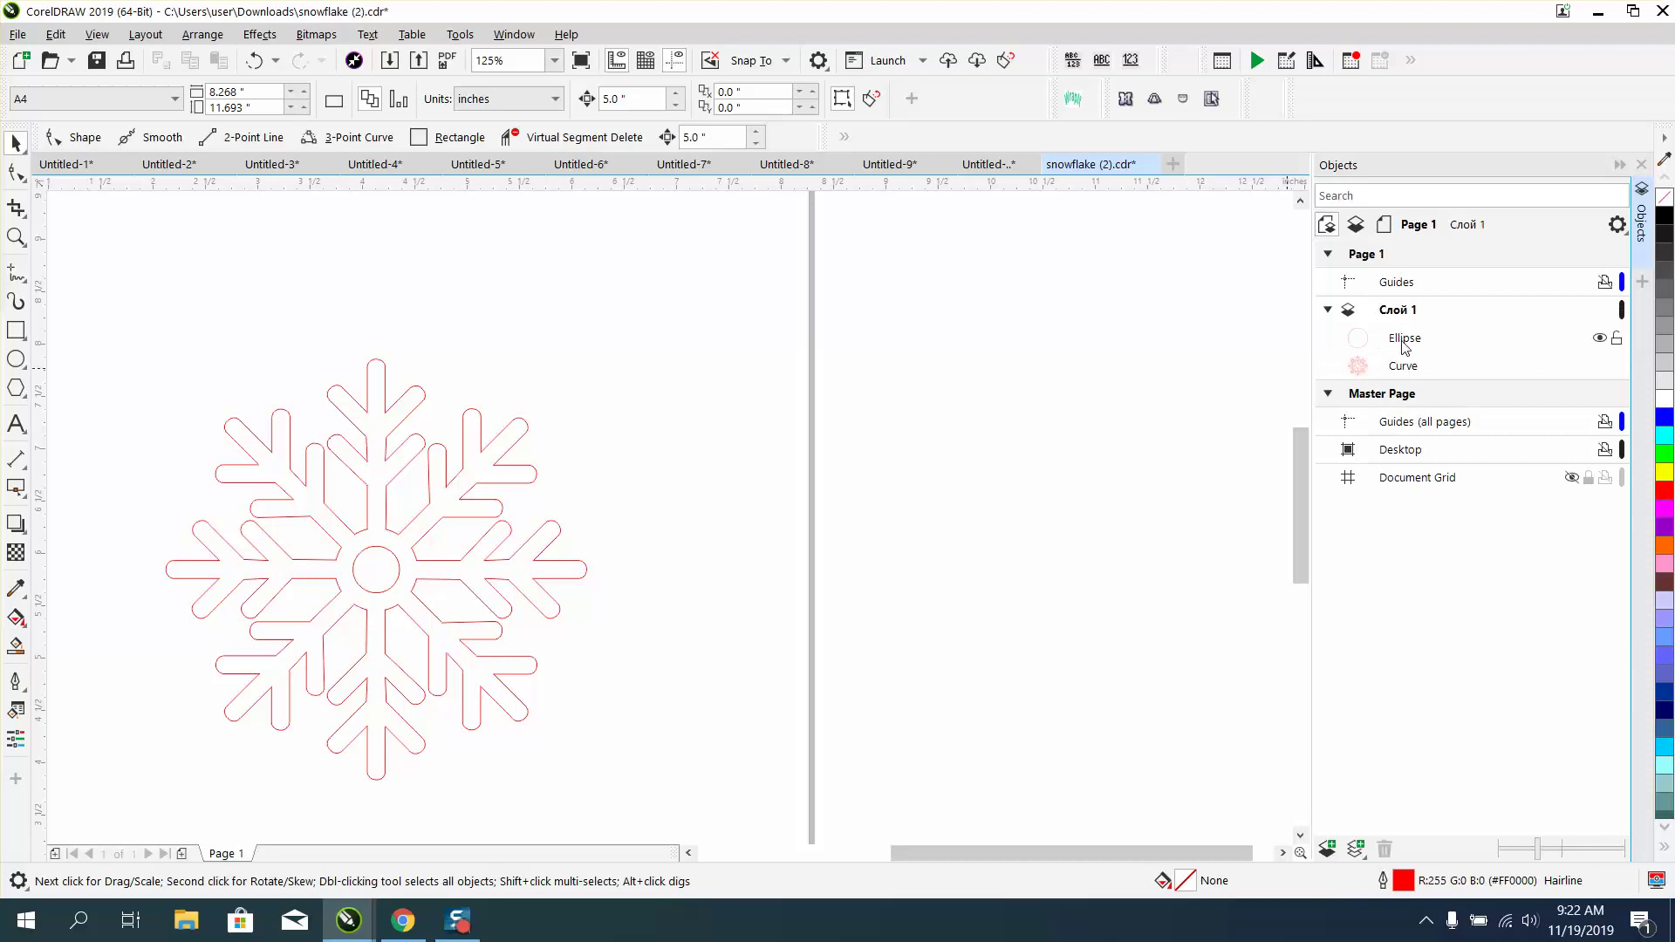
pyautogui.moveTo(1405, 343); pyautogui.dragTo(1396, 384)
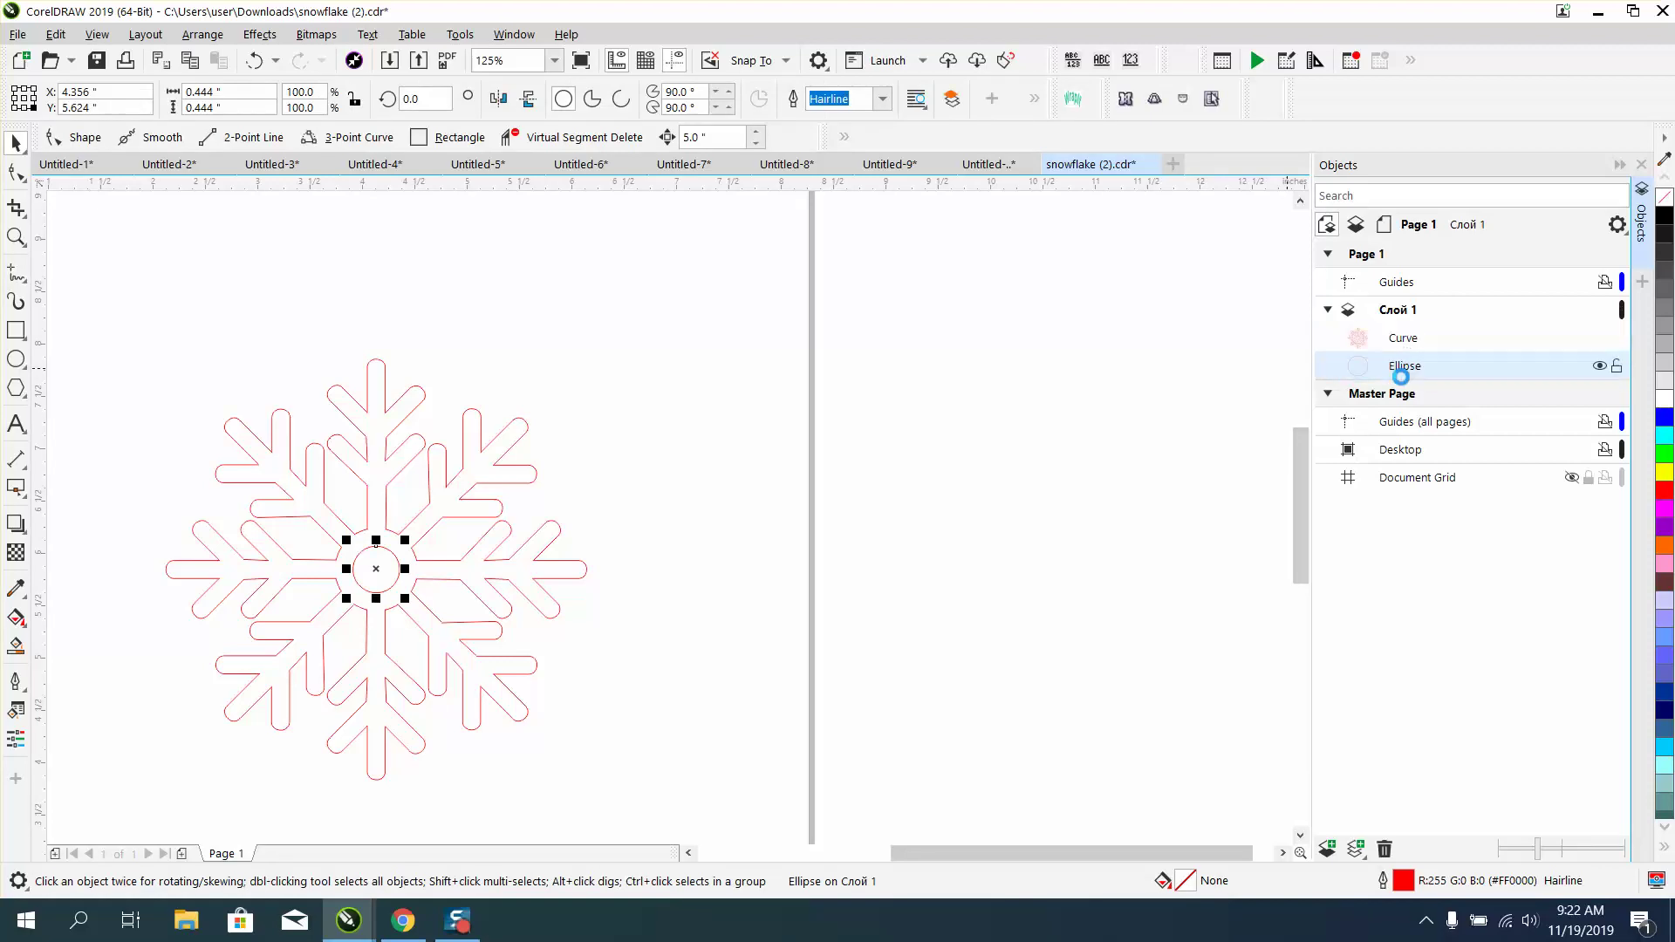
pyautogui.click(1126, 433)
pyautogui.click(1401, 366)
pyautogui.click(16, 236)
pyautogui.rightClick(212, 334)
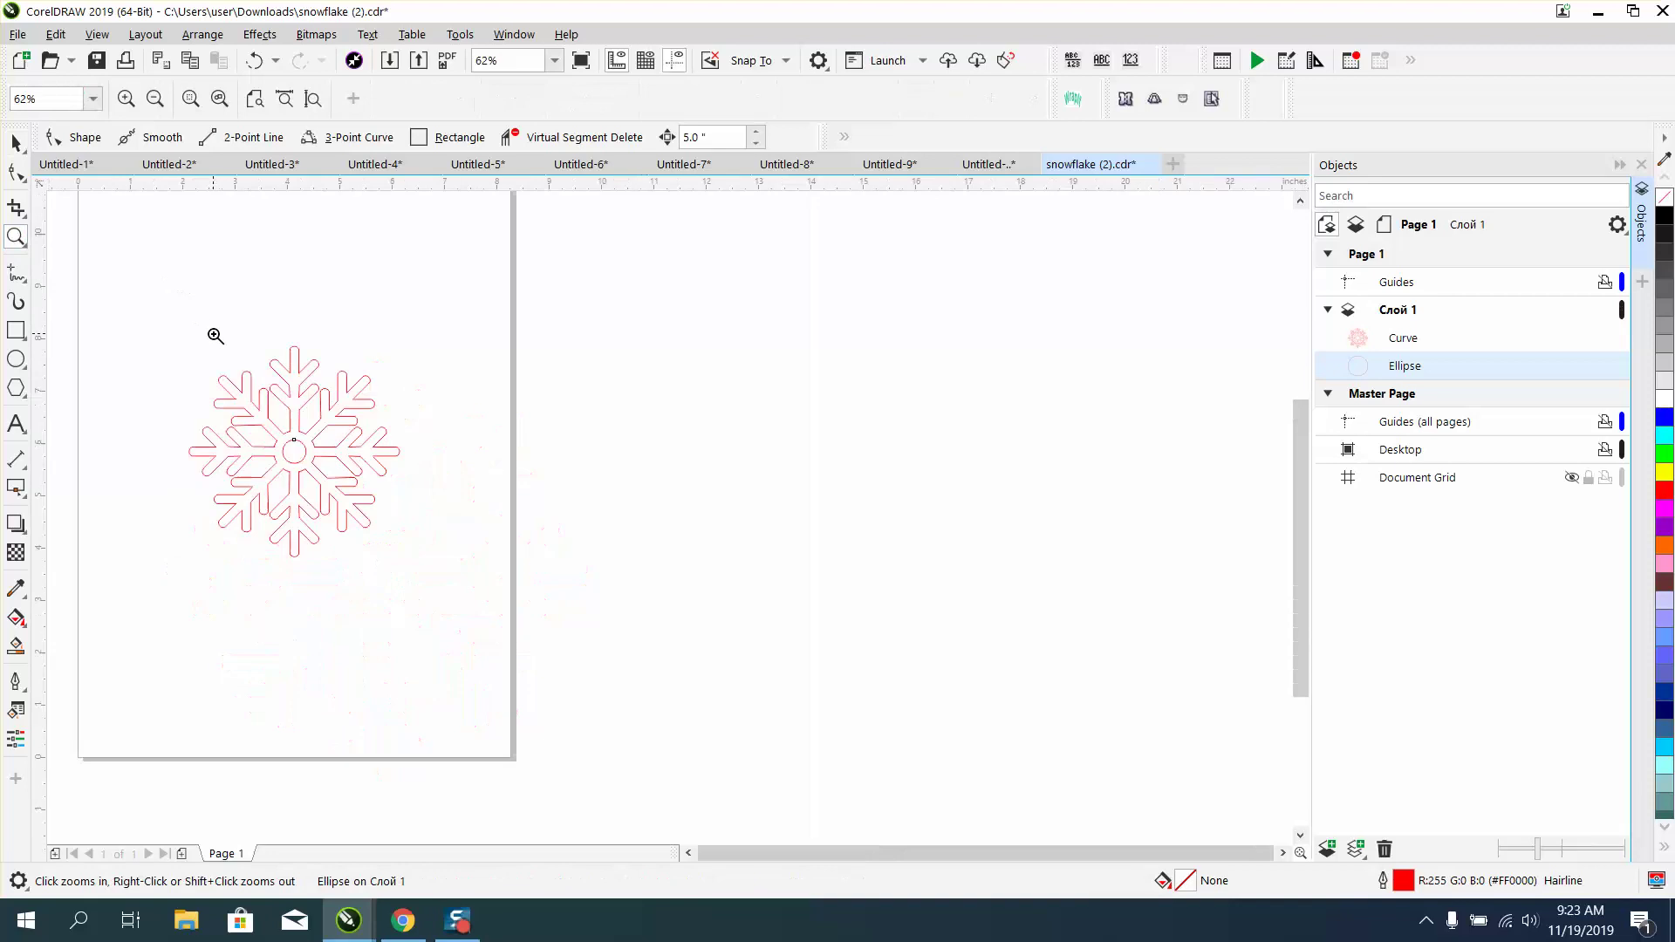
# Smart Fill the snowflake's interior with black, leaving the centre hole open
pyautogui.moveTo(142, 335); pyautogui.dragTo(689, 601)
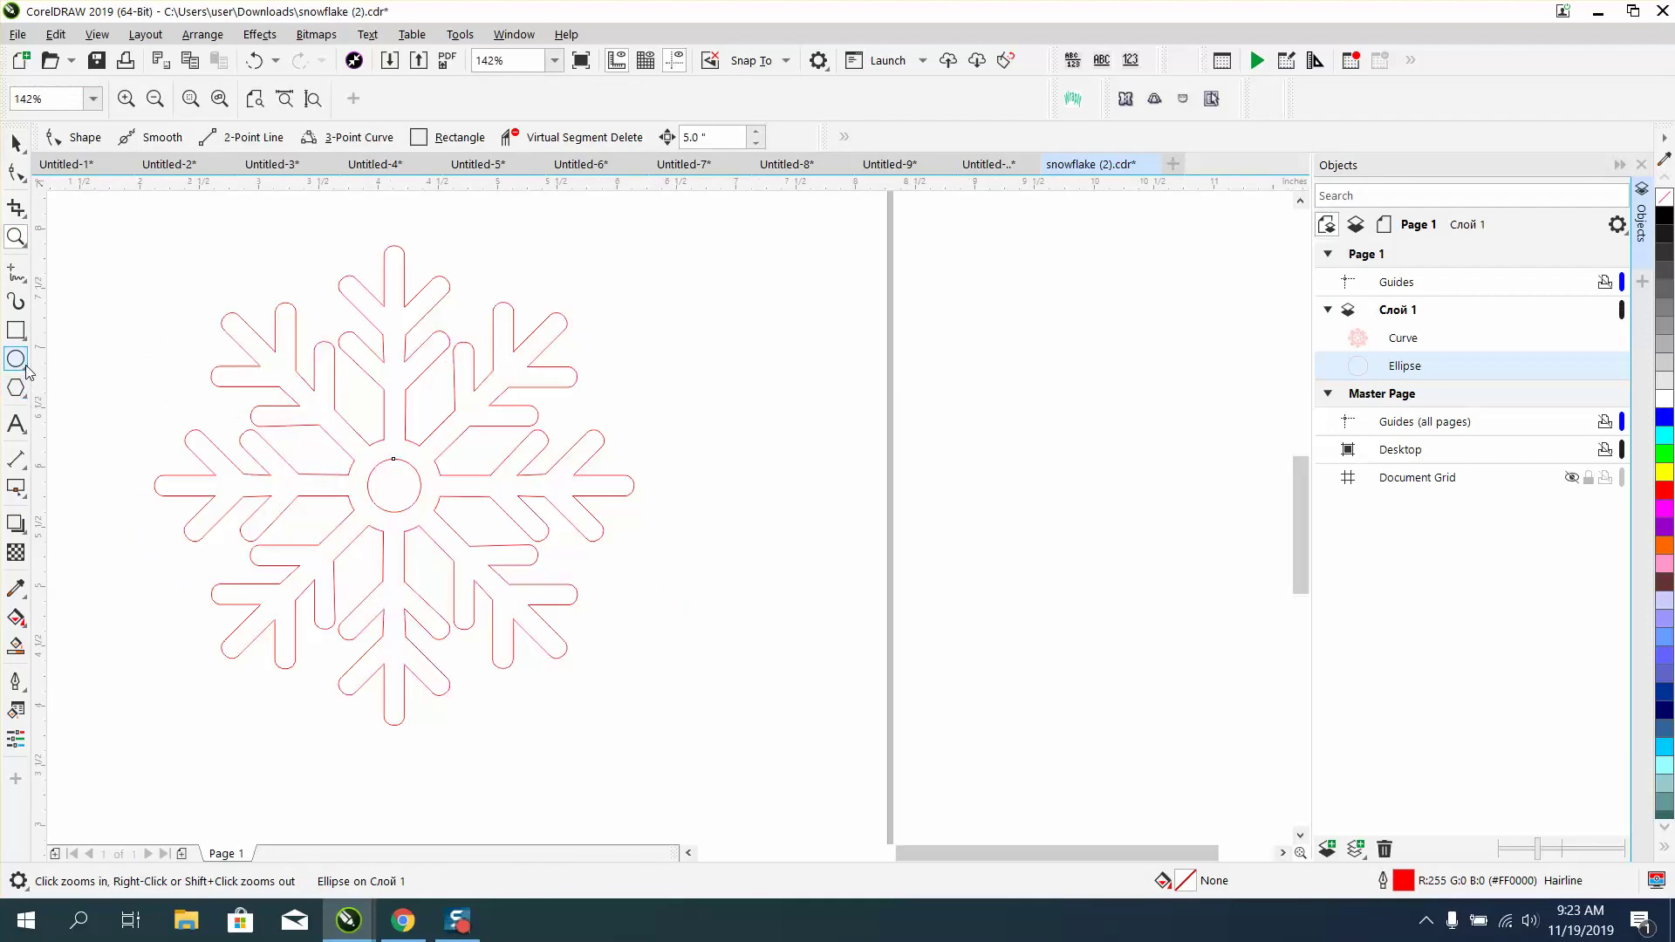
pyautogui.click(20, 647)
pyautogui.click(377, 456)
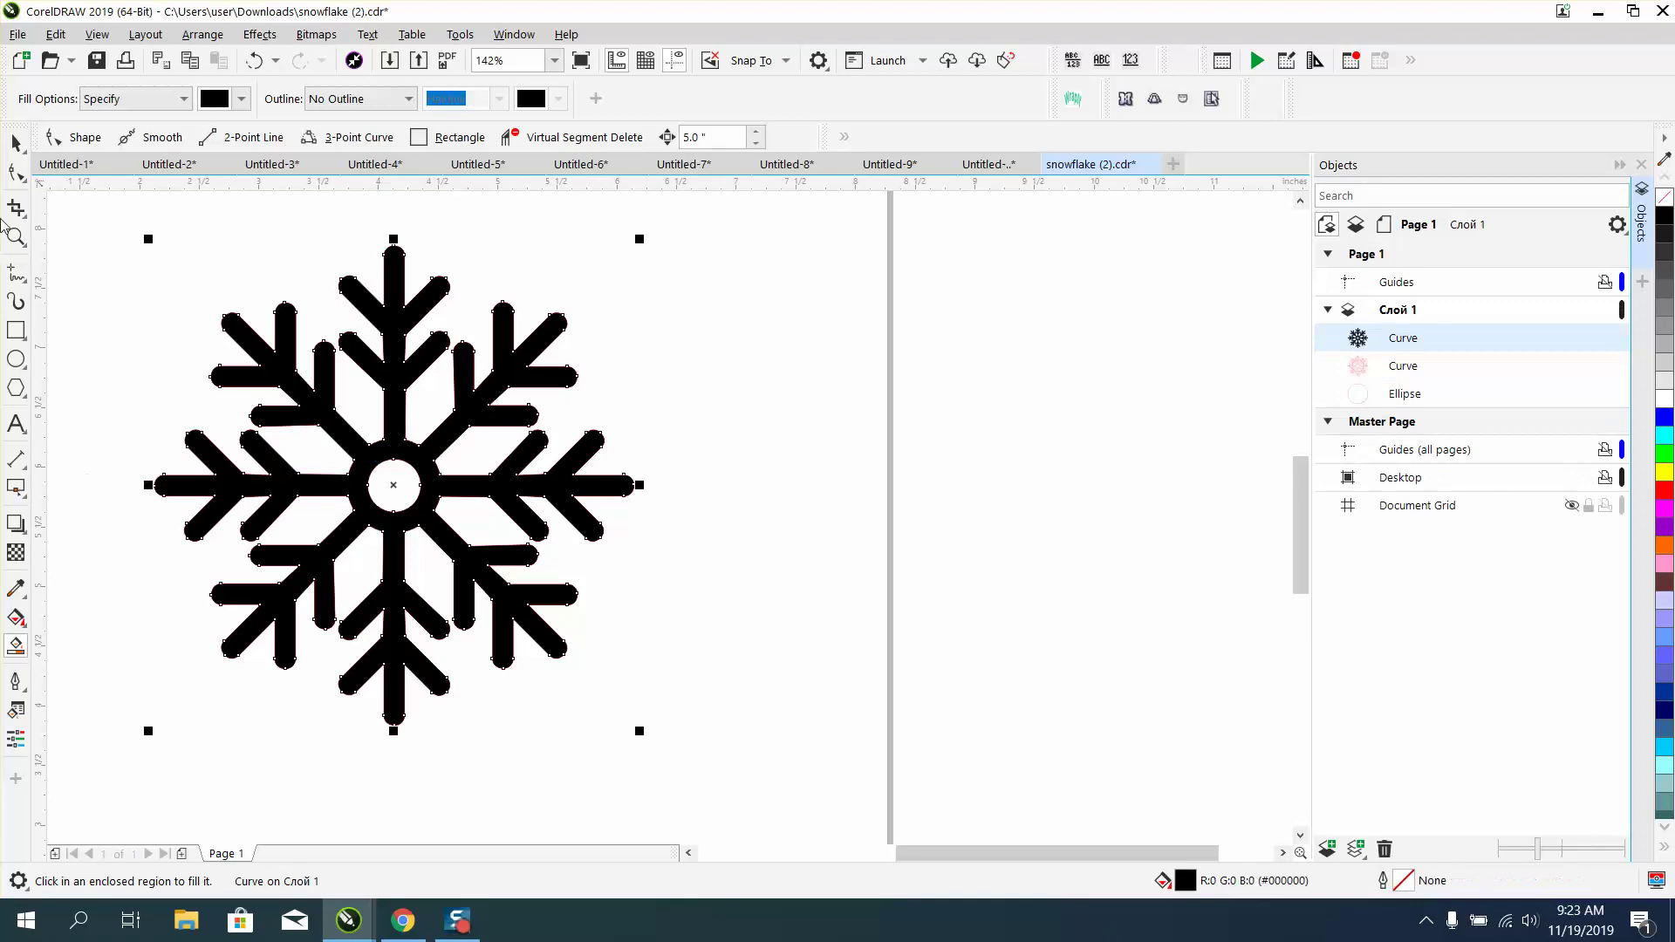
pyautogui.click(16, 143)
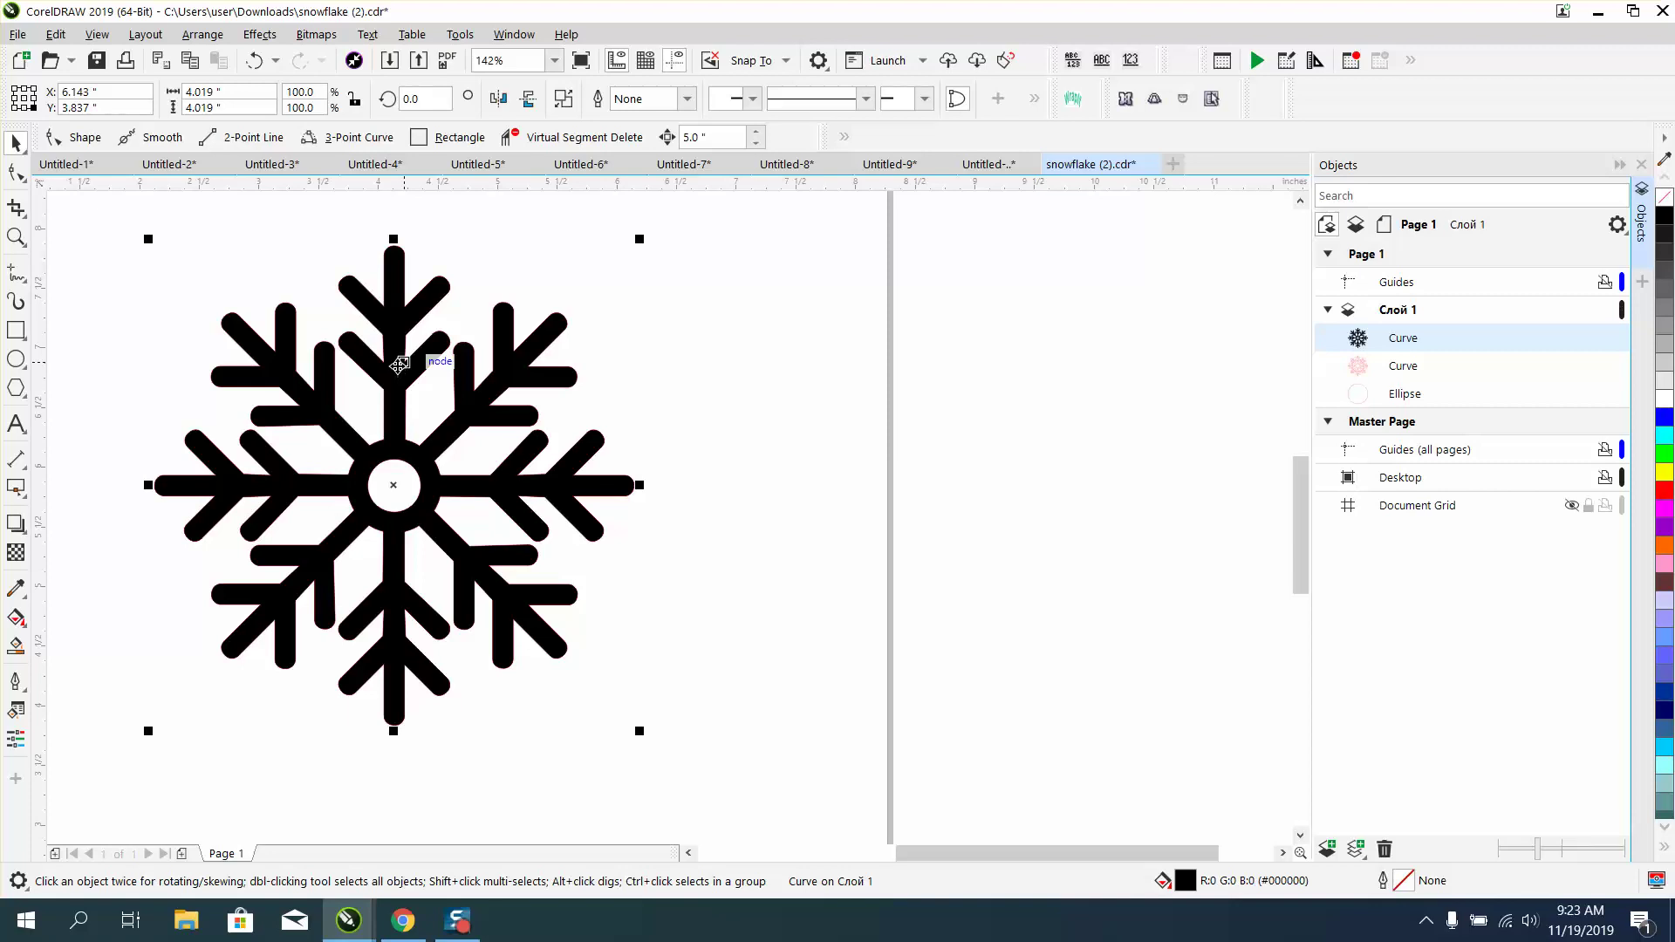
# Close the Objects docker, deselect, and zoom in on the black-filled snowflake
pyautogui.press('F10')
pyautogui.click(1642, 165)
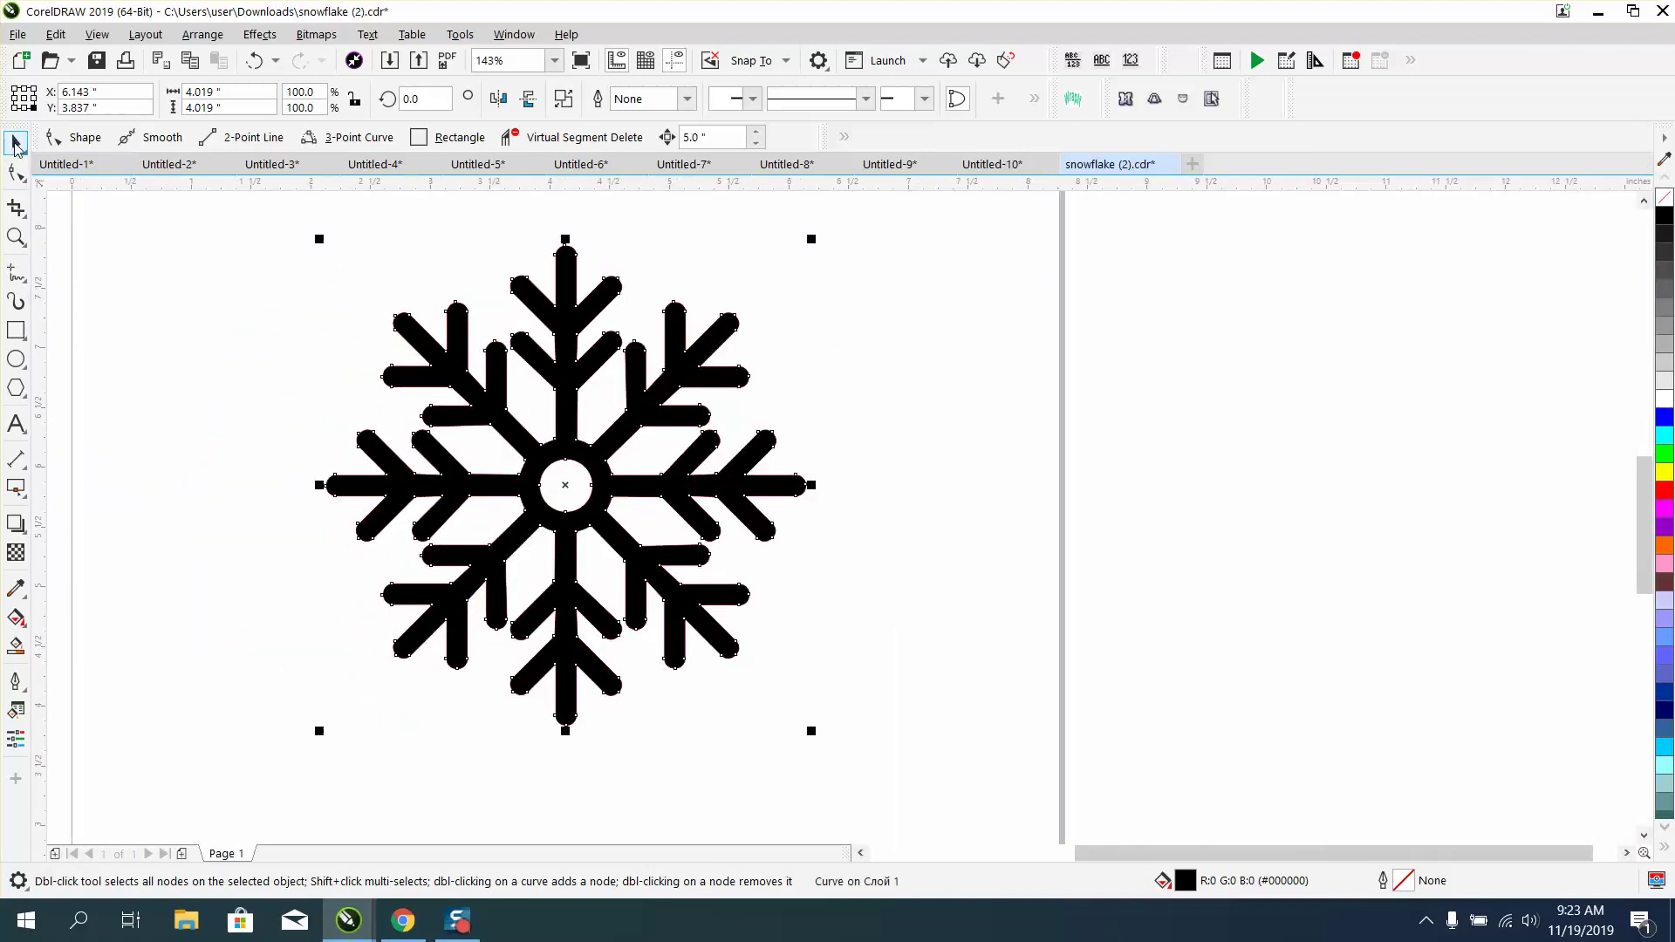
pyautogui.click(15, 144)
pyautogui.click(124, 241)
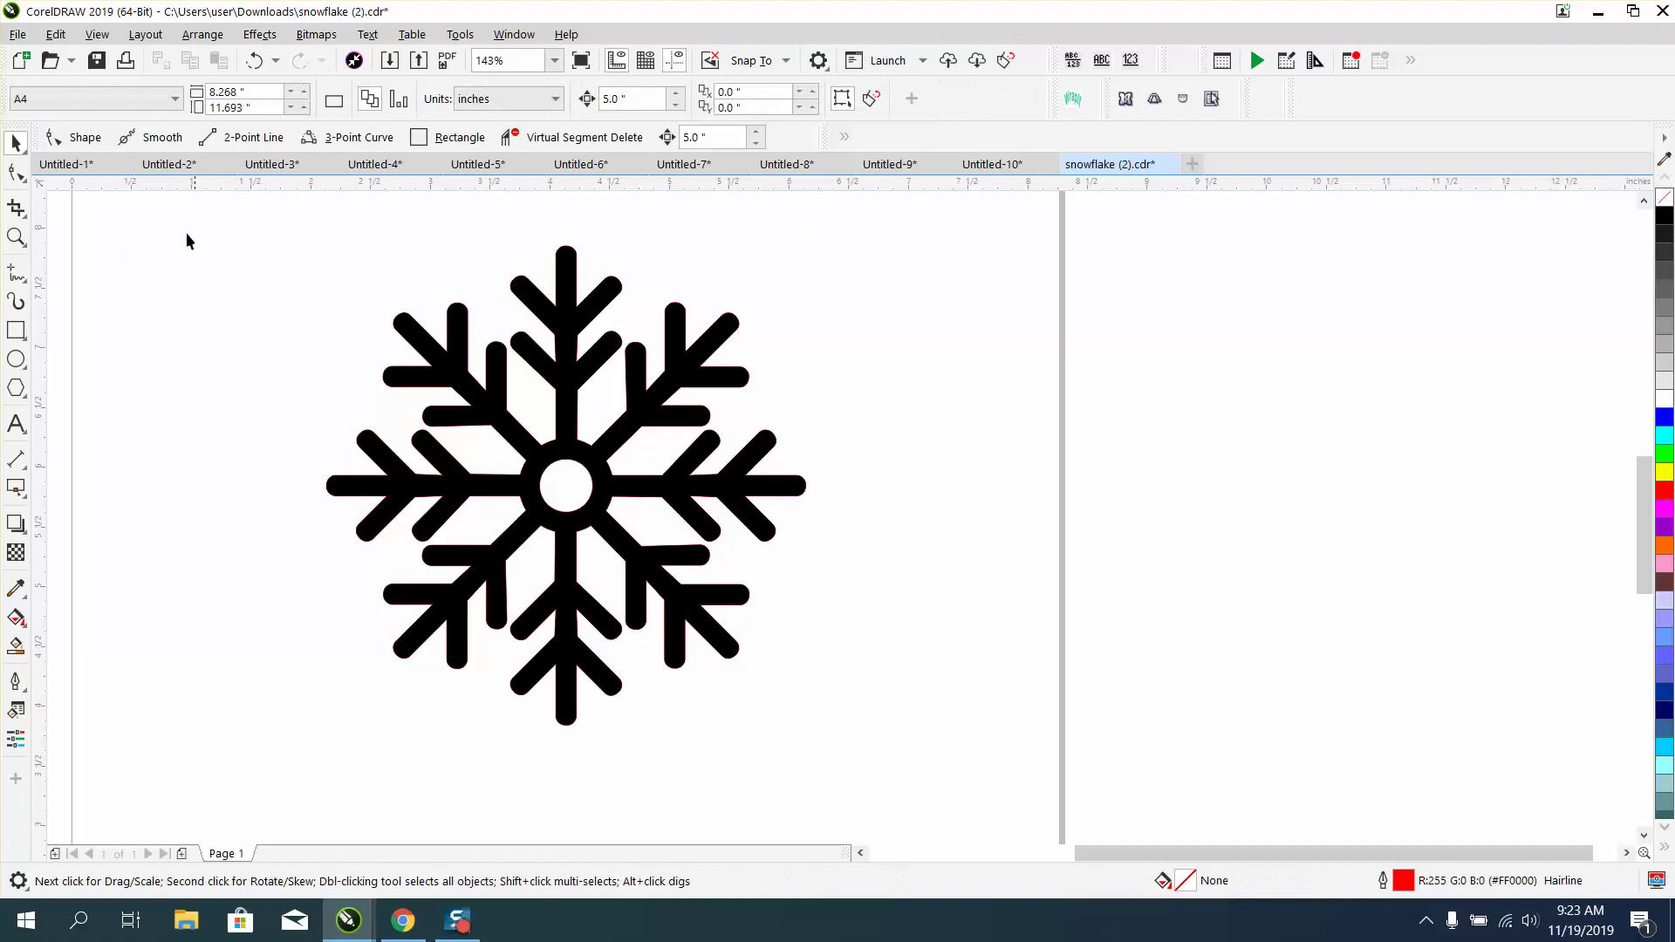
pyautogui.press('z')
pyautogui.moveTo(296, 247); pyautogui.dragTo(944, 777)
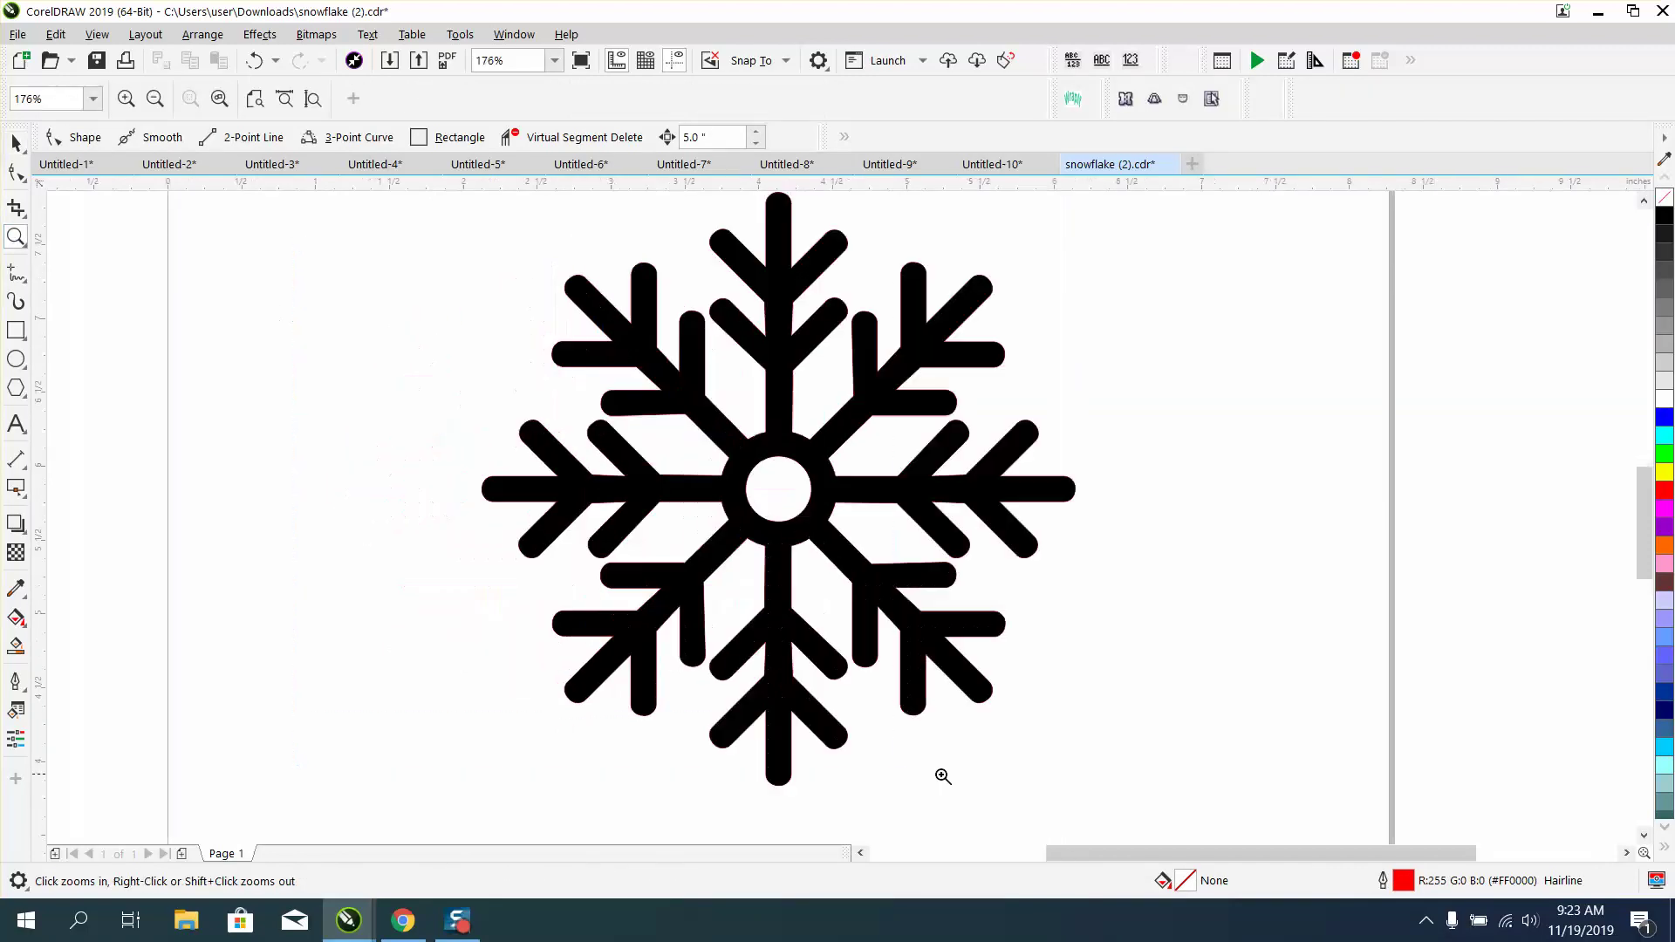